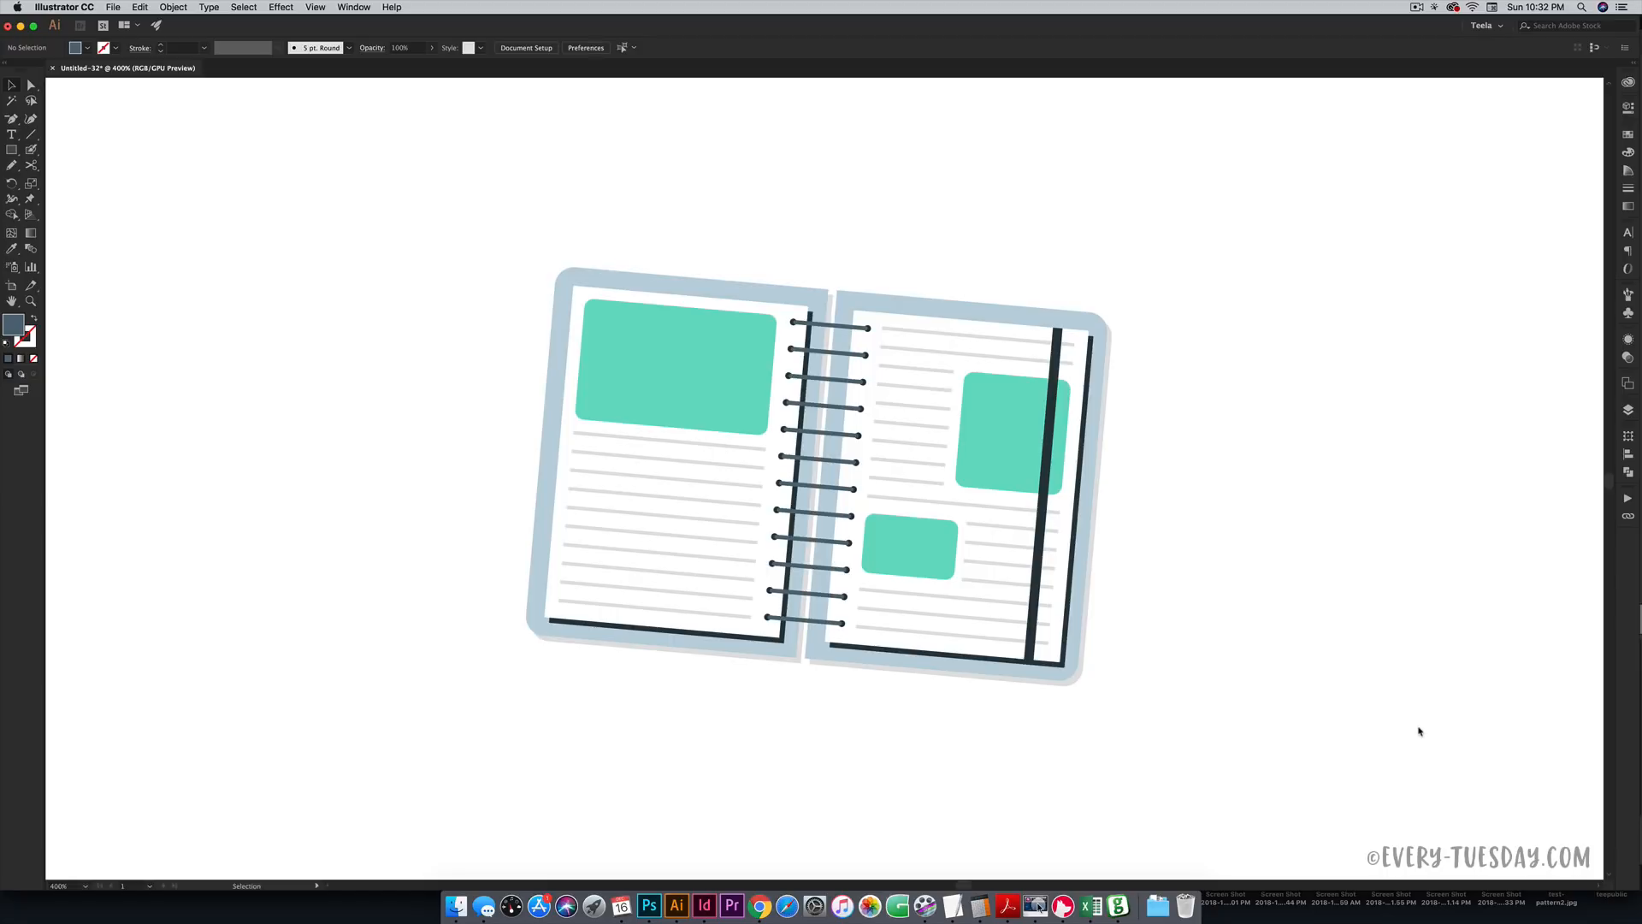
- Scroll the canvas up so the five palette circles show above the notebook
{"action": "scroll", "coordinate": [1421, 734], "scroll_direction": "up", "scroll_amount": 10}
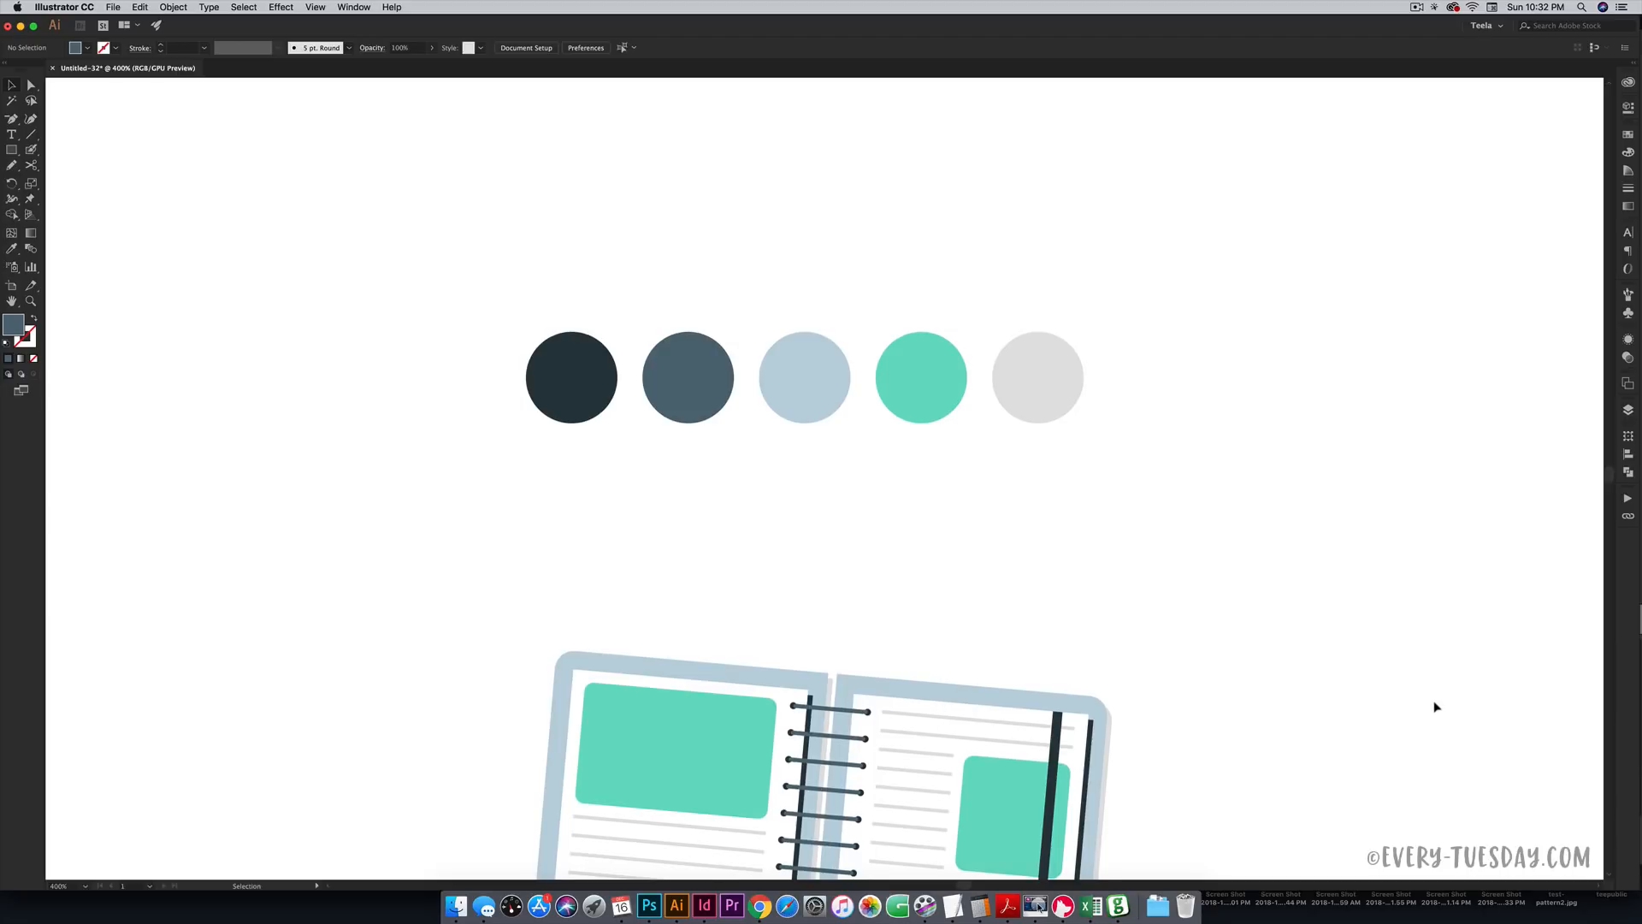
{"action": "scroll", "coordinate": [1435, 705], "scroll_direction": "down", "scroll_amount": 5}
{"action": "scroll", "coordinate": [1436, 708], "scroll_direction": "up", "scroll_amount": 2}
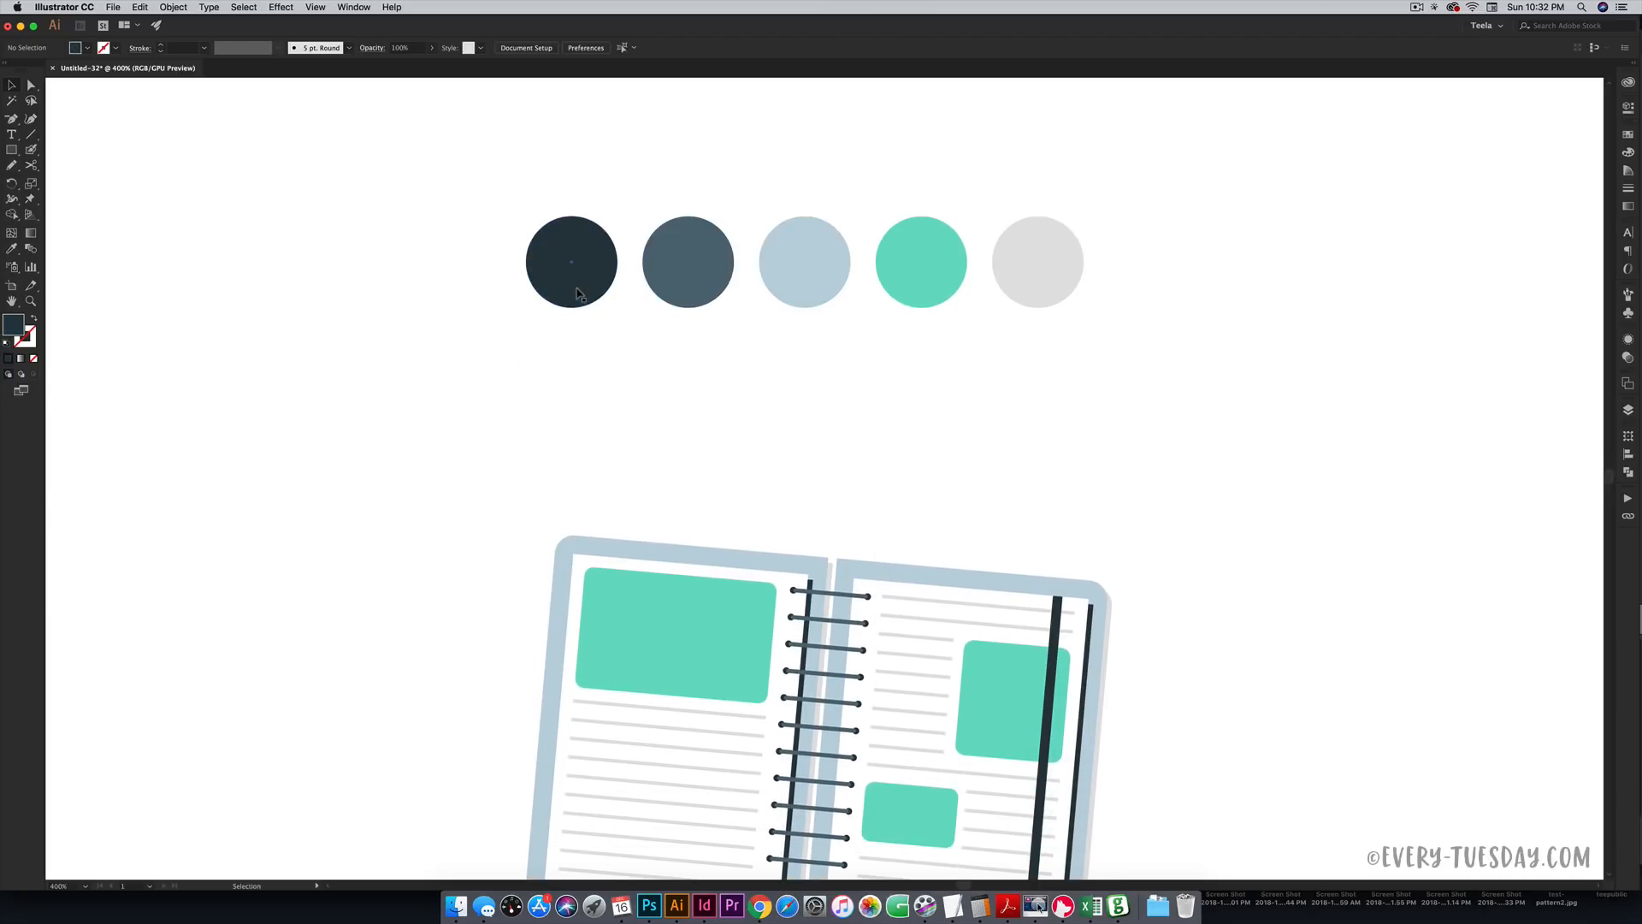
- Check the five circle colours (2b3a42, 536c7a, bdd3de, 6fdcc4, e1e1e1), then zoom out to the whole artboard
{"action": "left_click", "coordinate": [582, 294]}
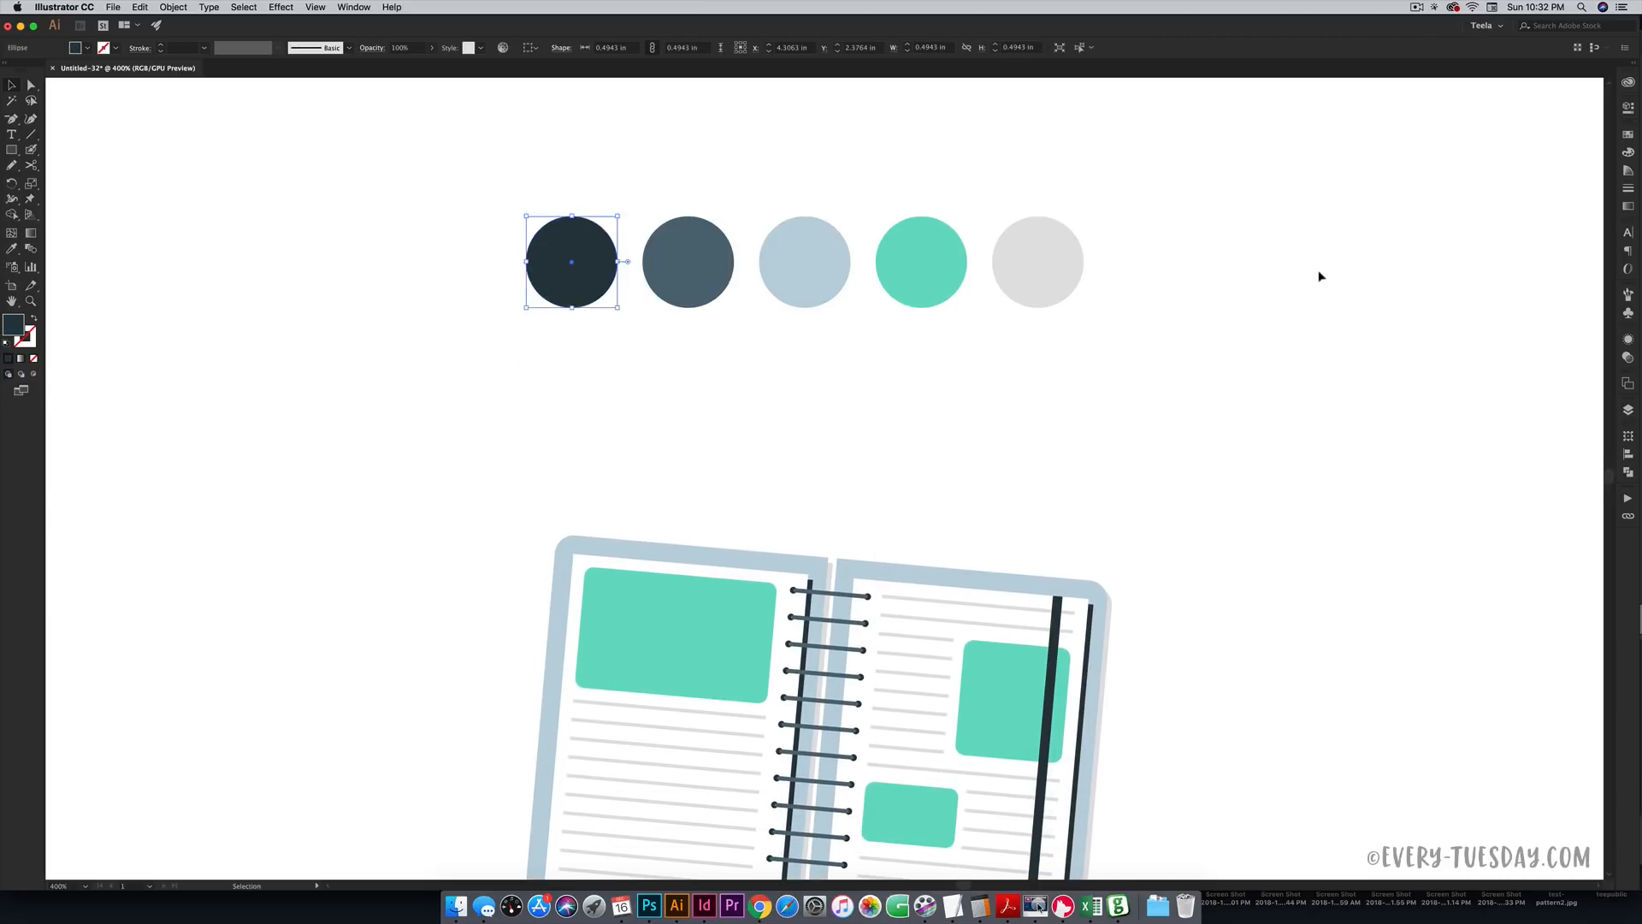
{"action": "left_click", "coordinate": [1628, 154]}
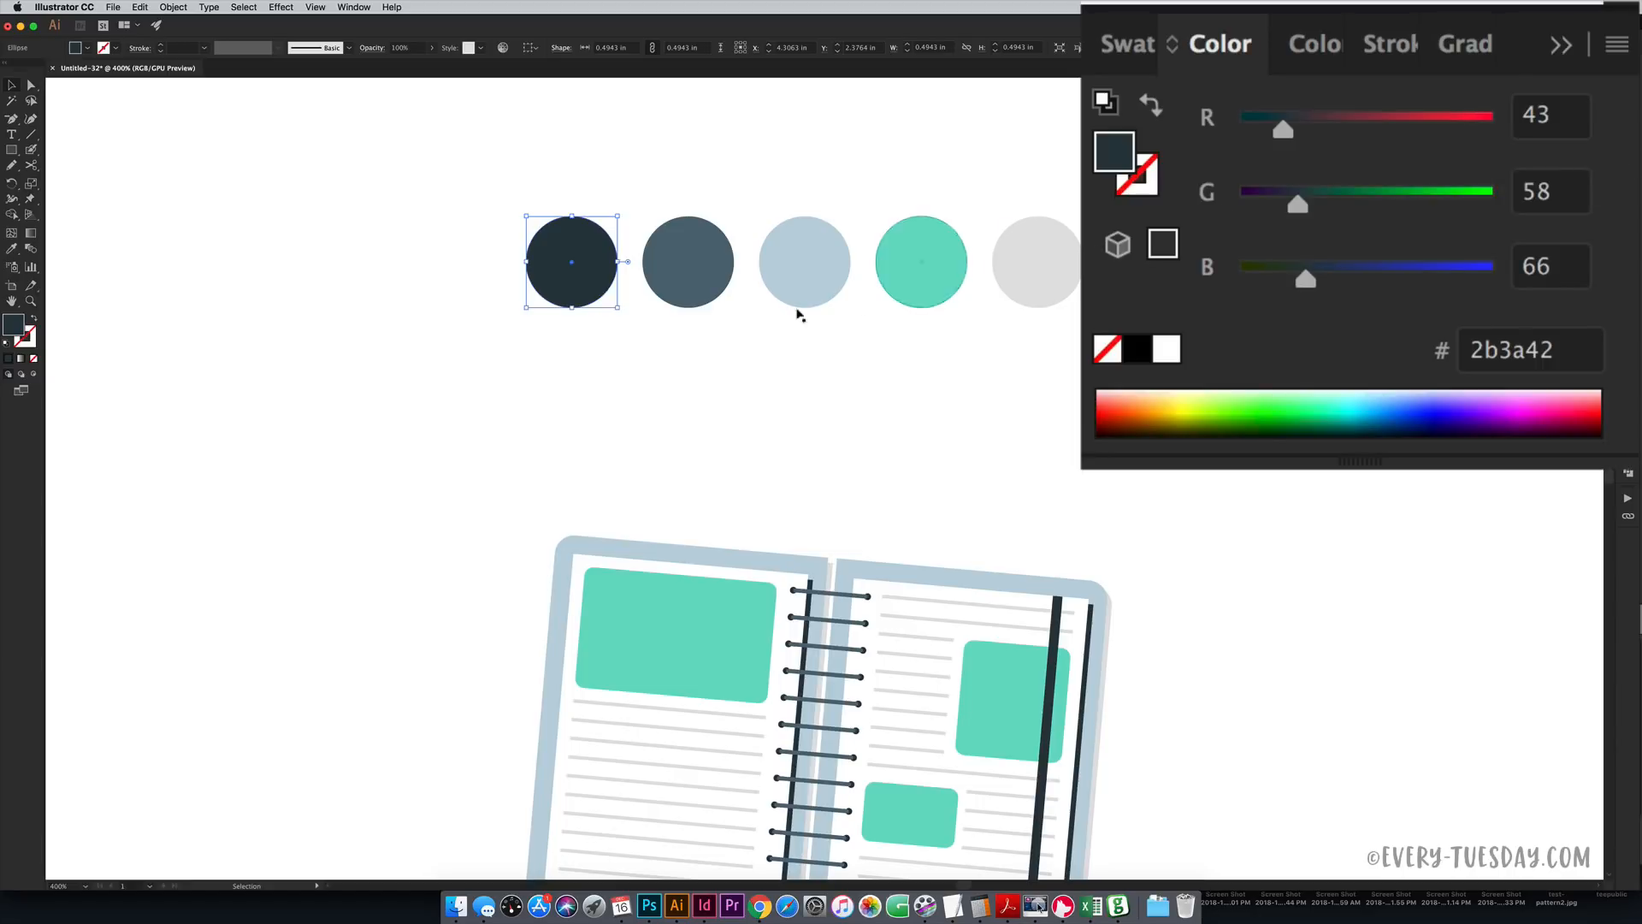
{"action": "left_click", "coordinate": [699, 296]}
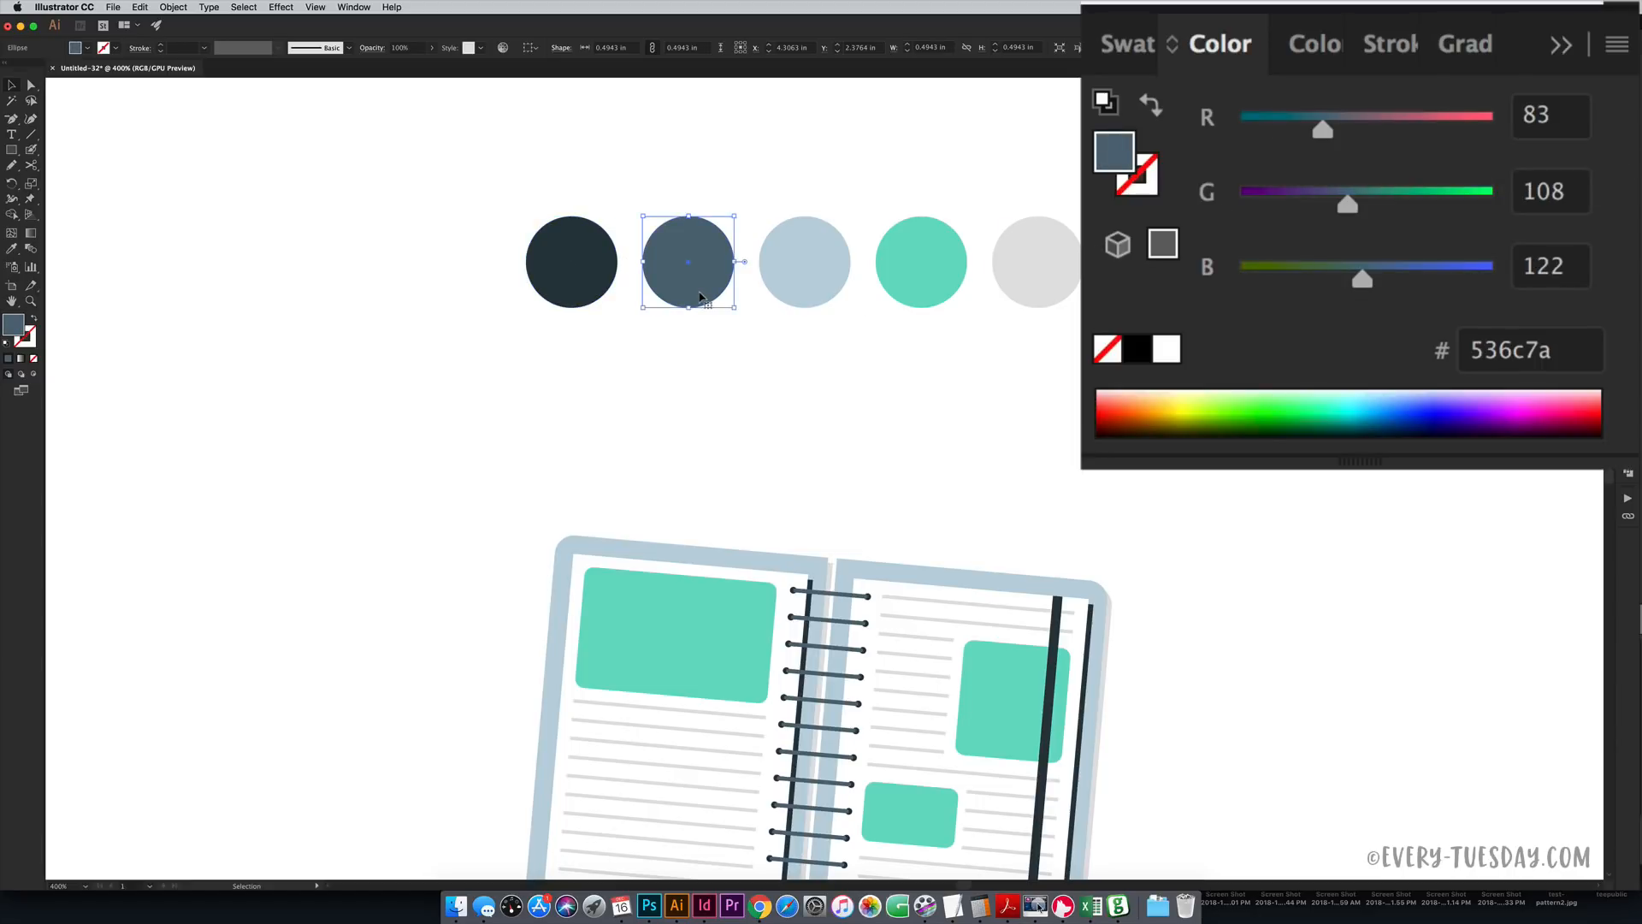
{"action": "left_click", "coordinate": [811, 290]}
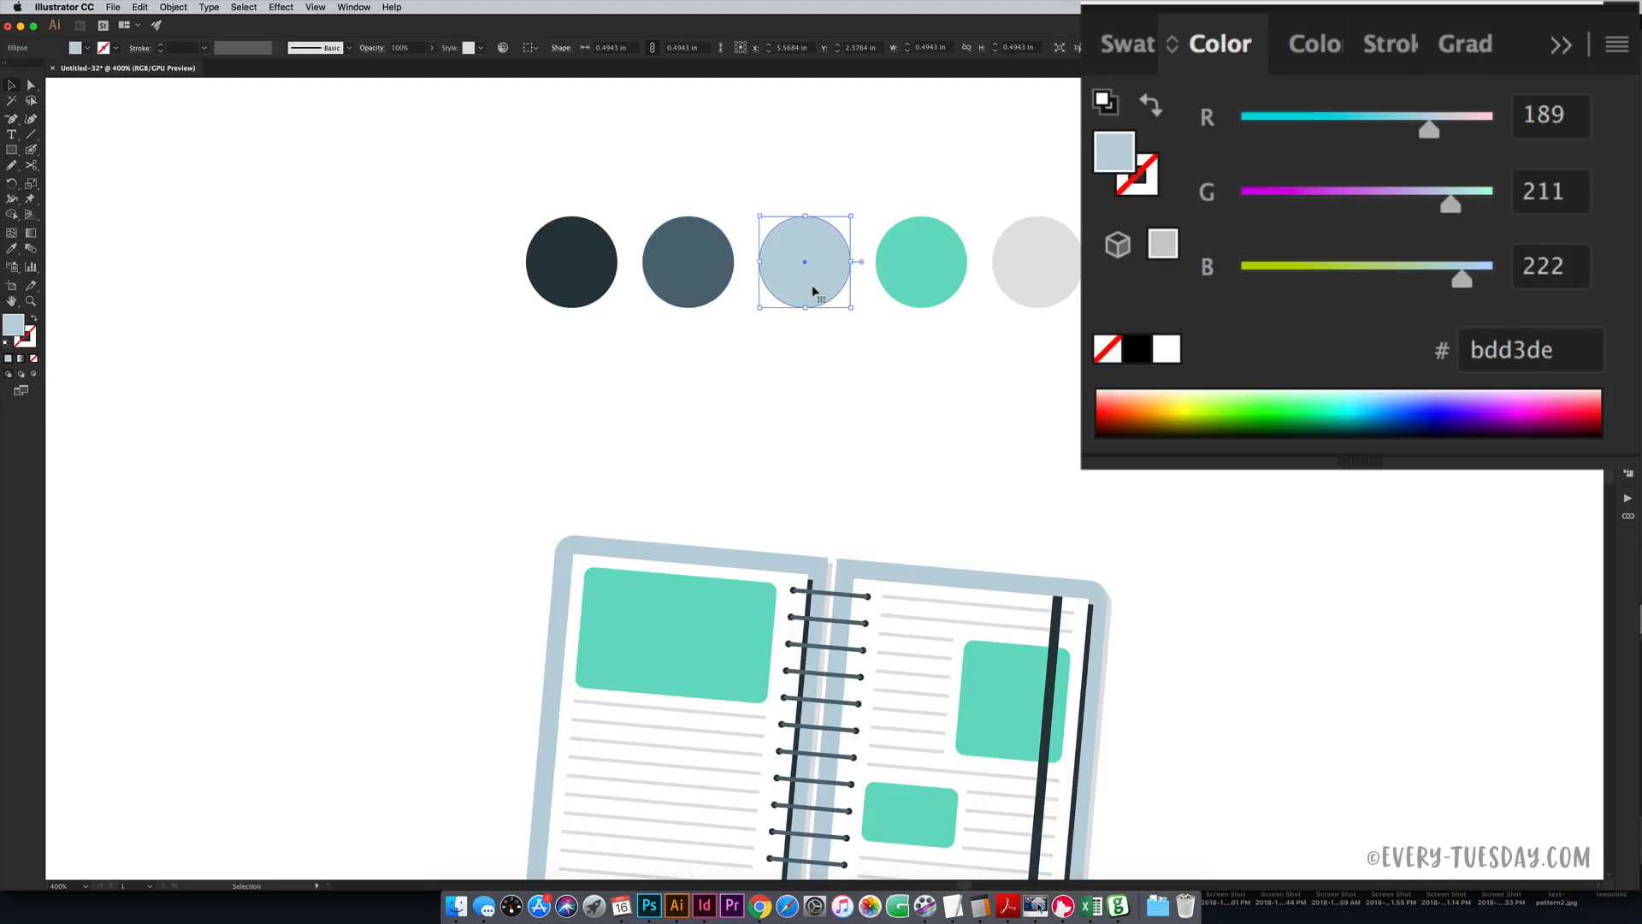
{"action": "left_click", "coordinate": [941, 290]}
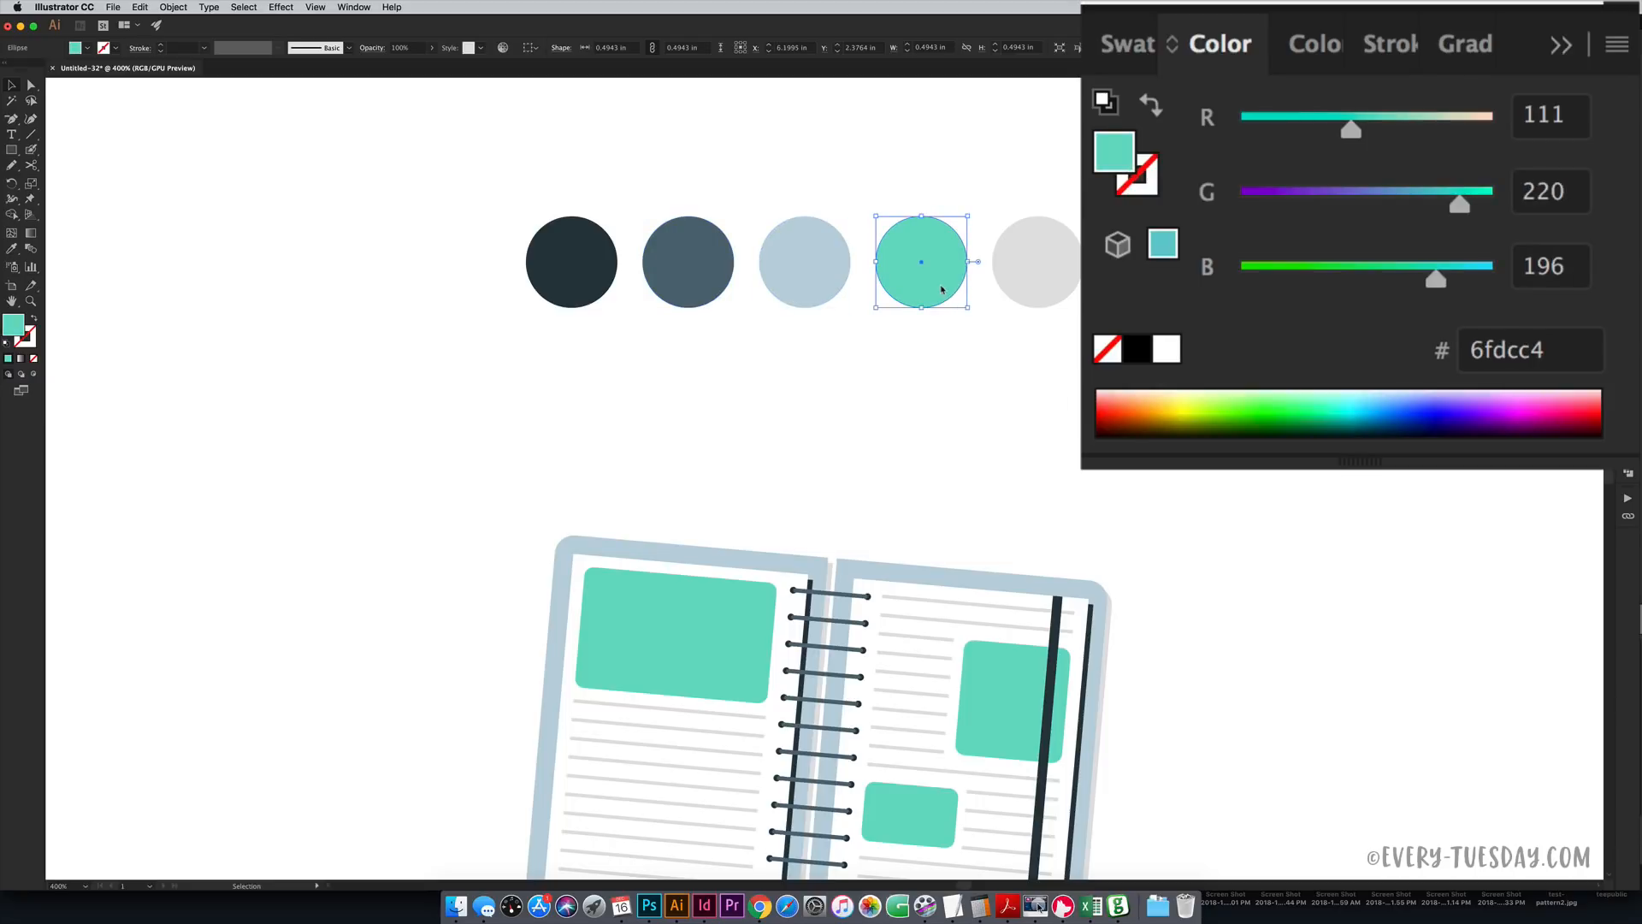
{"action": "left_click", "coordinate": [1057, 302]}
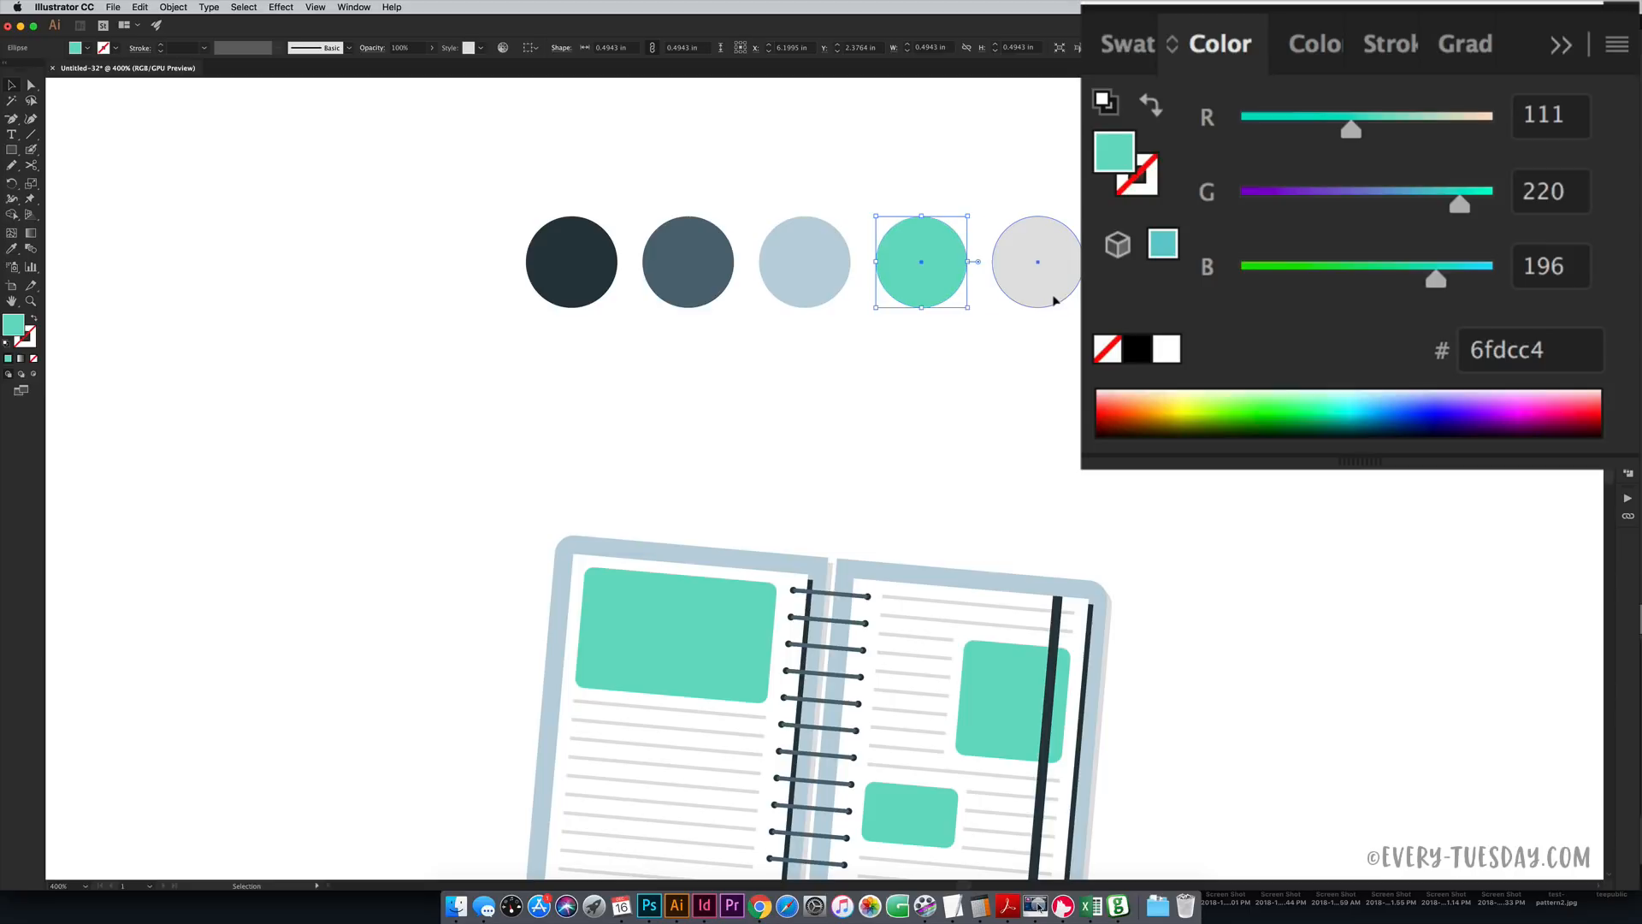
{"action": "left_click", "coordinate": [1234, 363]}
{"action": "key", "text": "super+minus"}
{"action": "key", "text": "super+minus"}
{"action": "key", "text": "super+minus"}
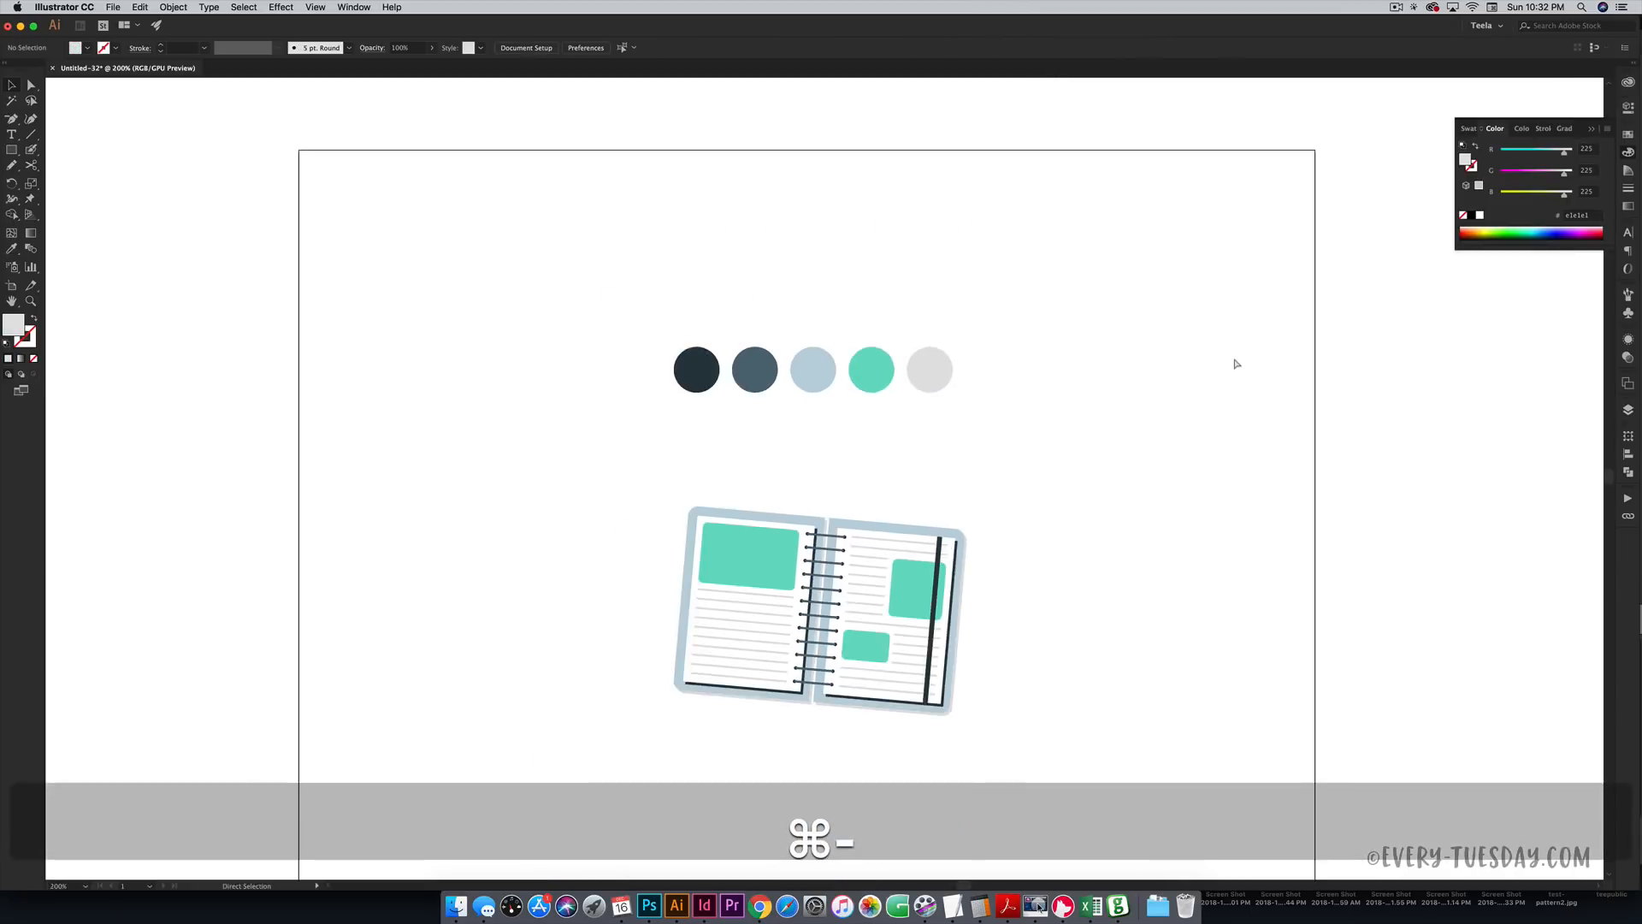
- Move the notebook group up-left beside the circles, then zoom and pan to the empty space below
{"action": "left_click_drag", "start_coordinate": [1013, 479], "coordinate": [688, 693]}
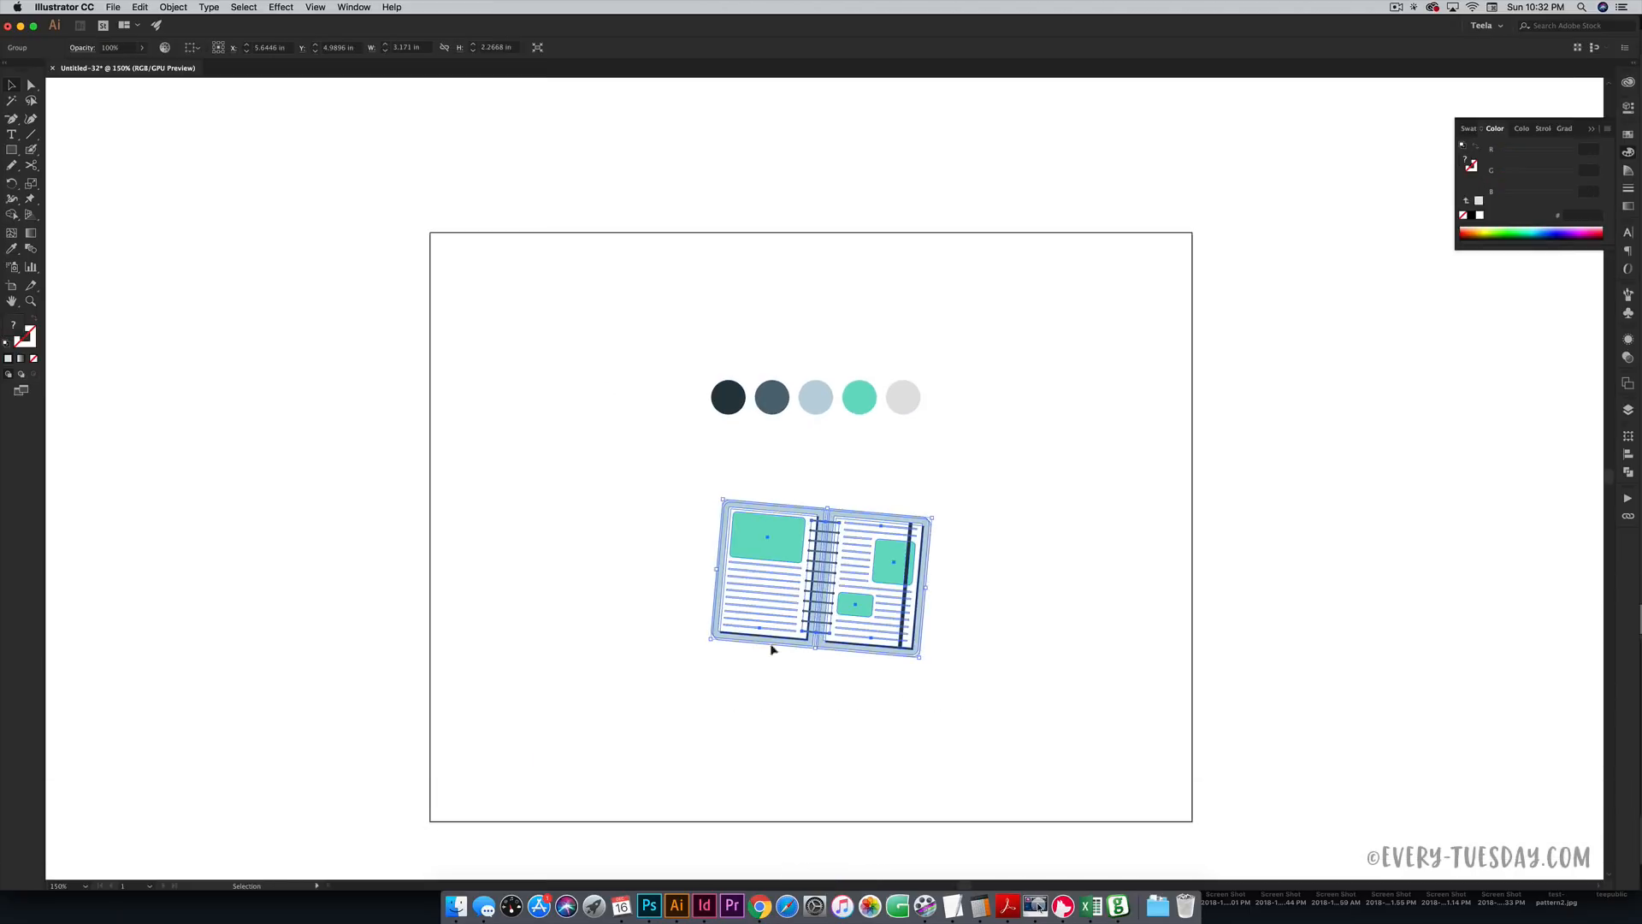
{"action": "left_click_drag", "start_coordinate": [838, 617], "coordinate": [597, 425]}
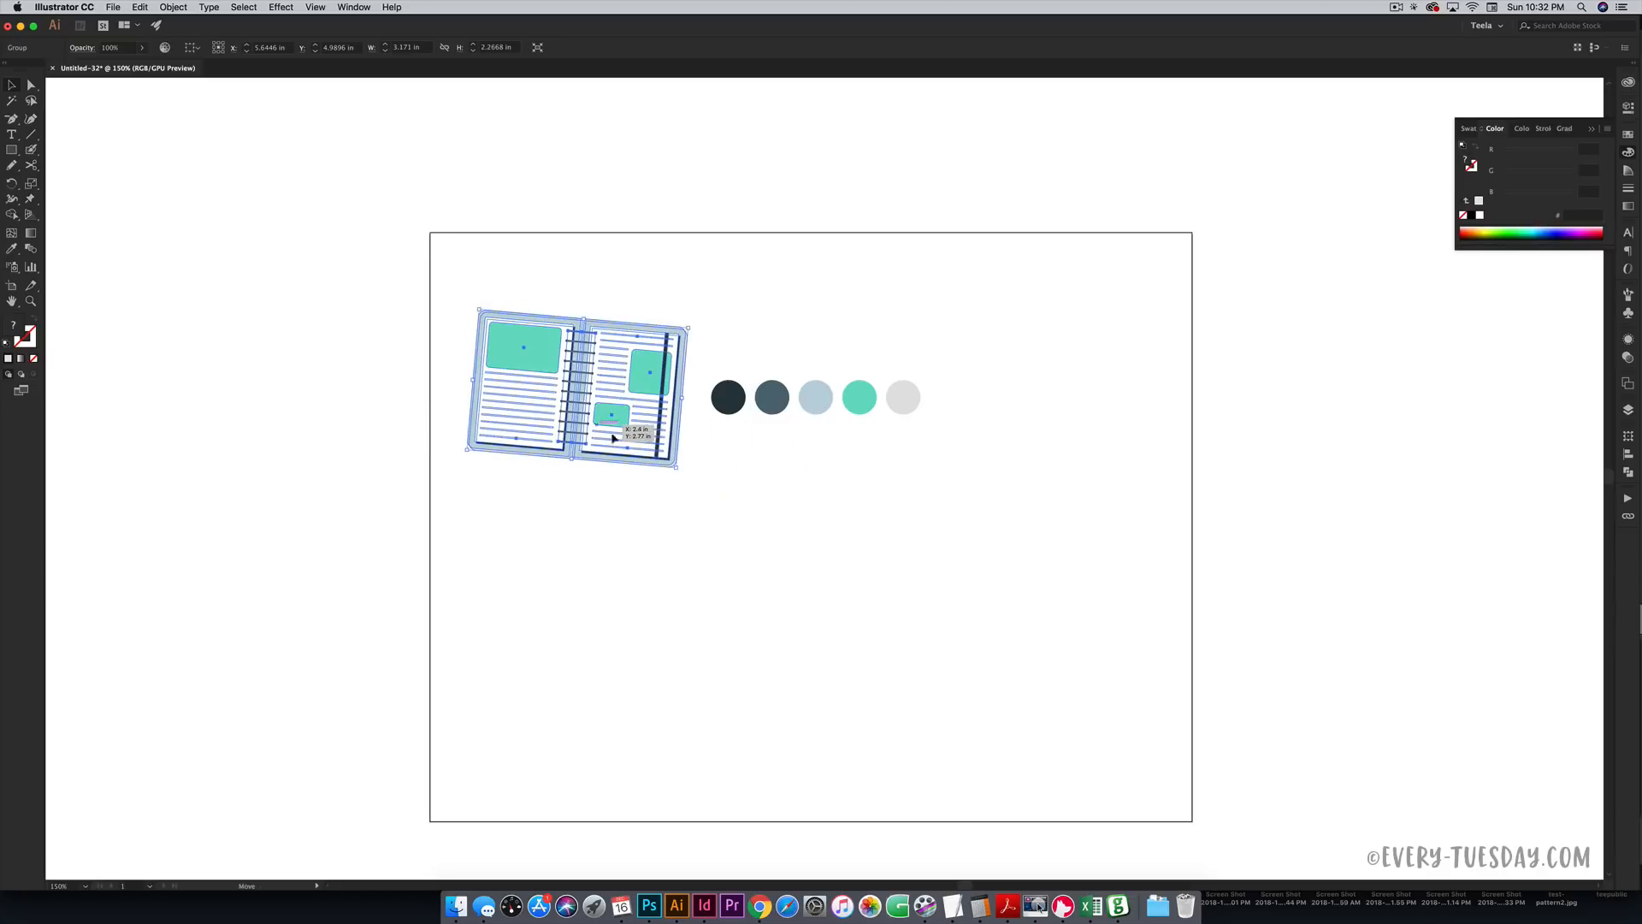
{"action": "left_click", "coordinate": [866, 517]}
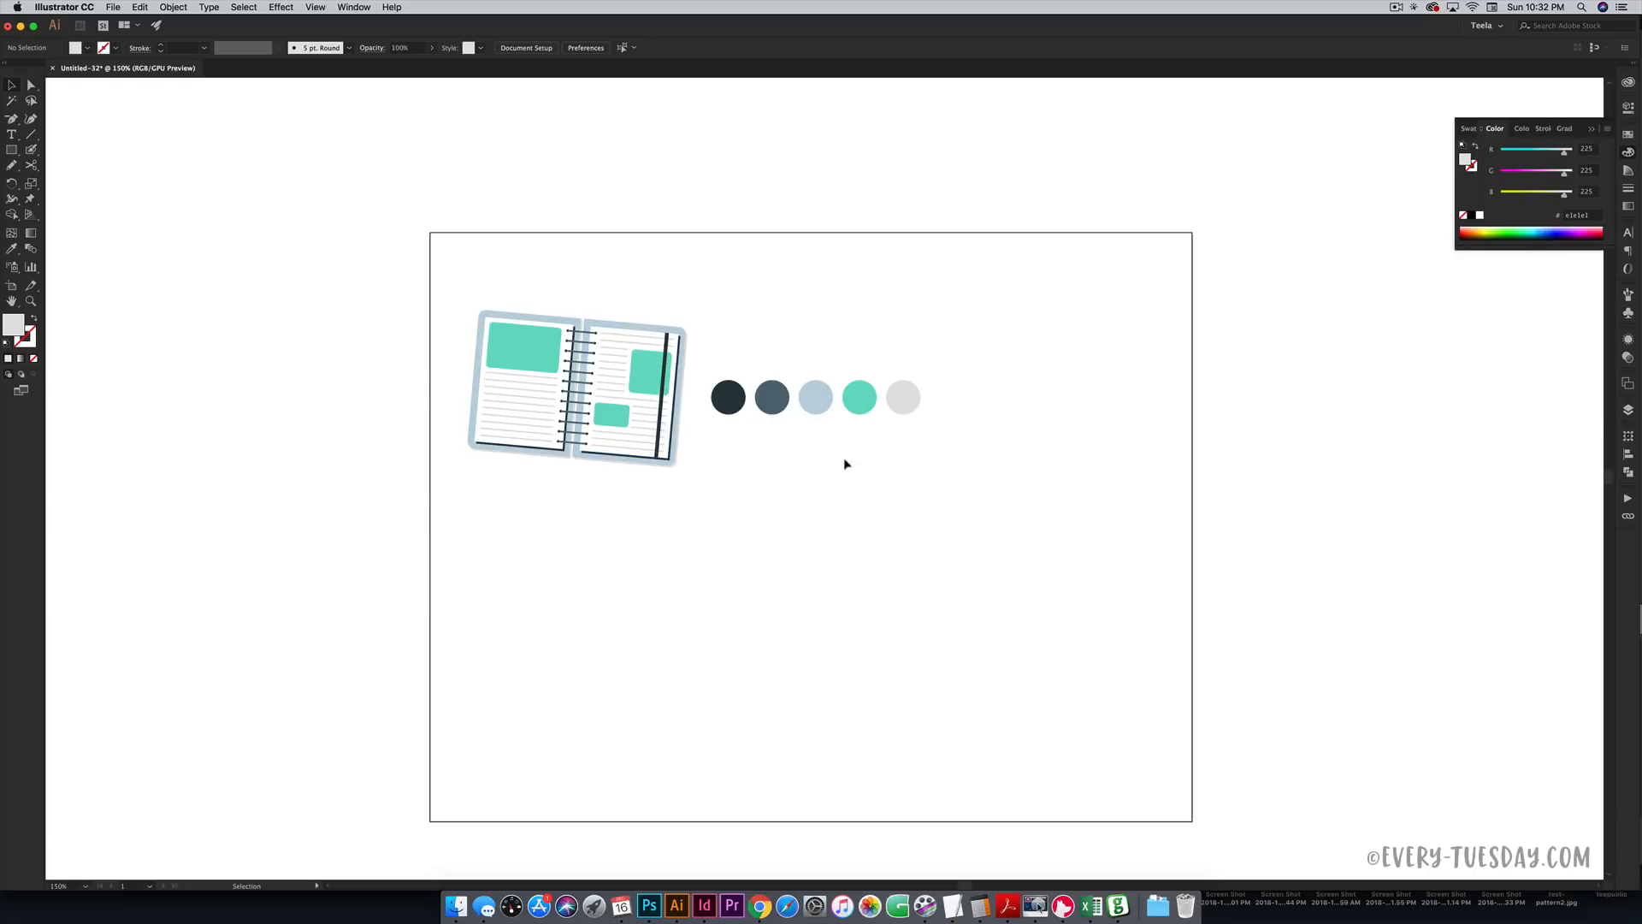
{"action": "key", "text": "super+equal"}
{"action": "key", "text": "super+equal"}
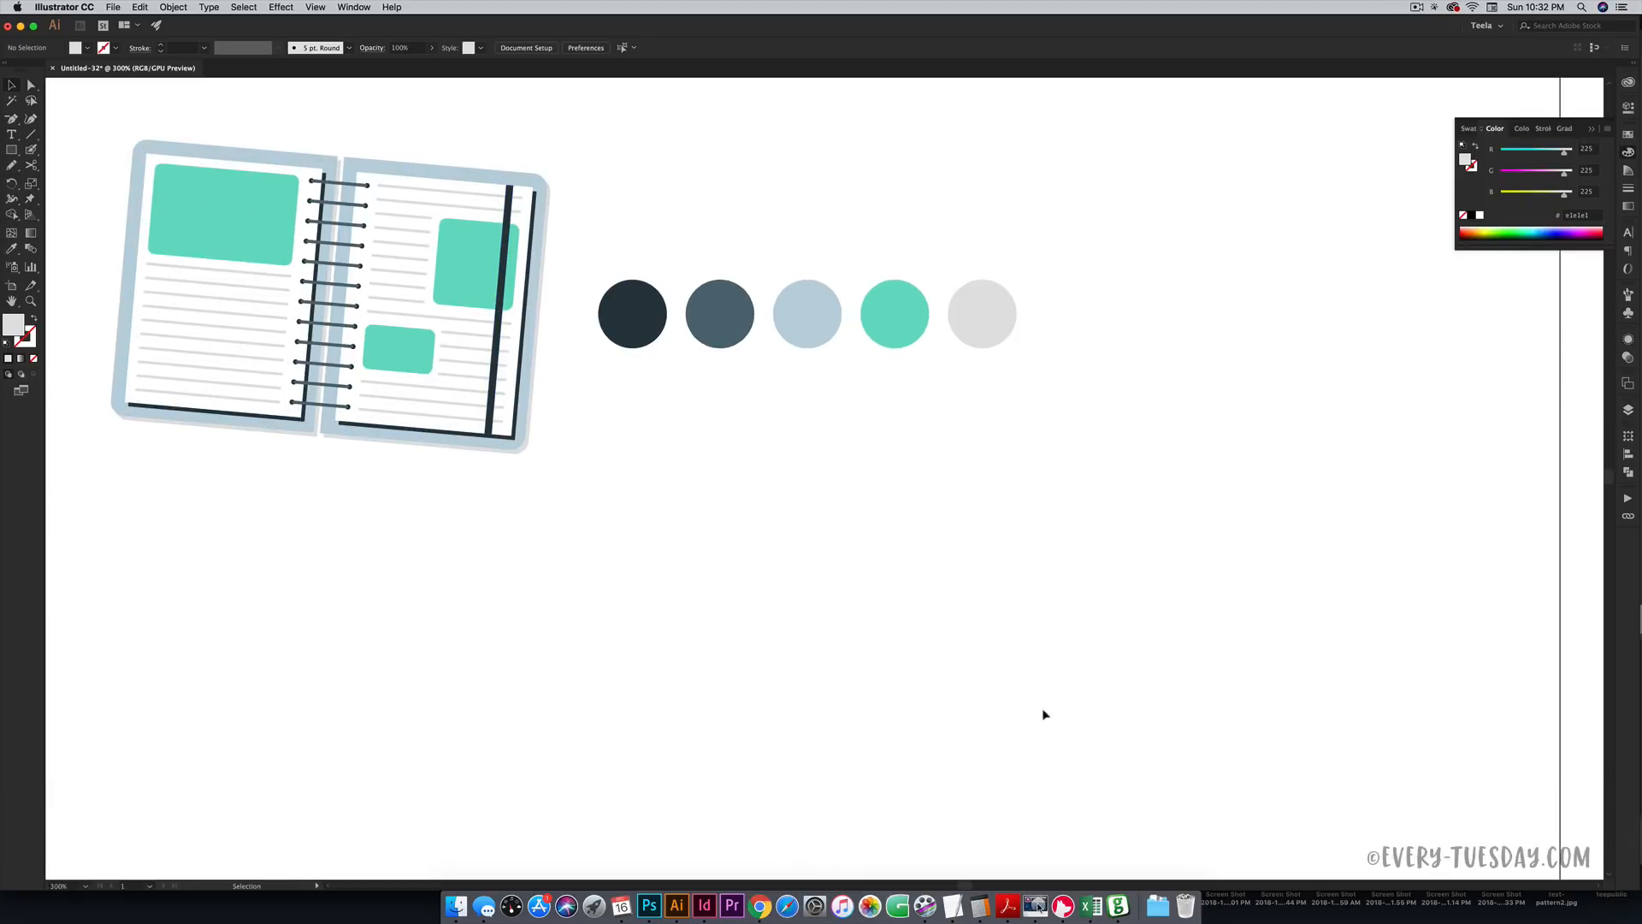
{"action": "left_click_drag", "start_coordinate": [992, 700], "coordinate": [1056, 550]}
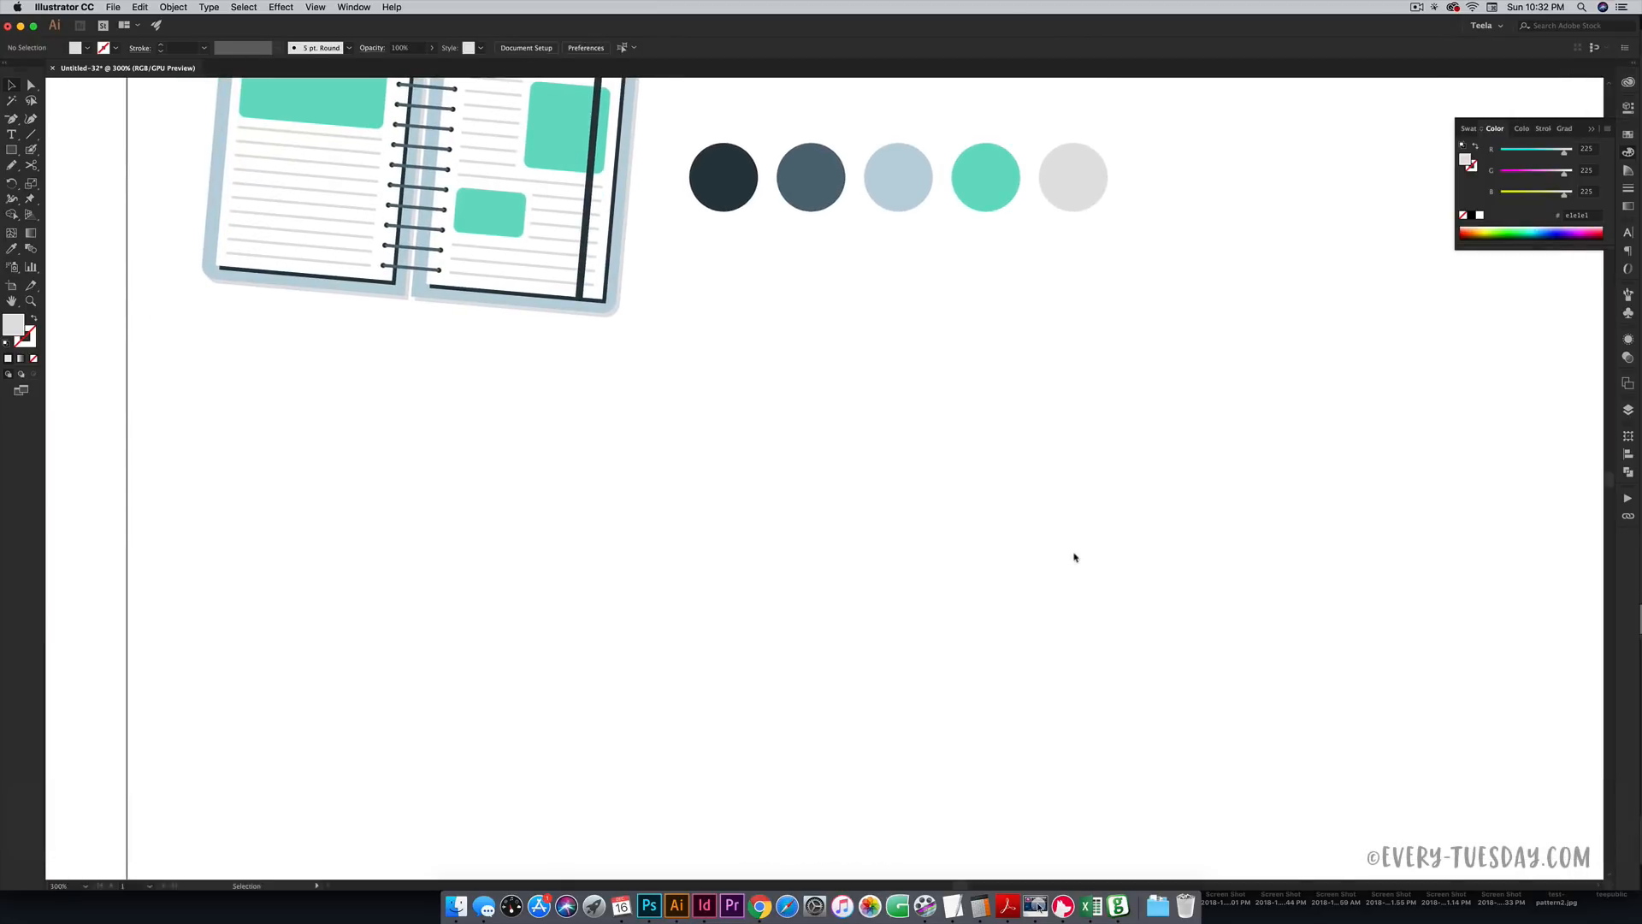
- Create a 3 in × 2 in light grey rectangle in the empty lower area
{"action": "key", "text": "m"}
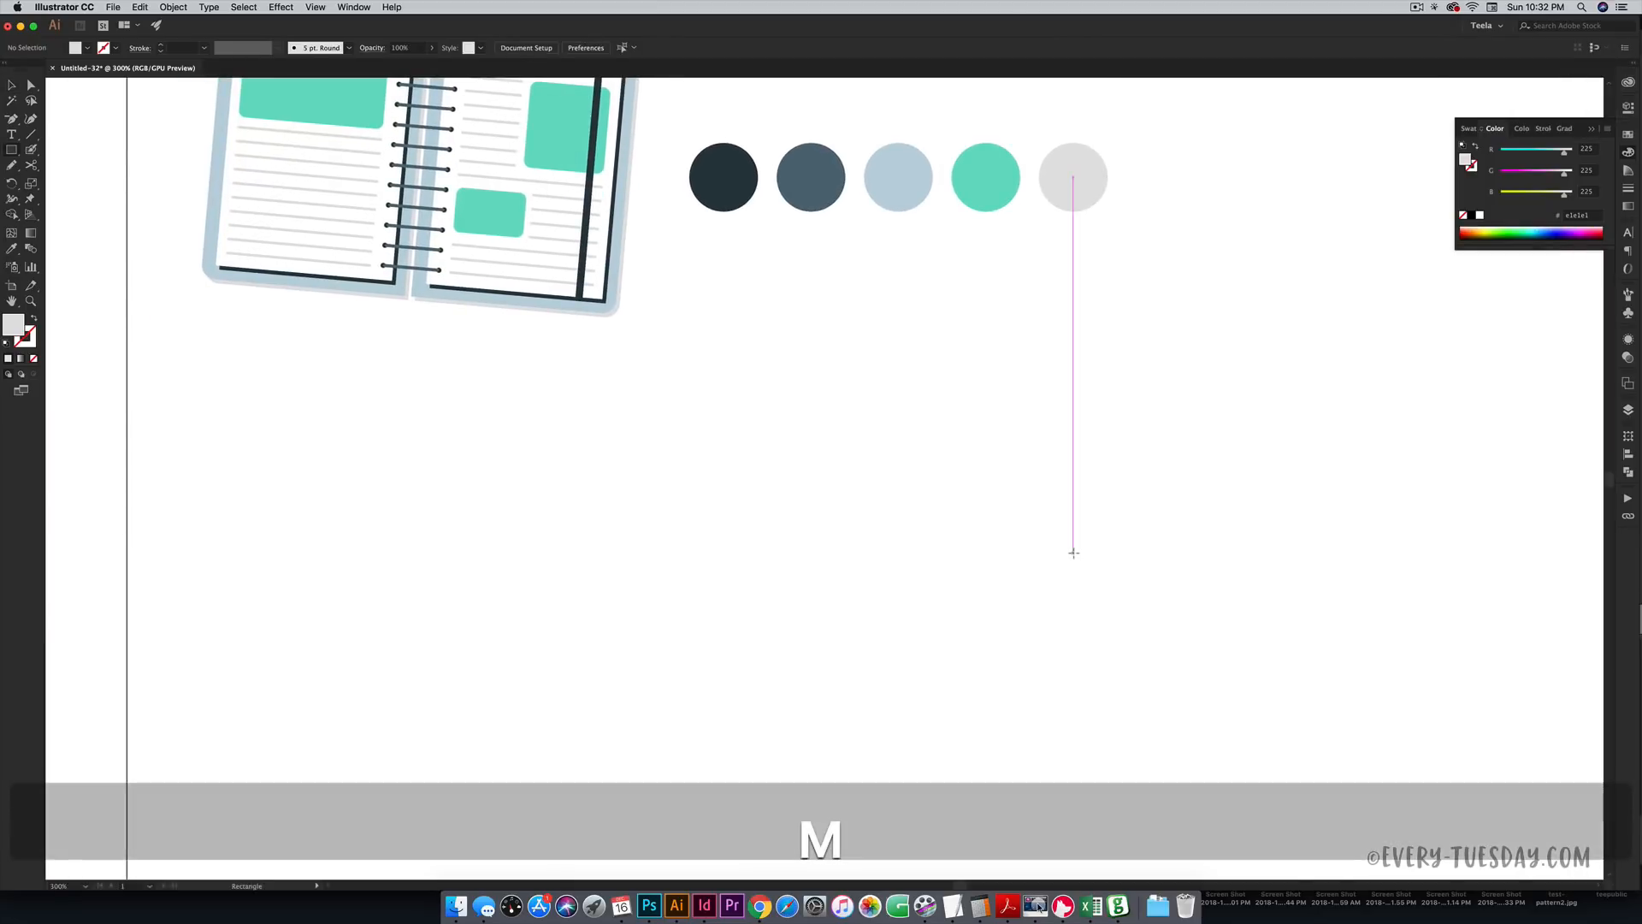
{"action": "left_click", "coordinate": [846, 479]}
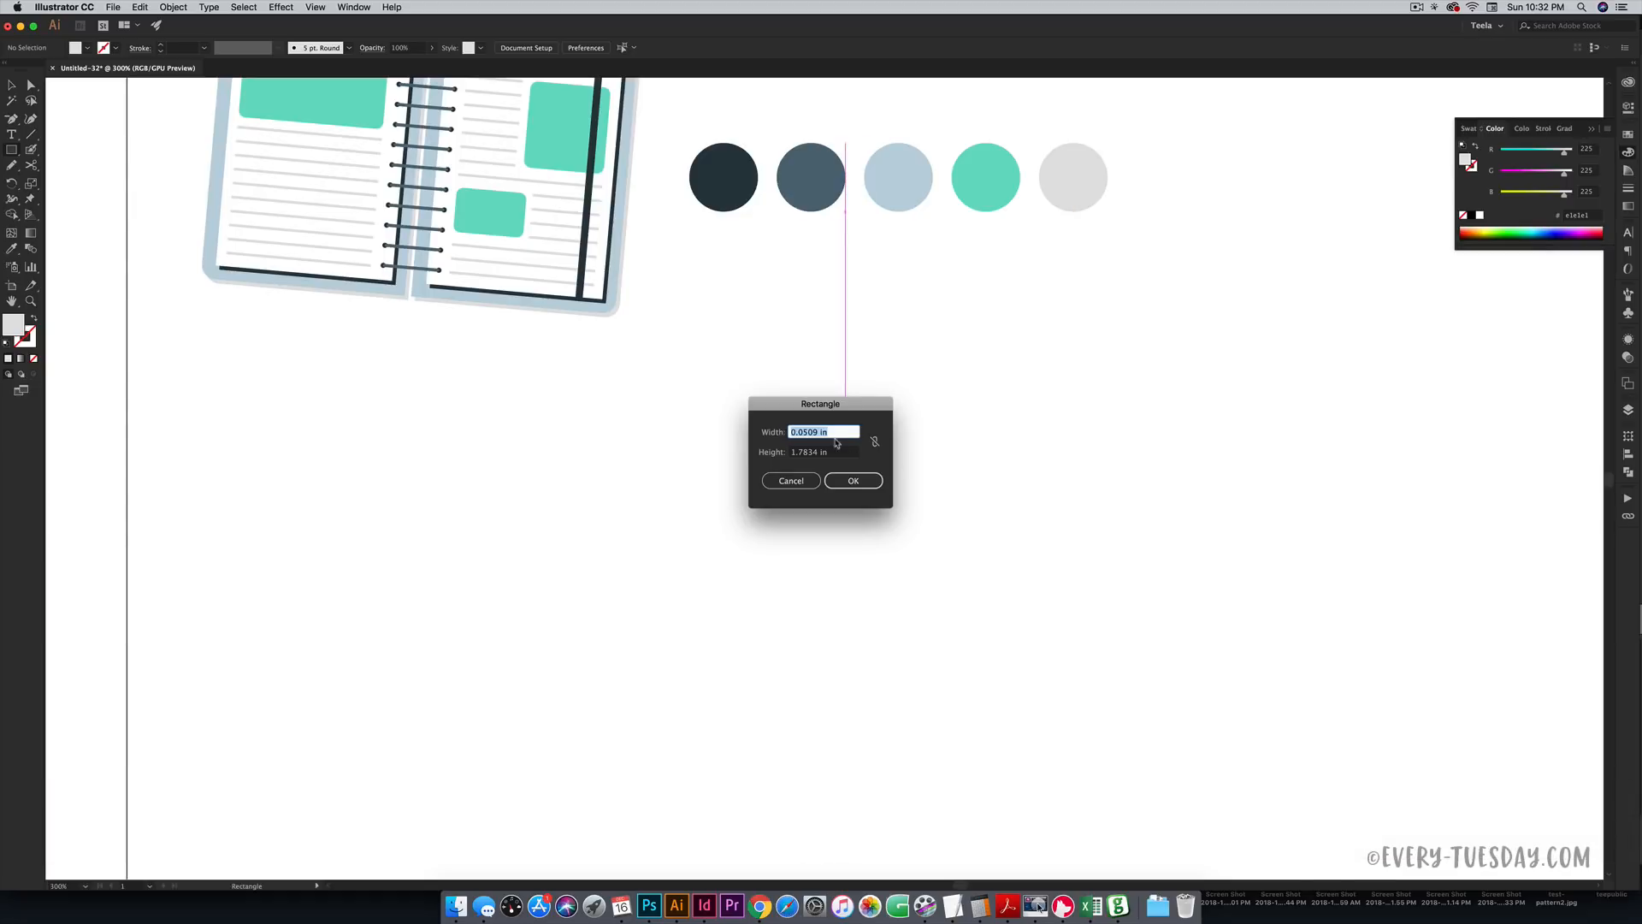
{"action": "type", "text": "3"}
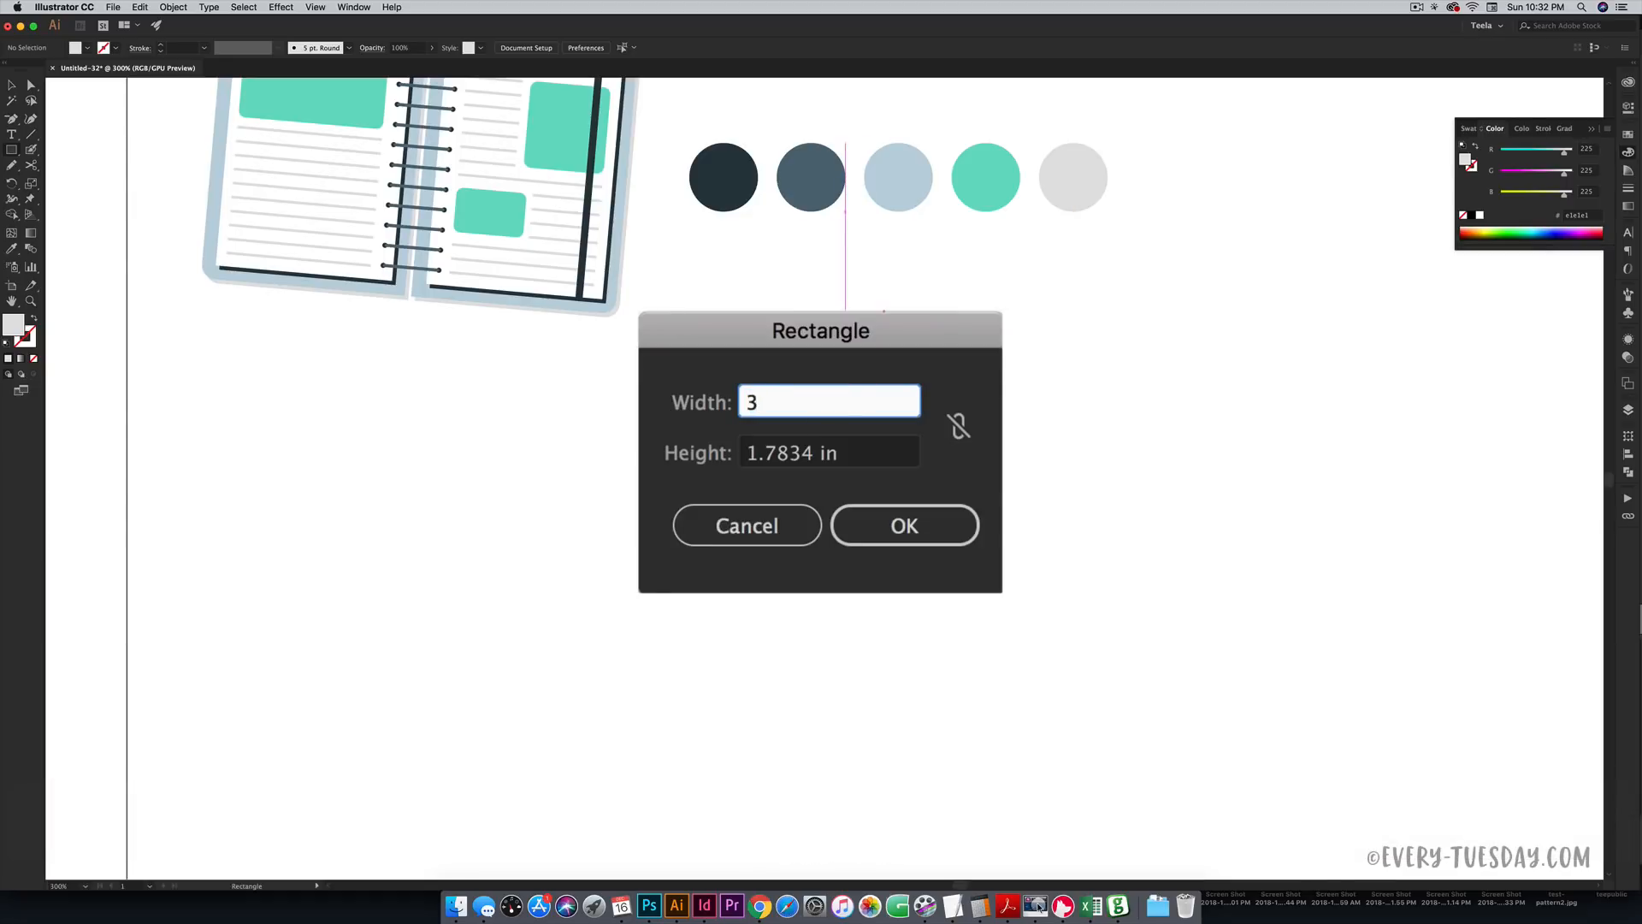
{"action": "key", "text": "Tab"}
{"action": "type", "text": "2"}
{"action": "left_click", "coordinate": [962, 531]}
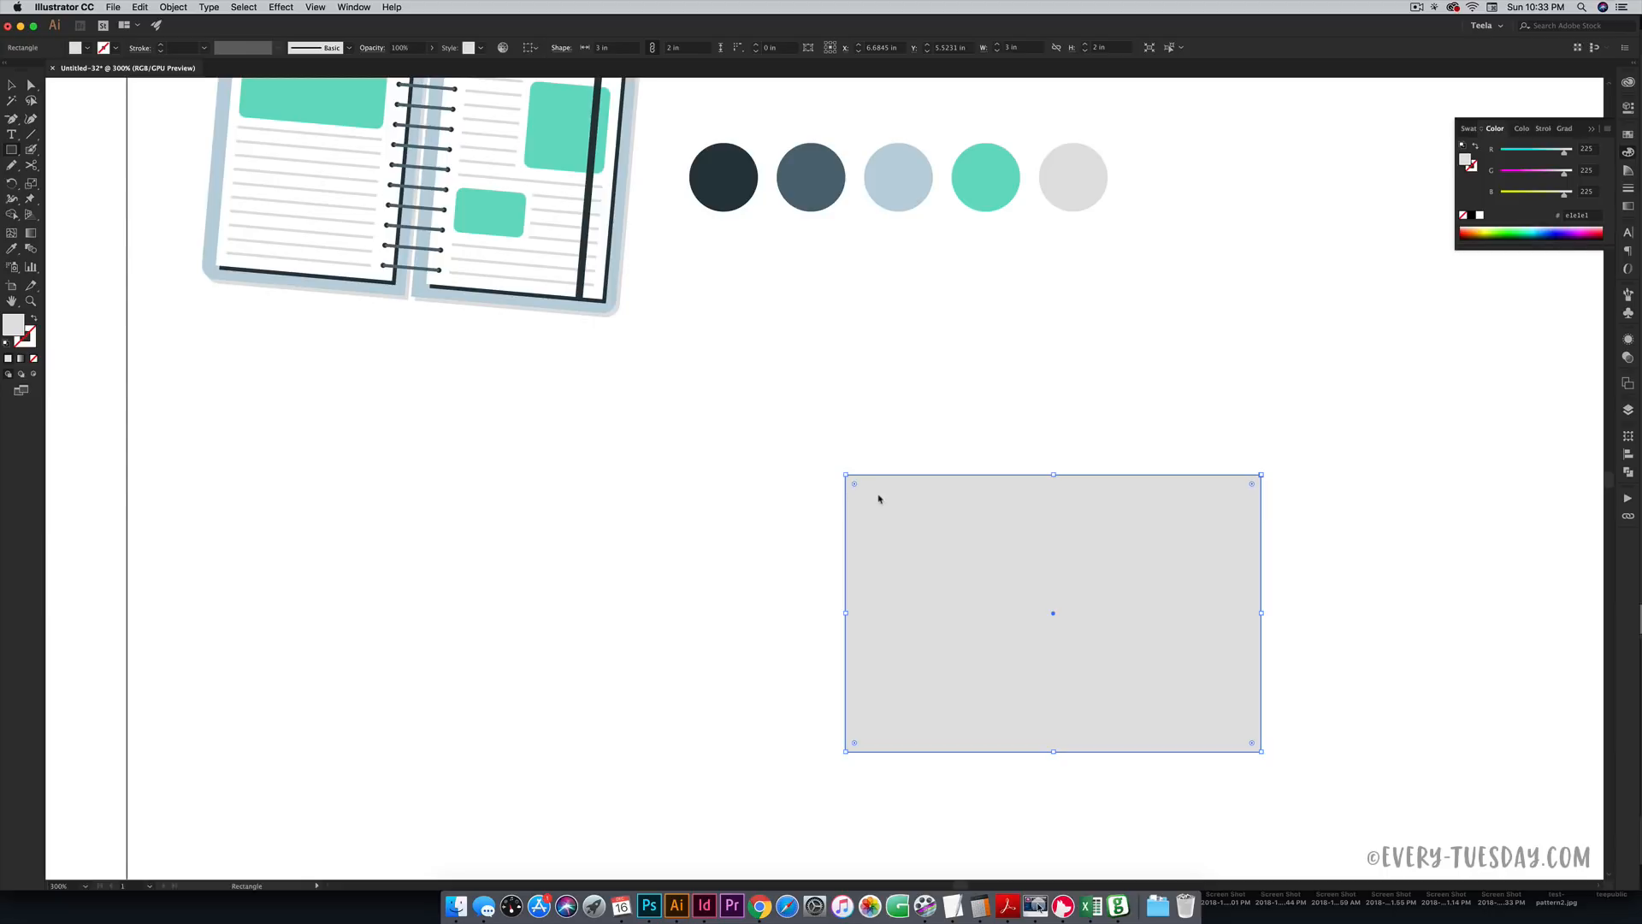
{"action": "left_click", "coordinate": [273, 9]}
{"action": "mouse_move", "coordinate": [367, 174]}
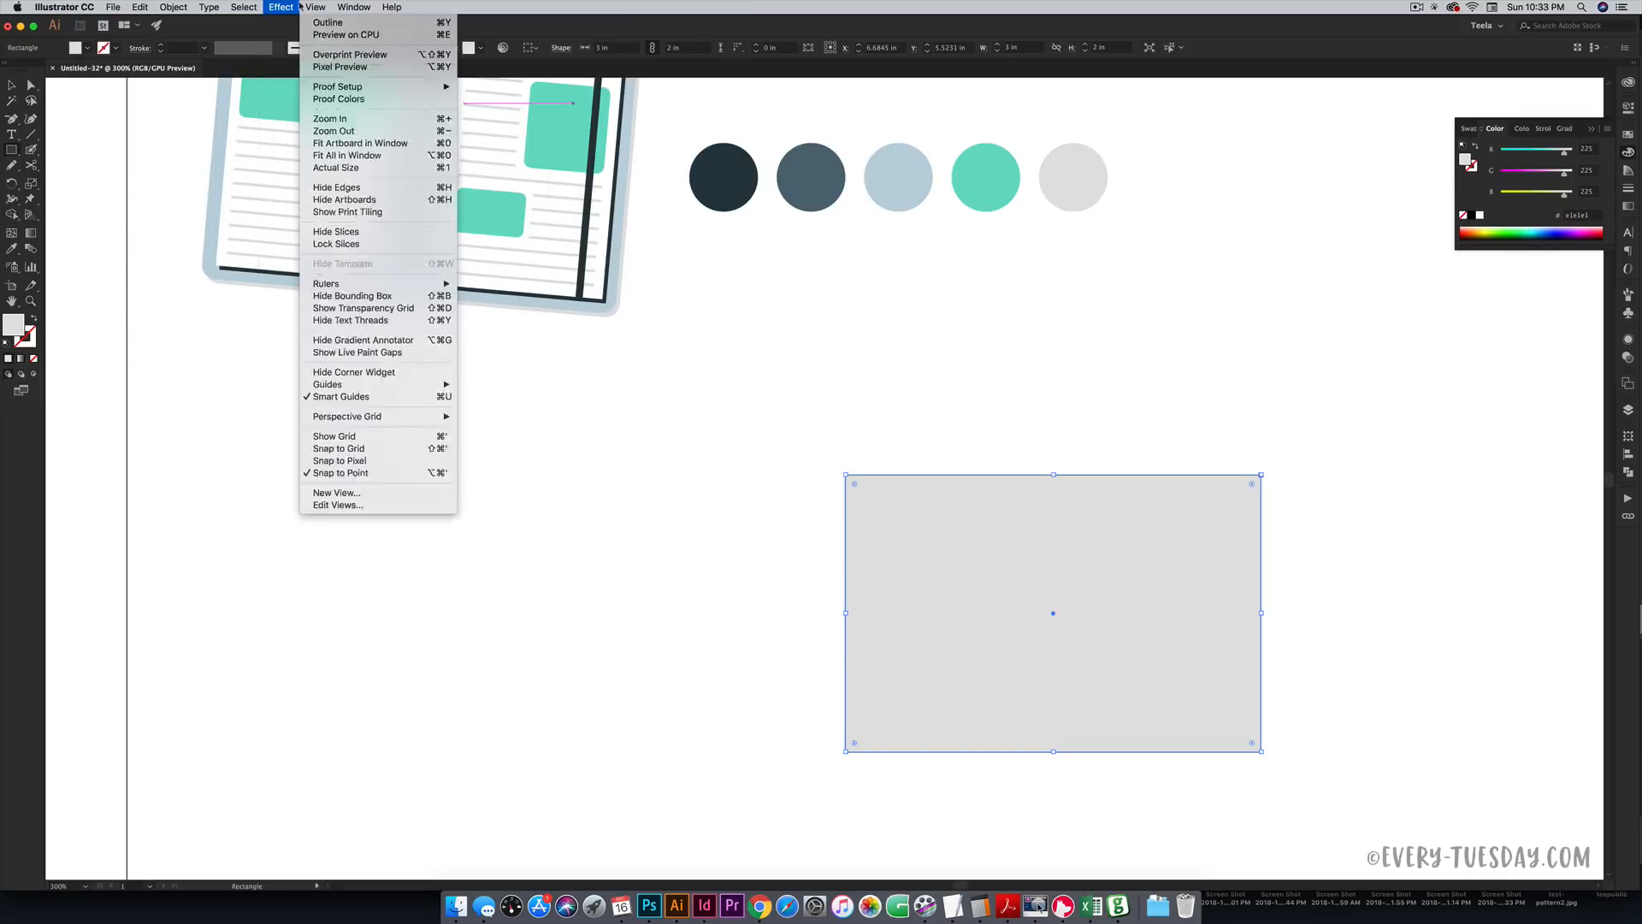
{"action": "left_click", "coordinate": [300, 7]}
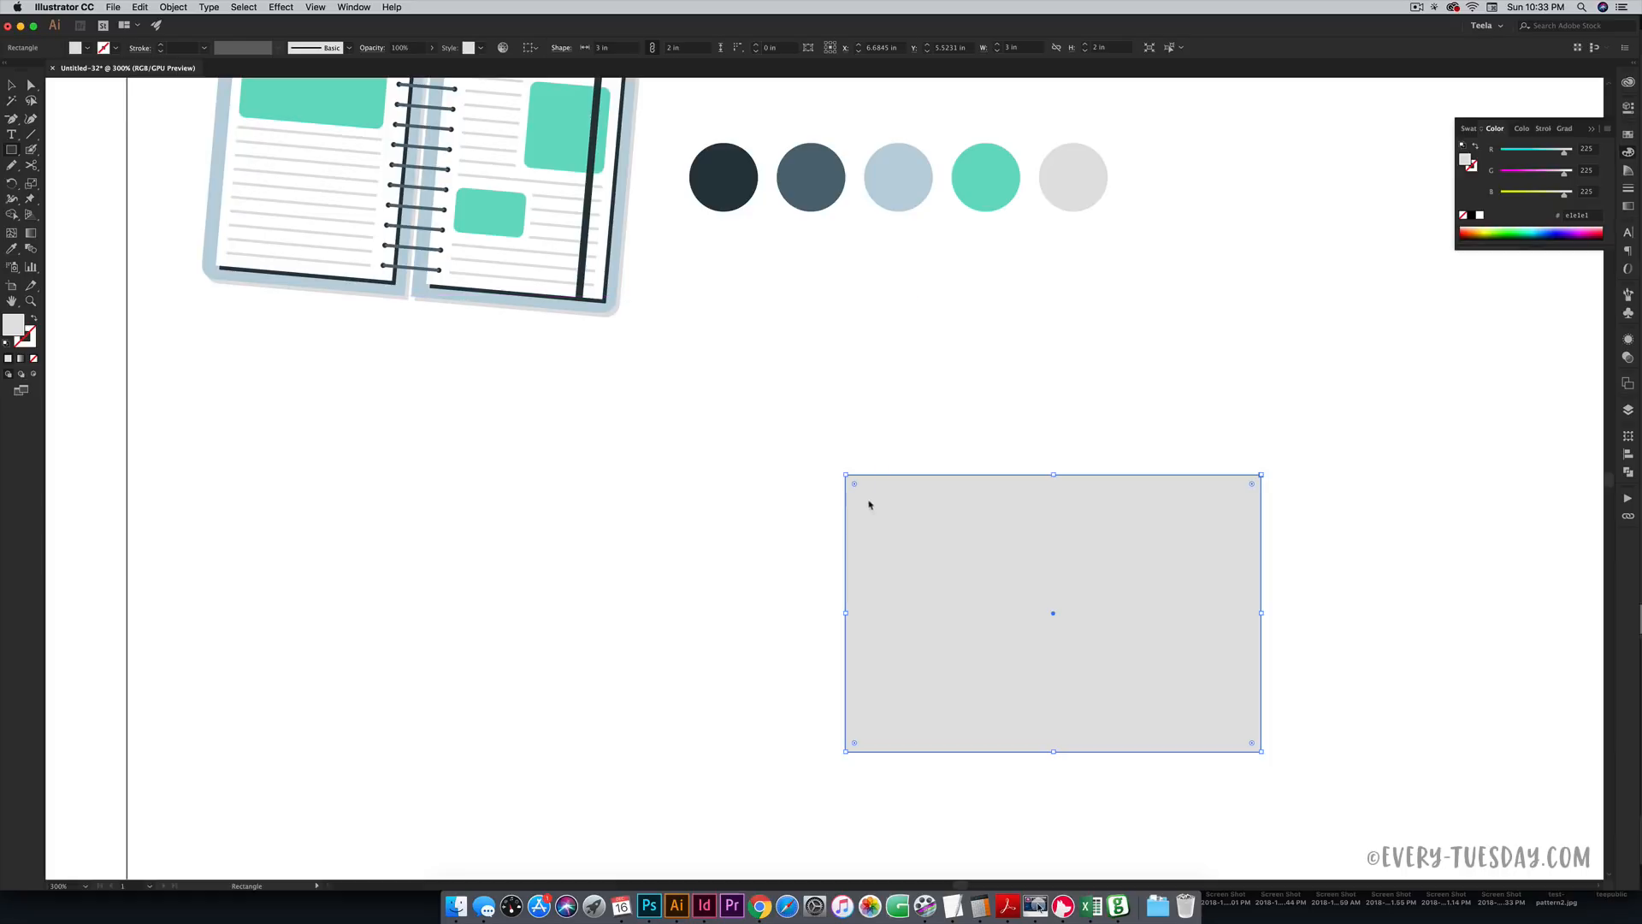
- Round the rectangle's corners to 0.1 in and fill it with the light blue bdd3de
{"action": "left_click_drag", "start_coordinate": [855, 487], "coordinate": [859, 489]}
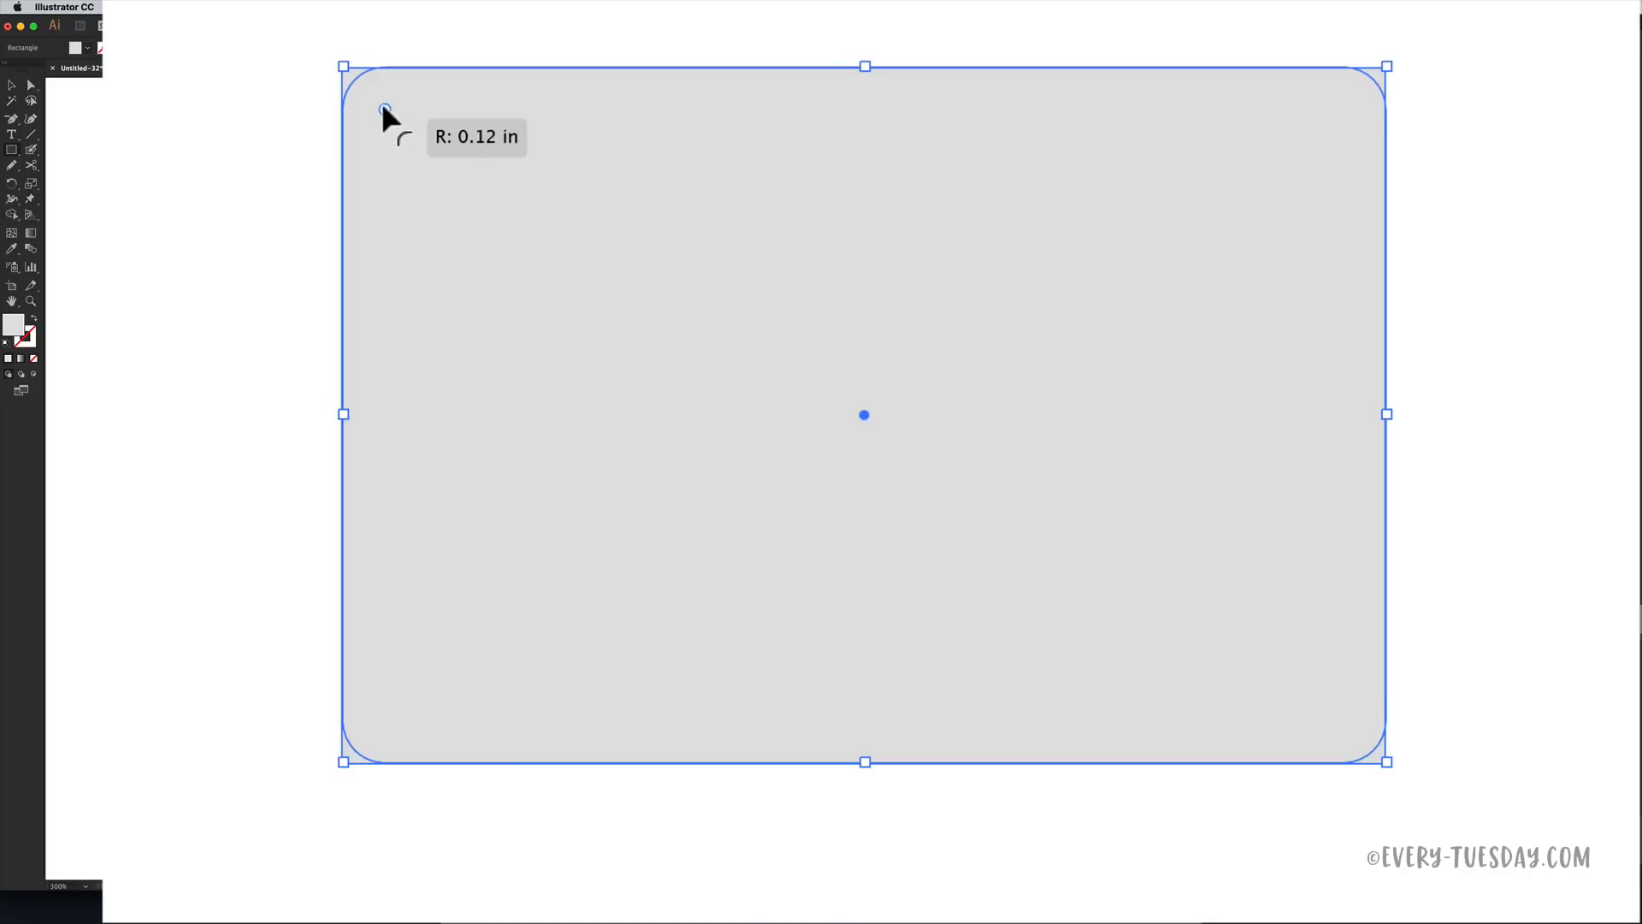
{"action": "left_click_drag", "start_coordinate": [378, 100], "coordinate": [375, 100]}
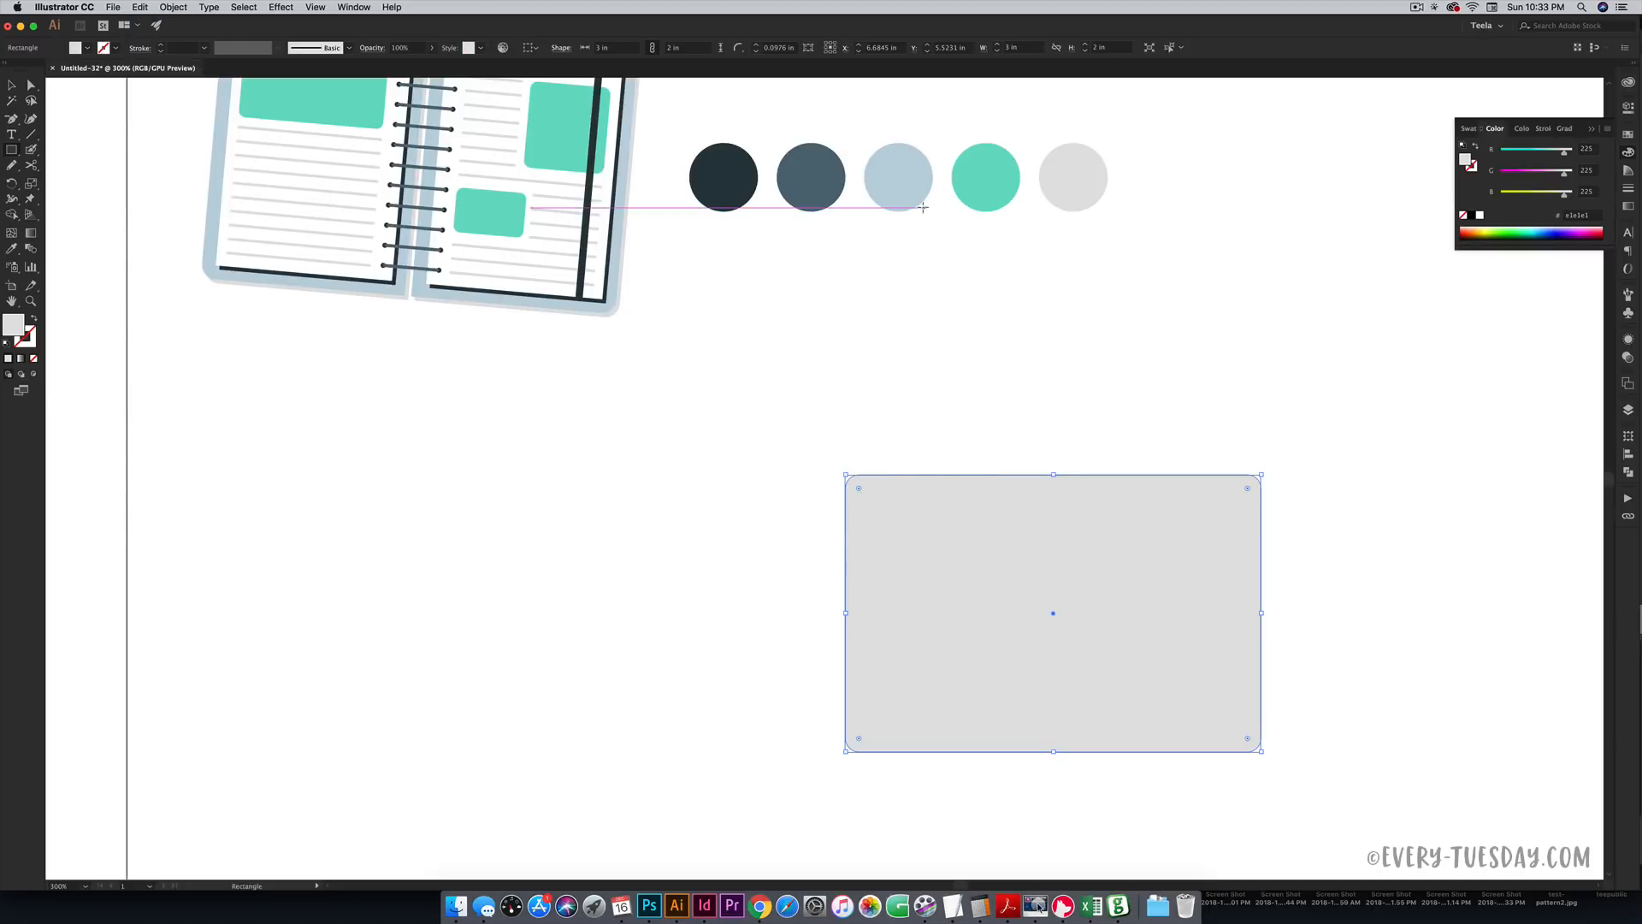
{"action": "key", "text": "i"}
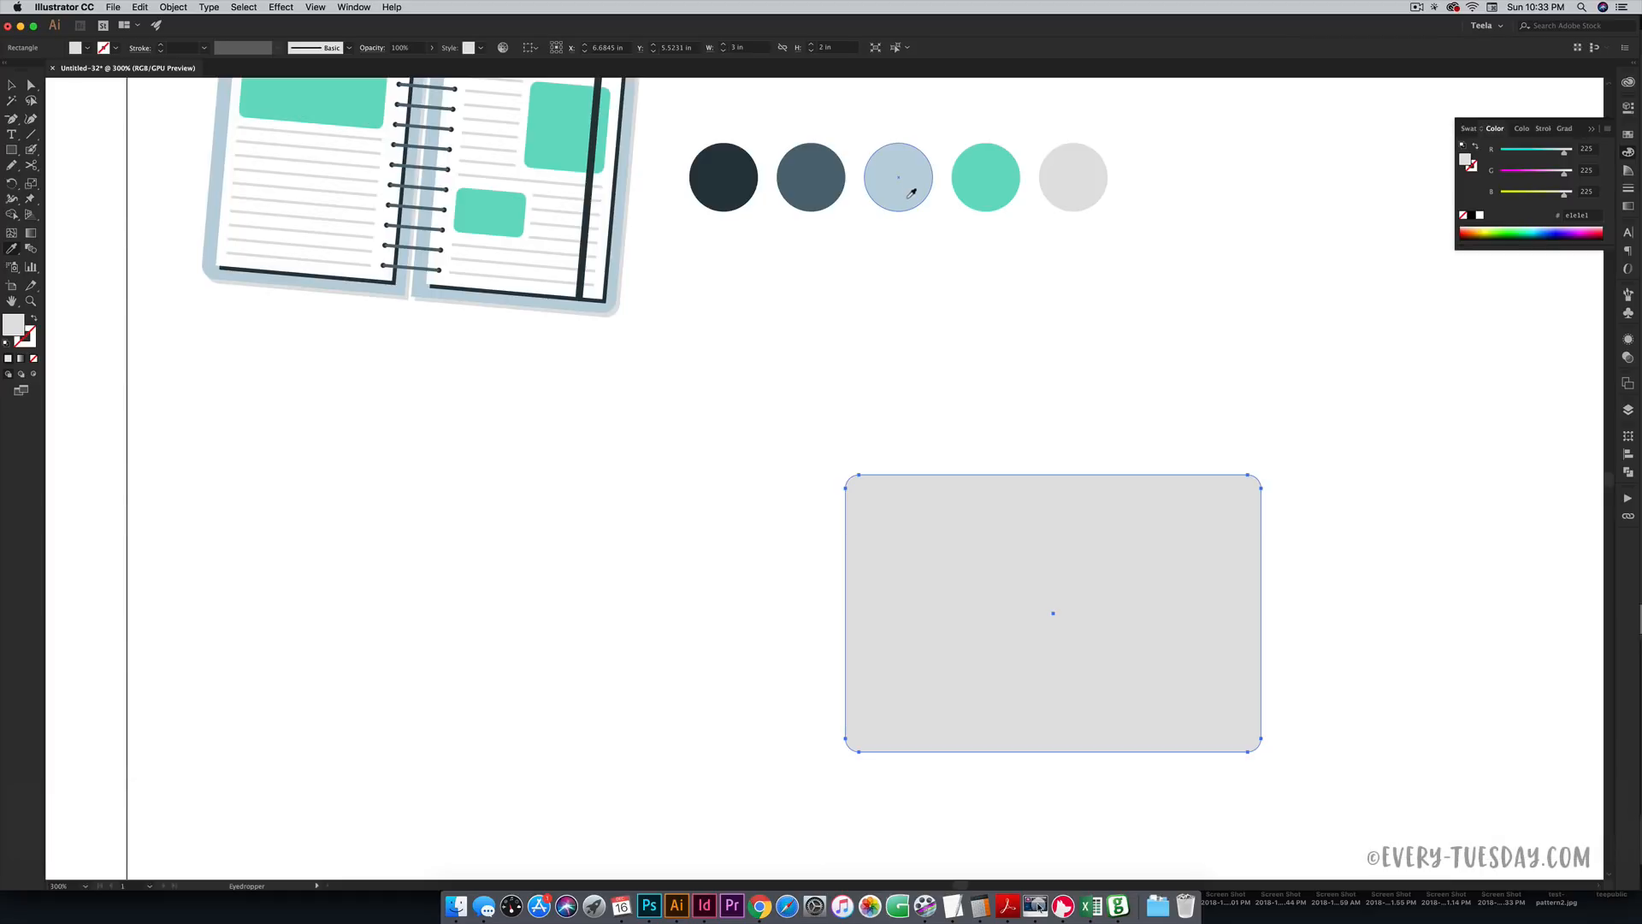
{"action": "left_click", "coordinate": [910, 177]}
- Move the rectangle up and left, recentre the view, and begin a thin vertical strip down its centre
{"action": "key", "text": "v"}
{"action": "left_click_drag", "start_coordinate": [1163, 548], "coordinate": [1020, 472]}
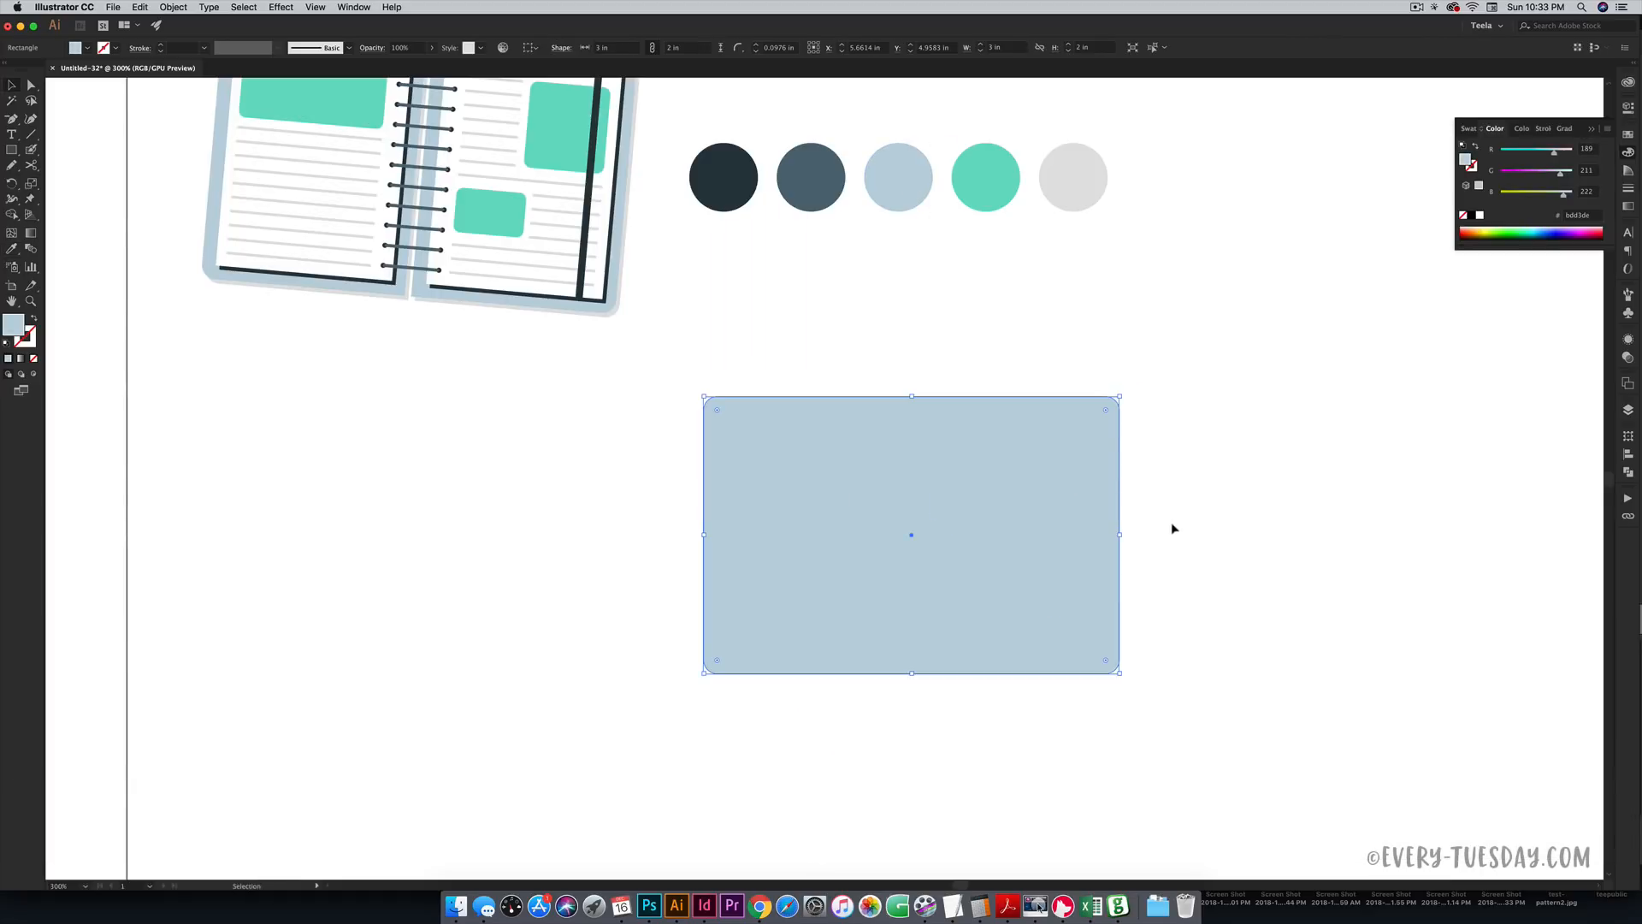
{"action": "key", "text": "space"}
{"action": "left_click_drag", "start_coordinate": [982, 349], "coordinate": [1090, 399]}
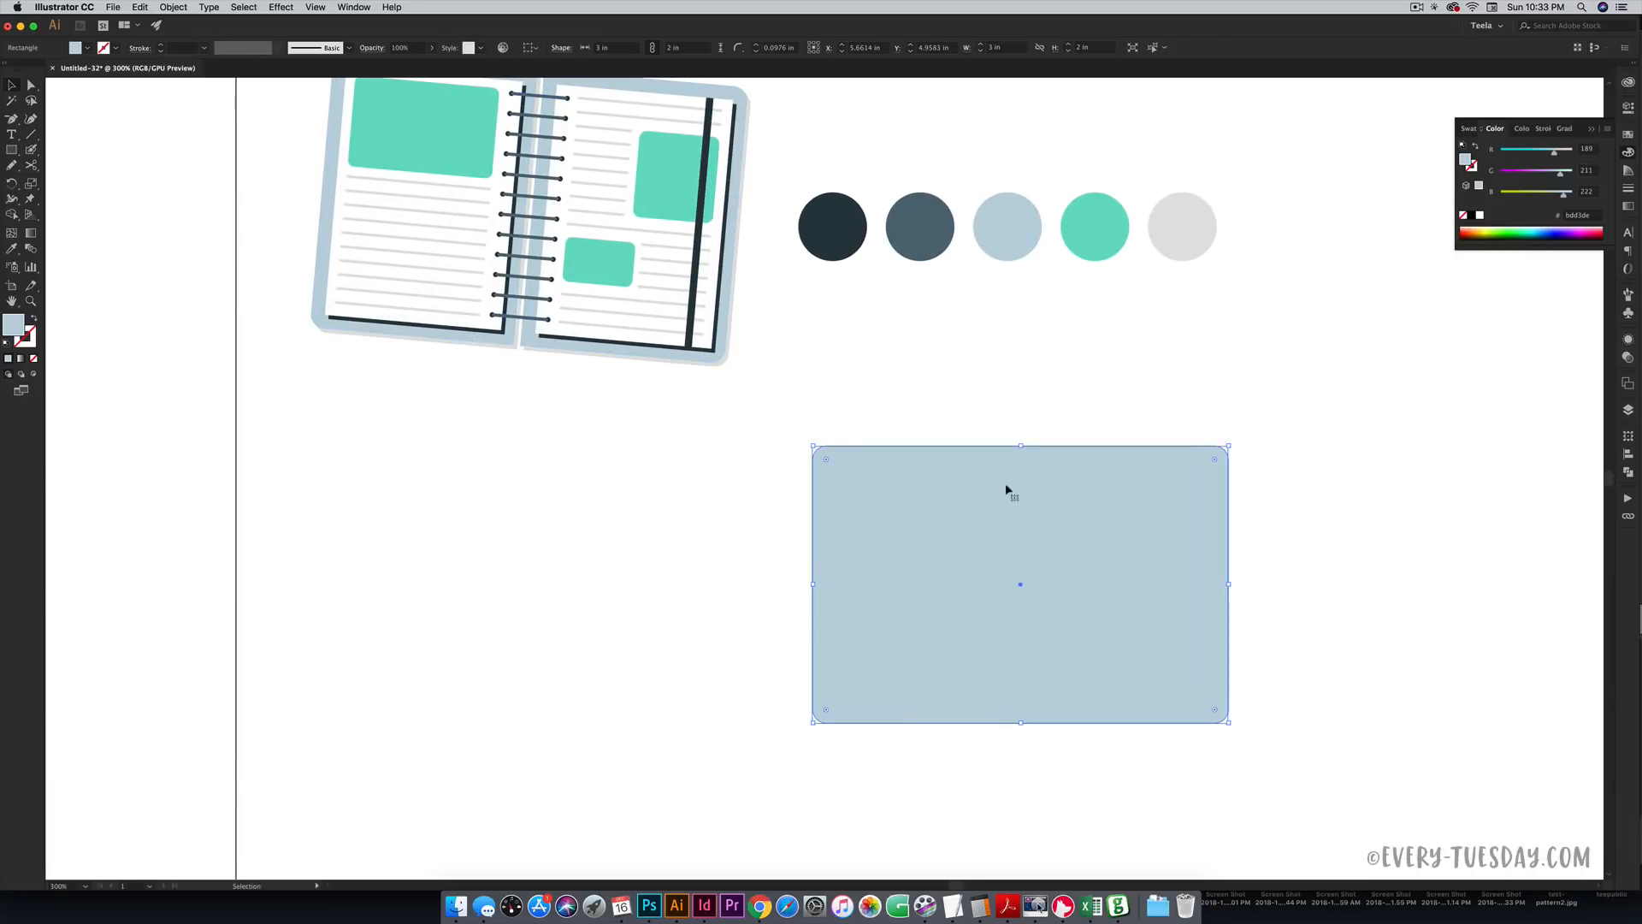
{"action": "key", "text": "m"}
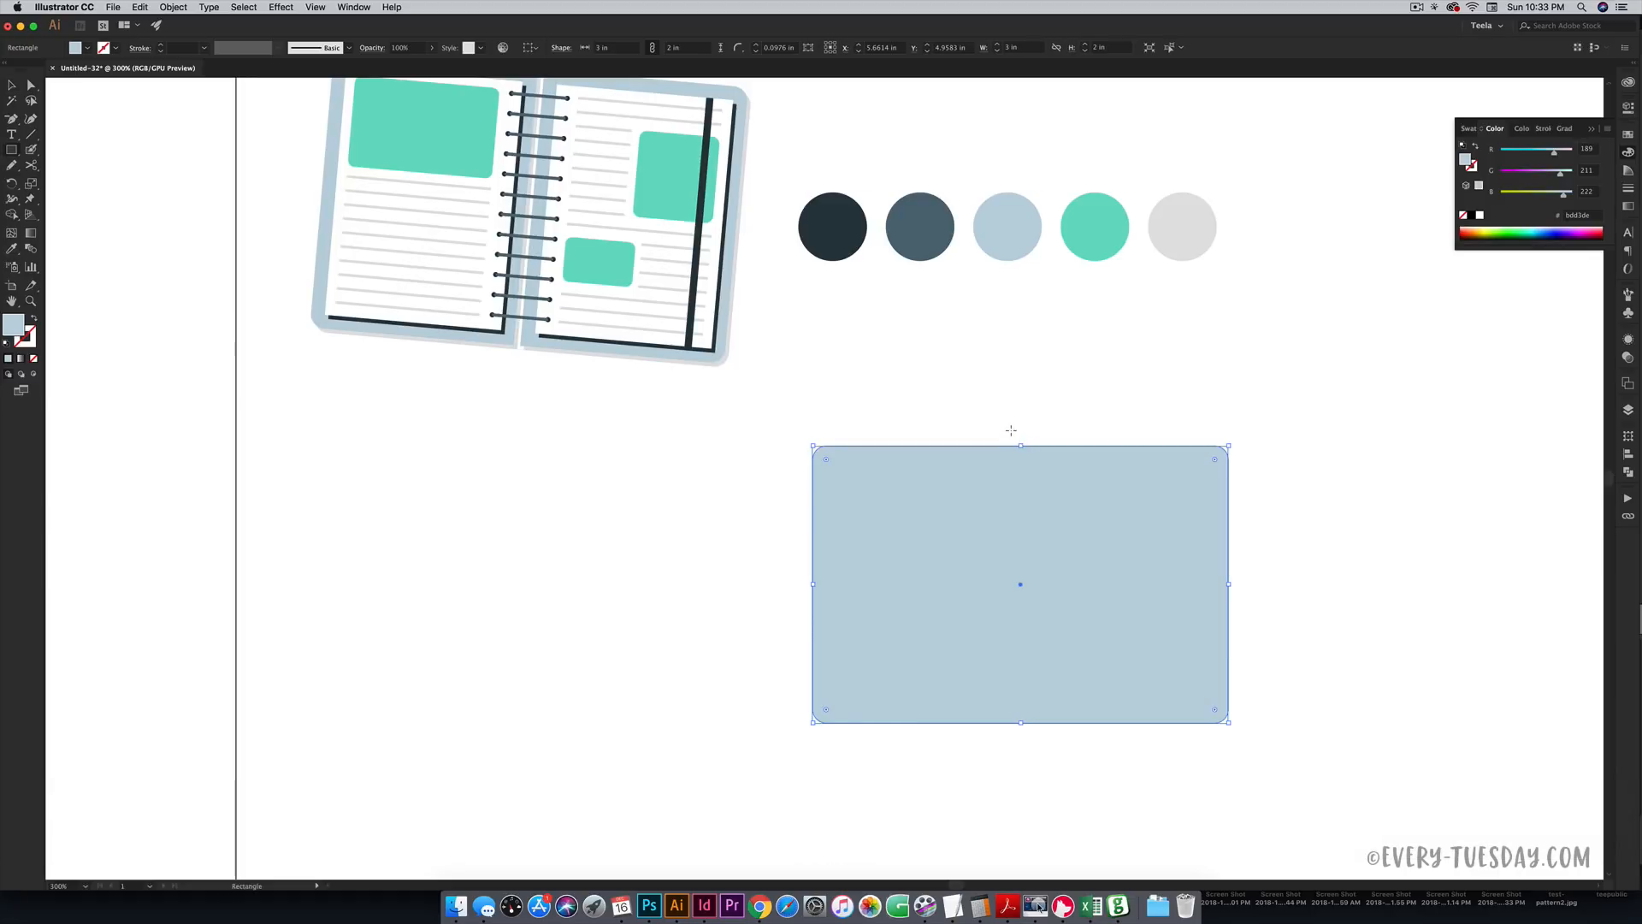
{"action": "left_click_drag", "start_coordinate": [1010, 425], "coordinate": [1020, 753]}
- Finish the thin vertical strip at about 0.05 in wide and 2.3 in tall
{"action": "left_click_drag", "start_coordinate": [817, 733], "coordinate": [809, 717]}
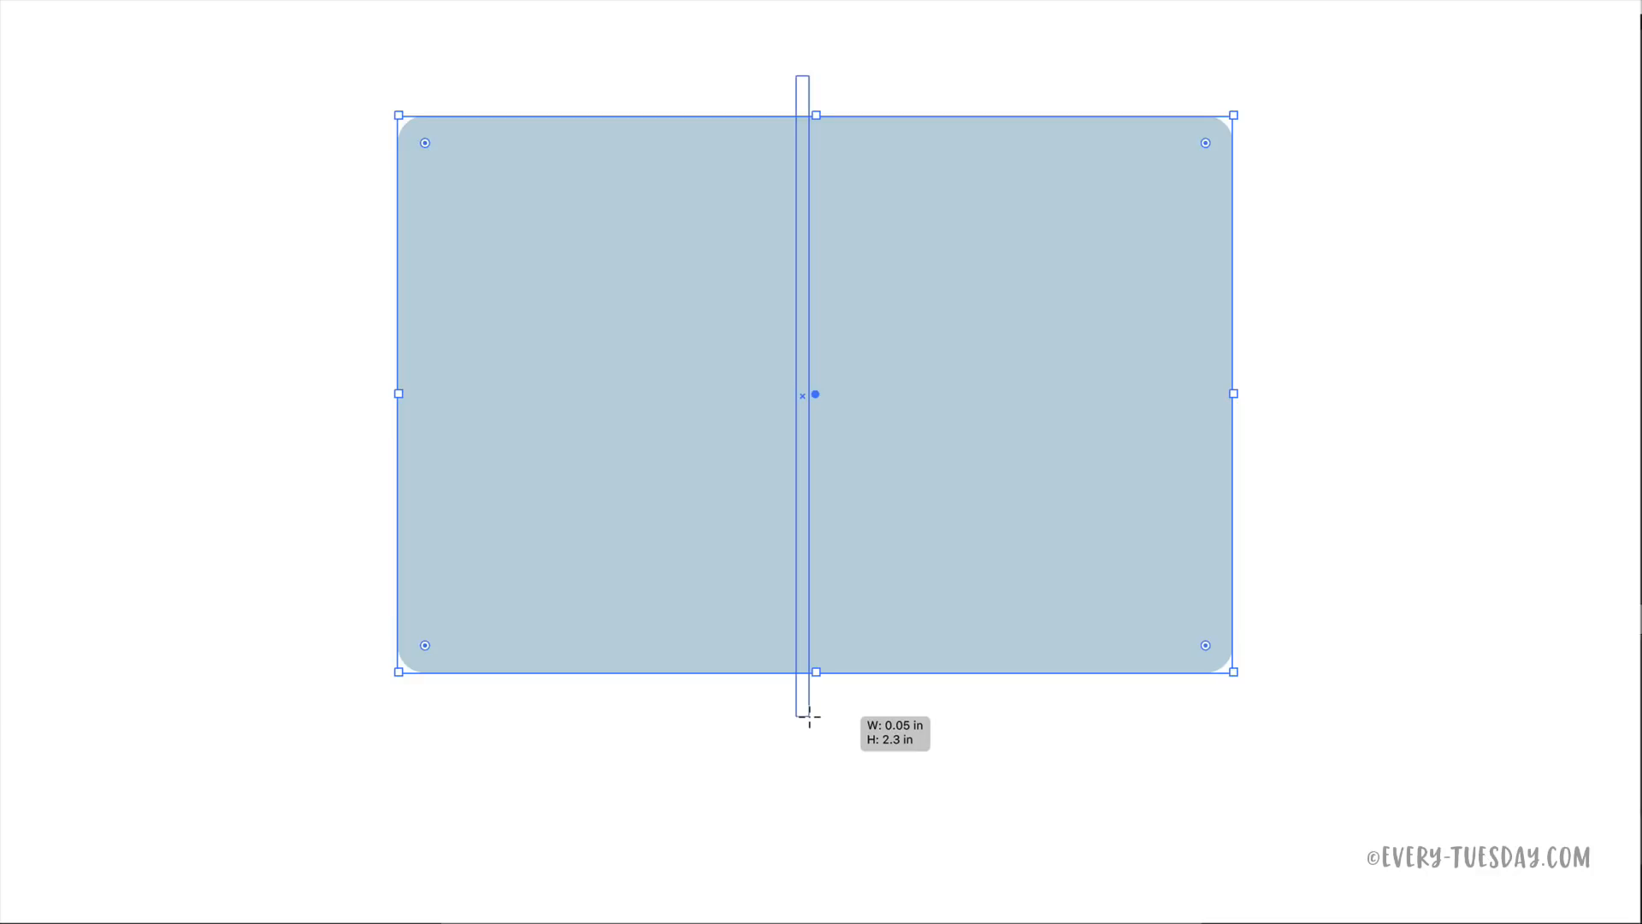
{"action": "left_click_drag", "start_coordinate": [809, 717], "coordinate": [808, 714]}
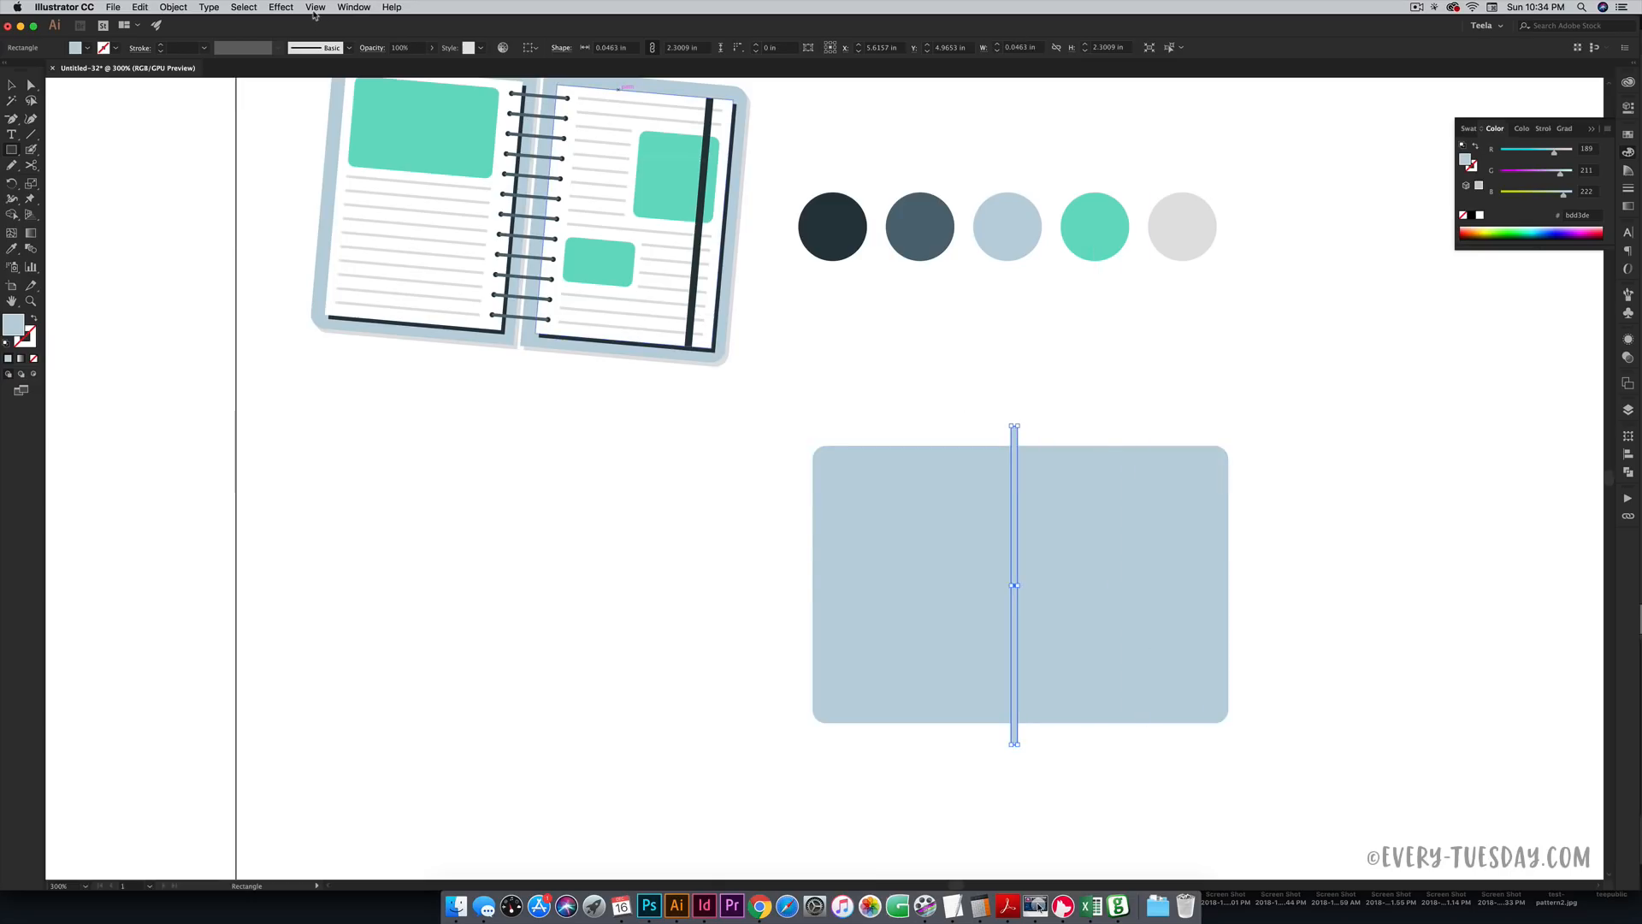
{"action": "left_click", "coordinate": [316, 8]}
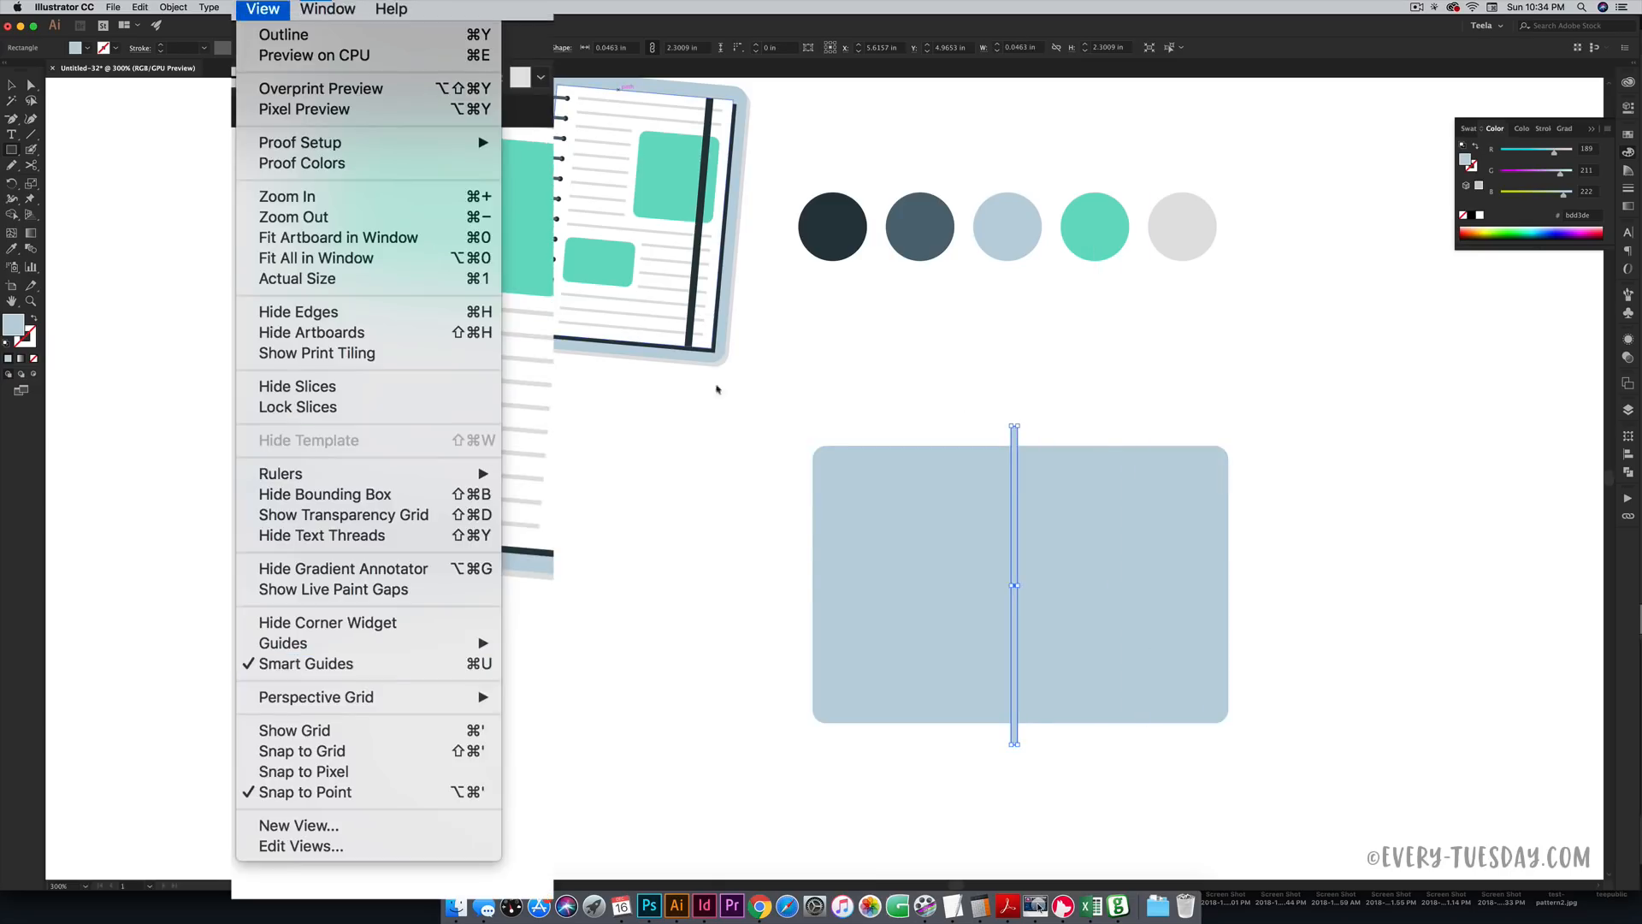
{"action": "left_click", "coordinate": [1087, 427]}
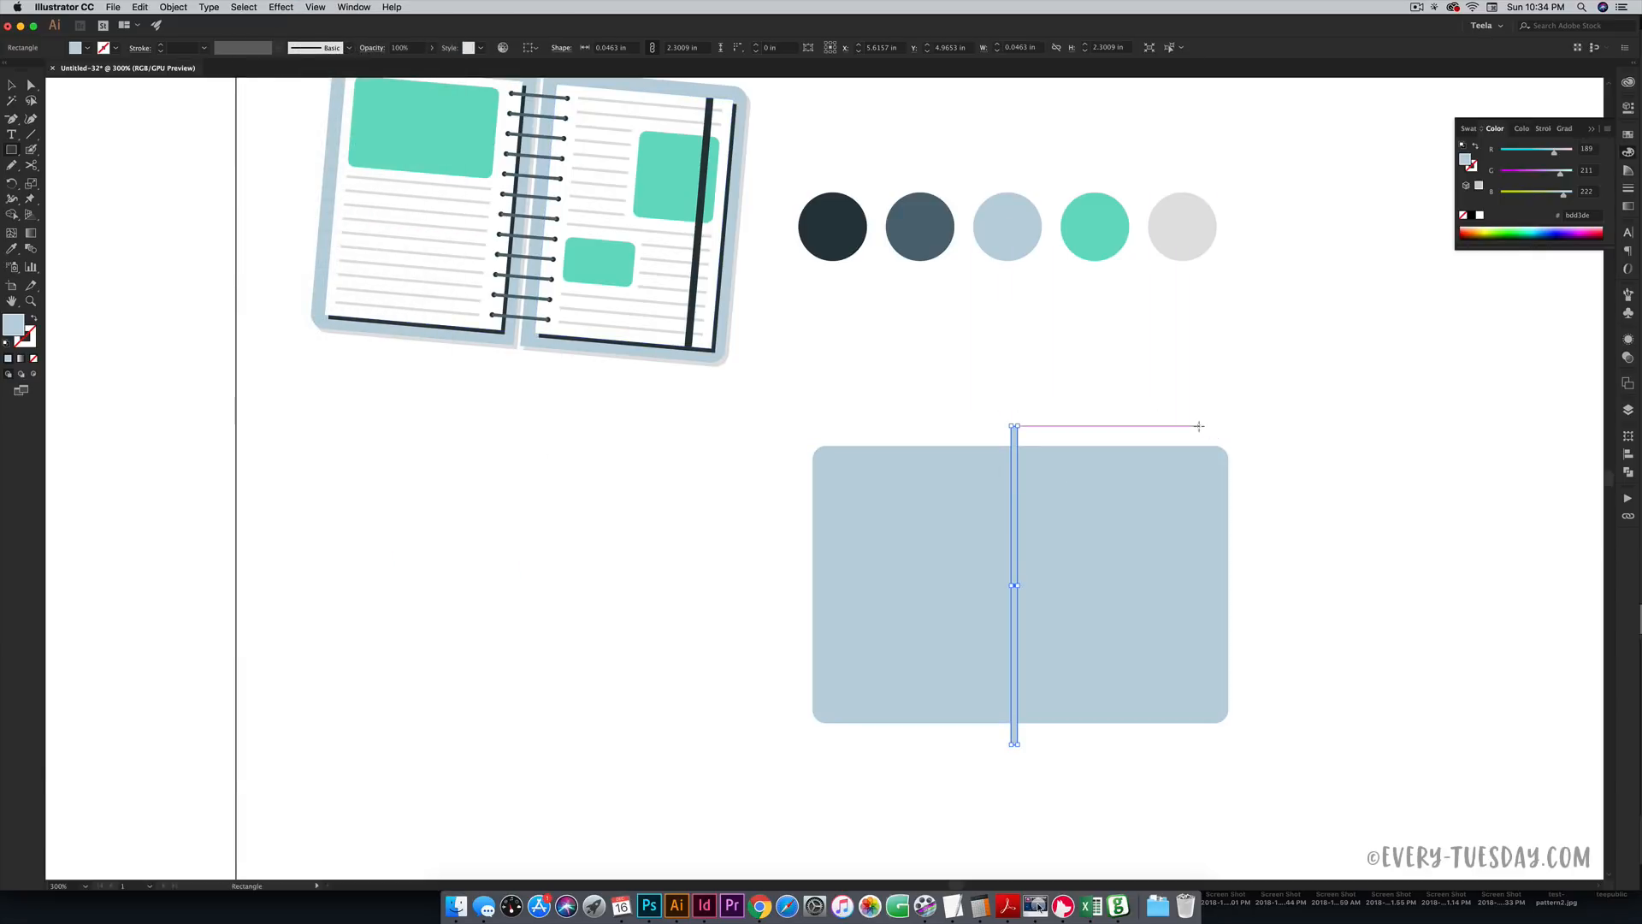
- Select the rectangle and strip together and centre the strip horizontally on the rectangle
{"action": "key", "text": "v"}
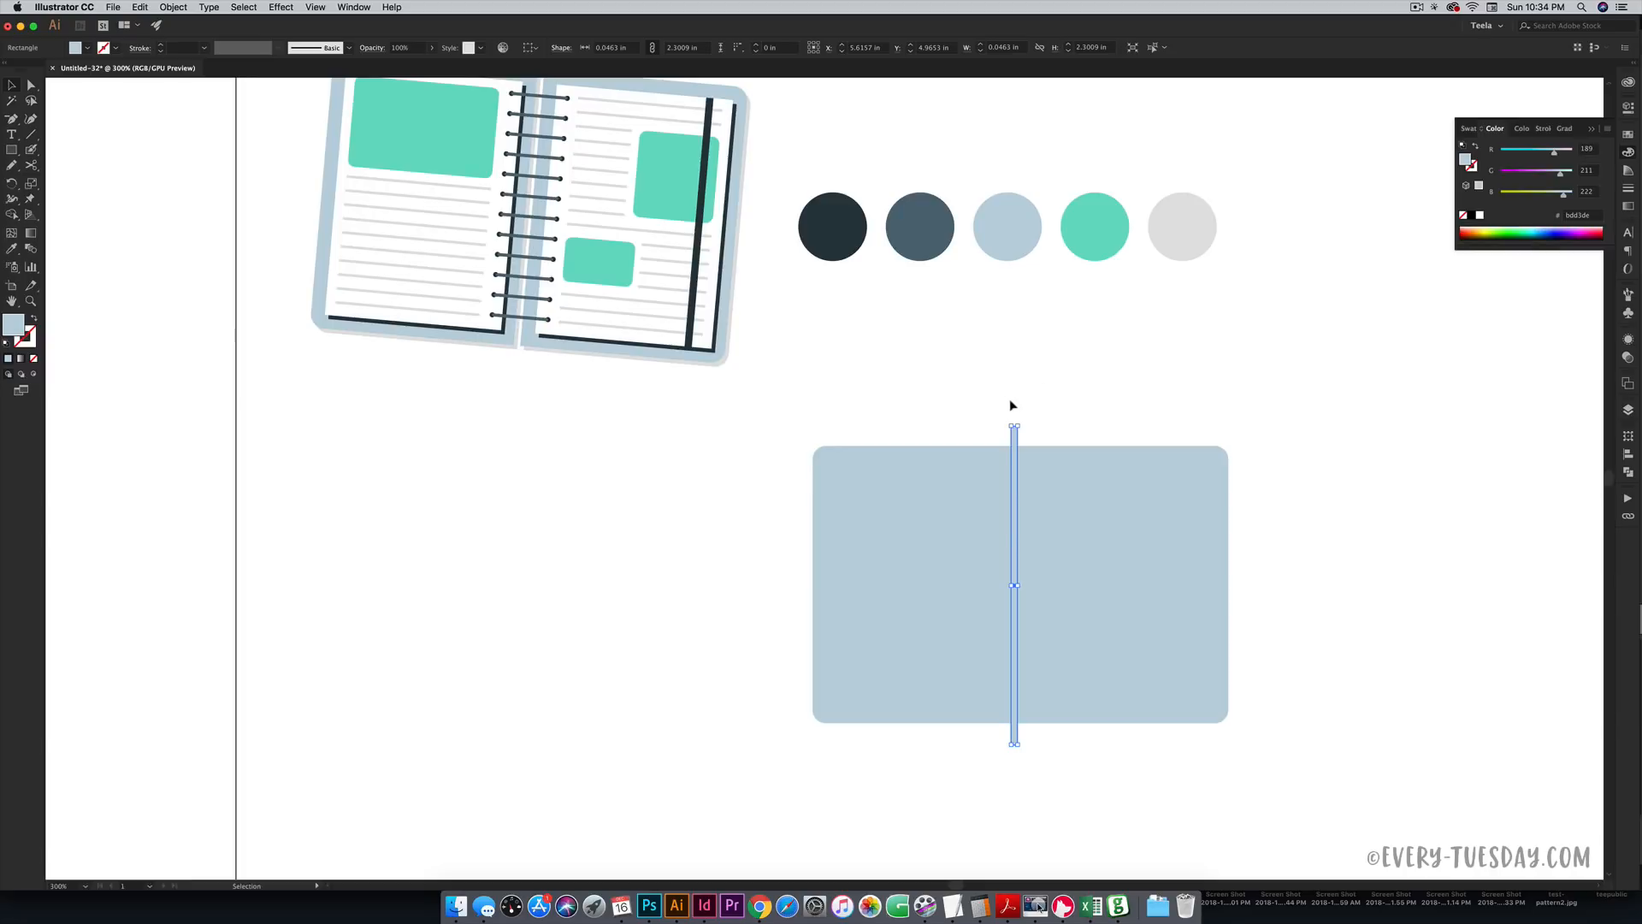
{"action": "left_click_drag", "start_coordinate": [858, 380], "coordinate": [1123, 569]}
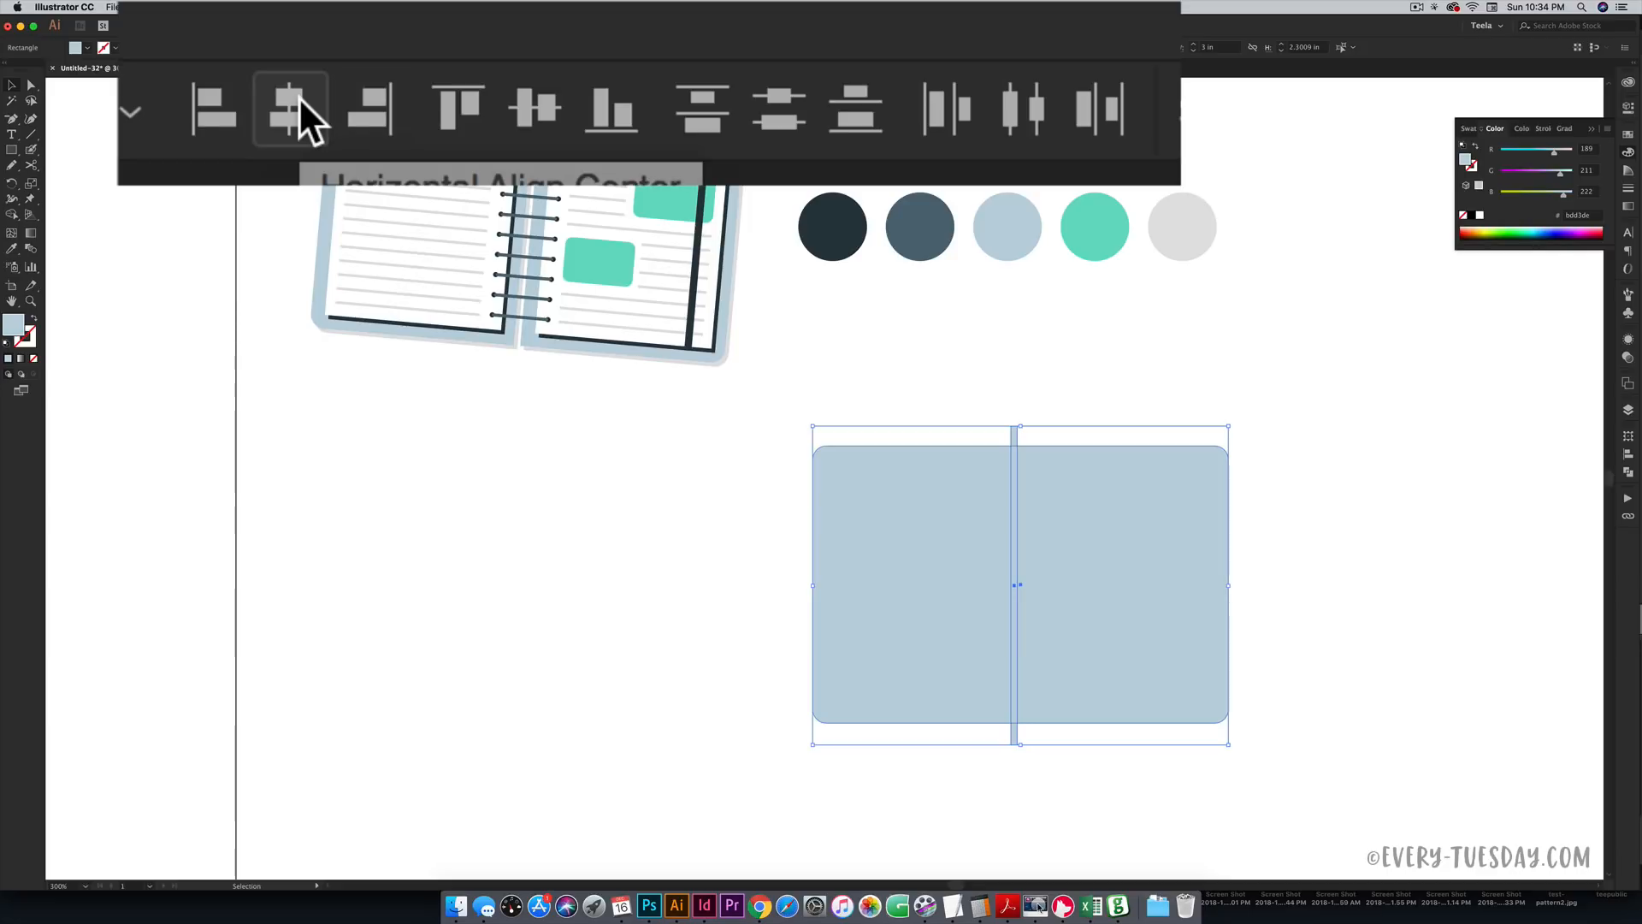
{"action": "left_click", "coordinate": [572, 45]}
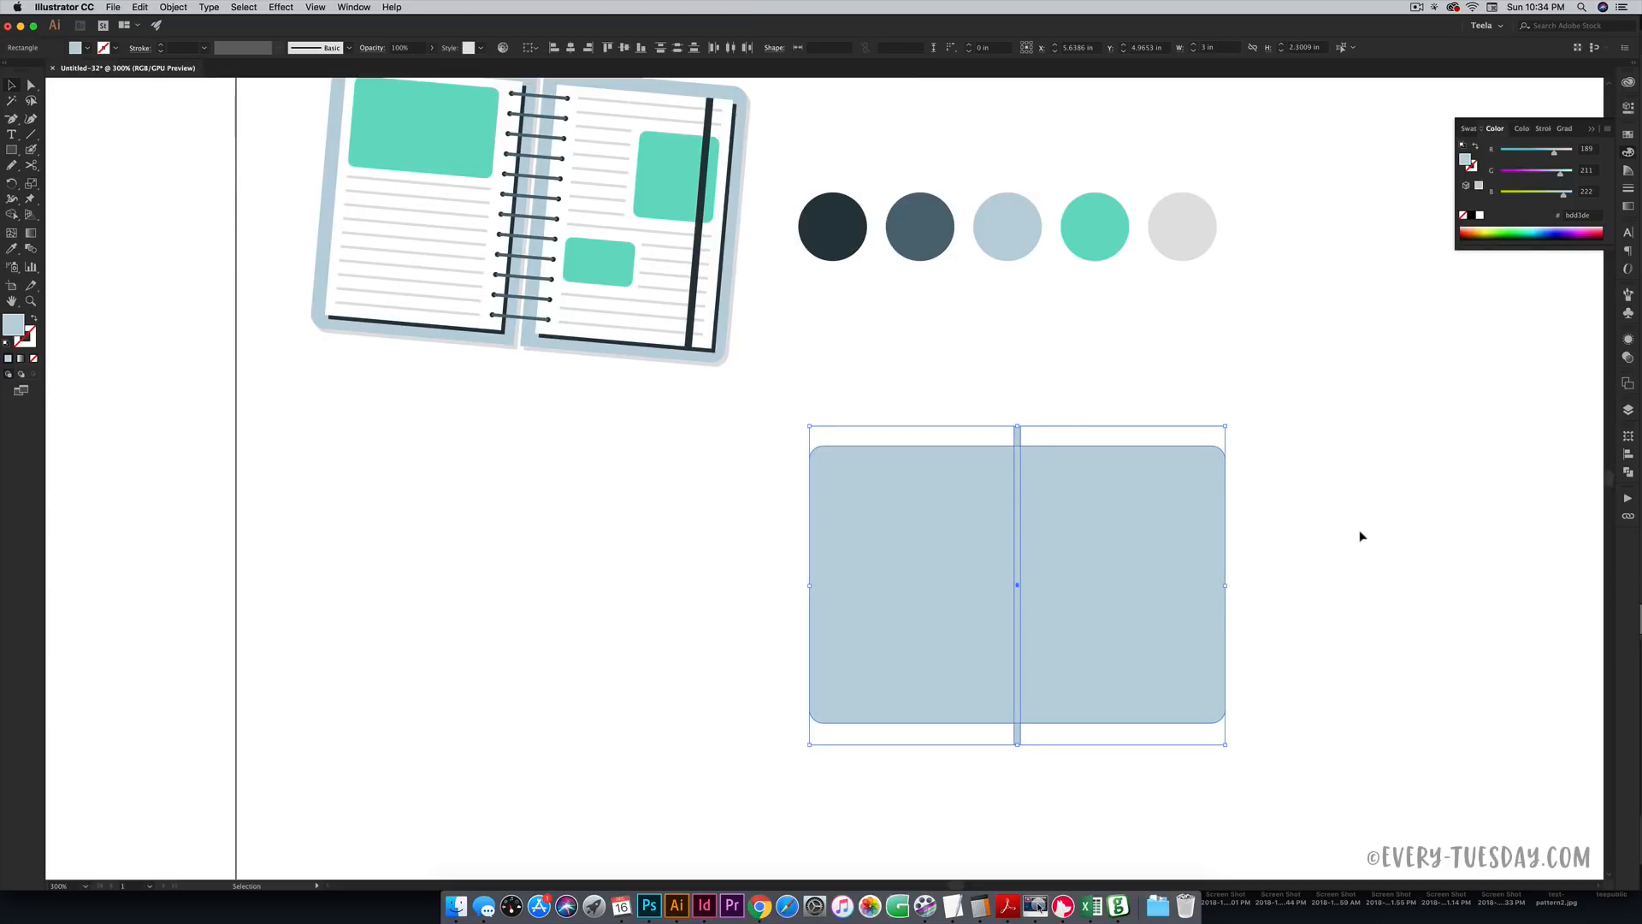
{"action": "left_click", "coordinate": [1628, 475]}
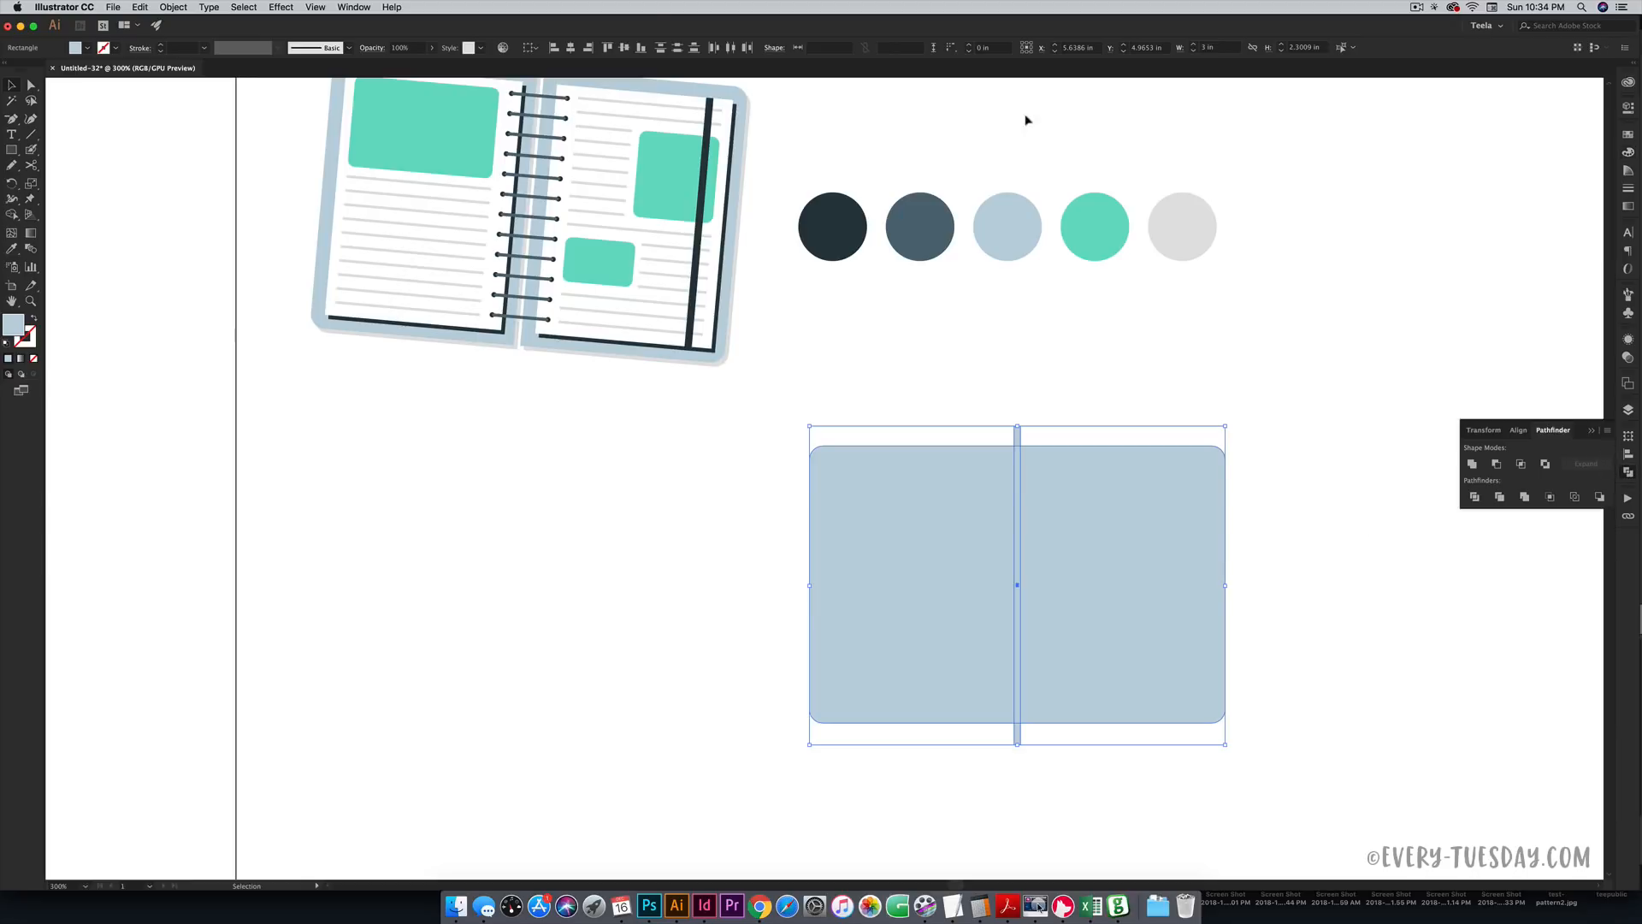
- Cut the strip out of the rectangle with Pathfinder Exclude and ungroup the pieces
{"action": "left_click", "coordinate": [350, 7]}
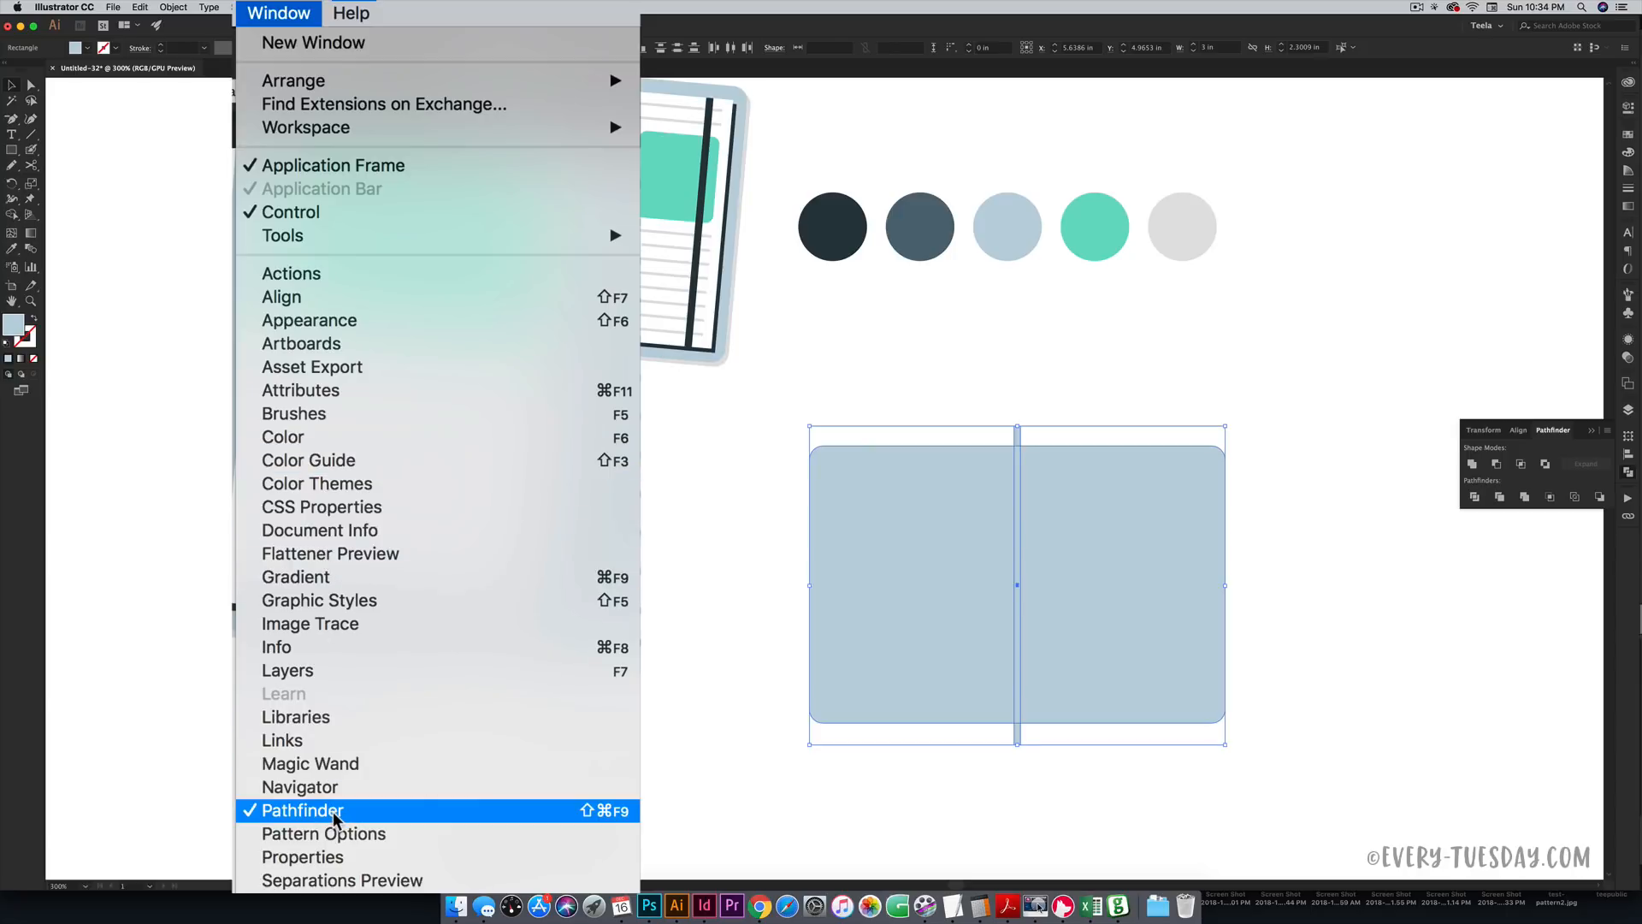
{"action": "left_click", "coordinate": [1450, 379]}
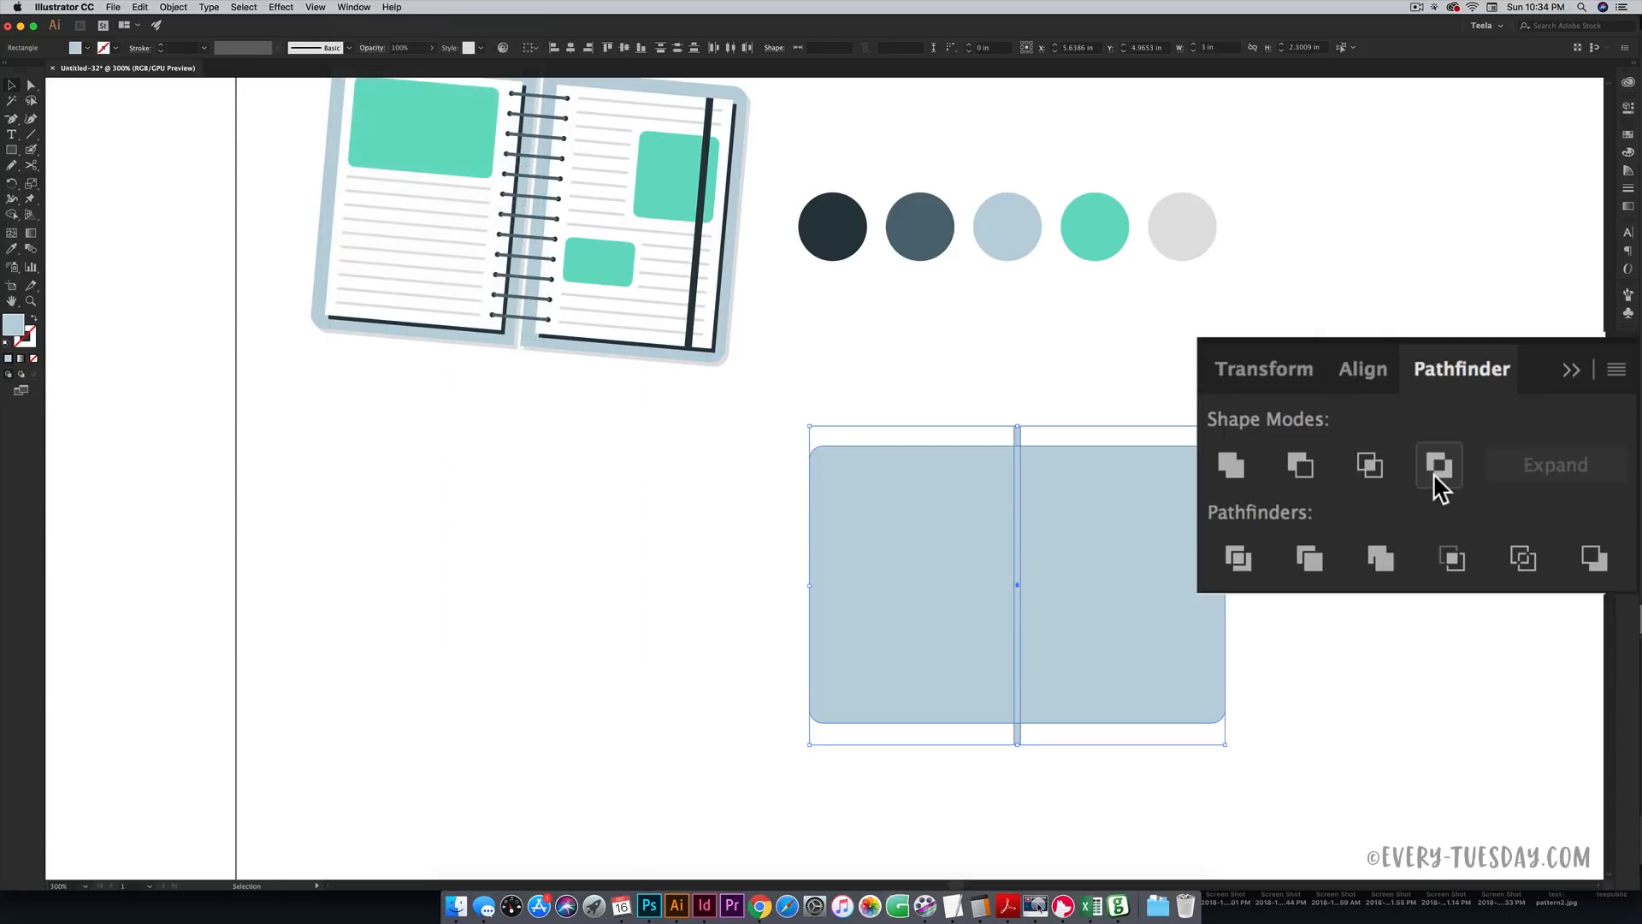
{"action": "left_click", "coordinate": [1437, 466]}
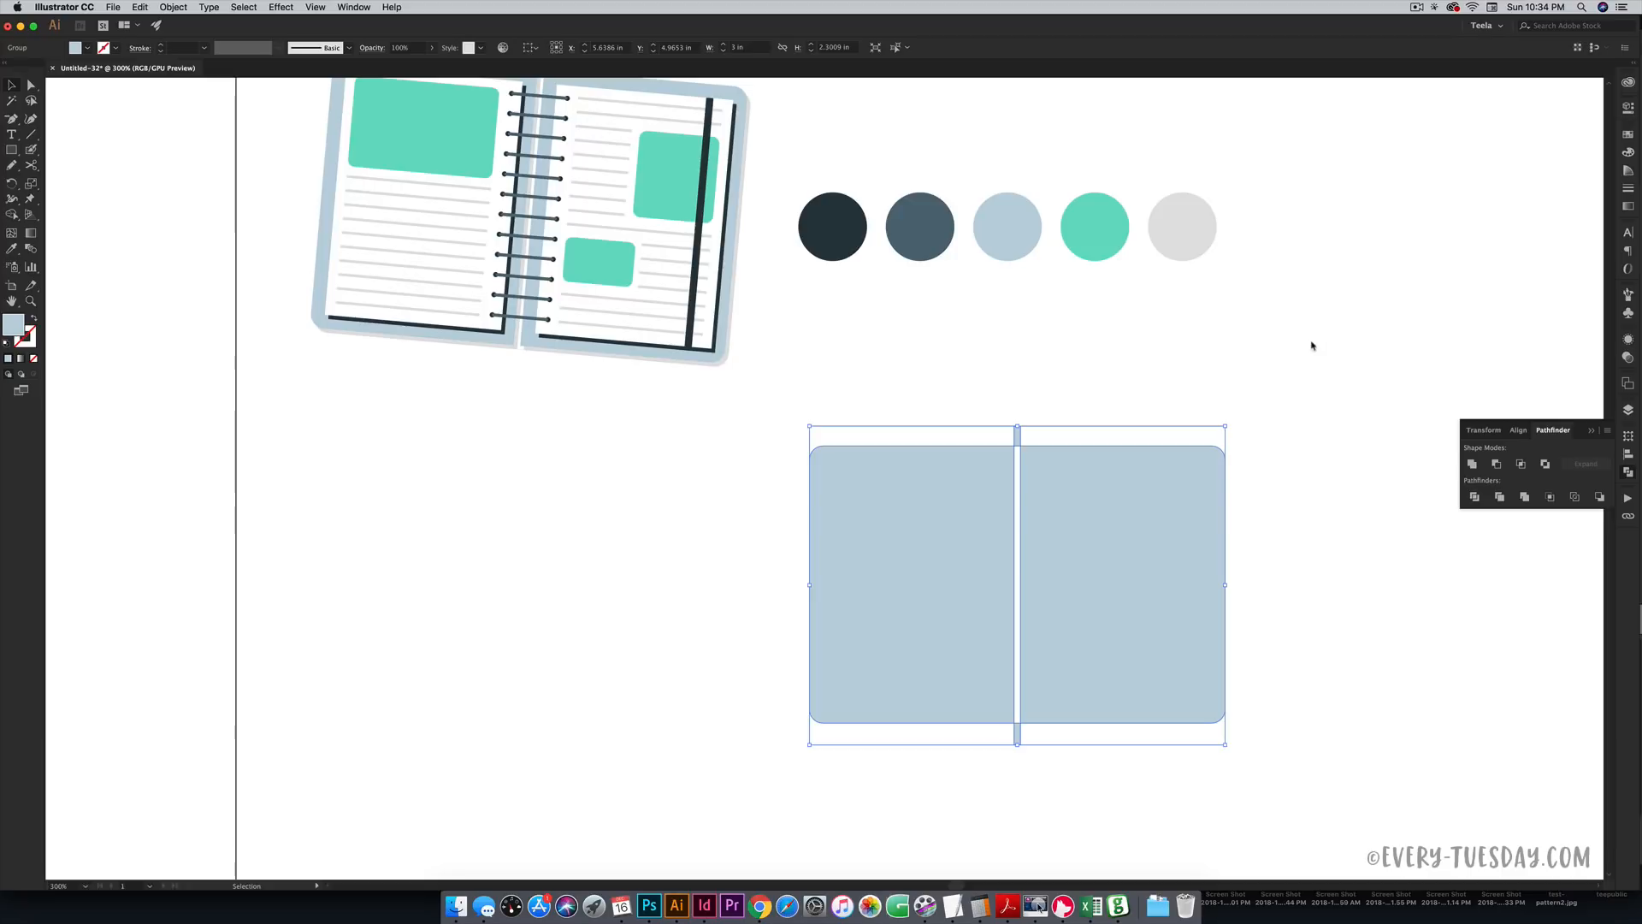
{"action": "key", "text": "super+shift+g"}
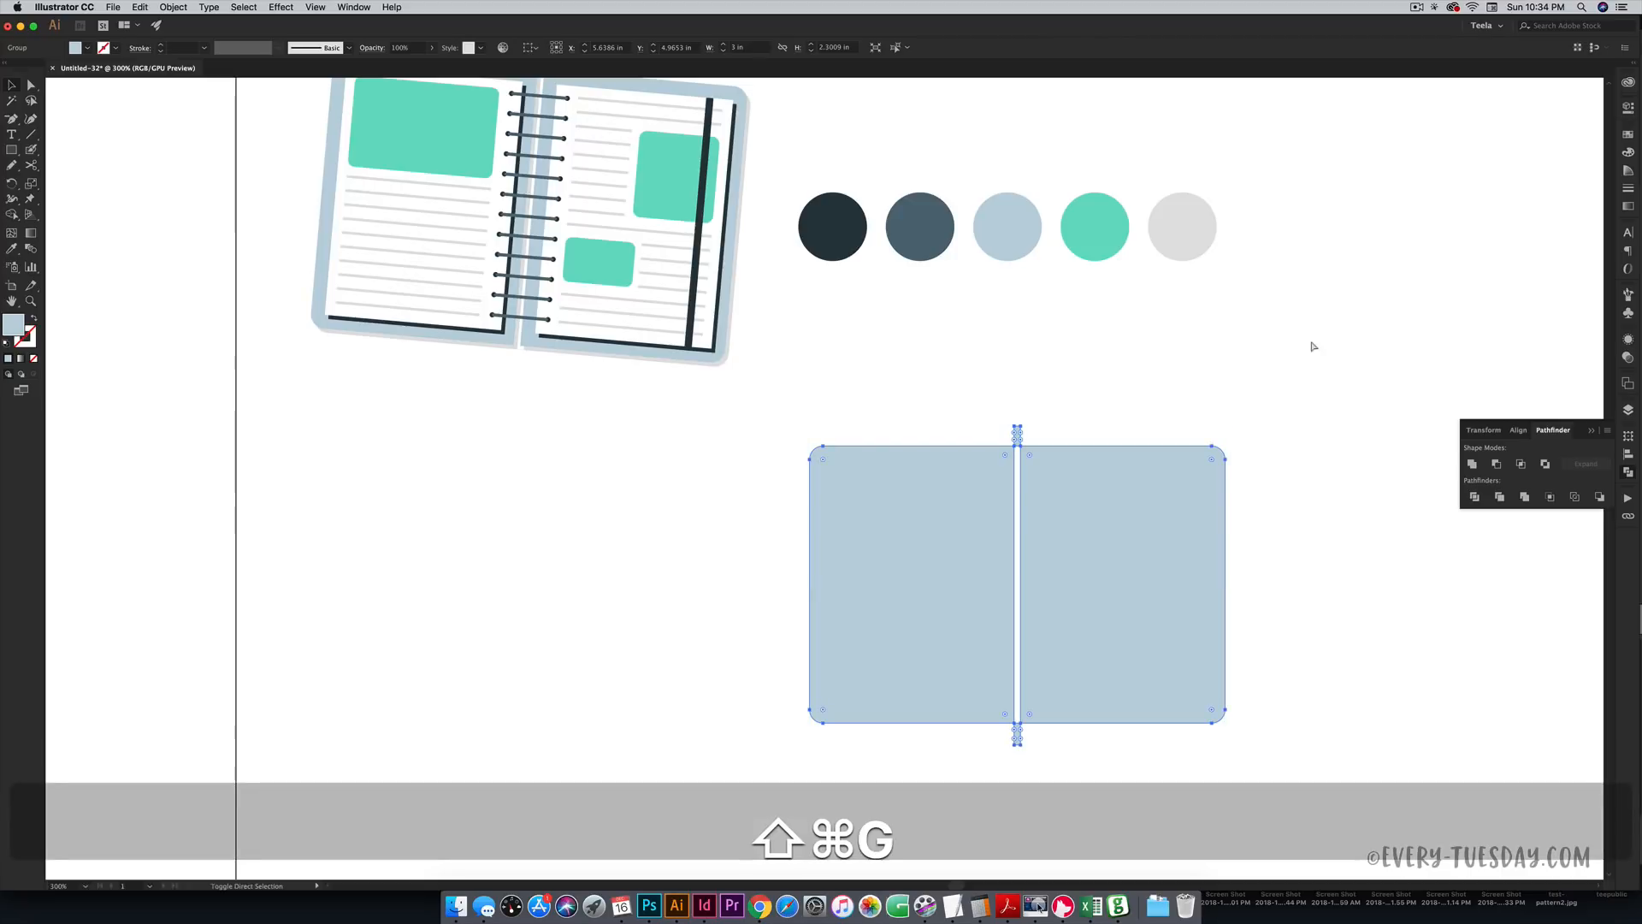
- Delete the leftover top and bottom strip pieces
{"action": "left_click", "coordinate": [1289, 356]}
{"action": "left_click", "coordinate": [1018, 435]}
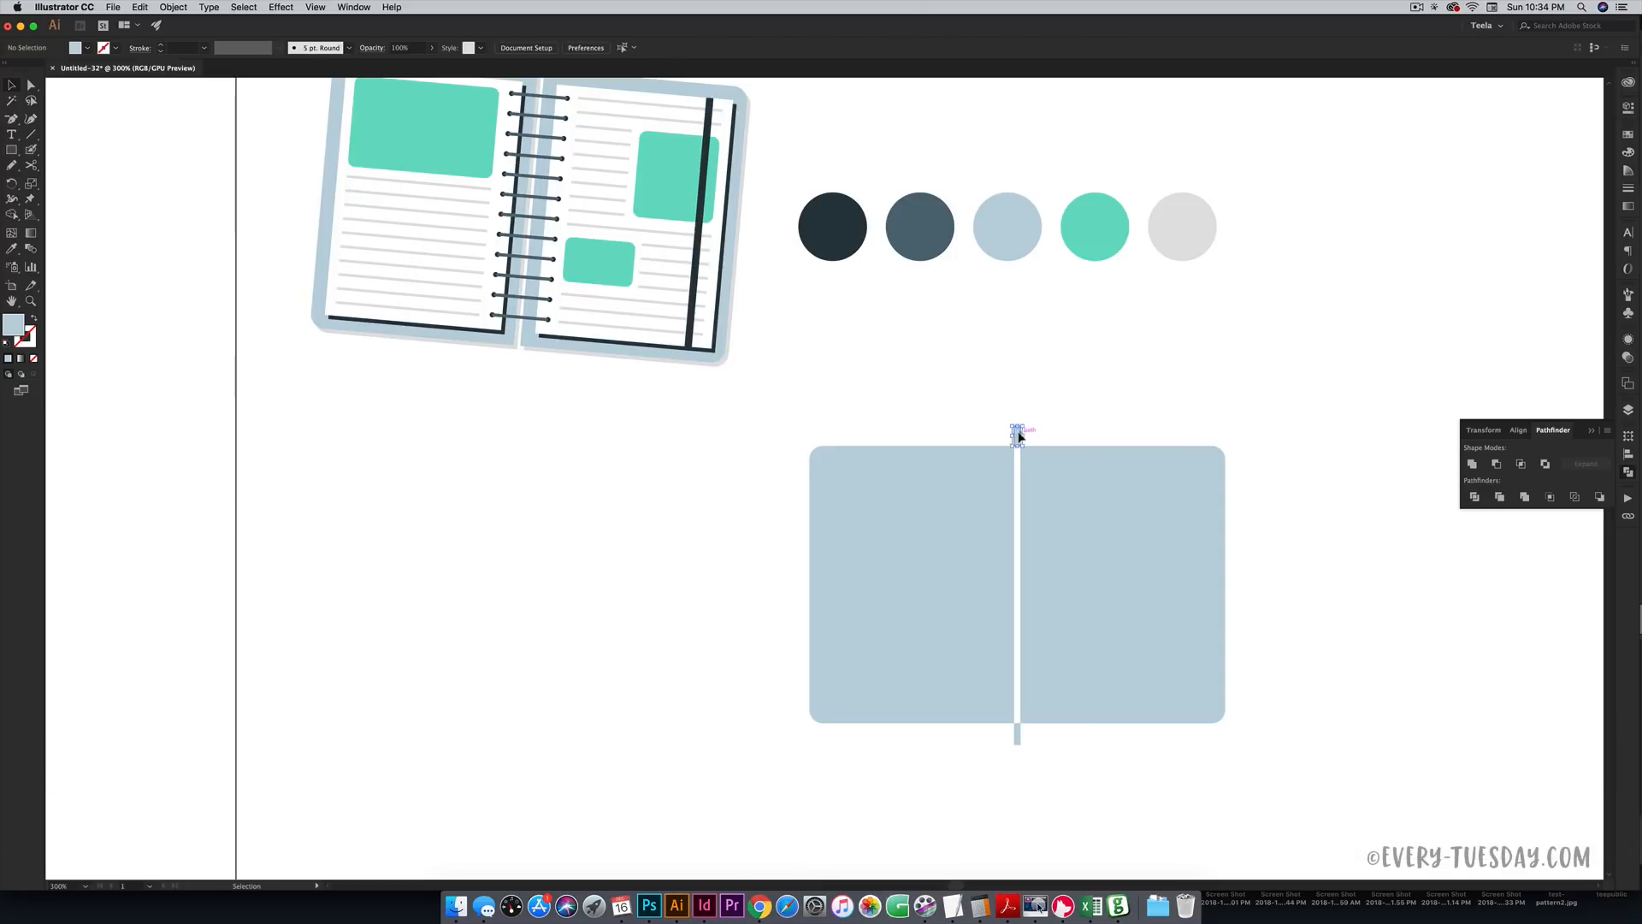
{"action": "key", "text": "BackSpace"}
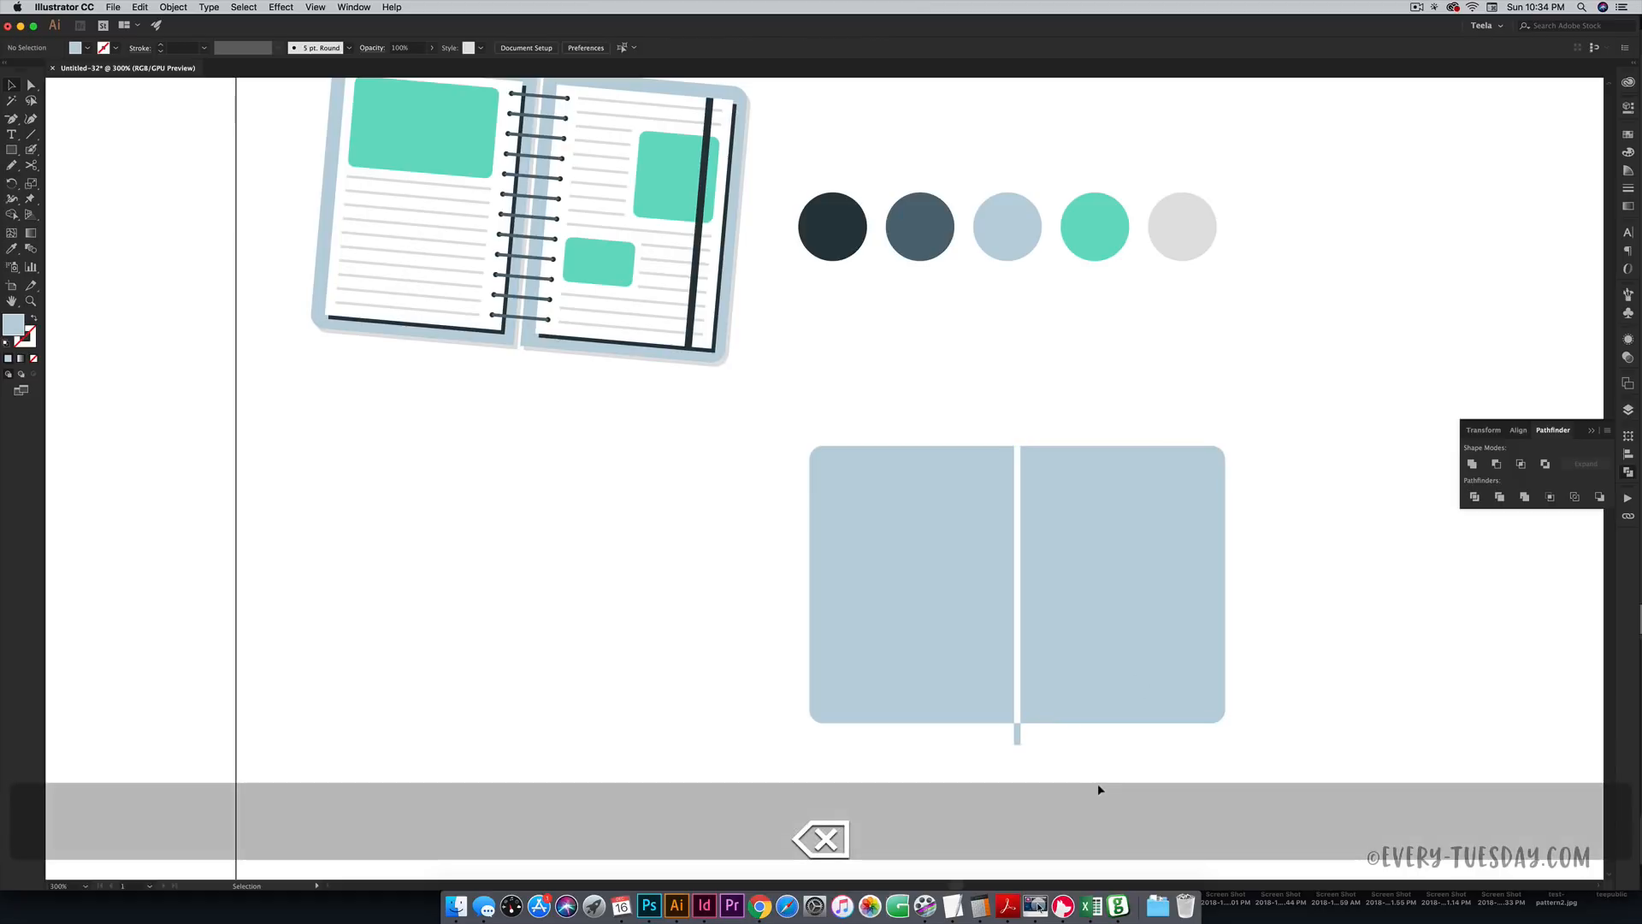
{"action": "left_click", "coordinate": [1018, 736]}
{"action": "key", "text": "BackSpace"}
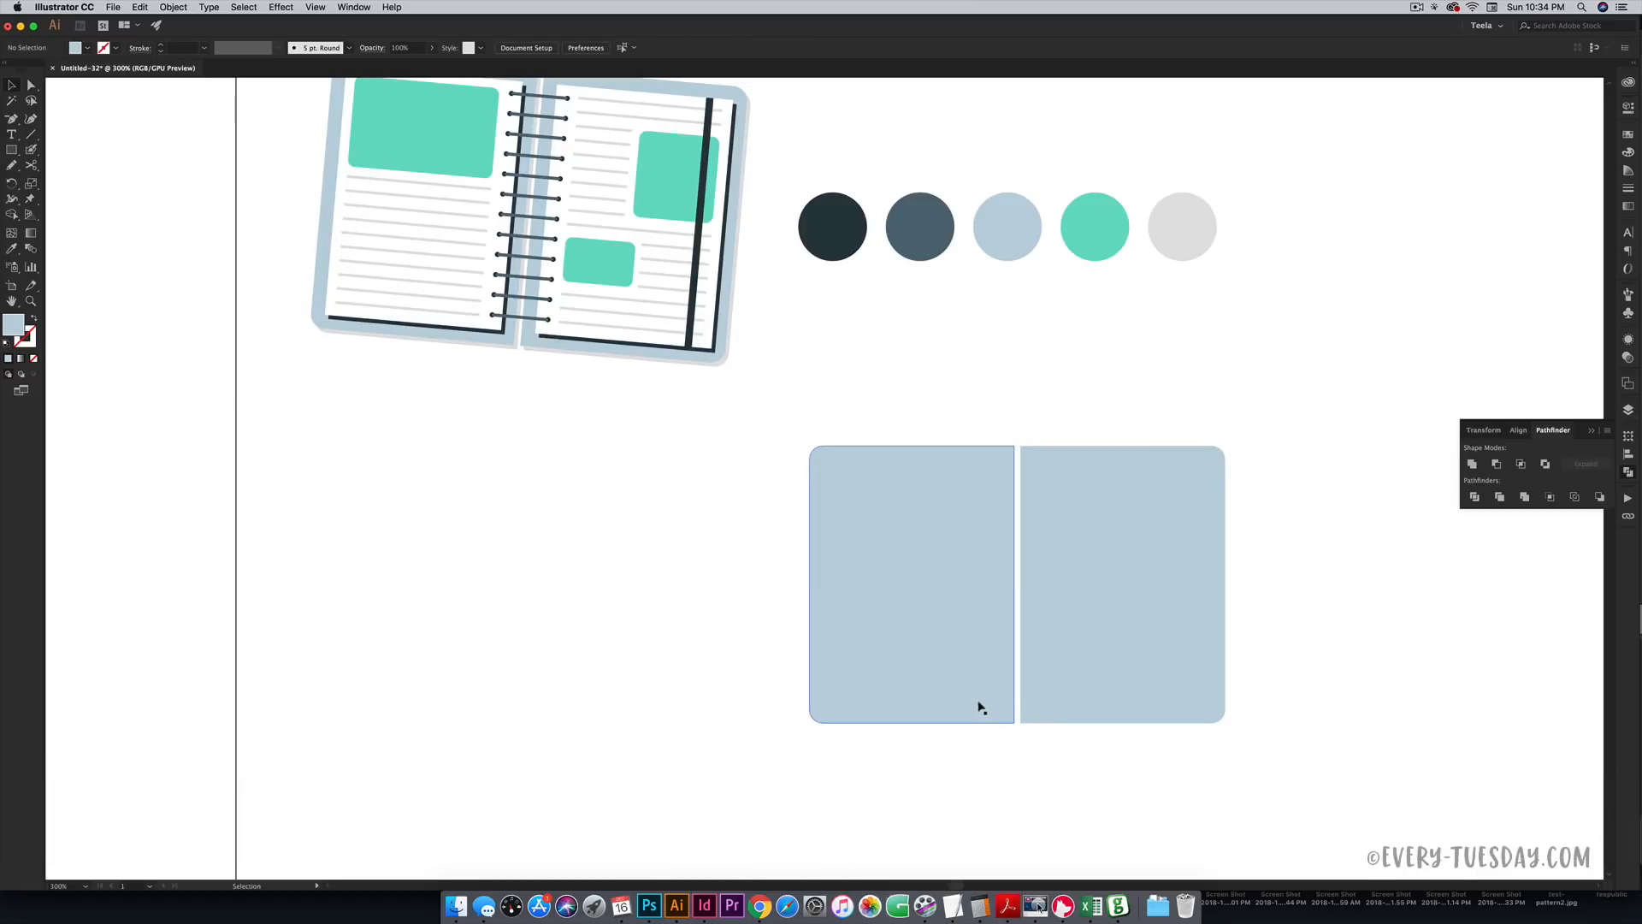
- Select both rounded light blue half panels and group them with Cmd+G
{"action": "left_click", "coordinate": [1123, 668]}
{"action": "left_click", "coordinate": [969, 649]}
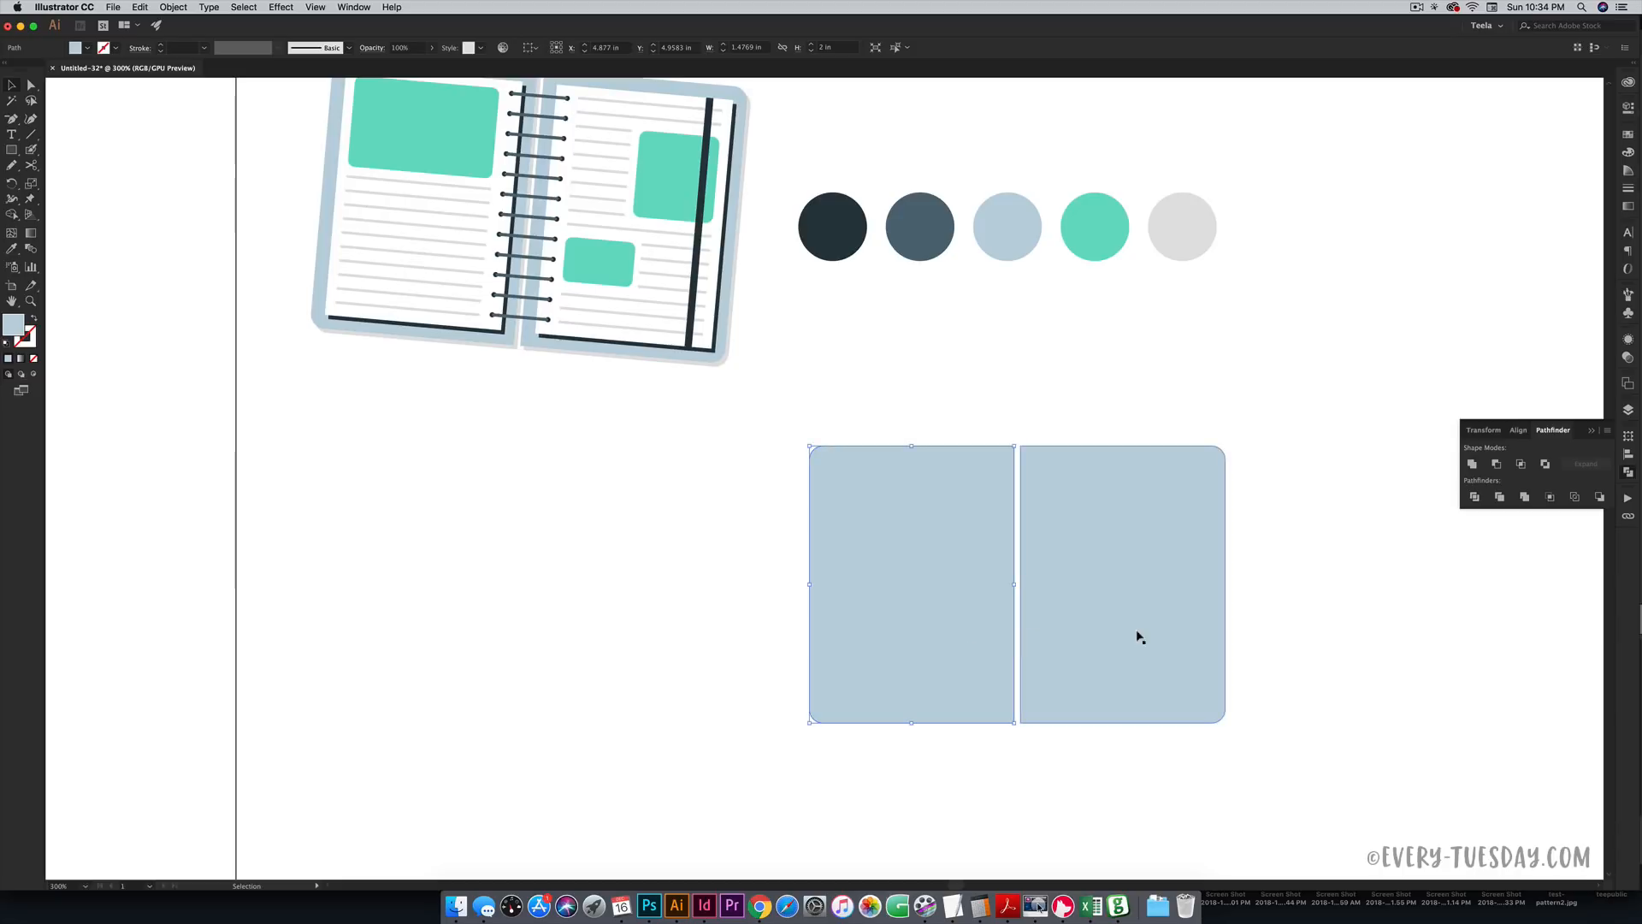
{"action": "left_click", "coordinate": [1137, 634]}
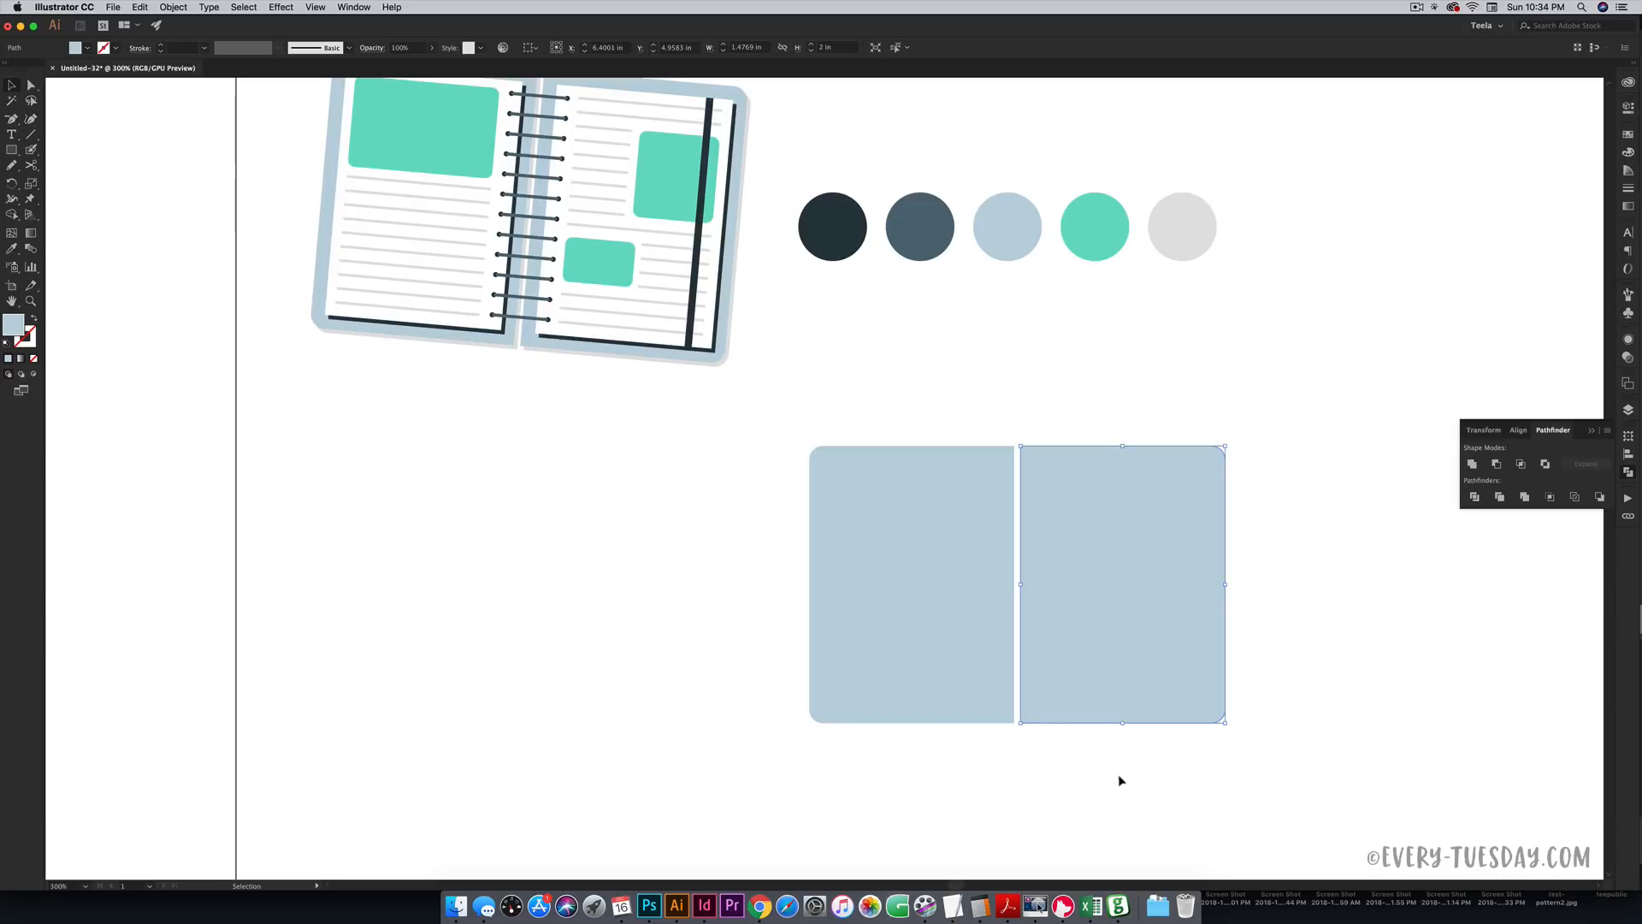
{"action": "left_click_drag", "start_coordinate": [1120, 780], "coordinate": [966, 680]}
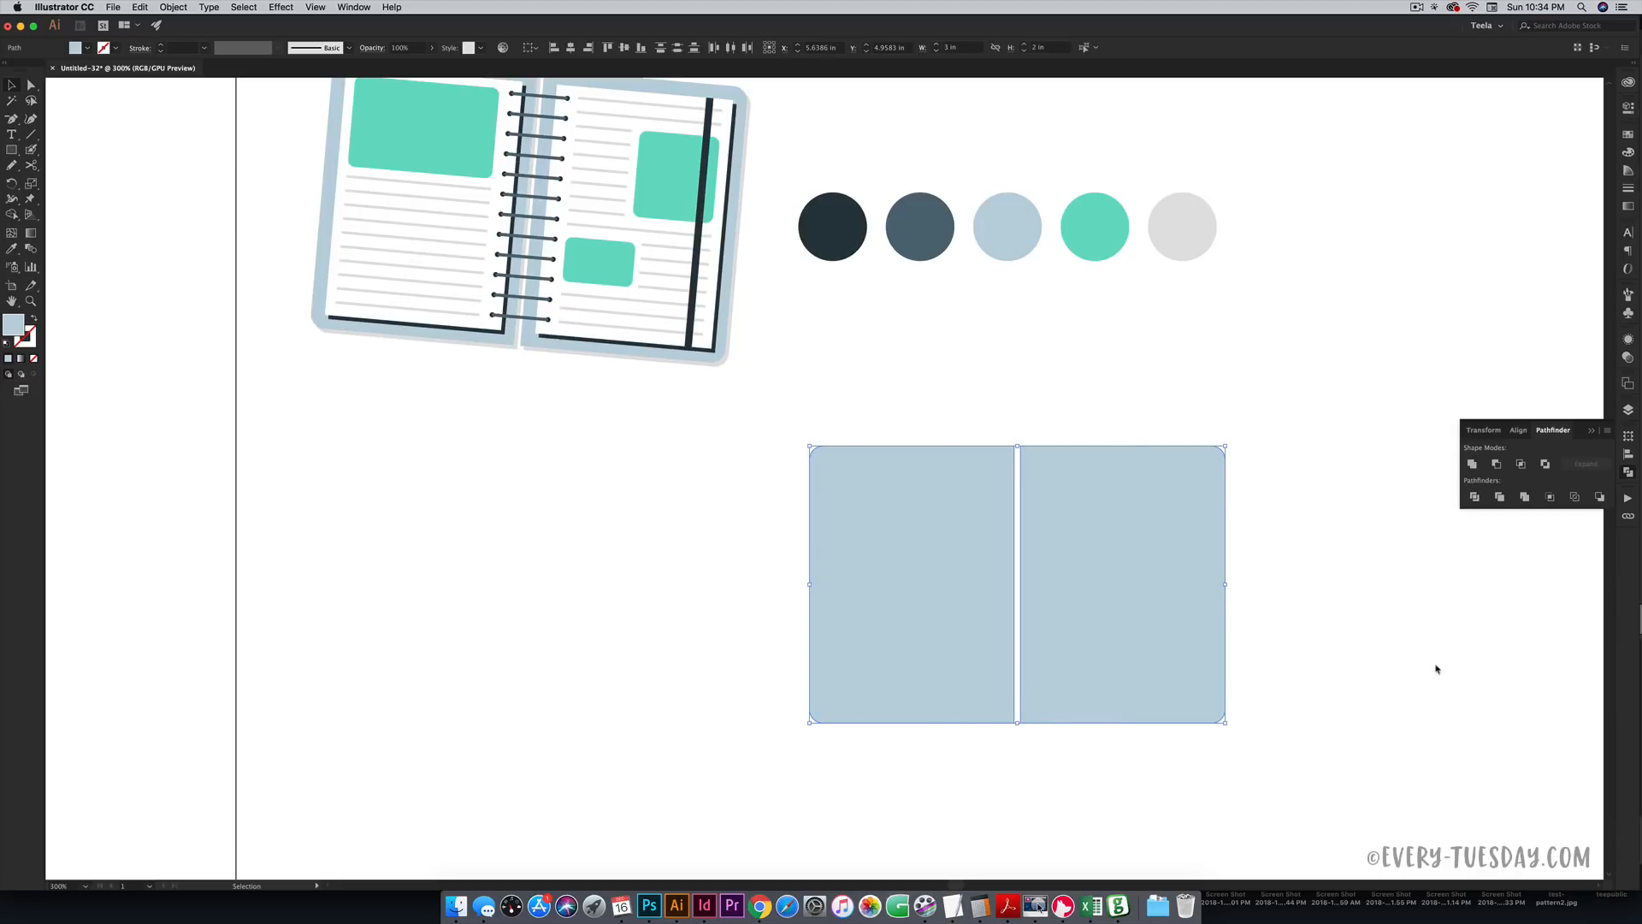
{"action": "key", "text": "super+g"}
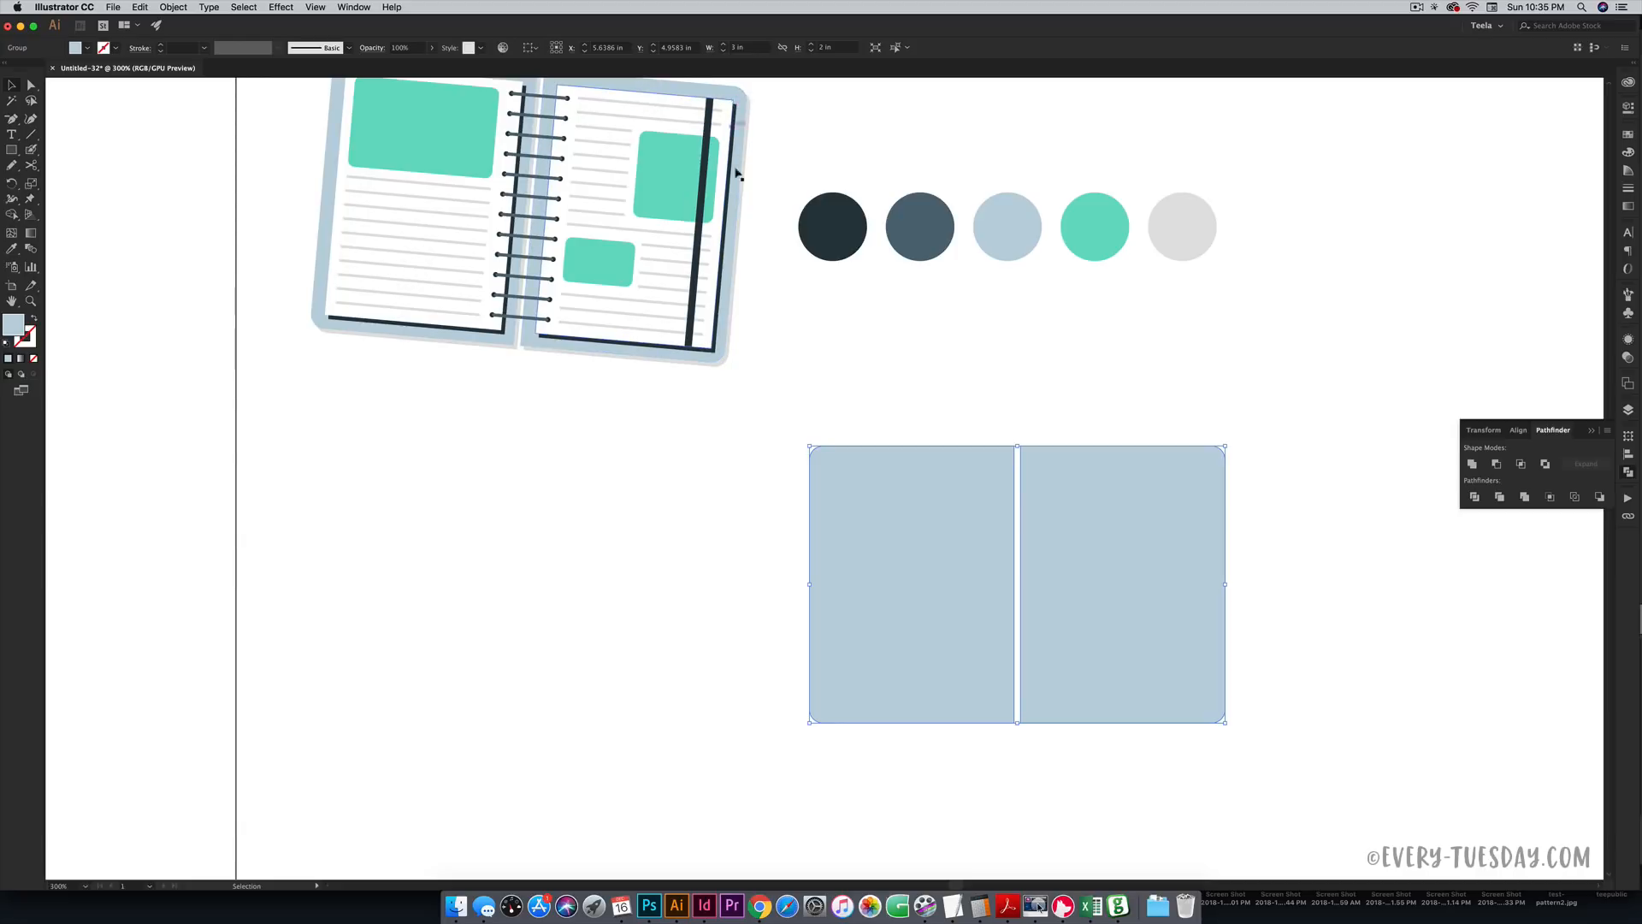
{"action": "scroll", "coordinate": [737, 174], "scroll_direction": "up", "scroll_amount": 5}
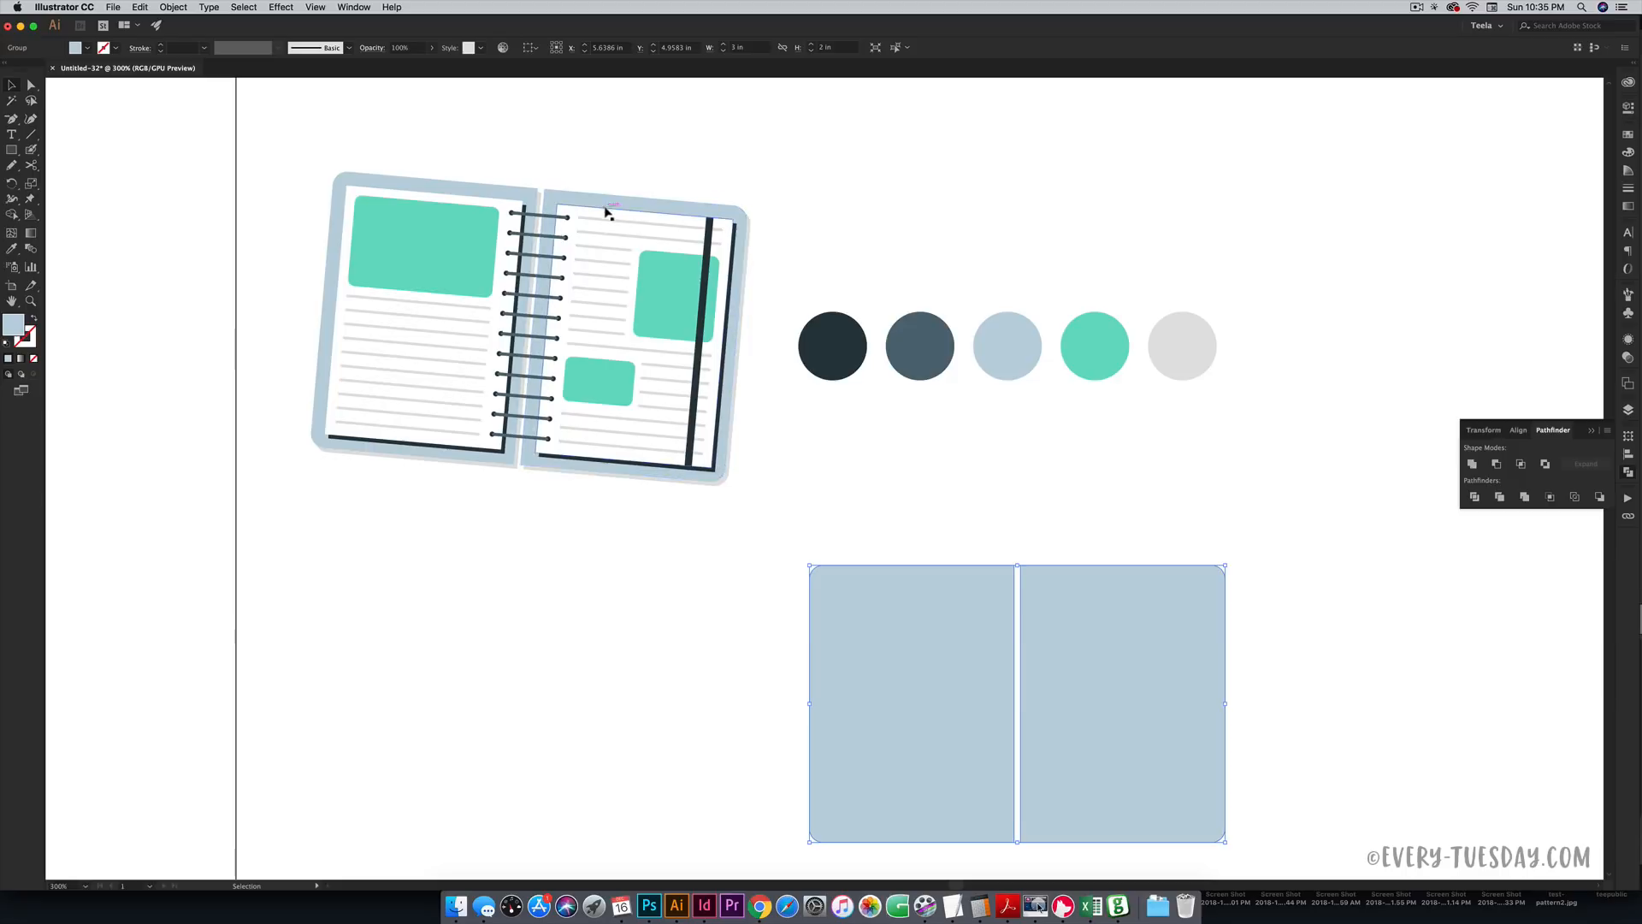
{"action": "scroll", "coordinate": [1041, 444], "scroll_direction": "down", "scroll_amount": 1}
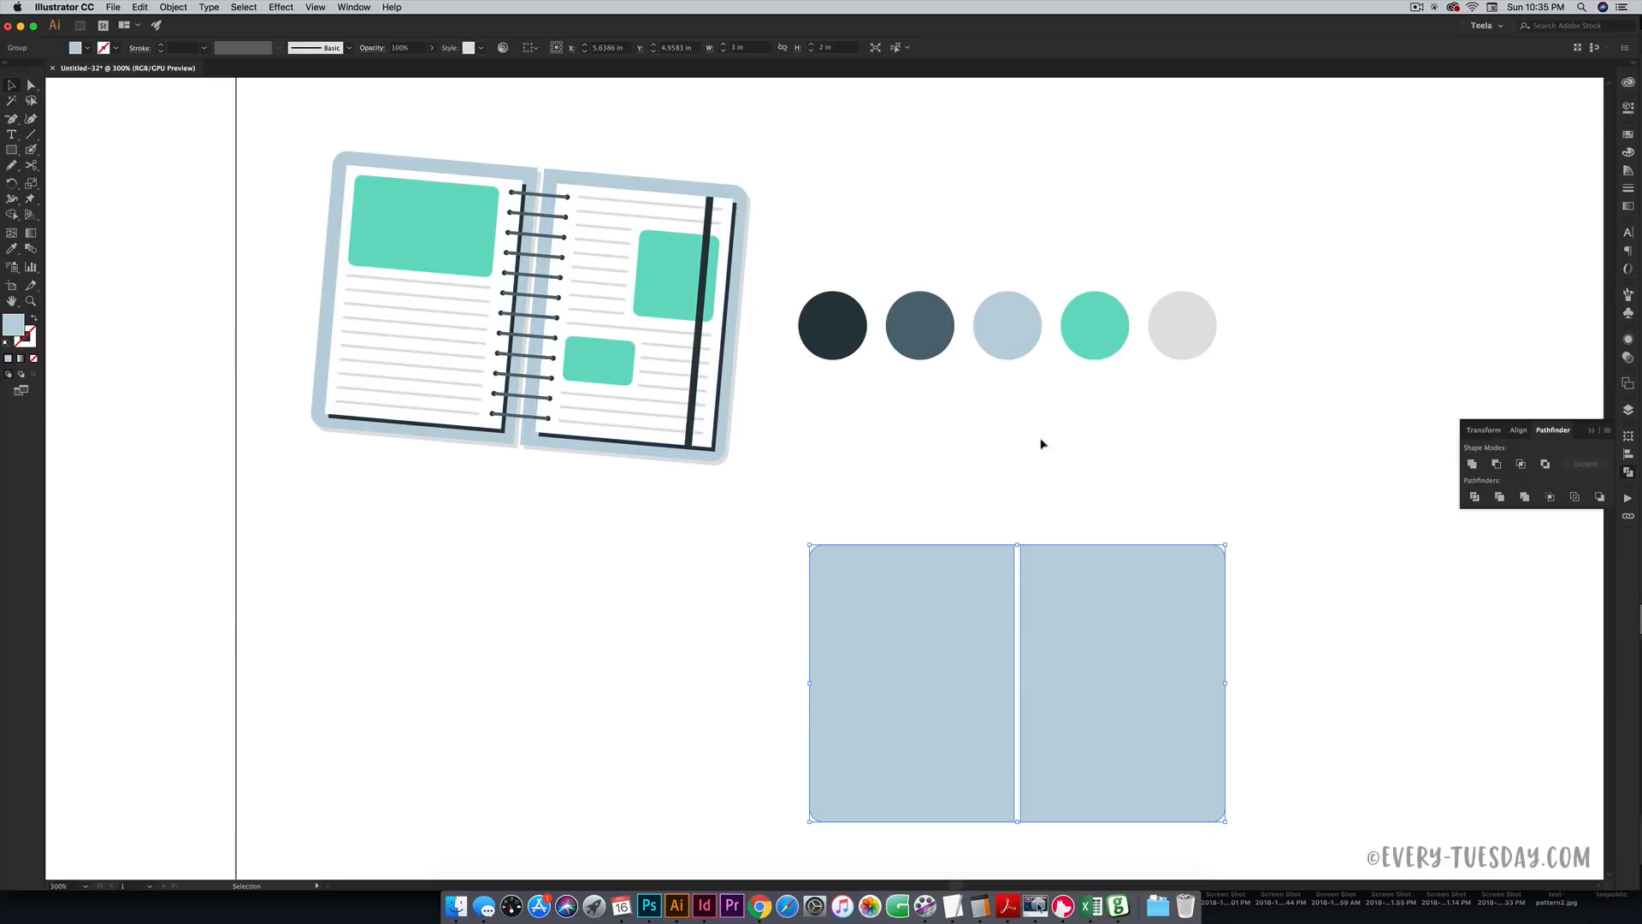
{"action": "scroll", "coordinate": [1064, 476], "scroll_direction": "down", "scroll_amount": 3}
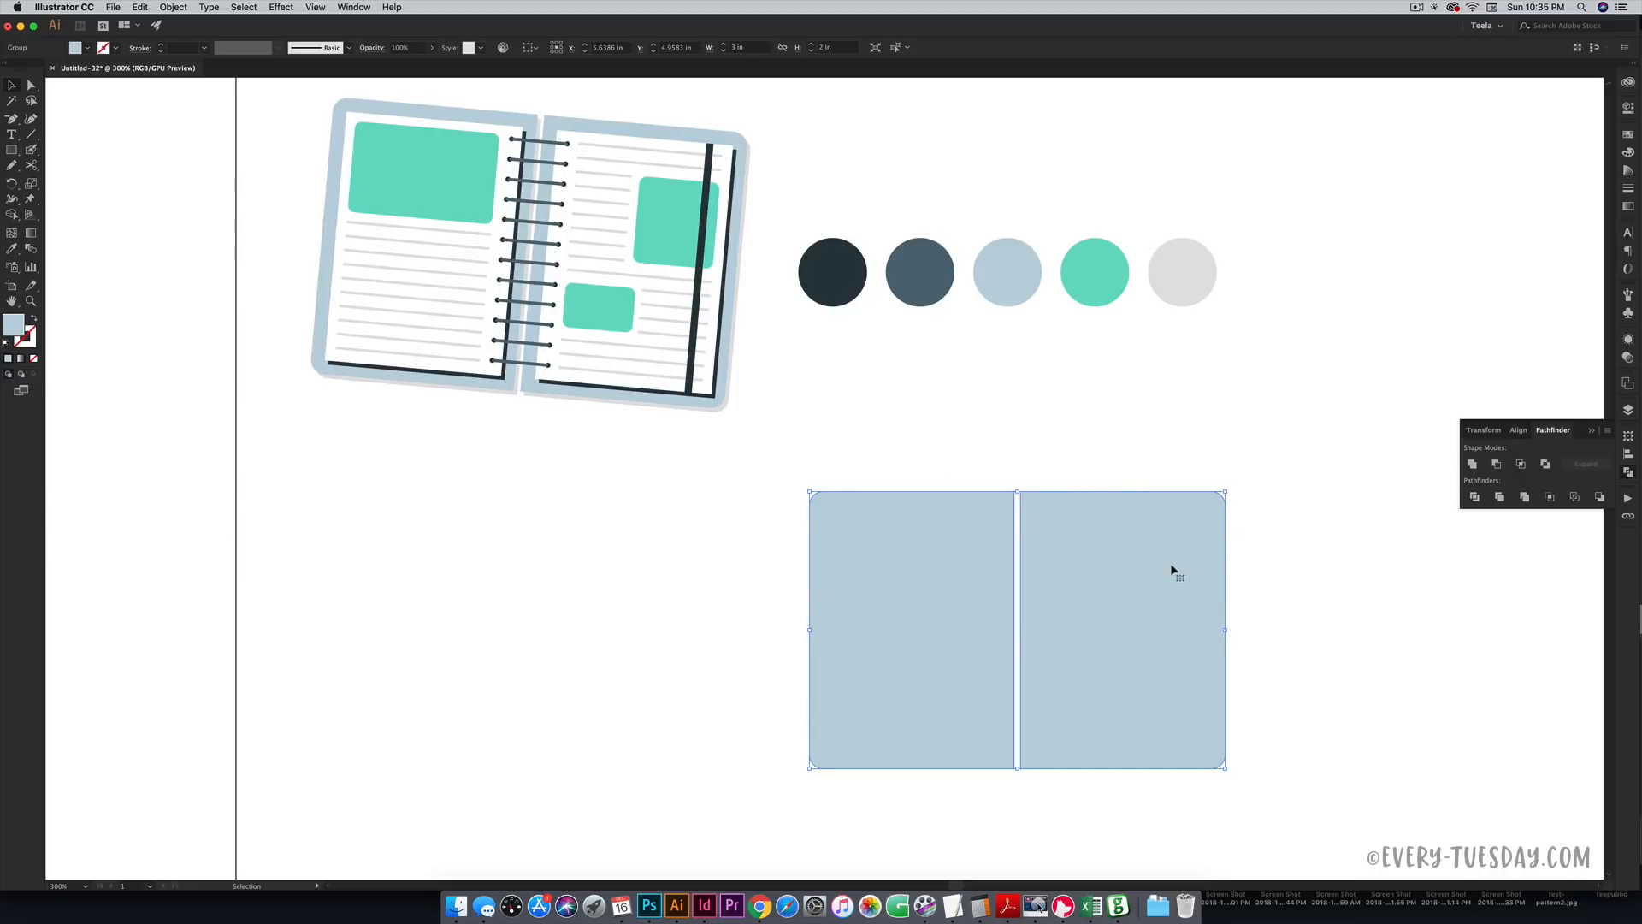
- Create inner outlines with Offset Path at -0.1 in and Miter joins
{"action": "left_click", "coordinate": [179, 7]}
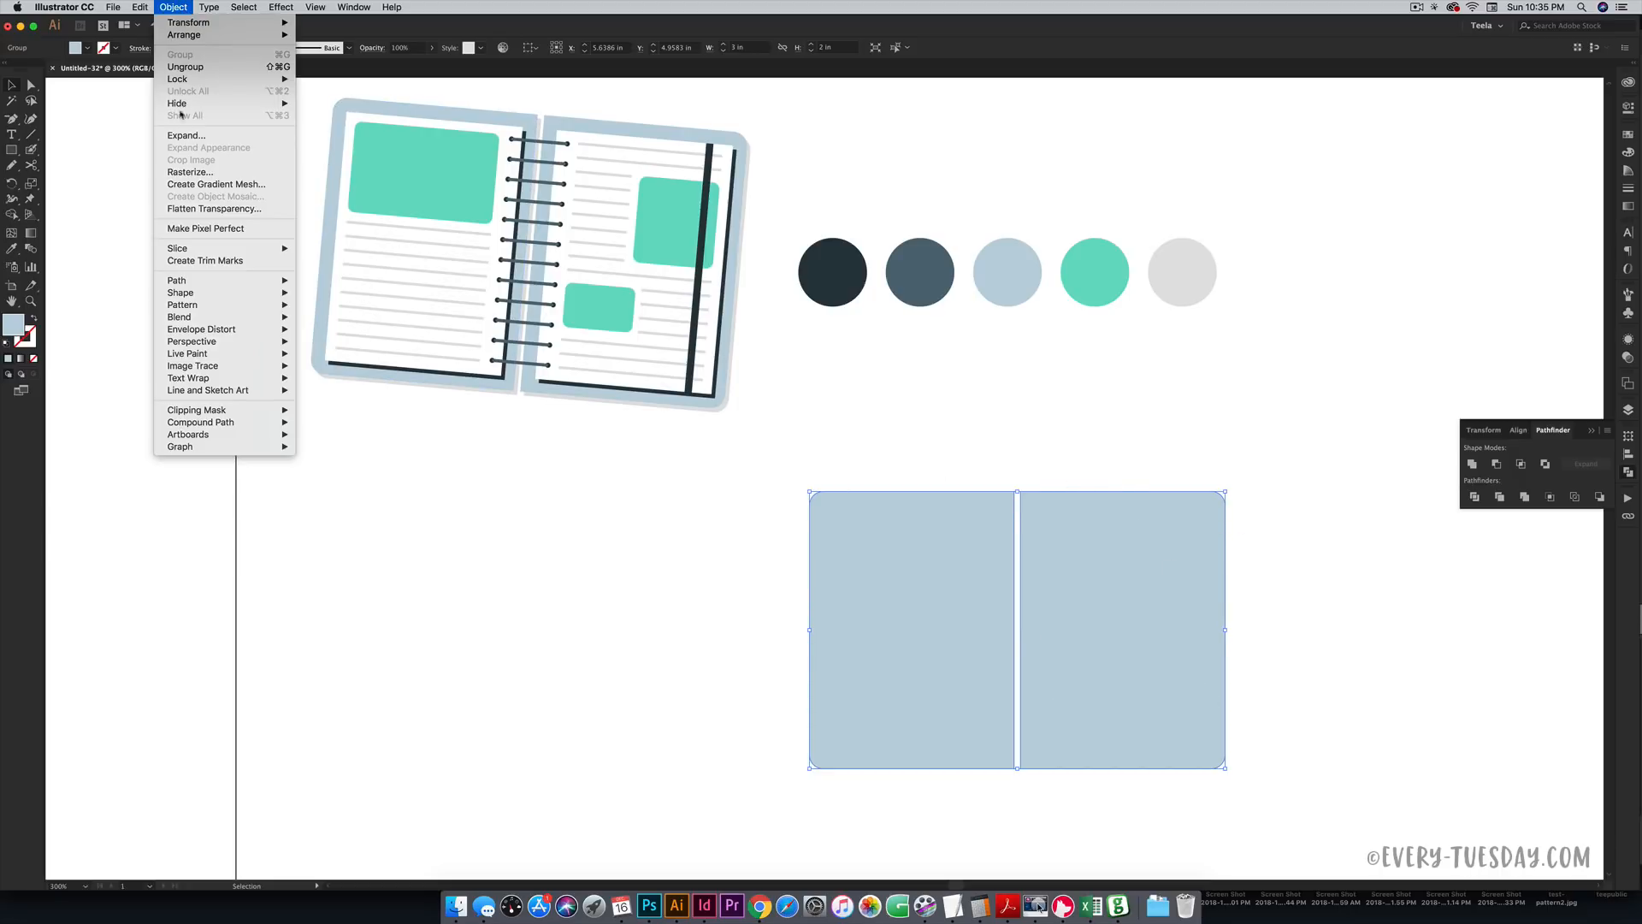
{"action": "mouse_move", "coordinate": [184, 281]}
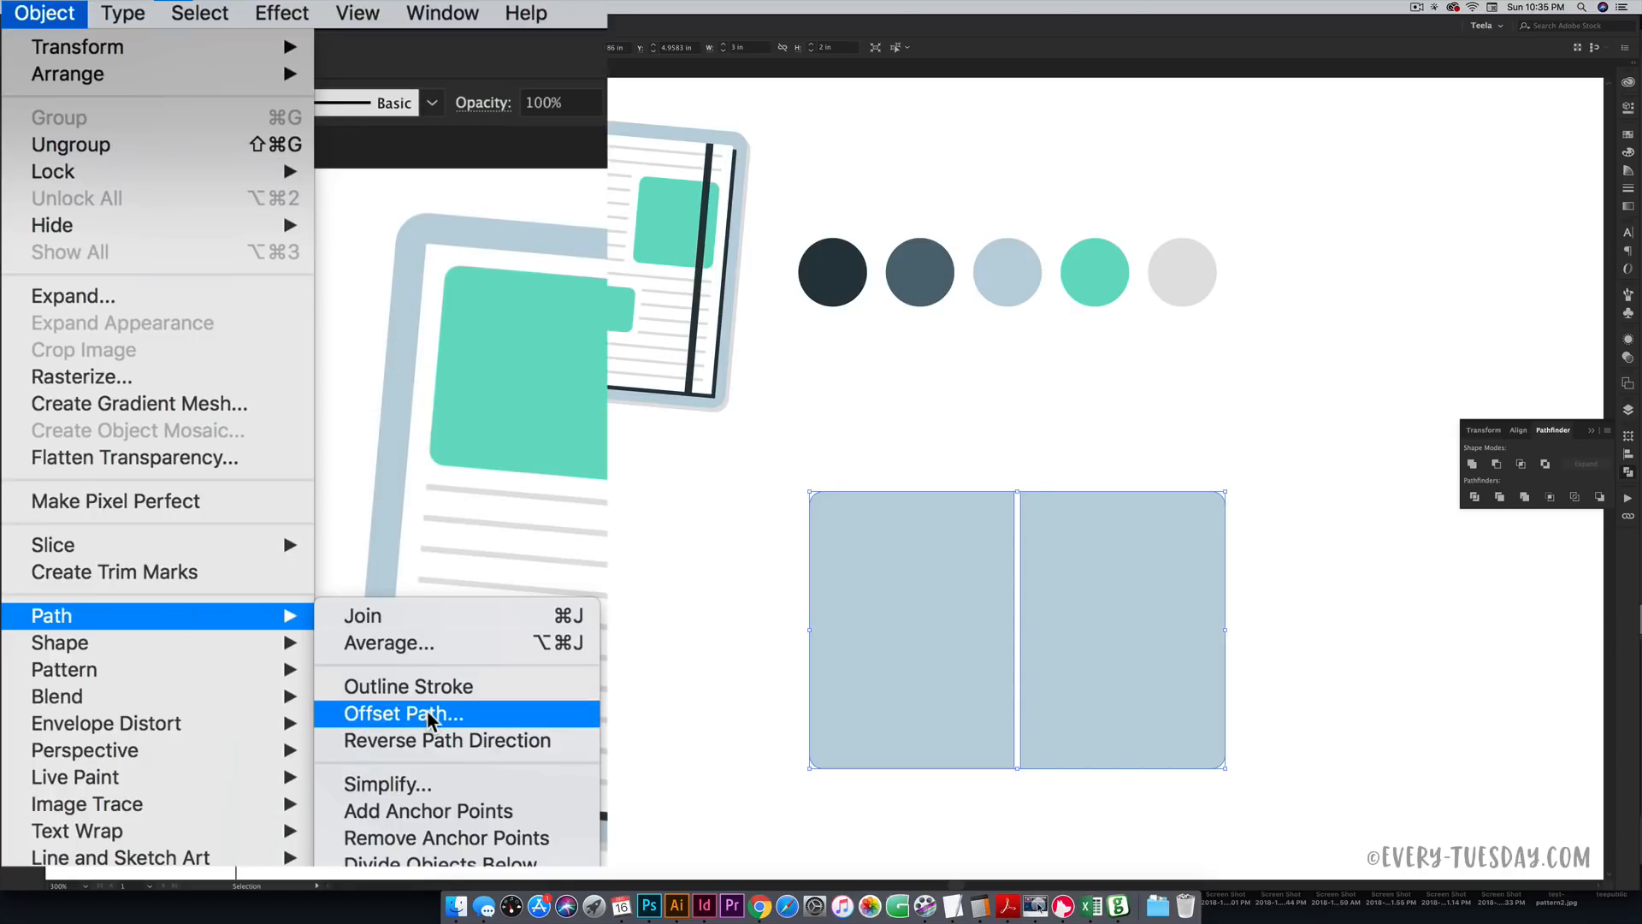
{"action": "left_click", "coordinate": [432, 715]}
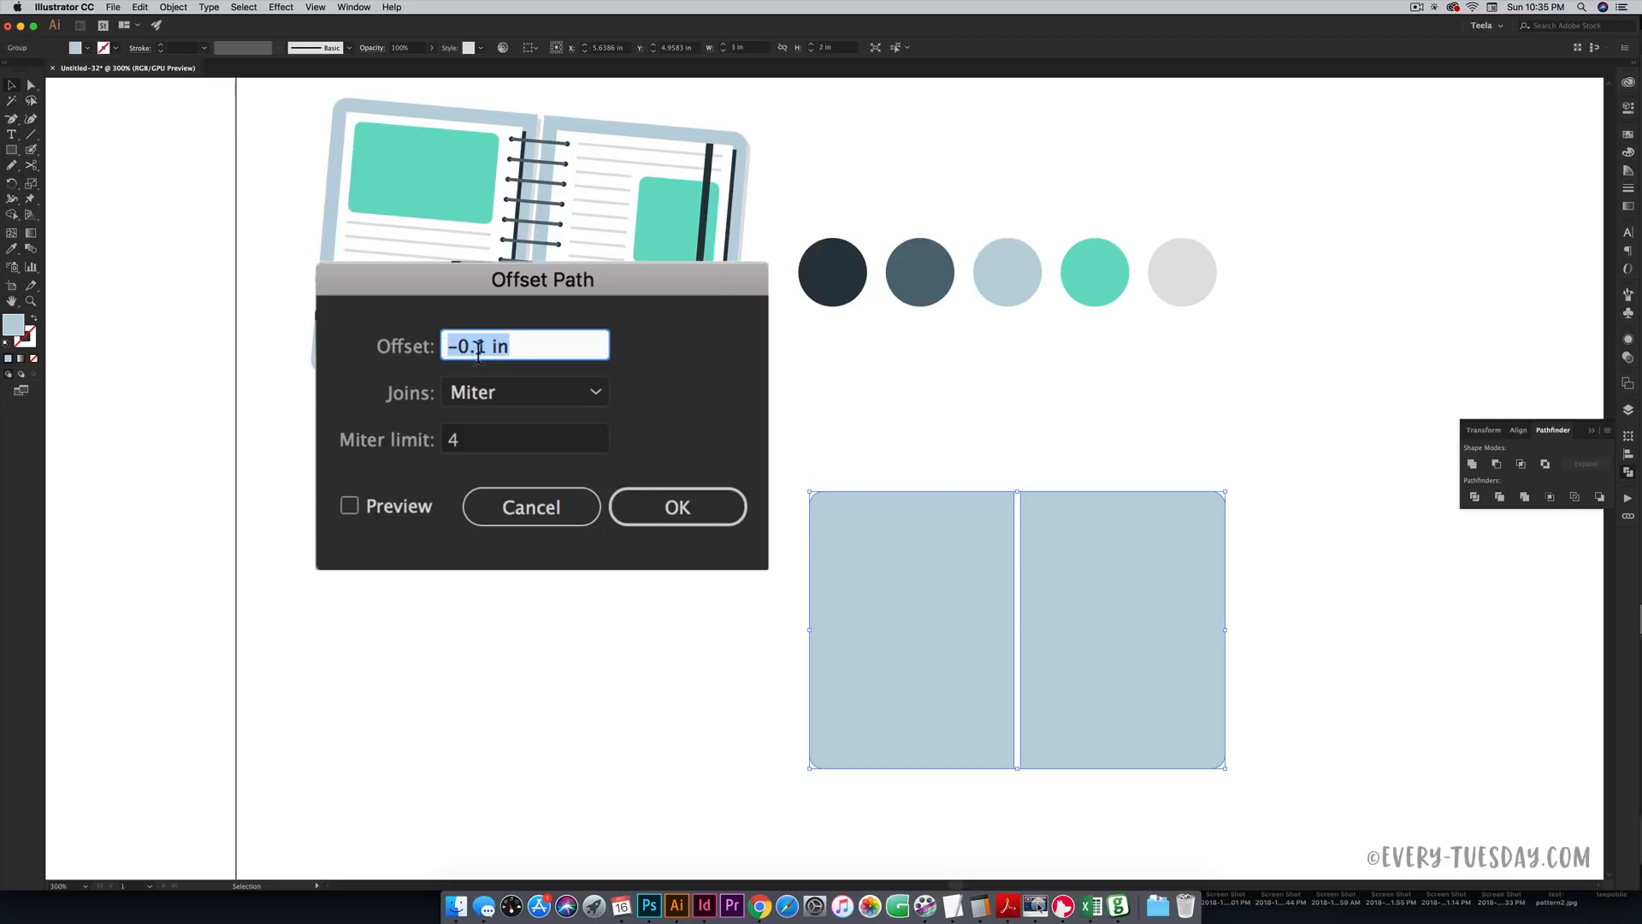
{"action": "left_click", "coordinate": [350, 506]}
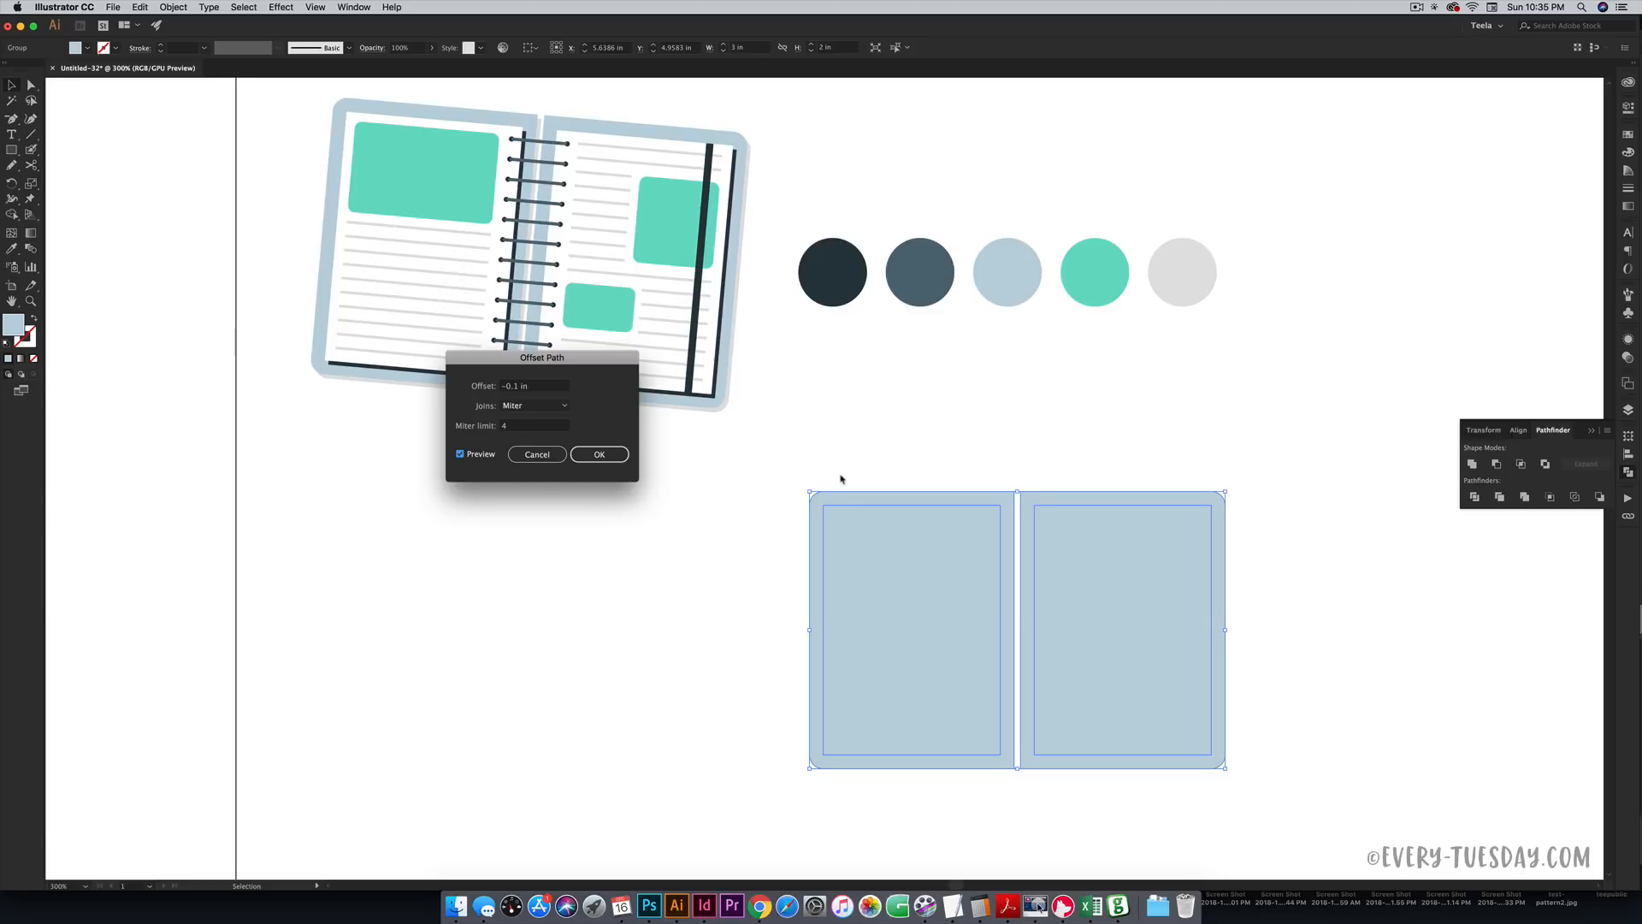
{"action": "left_click", "coordinate": [605, 455]}
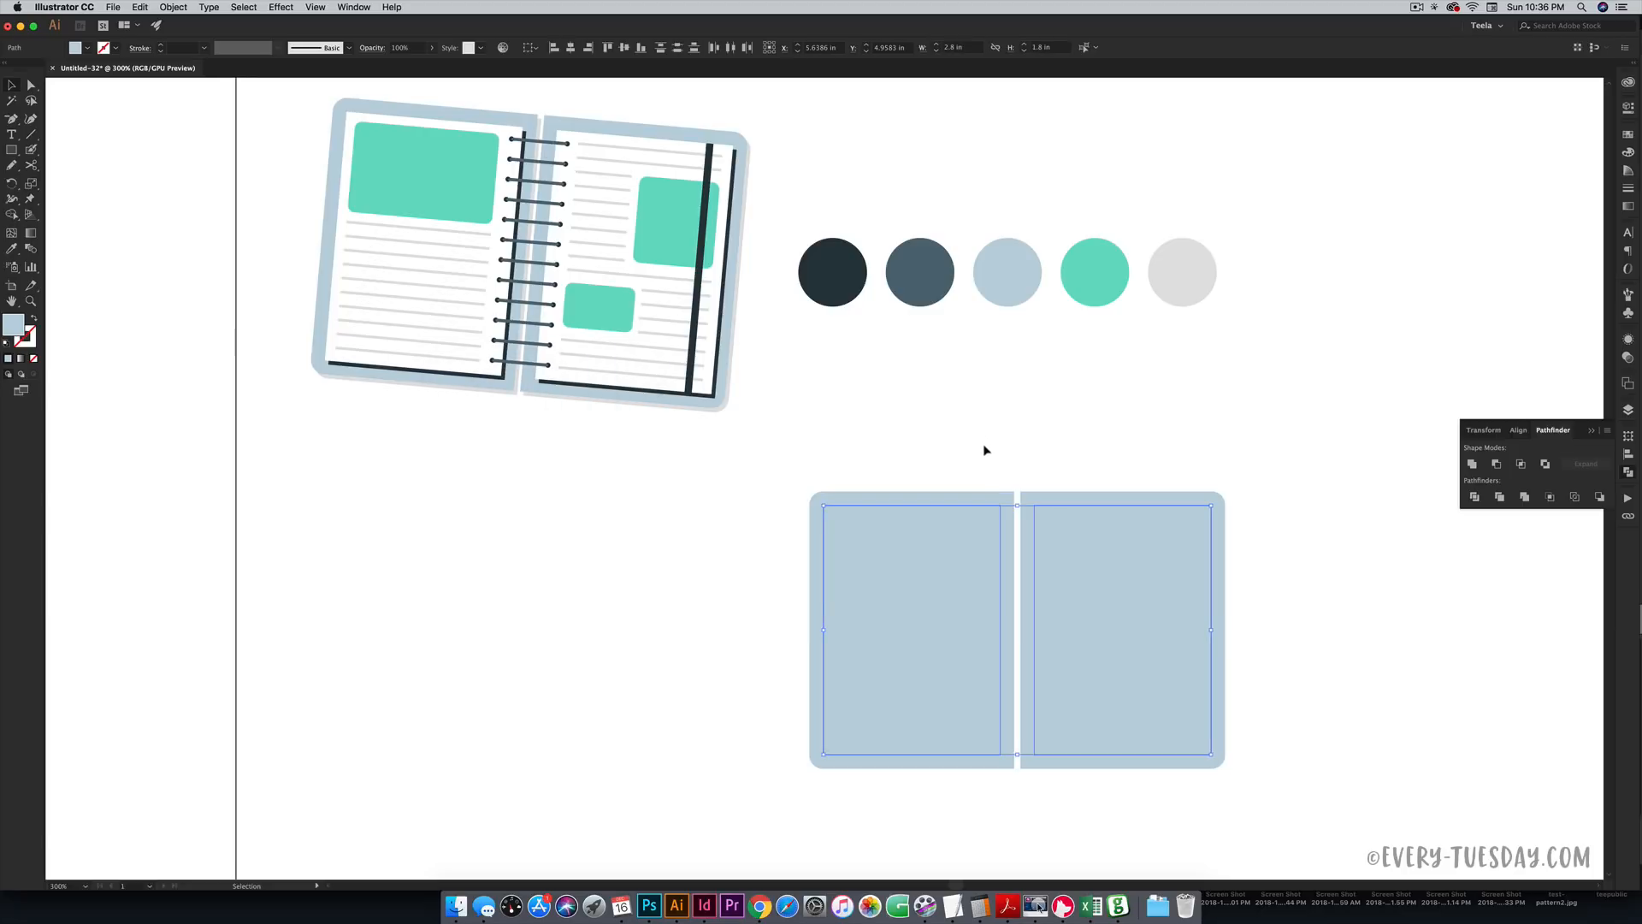
- Fill the inset inner rectangles white to form the notebook pages
{"action": "key", "text": "i"}
{"action": "left_click", "coordinate": [835, 428]}
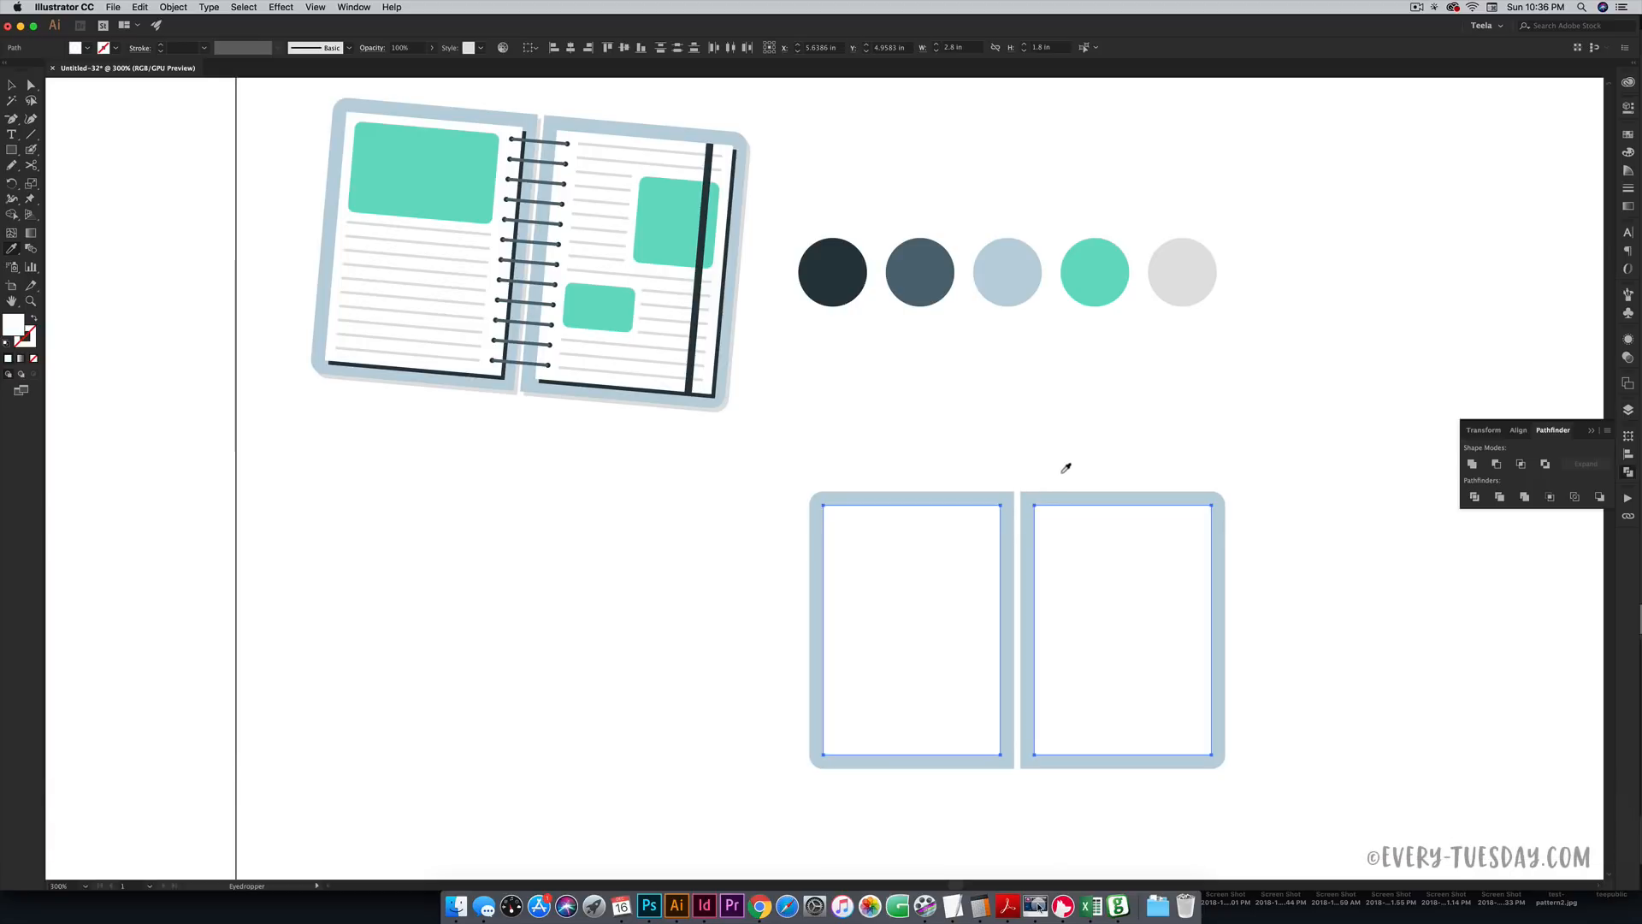
{"action": "key", "text": "v"}
{"action": "left_click", "coordinate": [812, 445]}
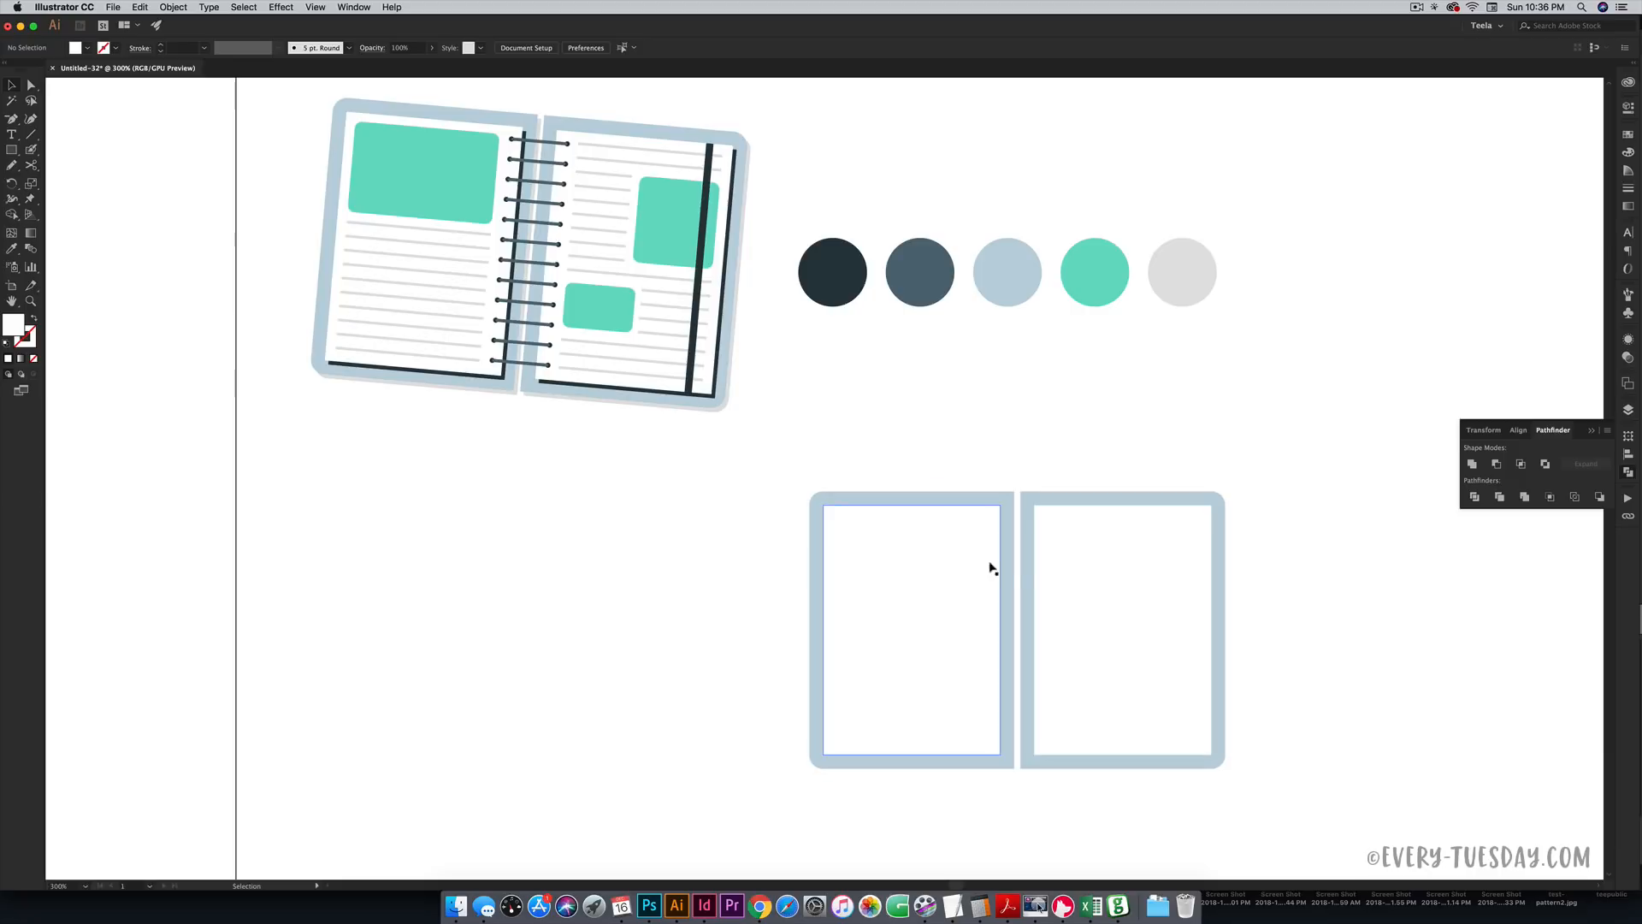
- Ungroup the panels and select both white pages together
{"action": "left_click", "coordinate": [1174, 551]}
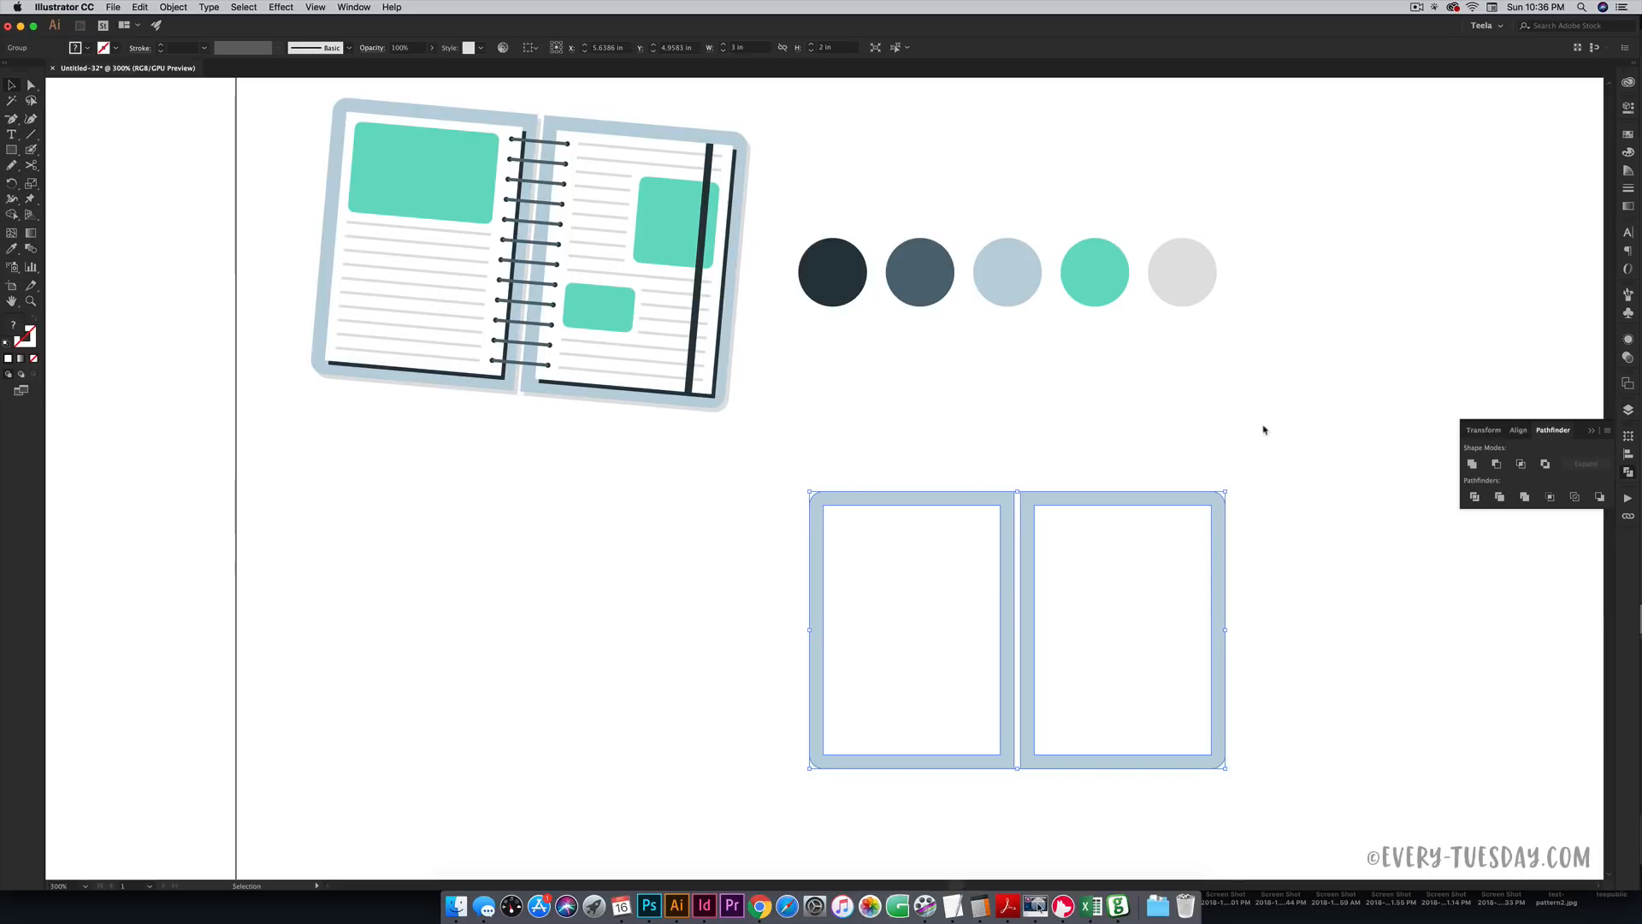
{"action": "key", "text": "super+shift+g"}
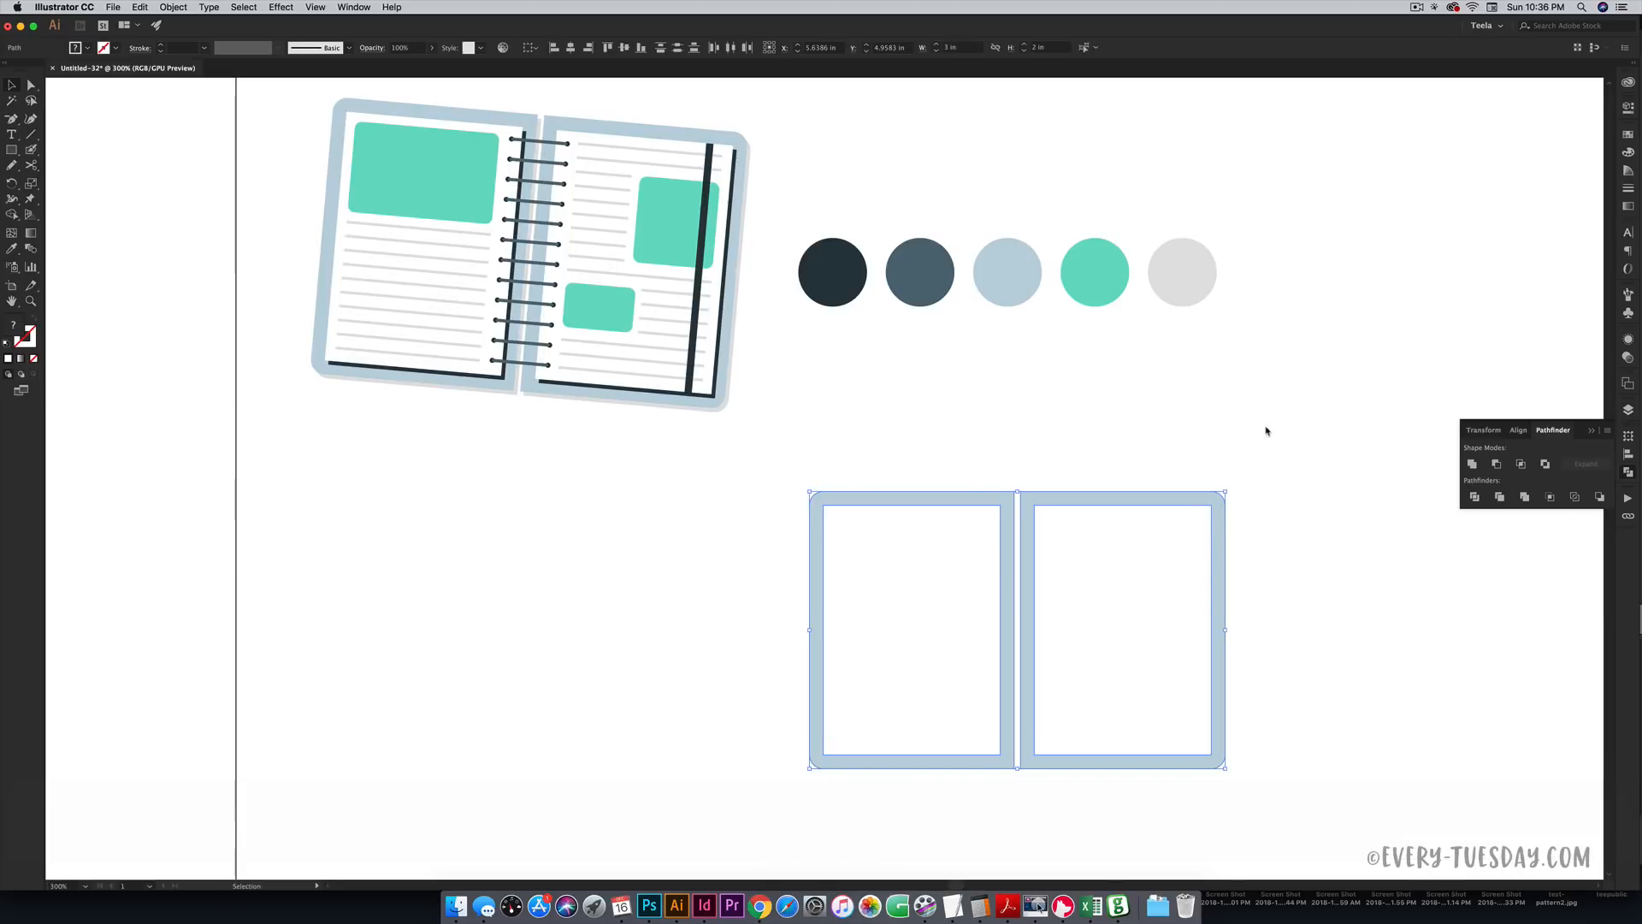
{"action": "left_click", "coordinate": [1207, 481]}
{"action": "left_click", "coordinate": [1112, 575]}
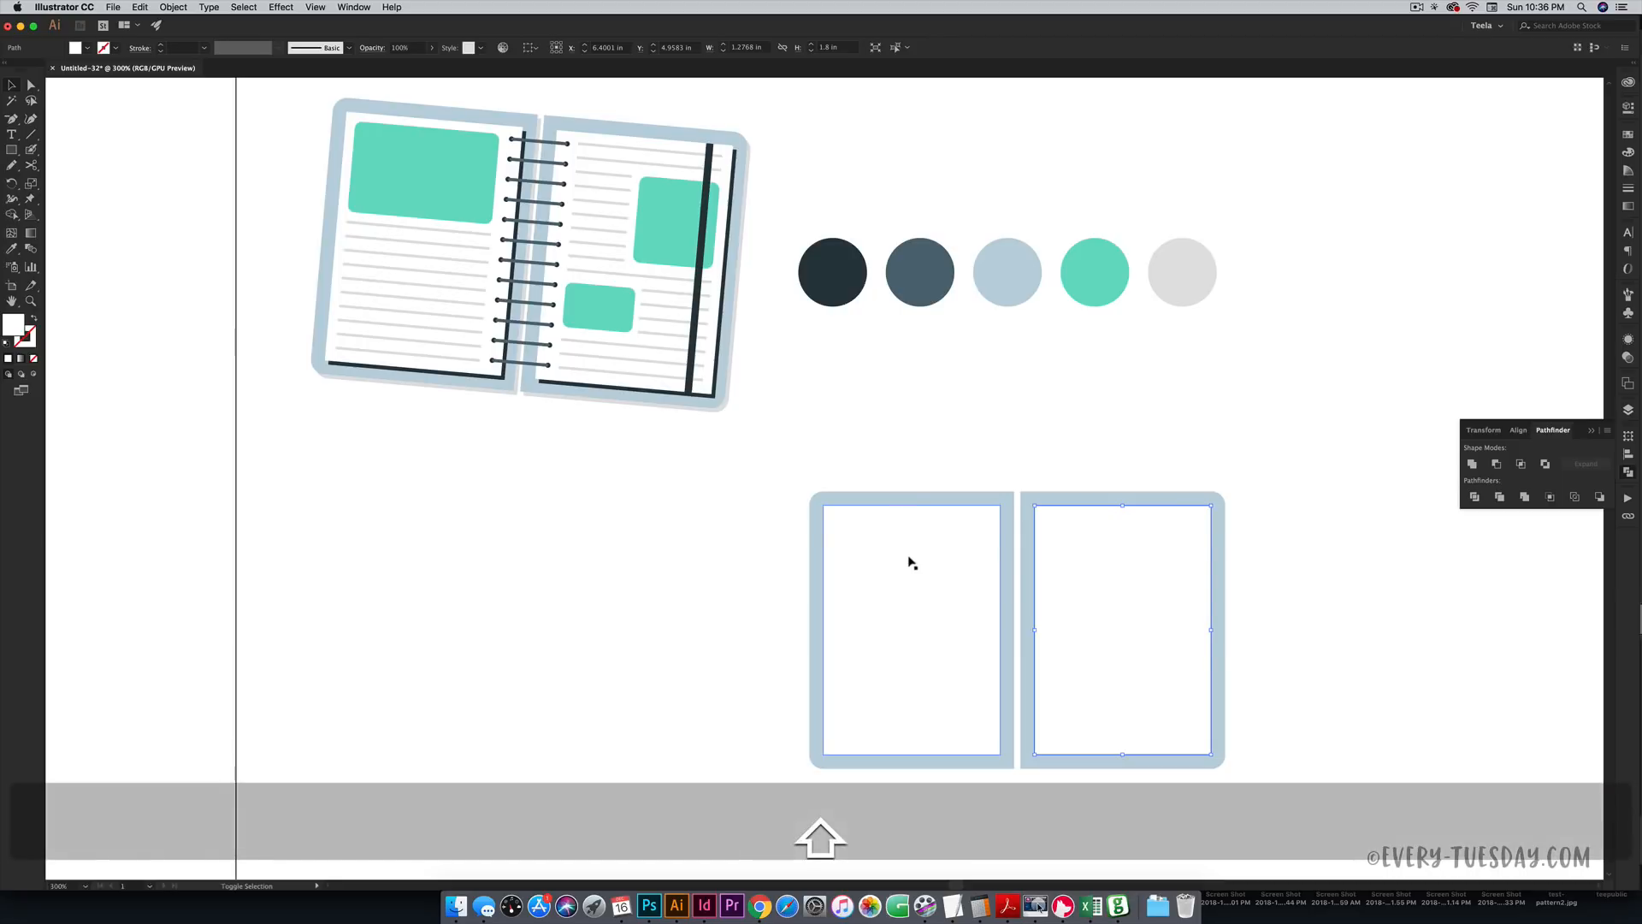
{"action": "left_click", "coordinate": [911, 565], "text": "shift"}
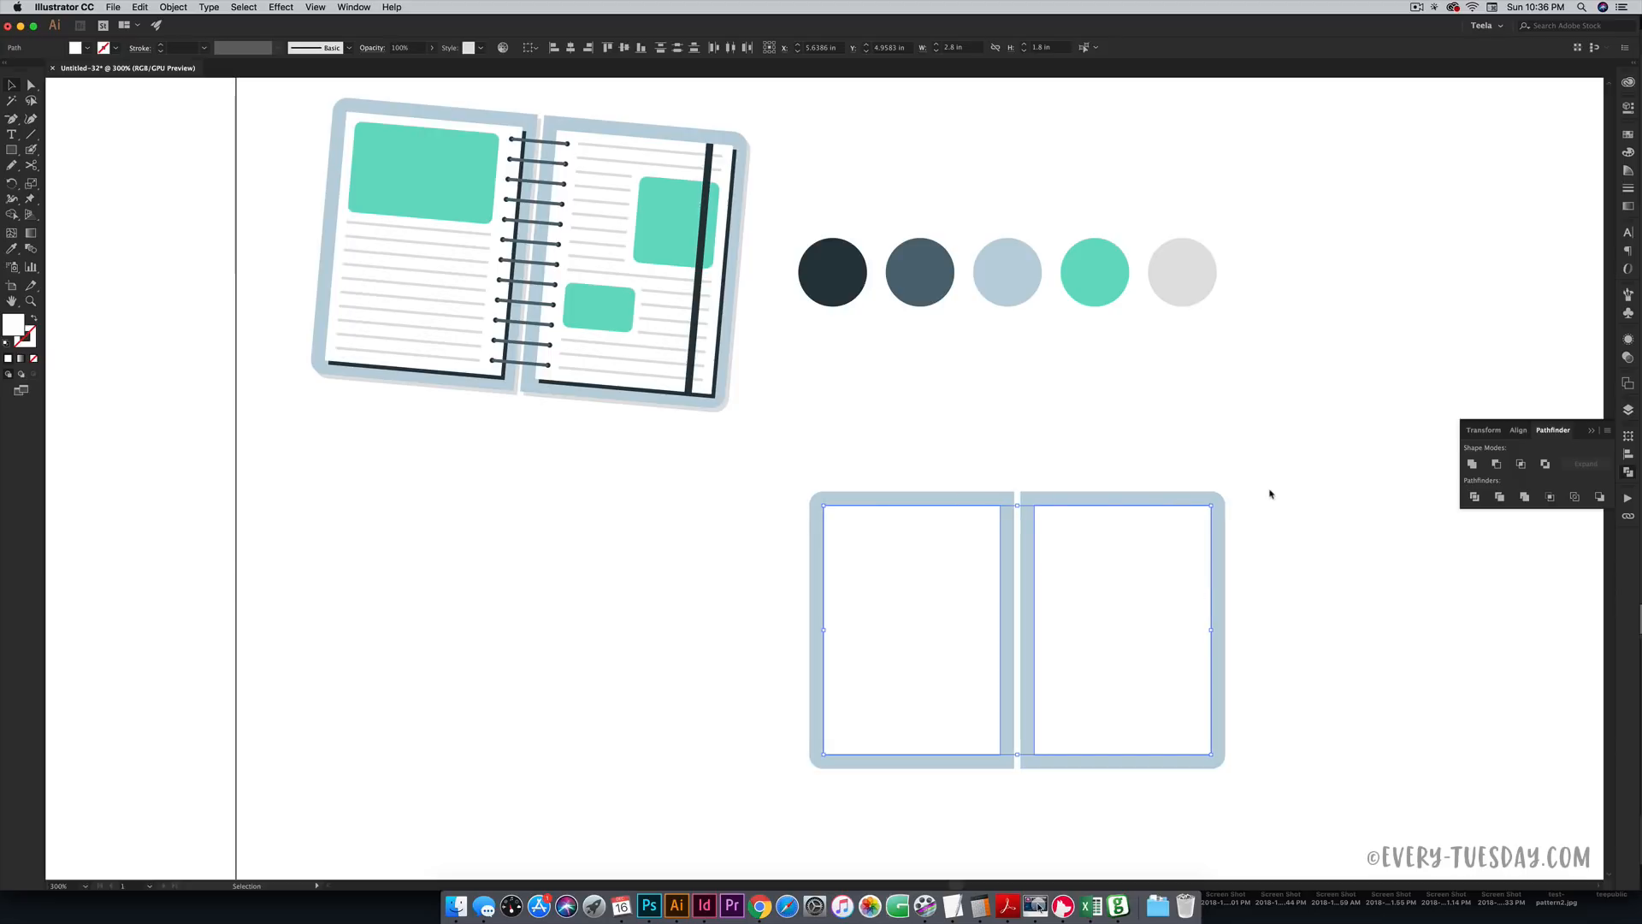
- Group the two white page rectangles and offset a copy slightly right and down
{"action": "key", "text": "super+g"}
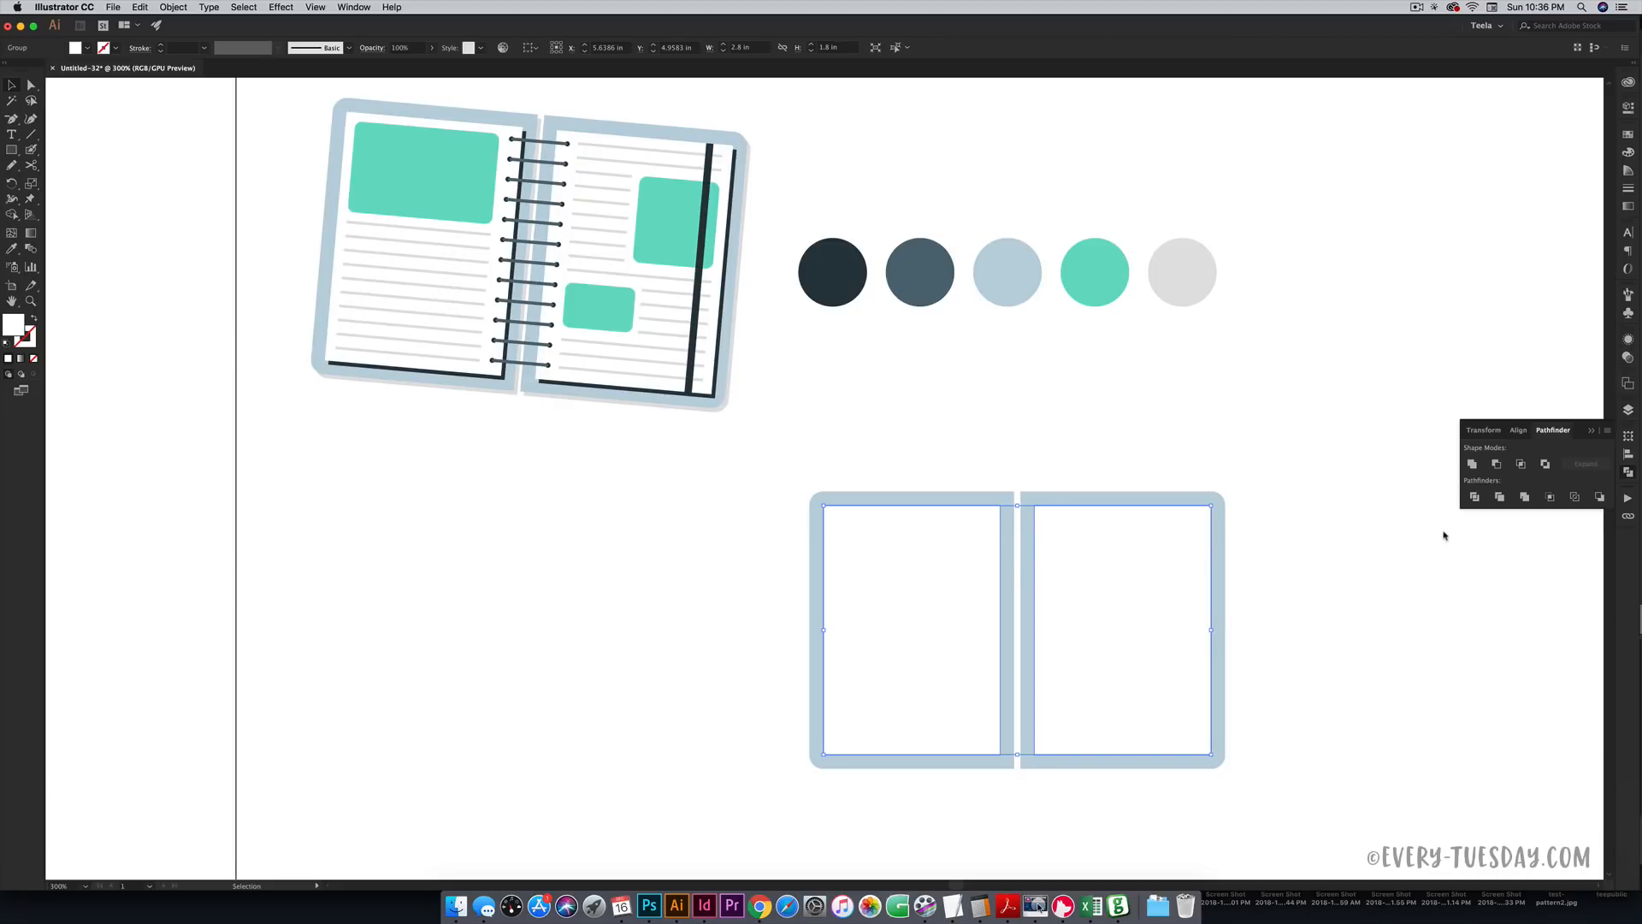
{"action": "key", "text": "alt"}
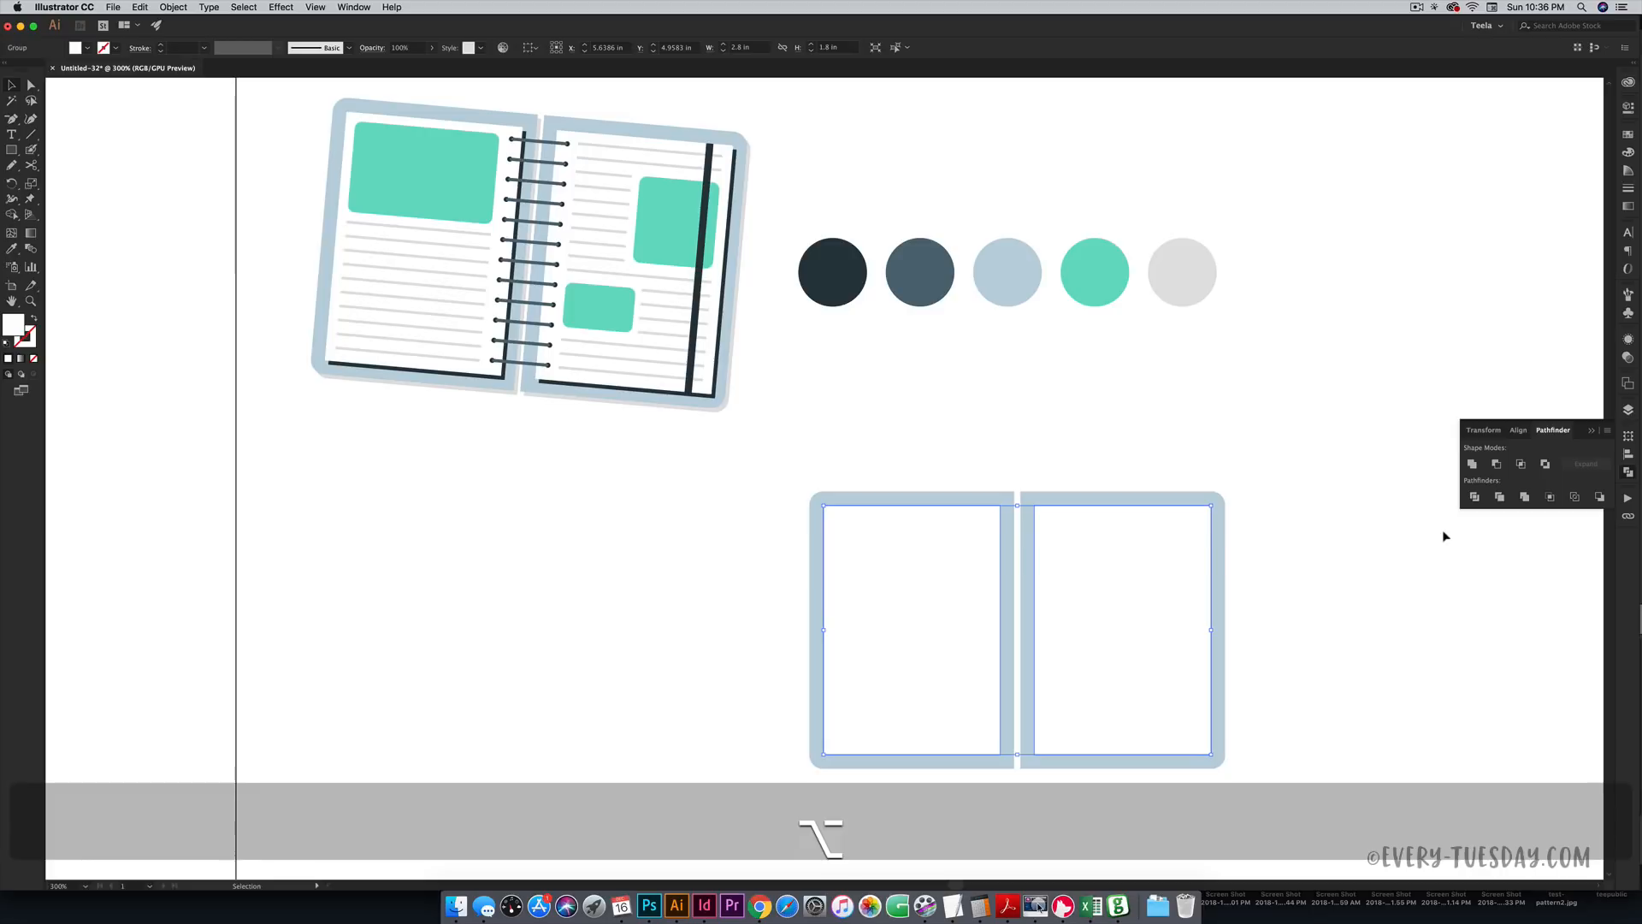
{"action": "key", "text": "alt+Right"}
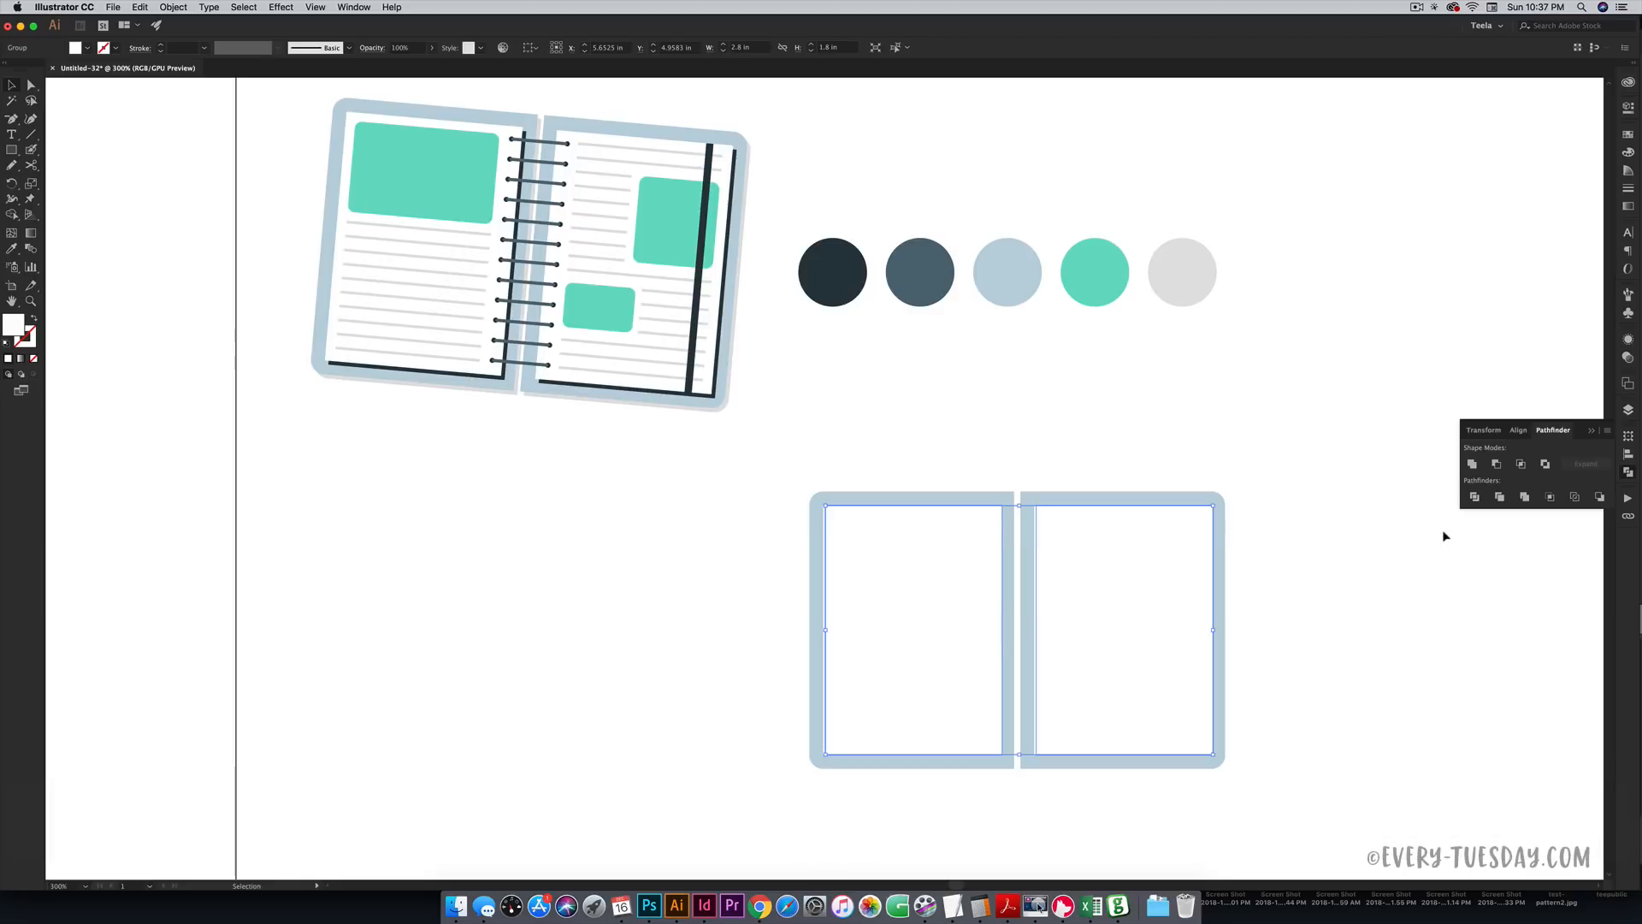
{"action": "key", "text": "Down"}
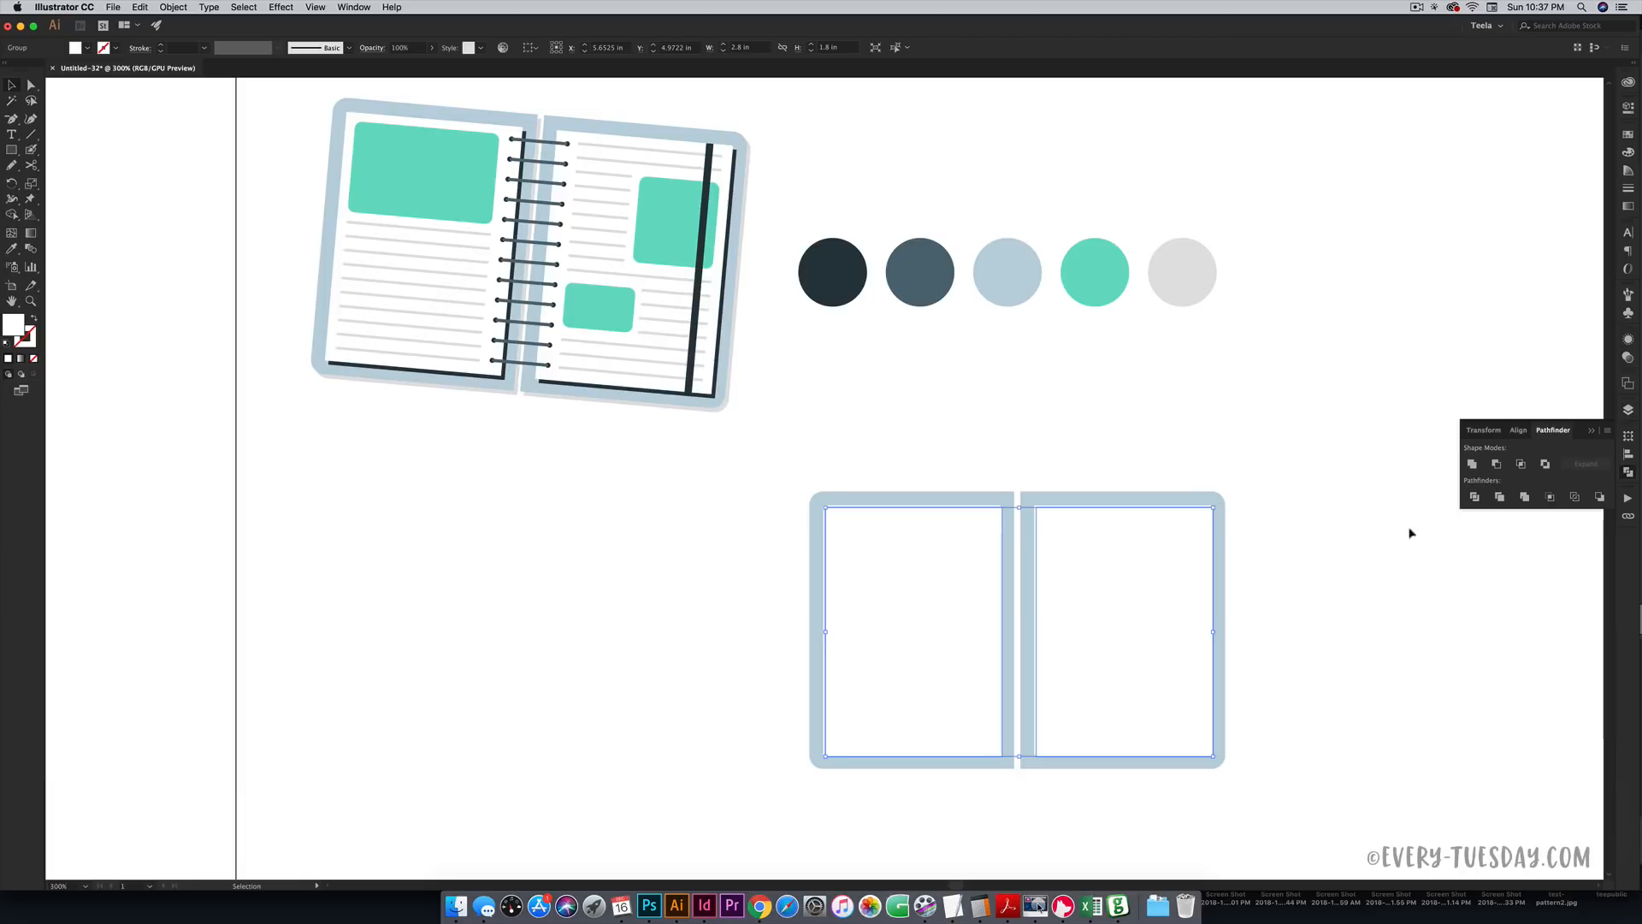
- Nudge the pages right and down again so a dark navy edge shows along each page
{"action": "key", "text": "i"}
{"action": "left_click", "coordinate": [843, 288]}
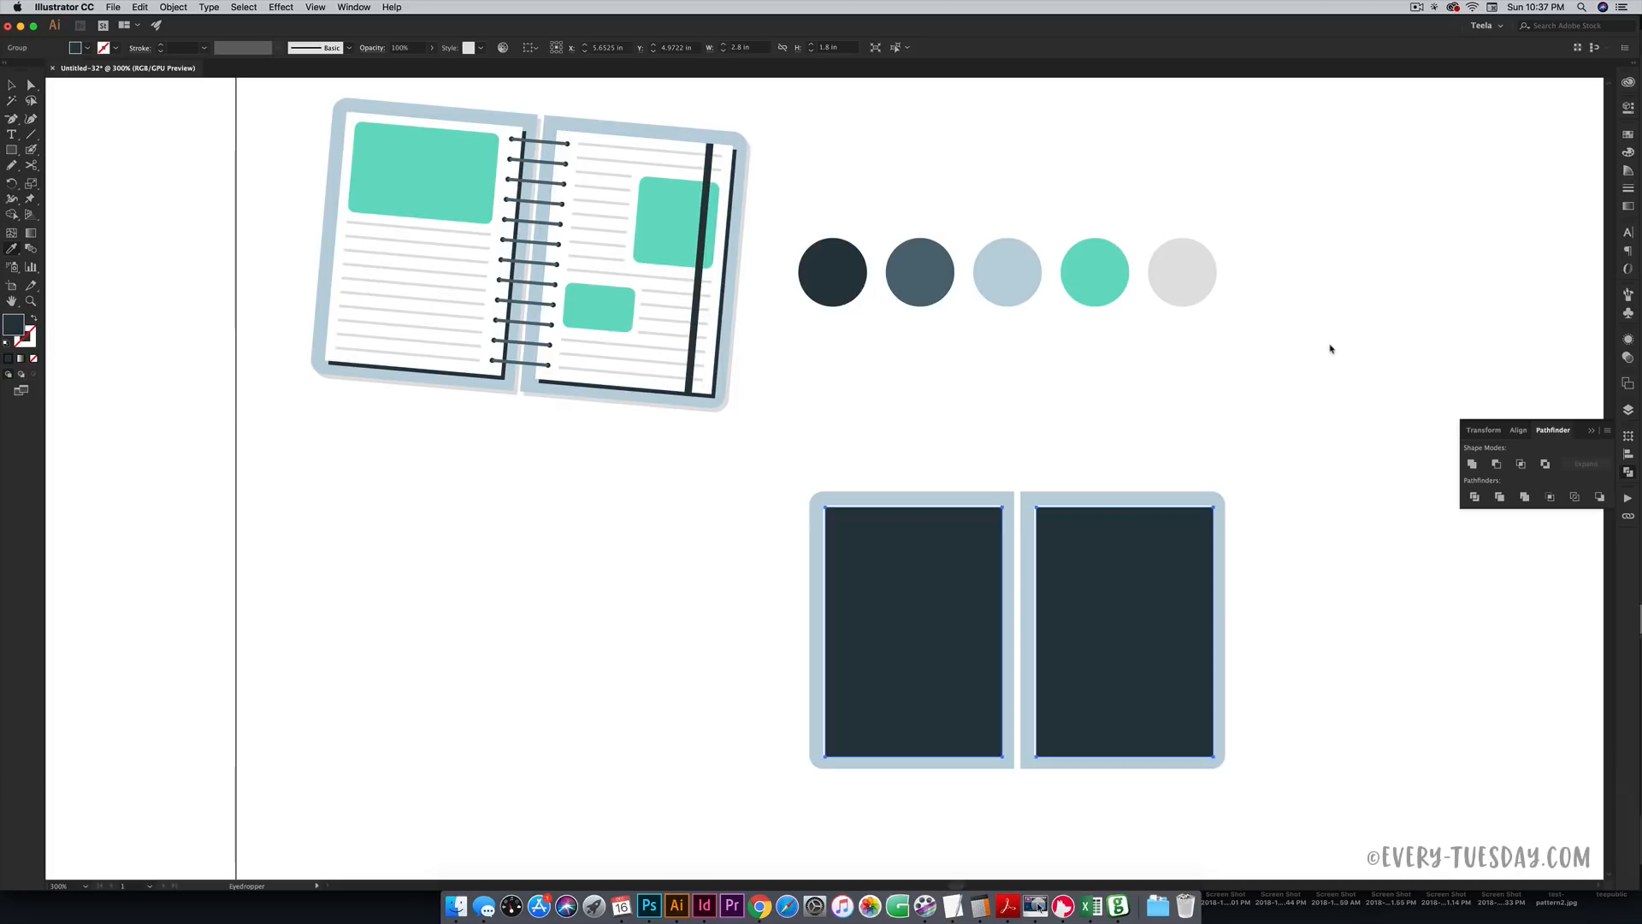
{"action": "key", "text": "super+z"}
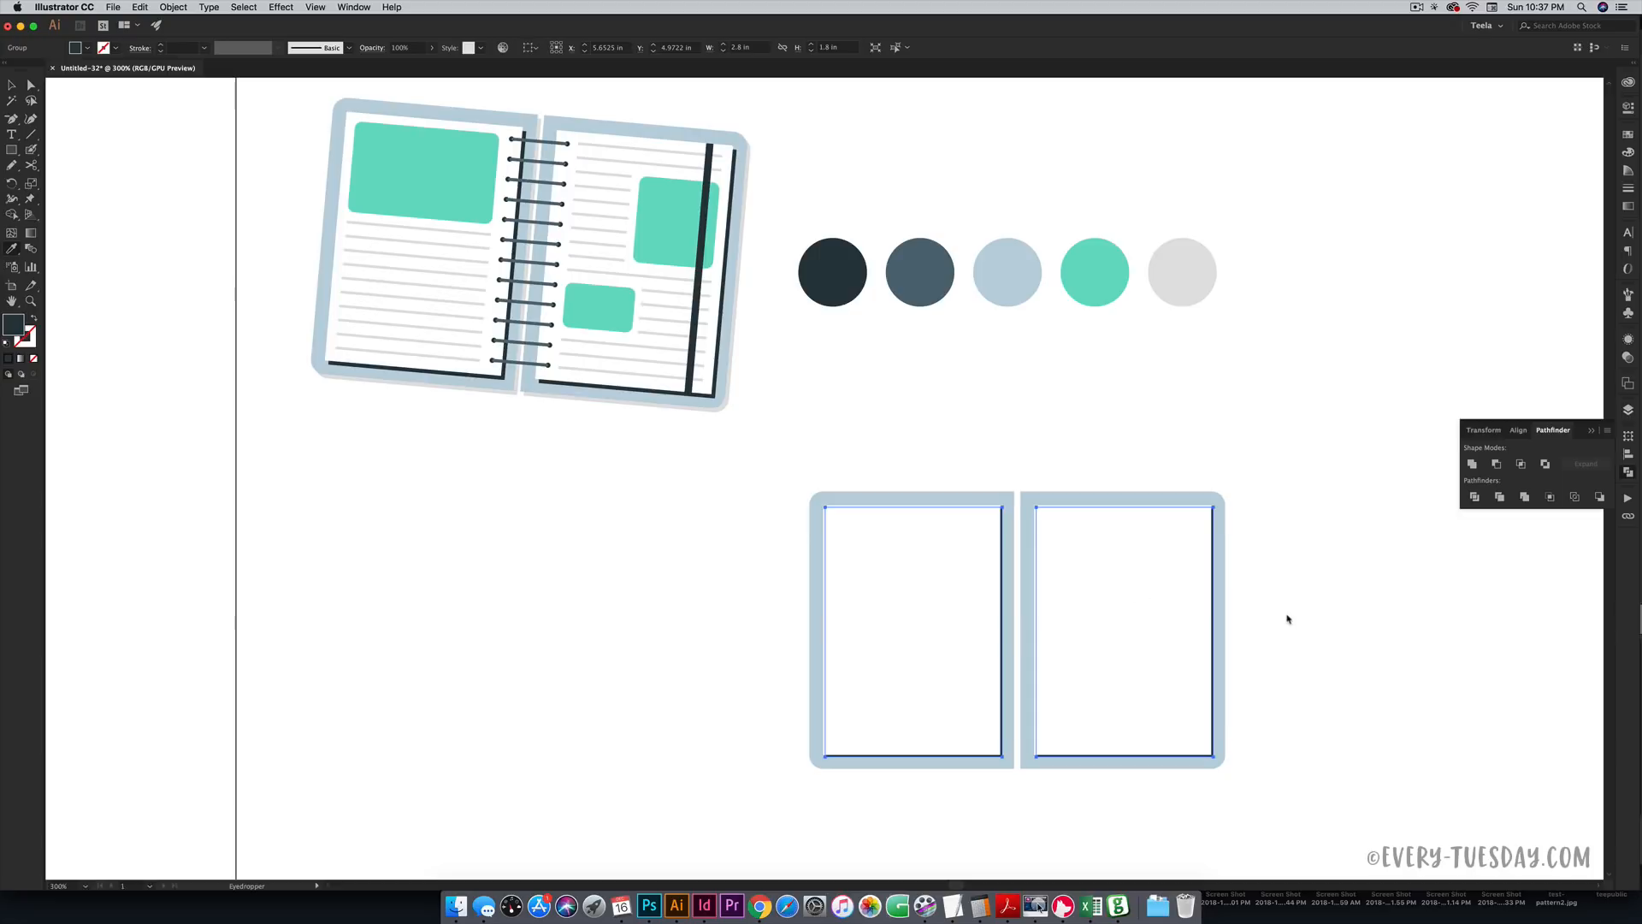
{"action": "key", "text": "Right"}
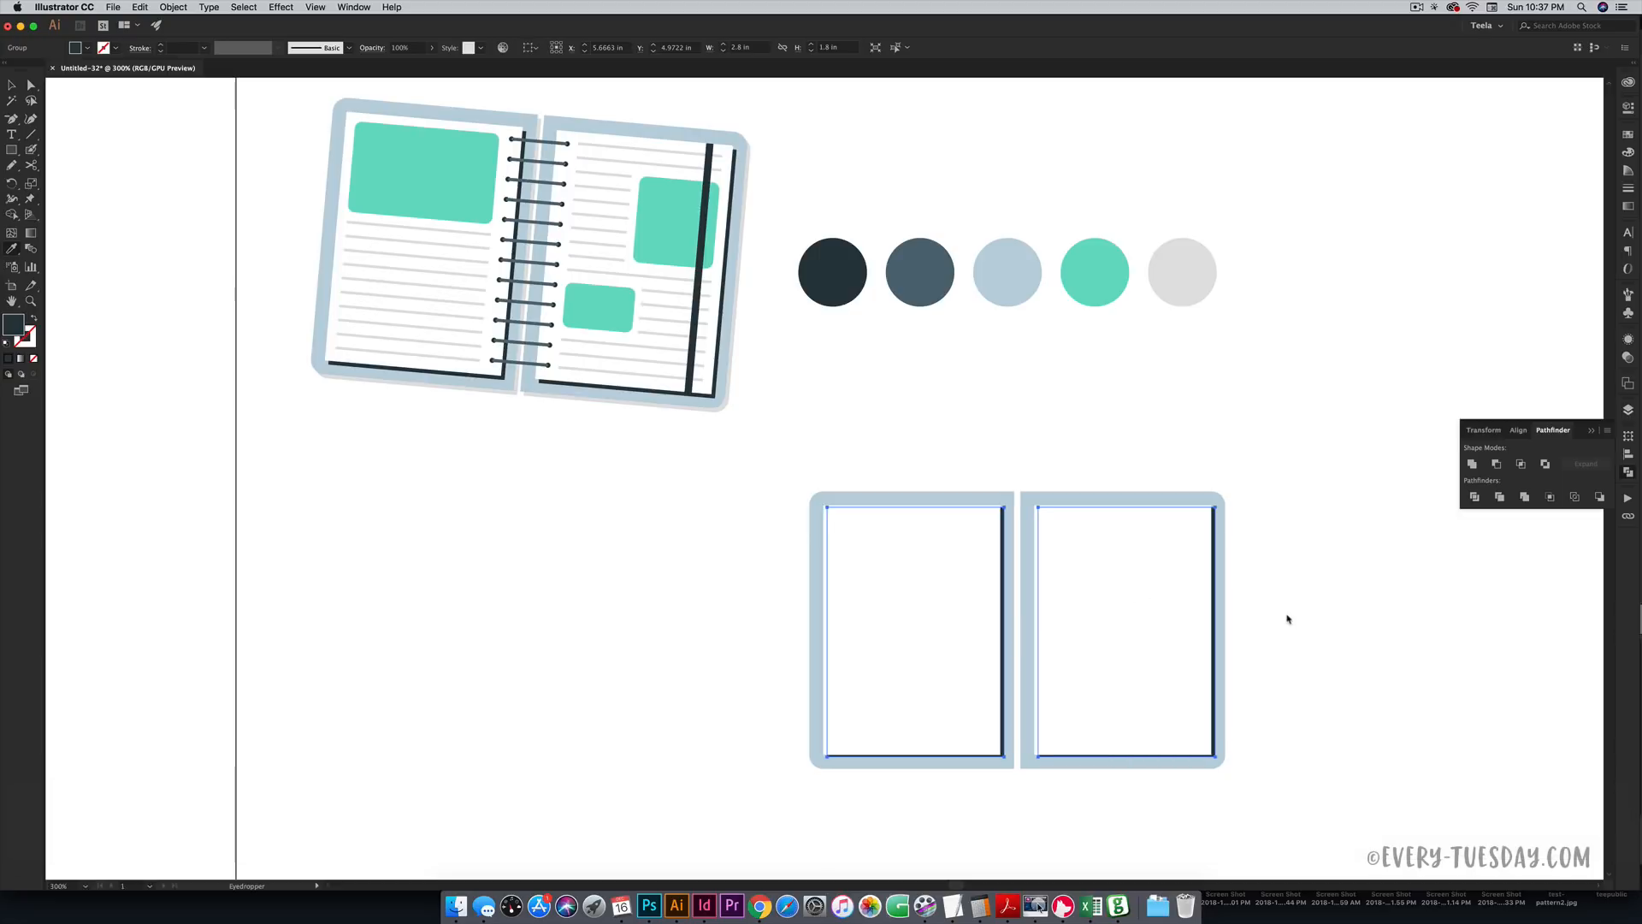
{"action": "key", "text": "Down"}
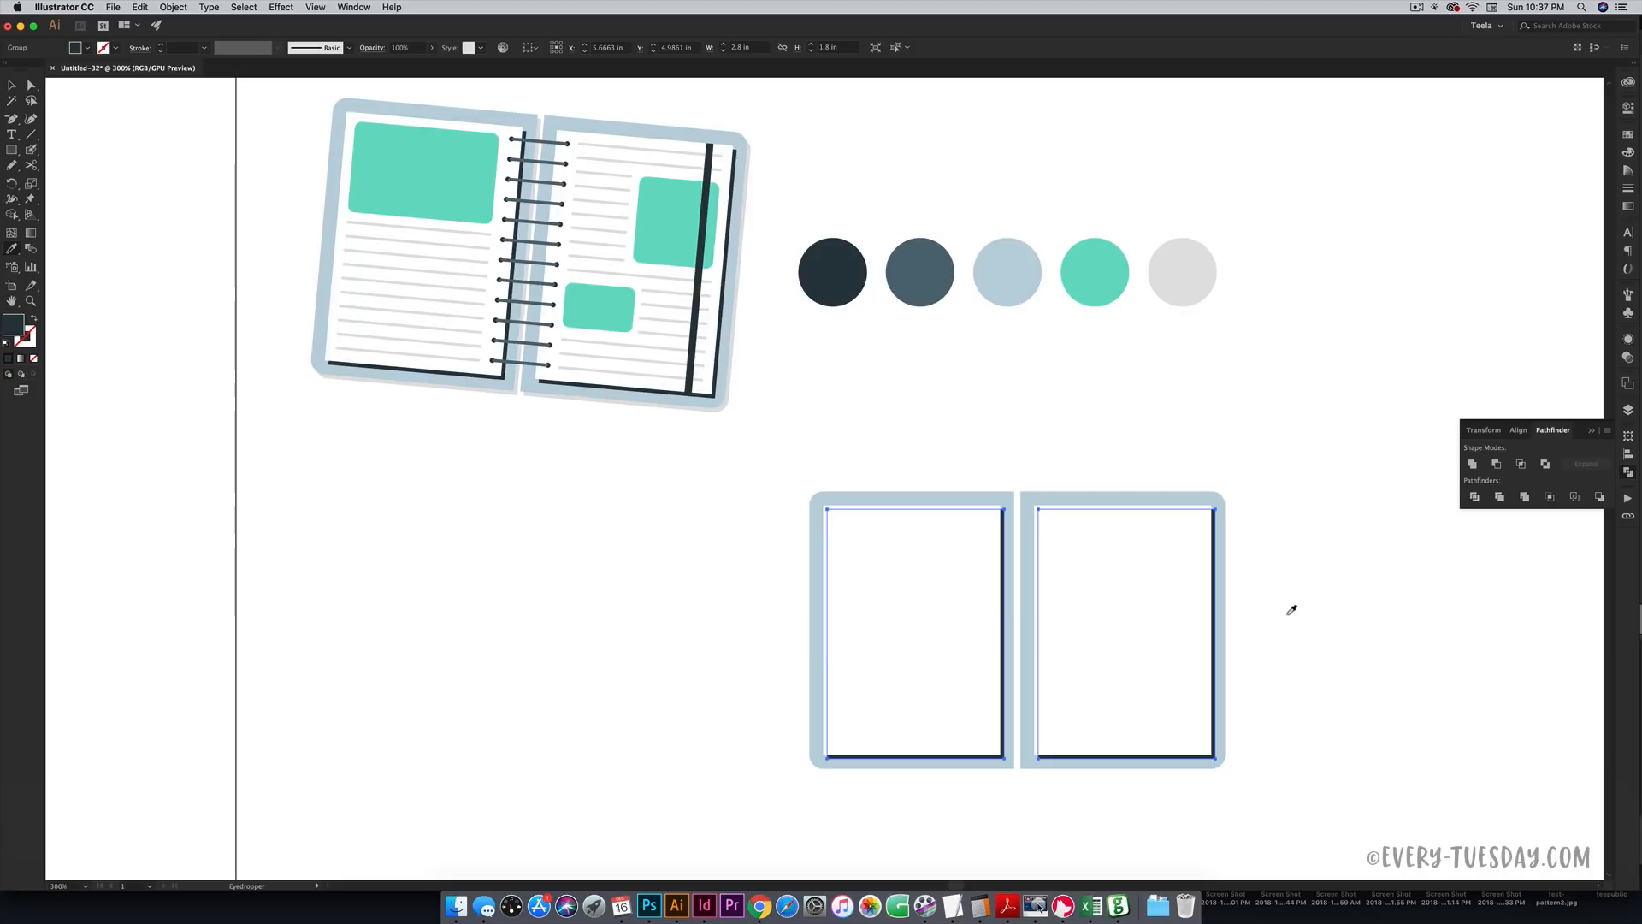
{"action": "key", "text": "v"}
{"action": "left_click", "coordinate": [1349, 587]}
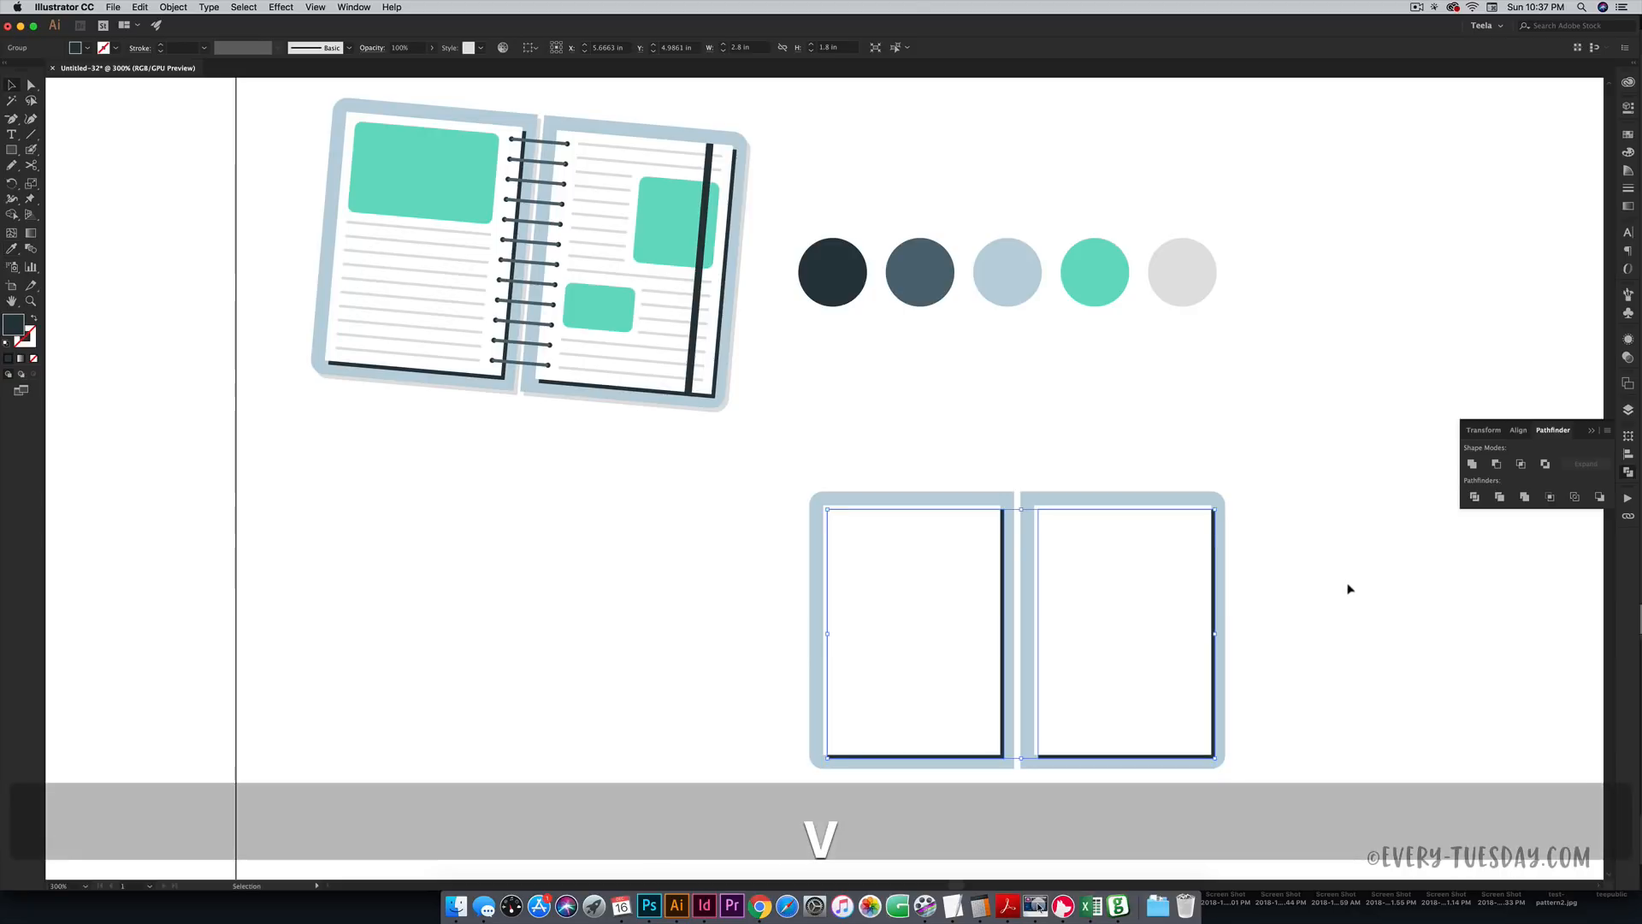
{"action": "scroll", "coordinate": [1330, 650], "scroll_direction": "left", "scroll_amount": 2}
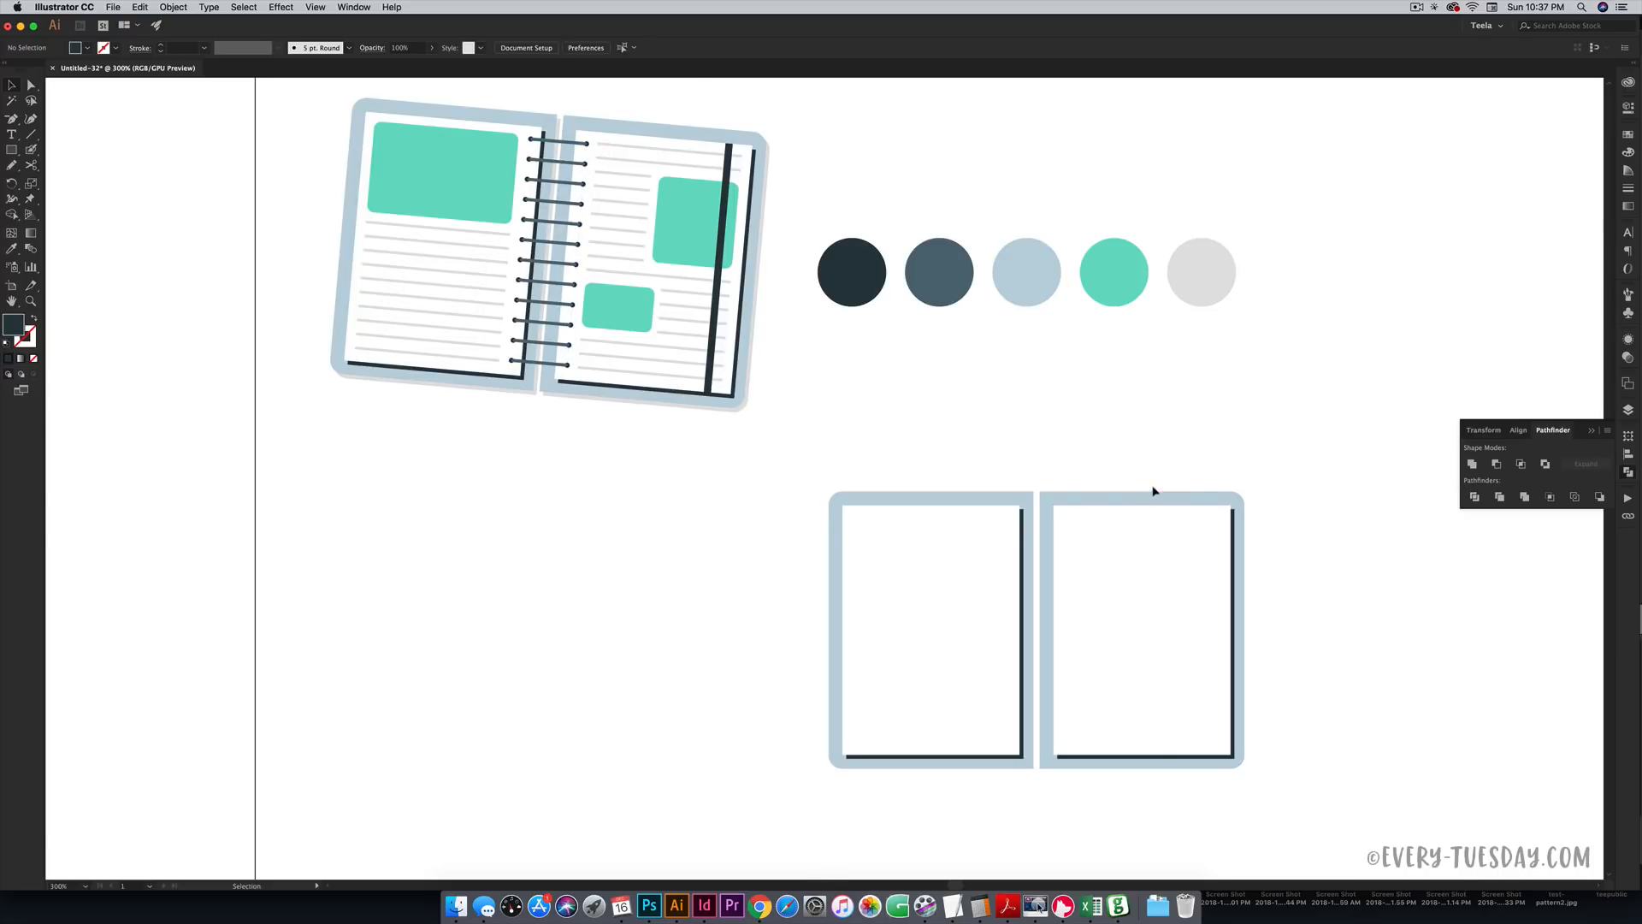
- Draw a tiny circle, about 0.04 in, near the left page's top right corner
{"action": "key", "text": "super+equal"}
{"action": "key", "text": "super+equal"}
{"action": "key", "text": "super+equal"}
{"action": "key", "text": "super+equal"}
{"action": "key", "text": "space"}
{"action": "left_click_drag", "start_coordinate": [1226, 495], "coordinate": [514, 171]}
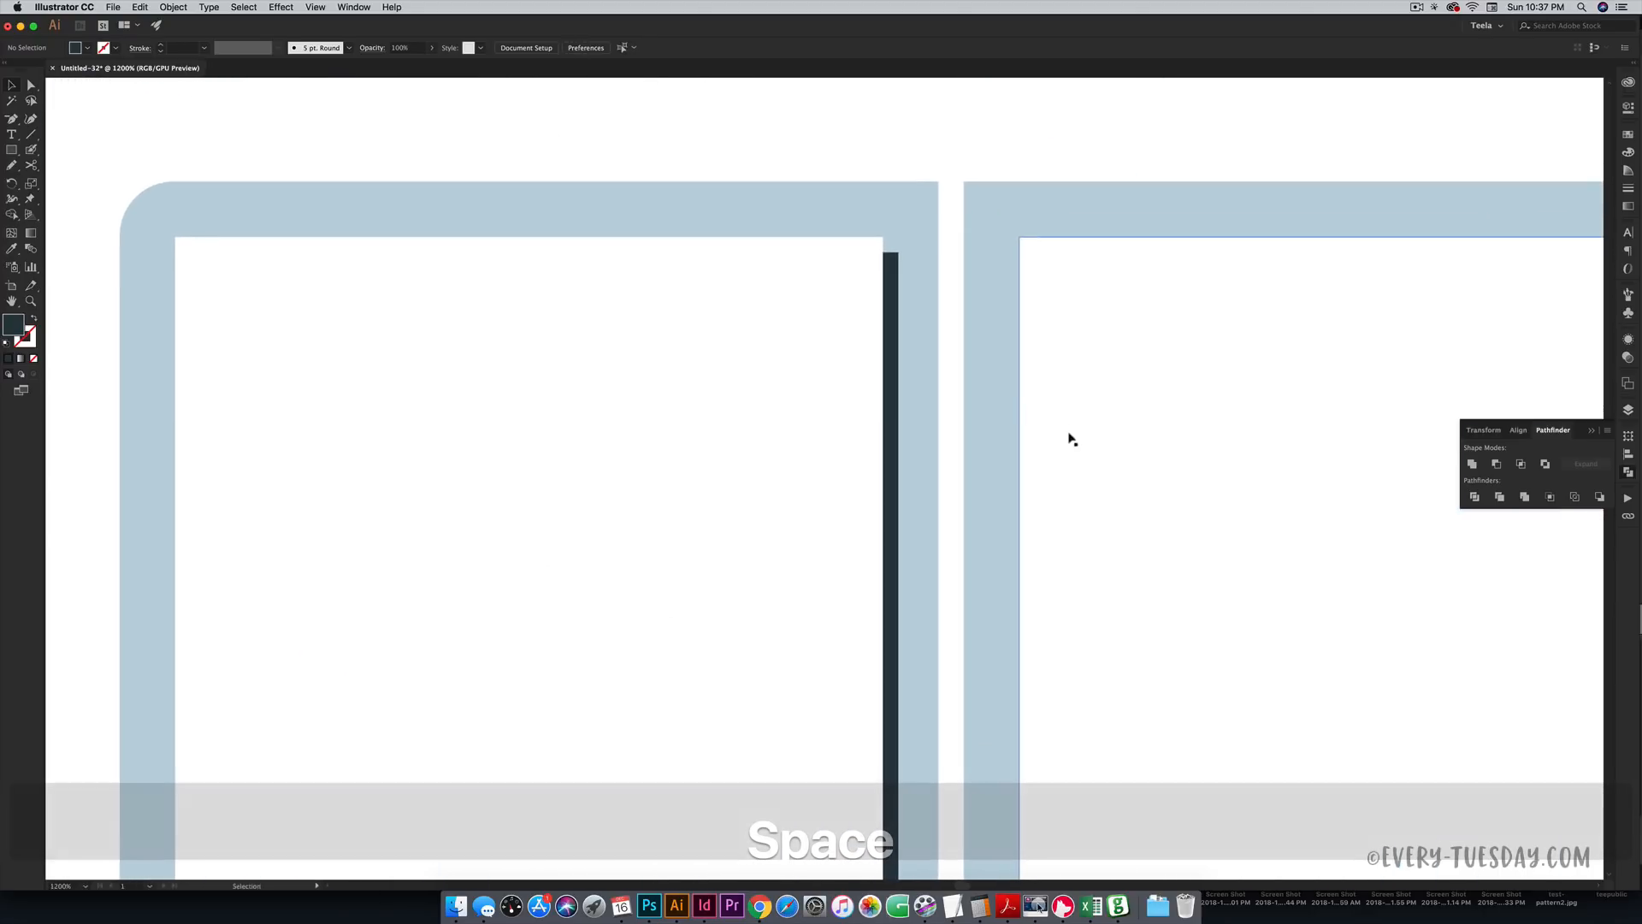
{"action": "left_click", "coordinate": [12, 150]}
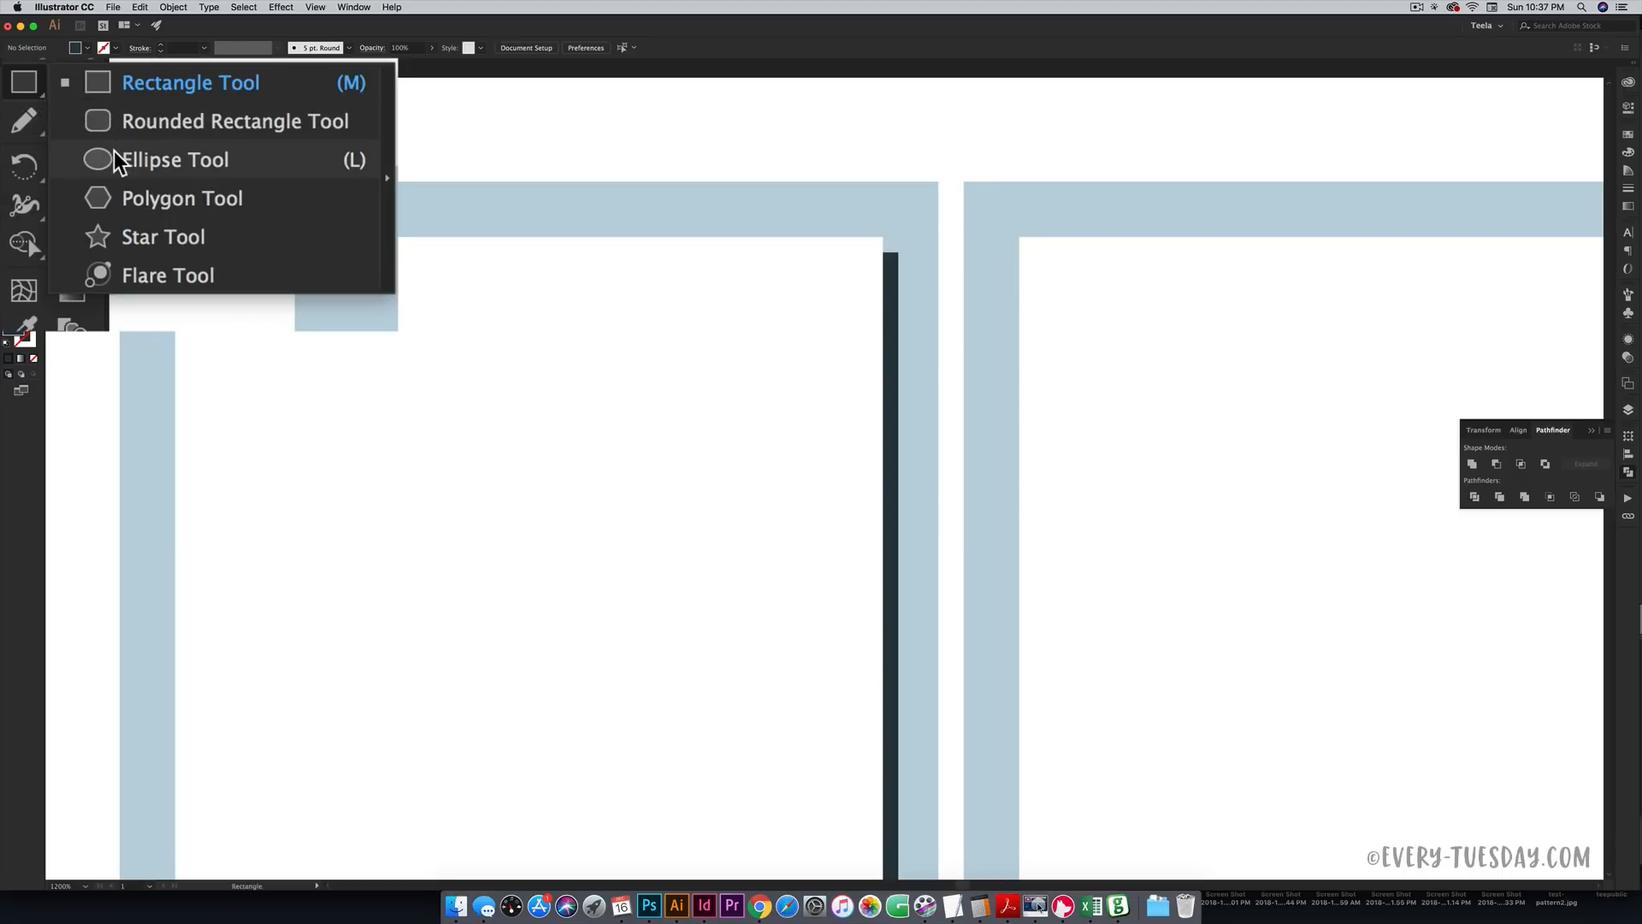
{"action": "left_click", "coordinate": [114, 157]}
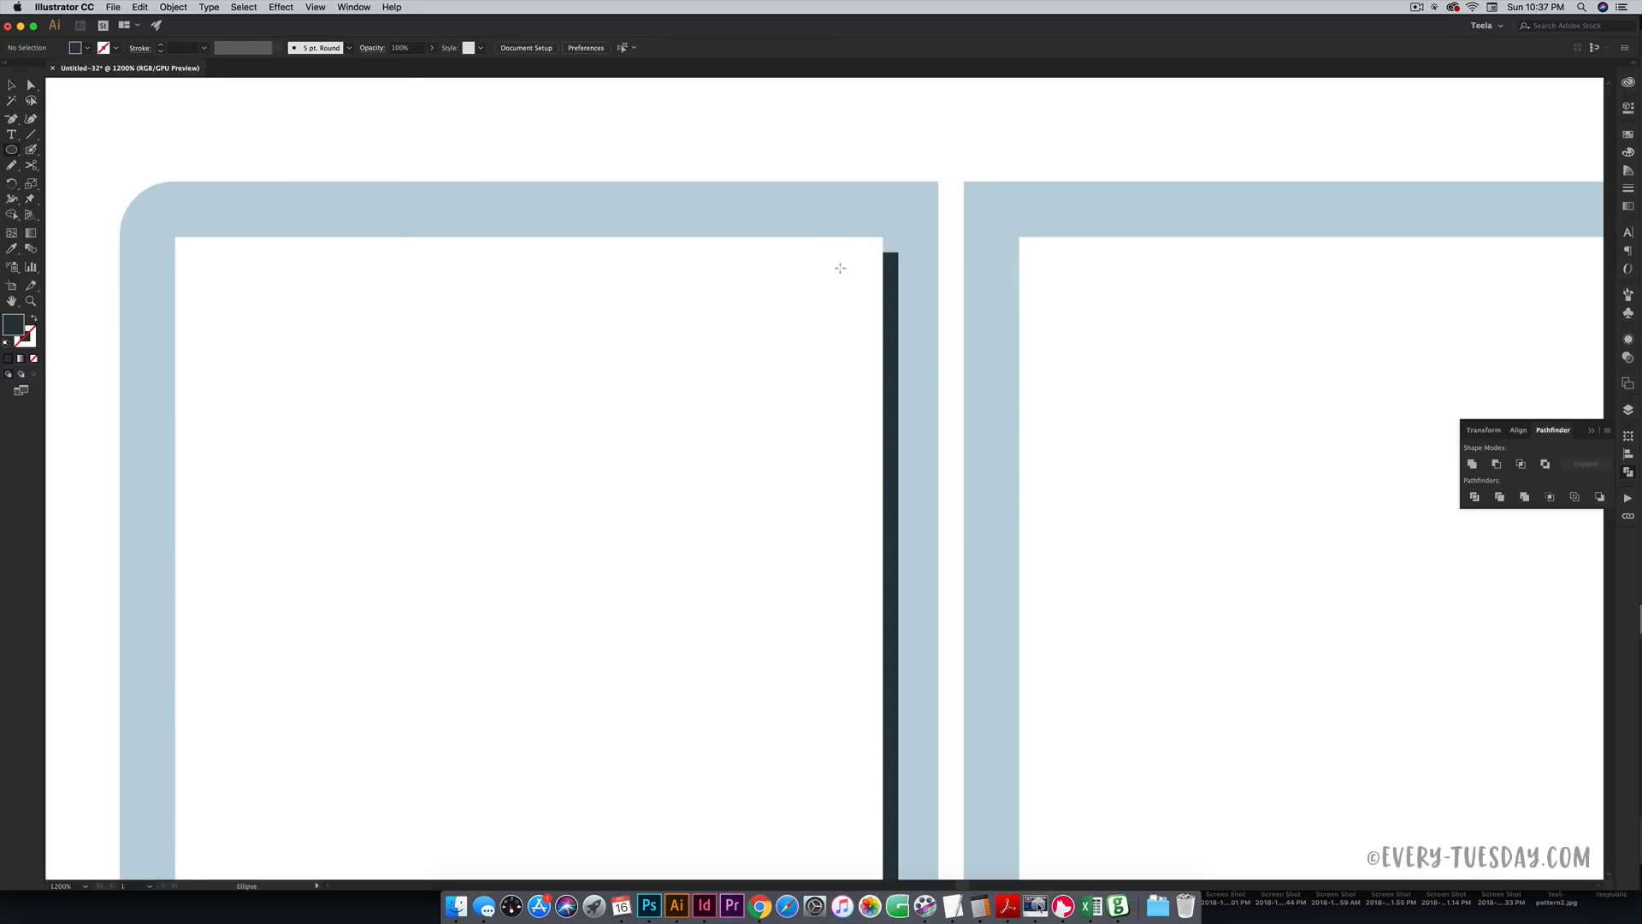
{"action": "left_click_drag", "start_coordinate": [840, 267], "coordinate": [857, 286]}
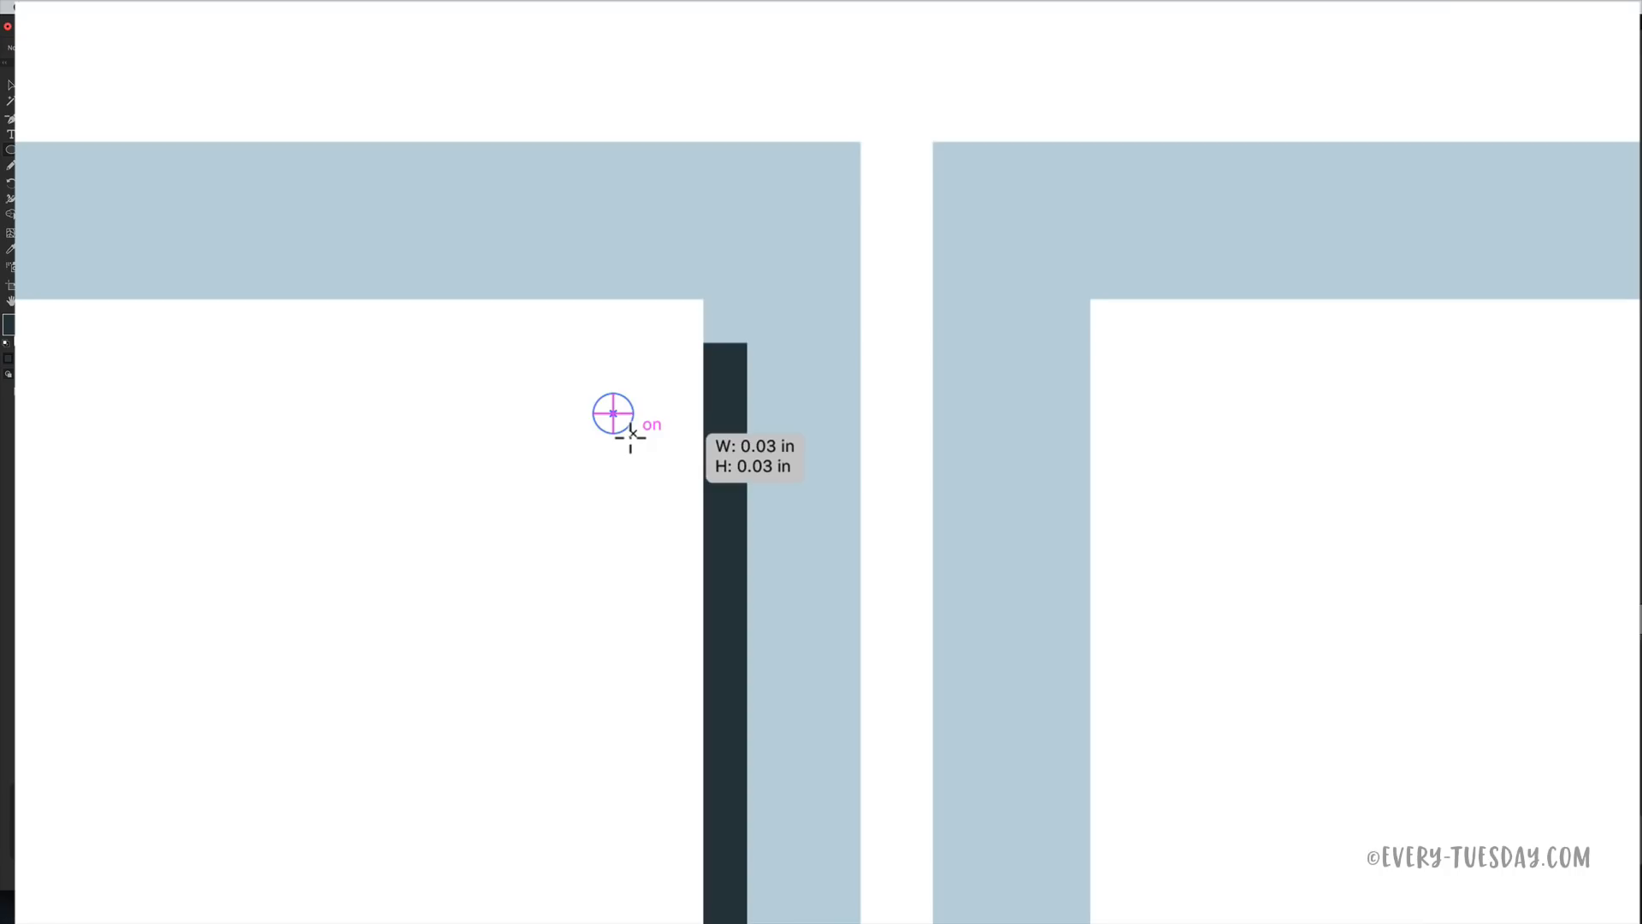
{"action": "left_click_drag", "start_coordinate": [630, 437], "coordinate": [652, 455]}
- Copy the dot straight down to the bottom of the left page's right edge
{"action": "key", "text": "super+minus"}
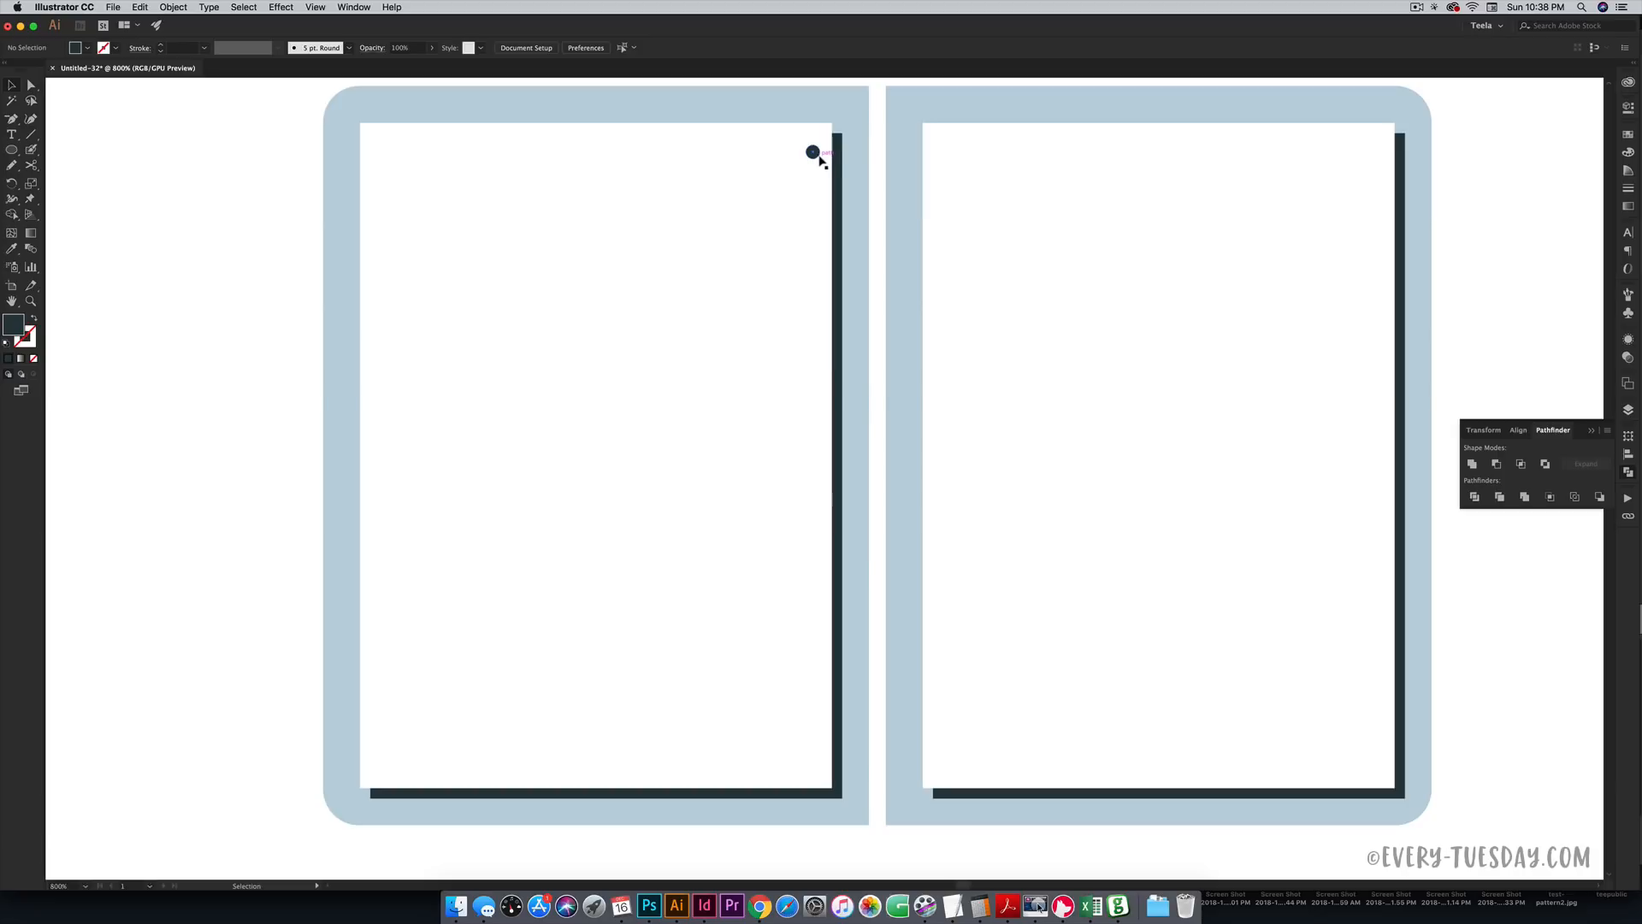
{"action": "left_click_drag", "start_coordinate": [817, 157], "coordinate": [815, 769]}
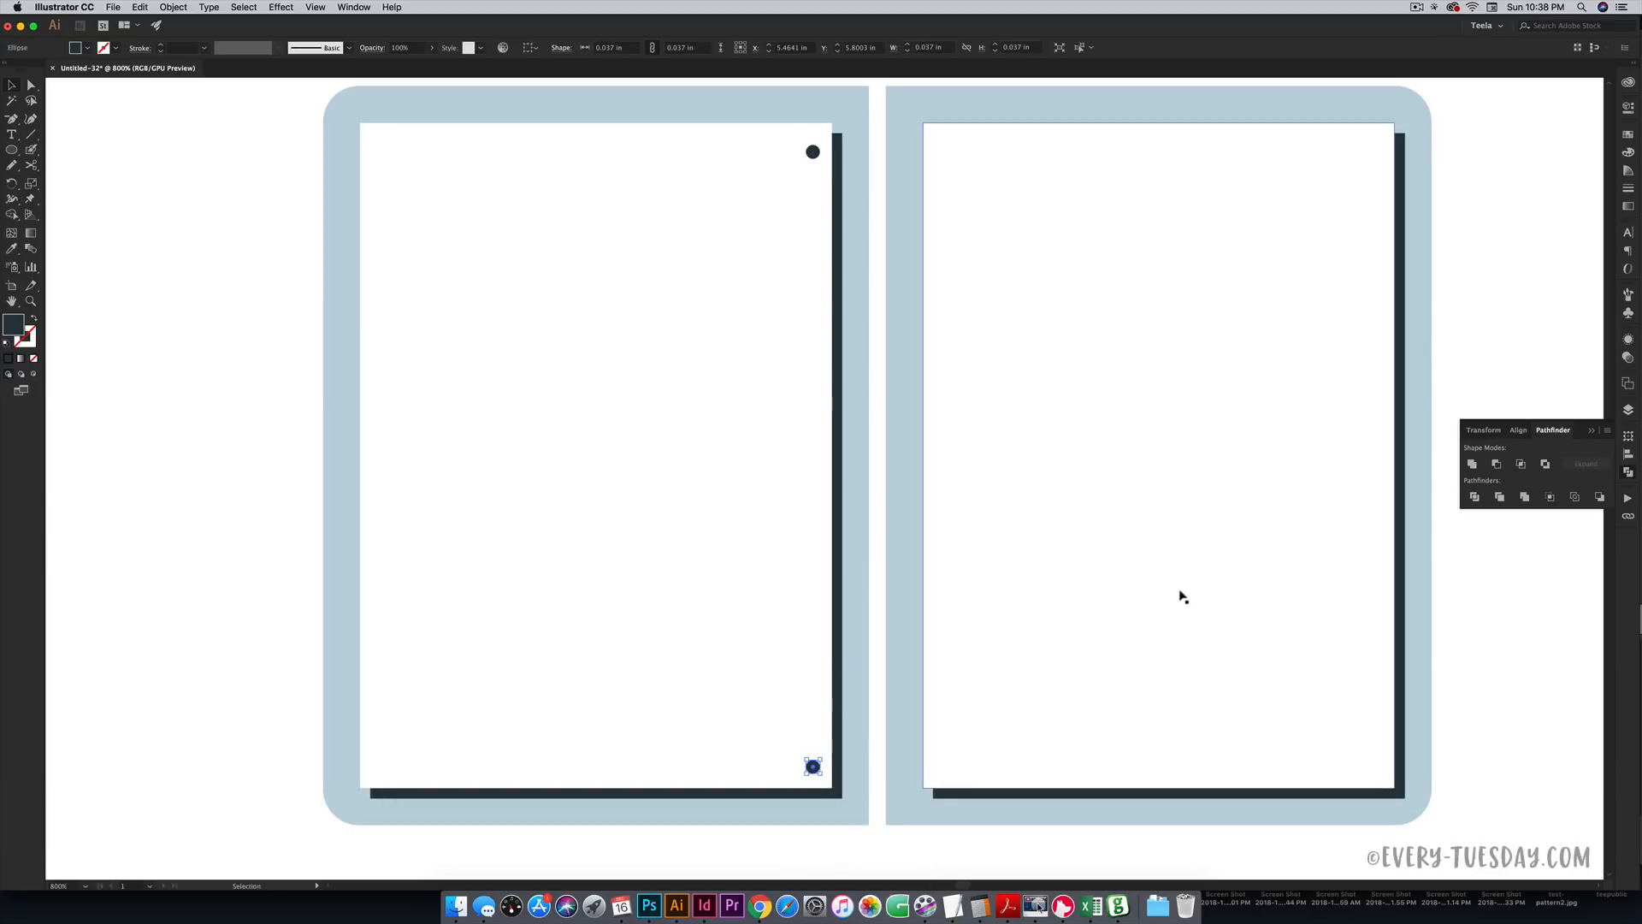
{"action": "left_click", "coordinate": [1464, 605]}
{"action": "left_click_drag", "start_coordinate": [1118, 396], "coordinate": [1144, 344]}
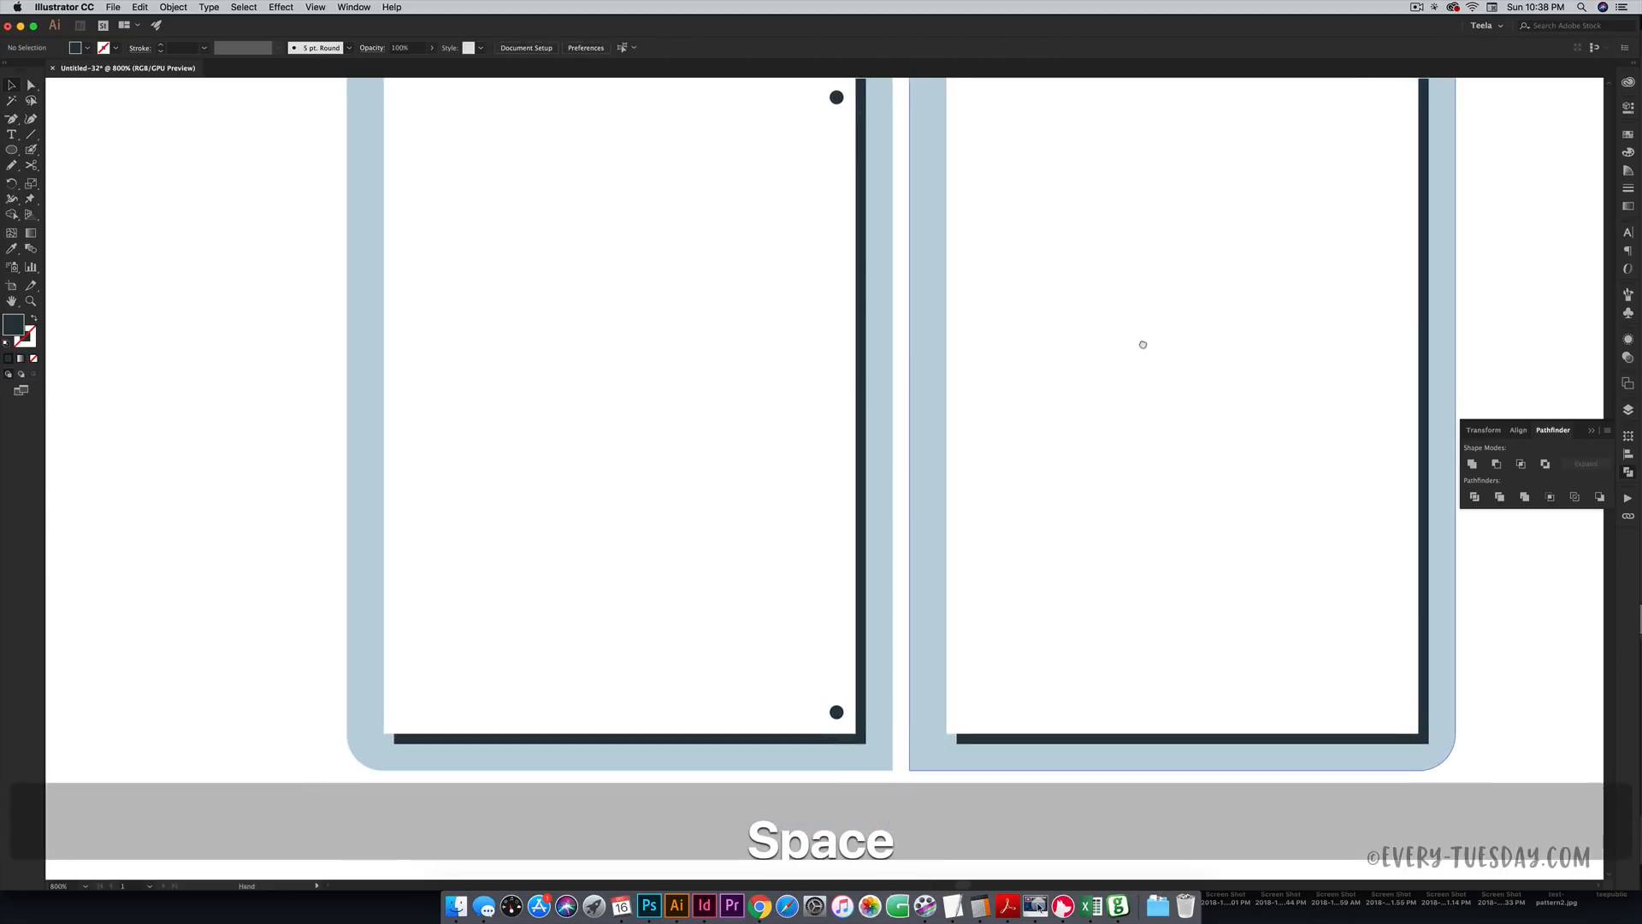
{"action": "left_click_drag", "start_coordinate": [1023, 342], "coordinate": [1038, 366]}
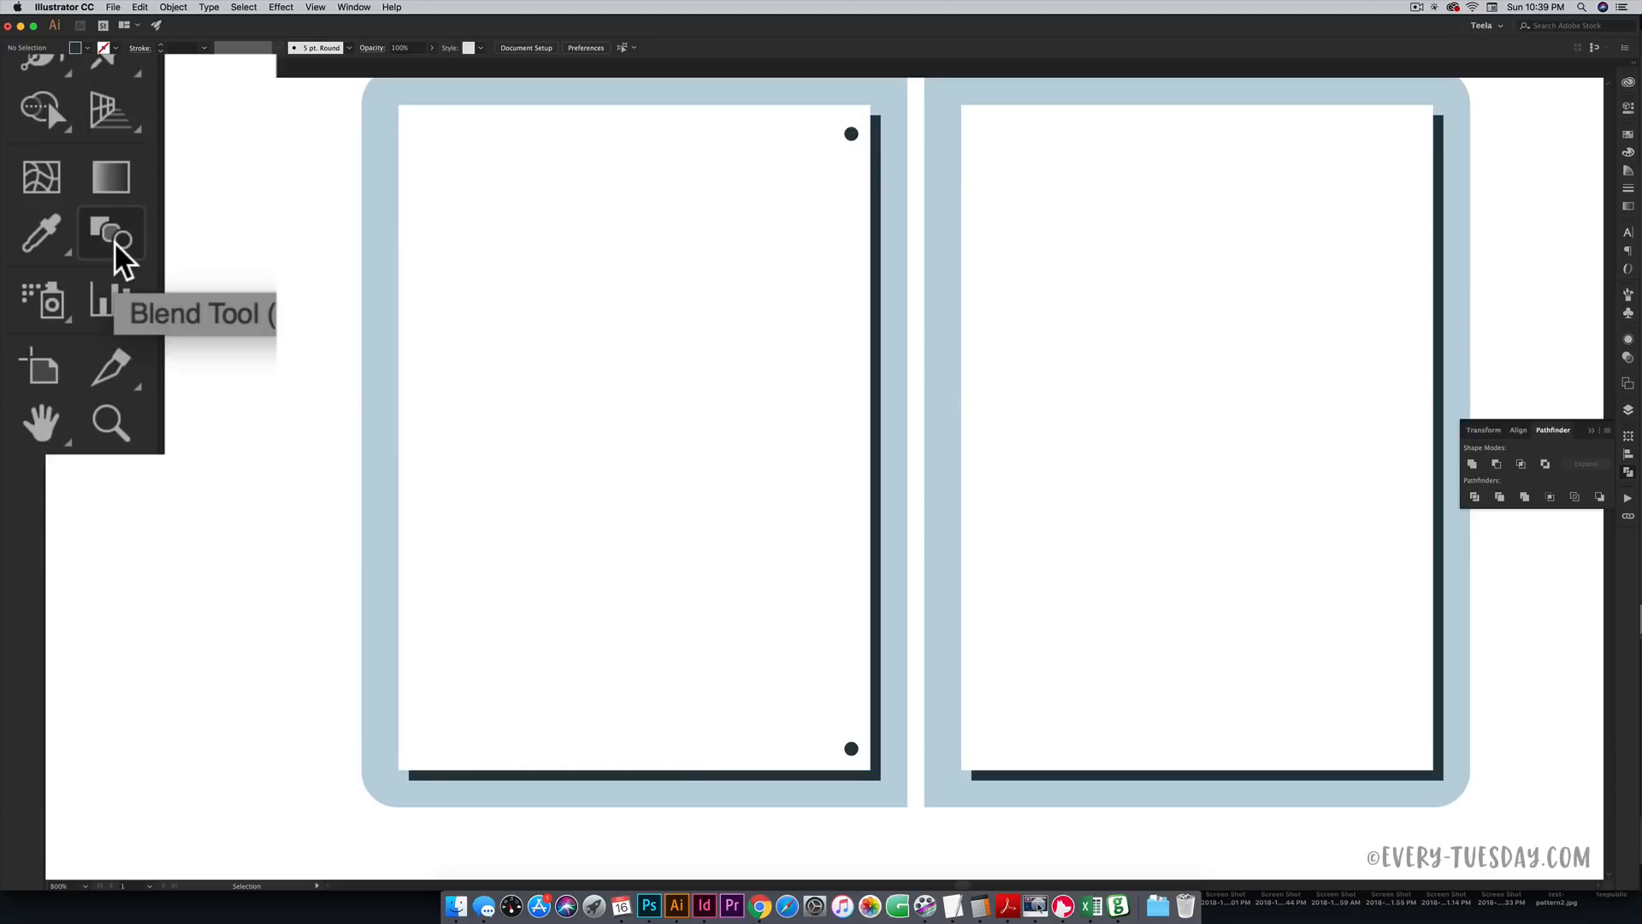
- Blend the top and bottom dots with 10 specified steps into a dot column
{"action": "double_click", "coordinate": [30, 248]}
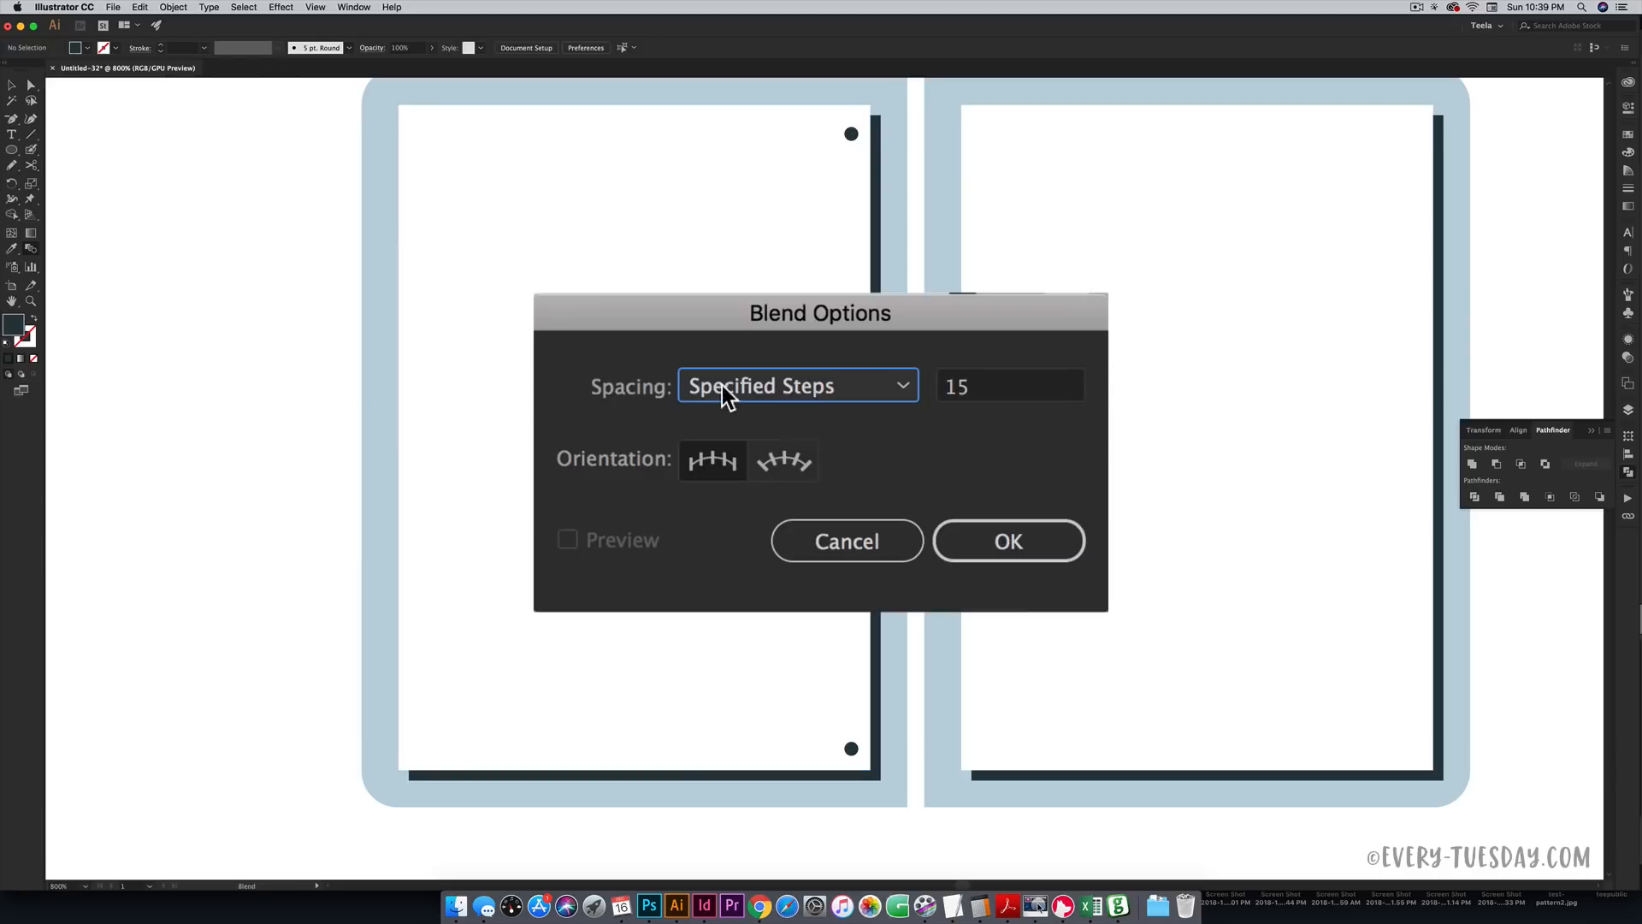
{"action": "left_click", "coordinate": [802, 427]}
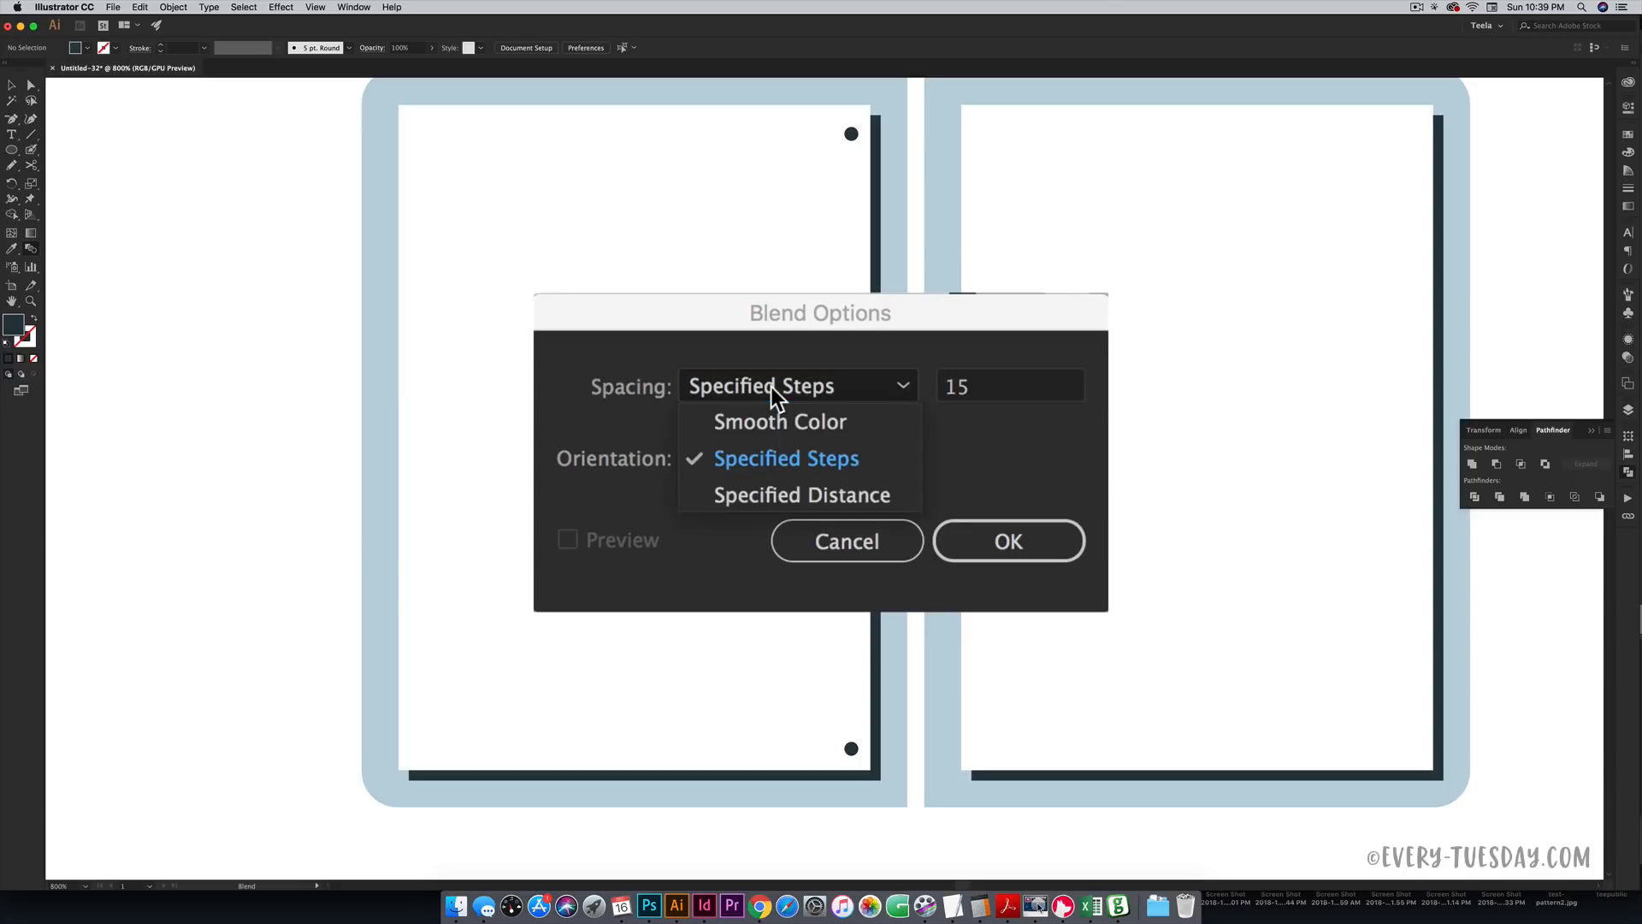
{"action": "left_click", "coordinate": [826, 460]}
{"action": "left_click", "coordinate": [944, 385]}
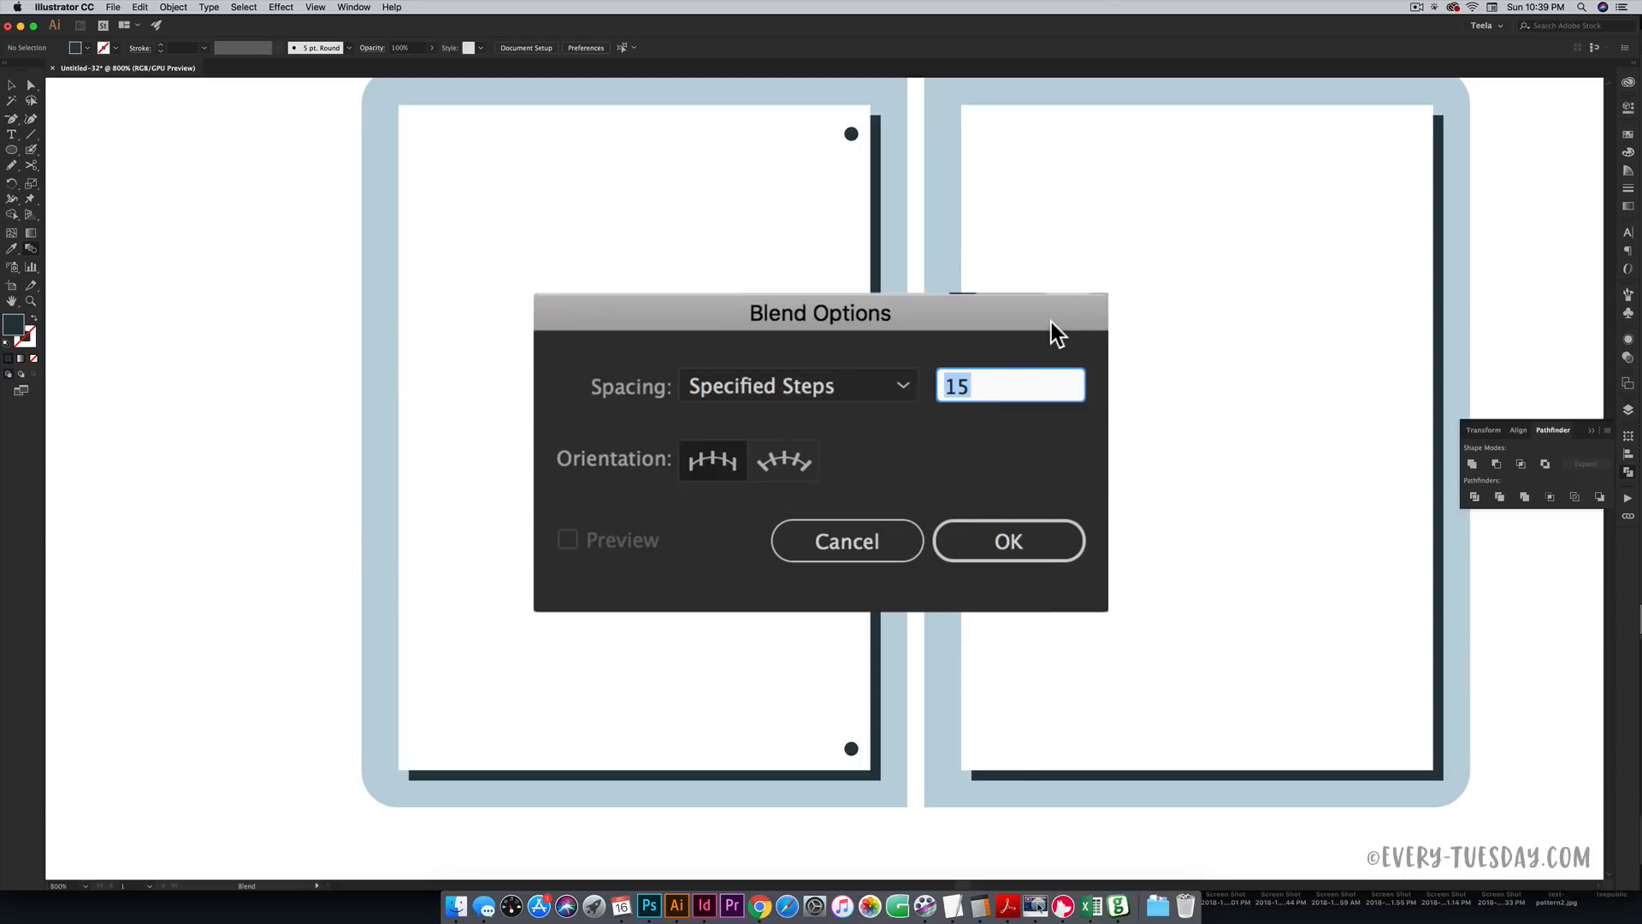
{"action": "type", "text": "10"}
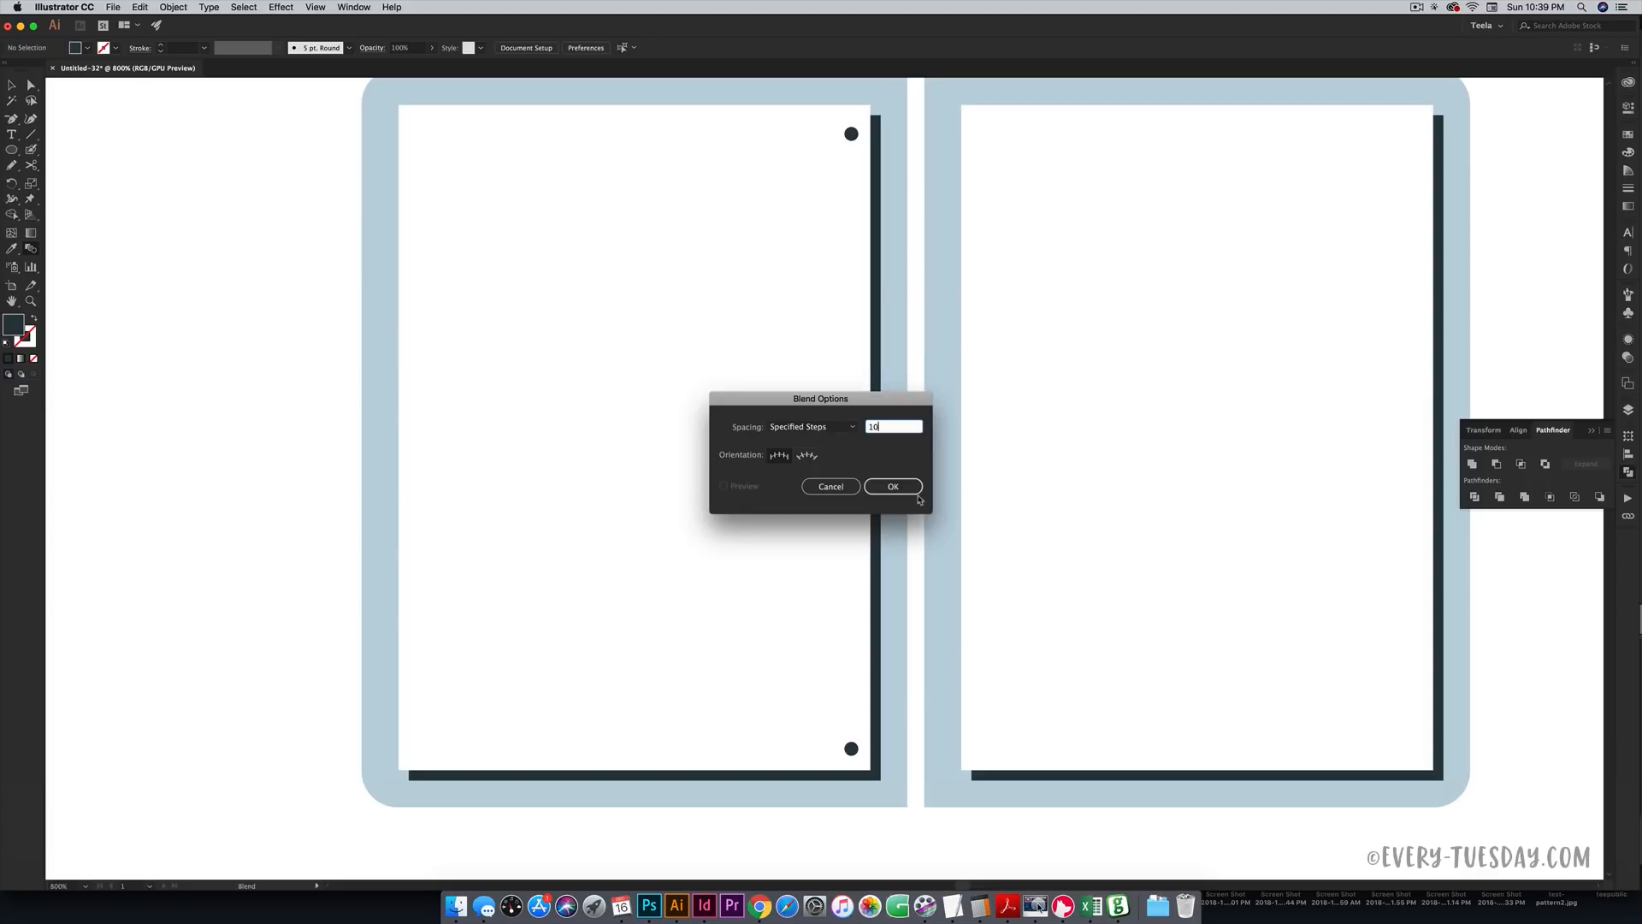
{"action": "left_click", "coordinate": [918, 497]}
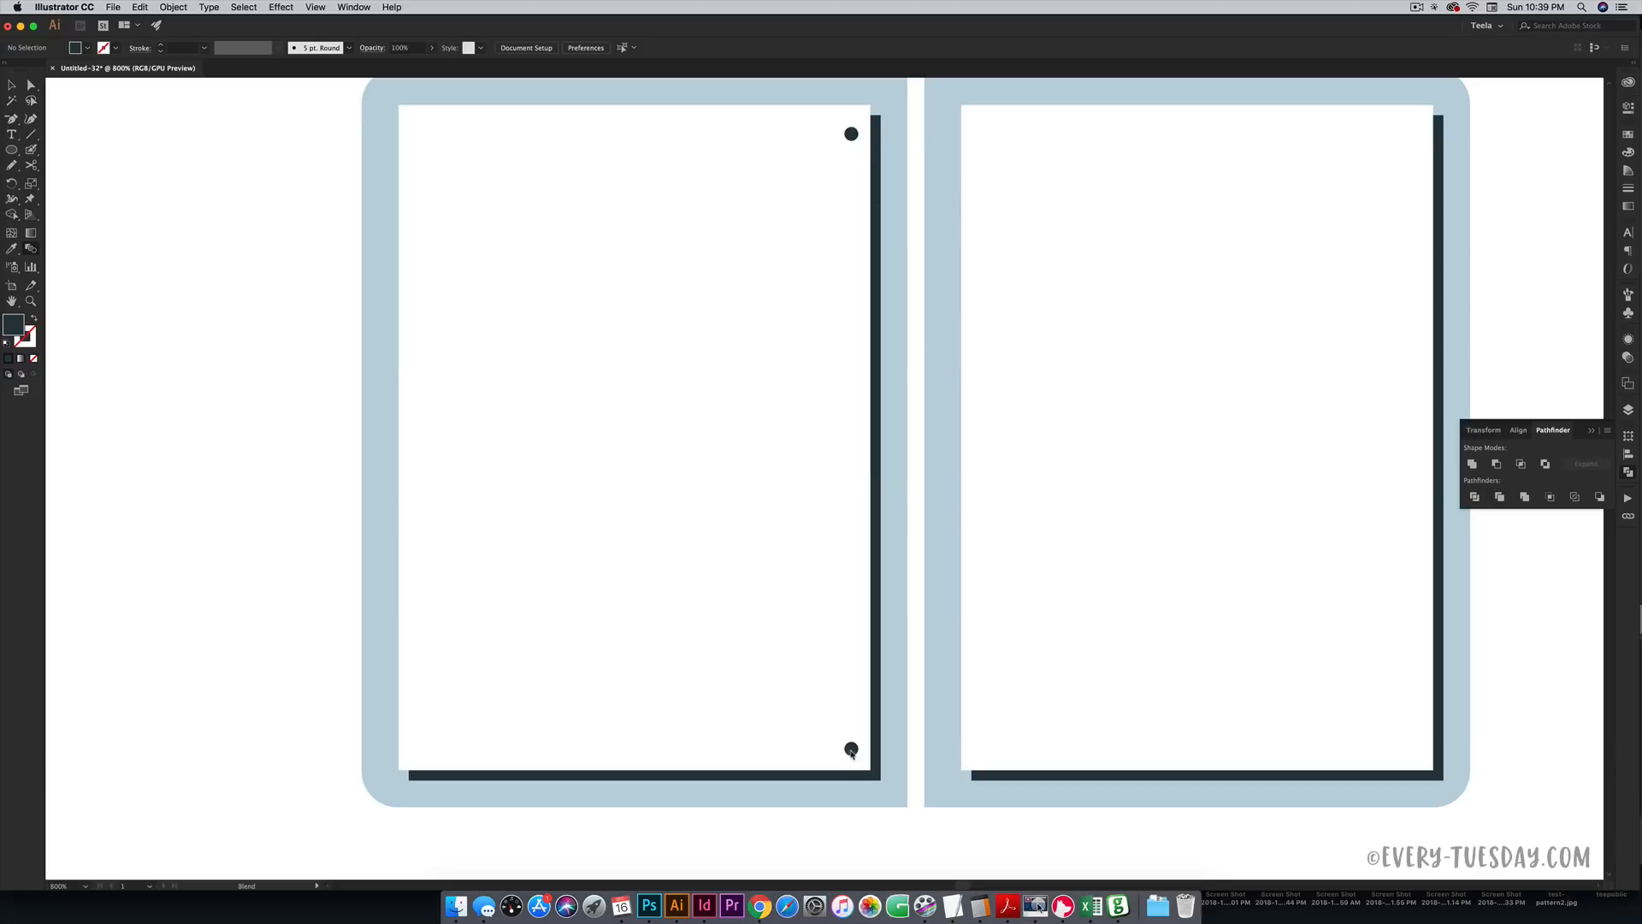
{"action": "left_click", "coordinate": [851, 749]}
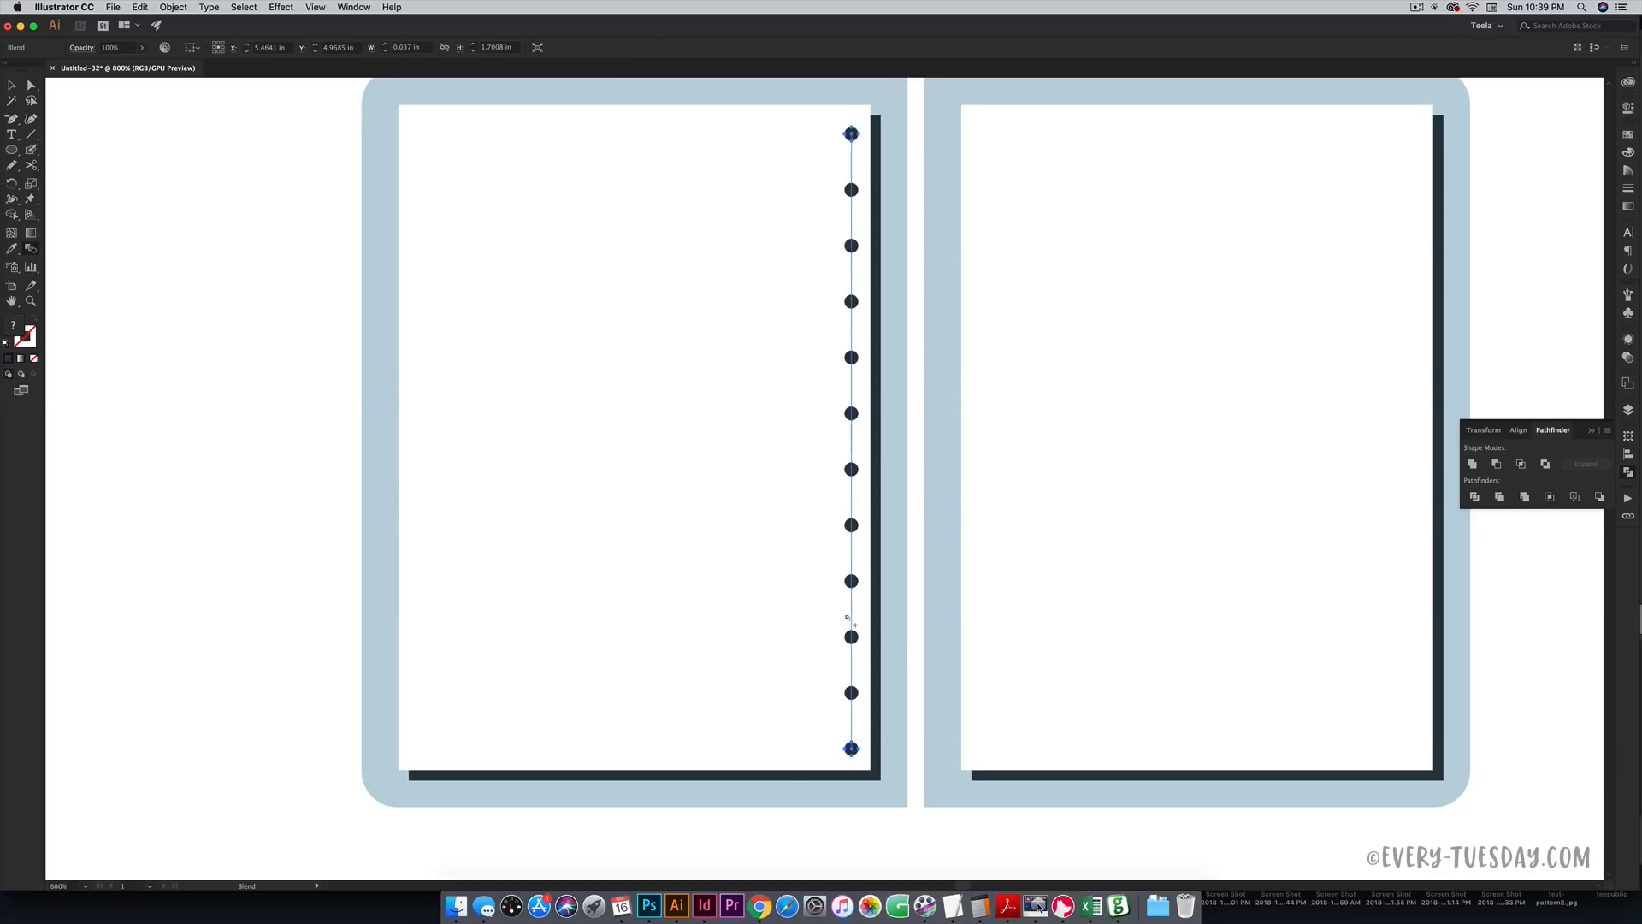
- Copy the dot column straight across to the right page's left edge
{"action": "key", "text": "v"}
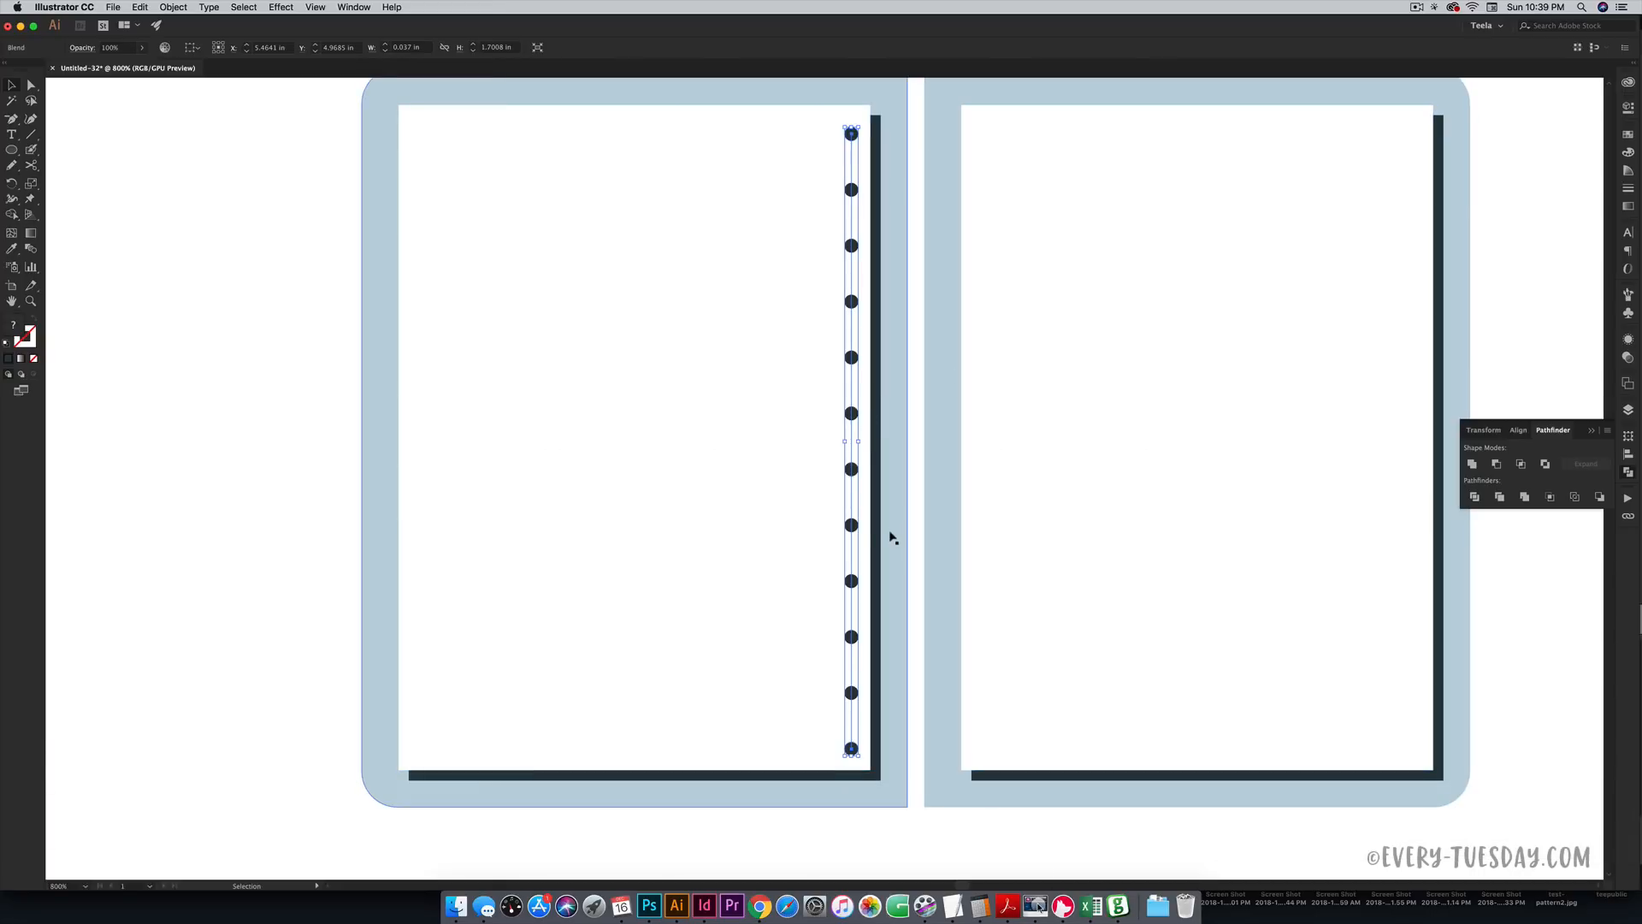
{"action": "left_click_drag", "start_coordinate": [855, 525], "coordinate": [979, 532]}
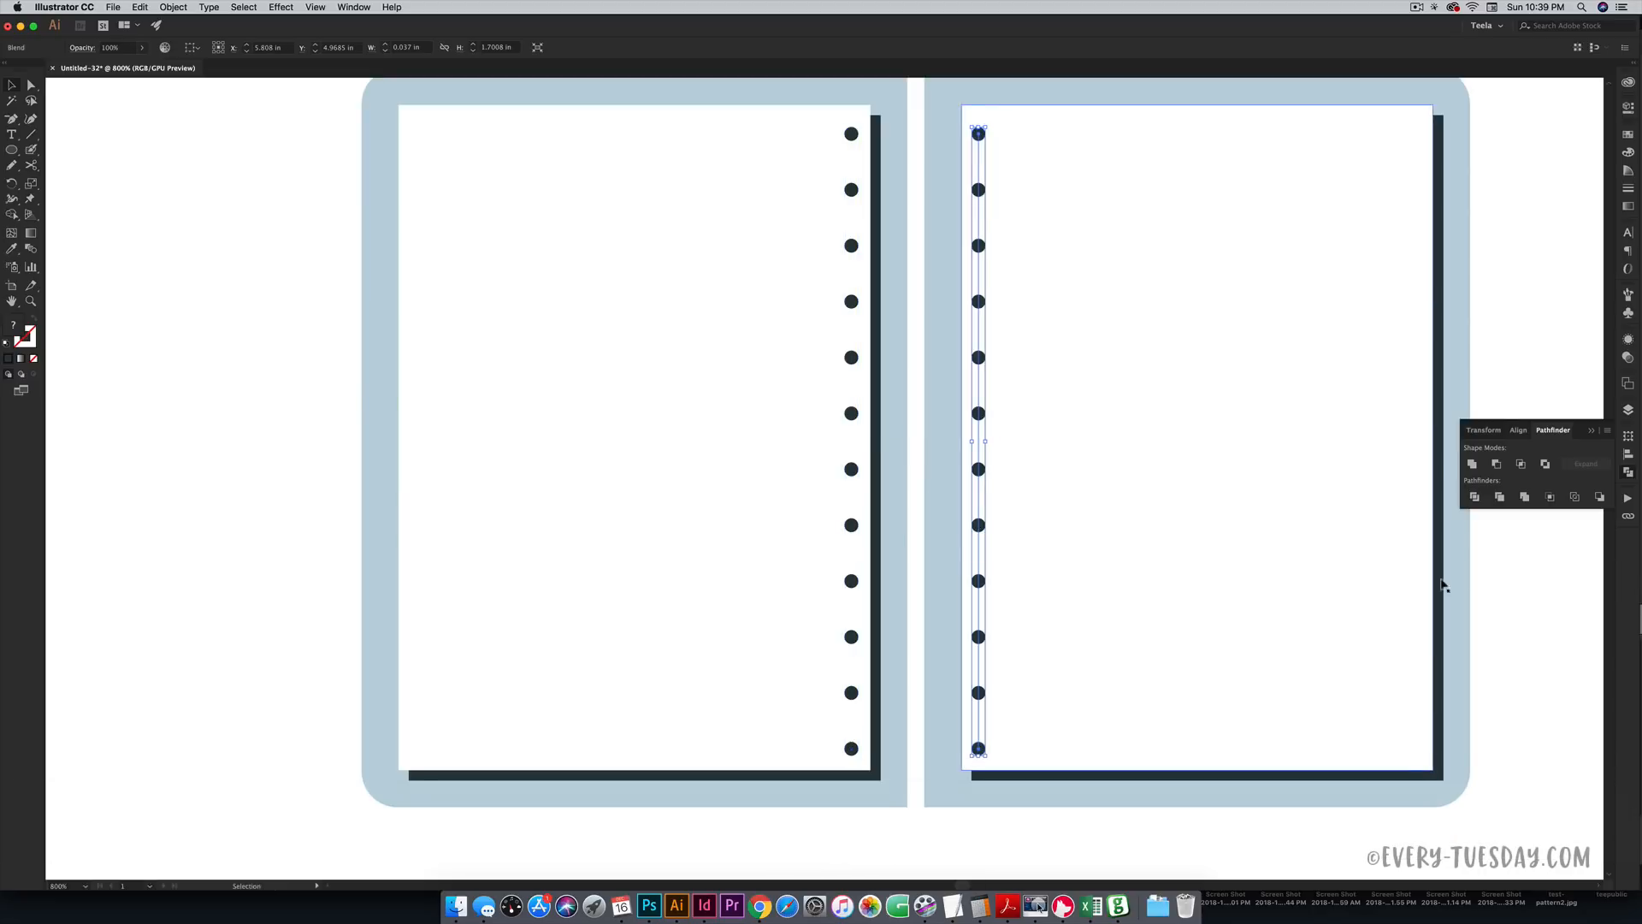
{"action": "left_click", "coordinate": [1535, 585]}
{"action": "key", "text": "space"}
{"action": "mouse_move", "coordinate": [1174, 313]}
{"action": "left_mouse_down"}
{"action": "mouse_move", "coordinate": [1172, 342]}
{"action": "mouse_move", "coordinate": [1173, 310]}
{"action": "left_mouse_up"}
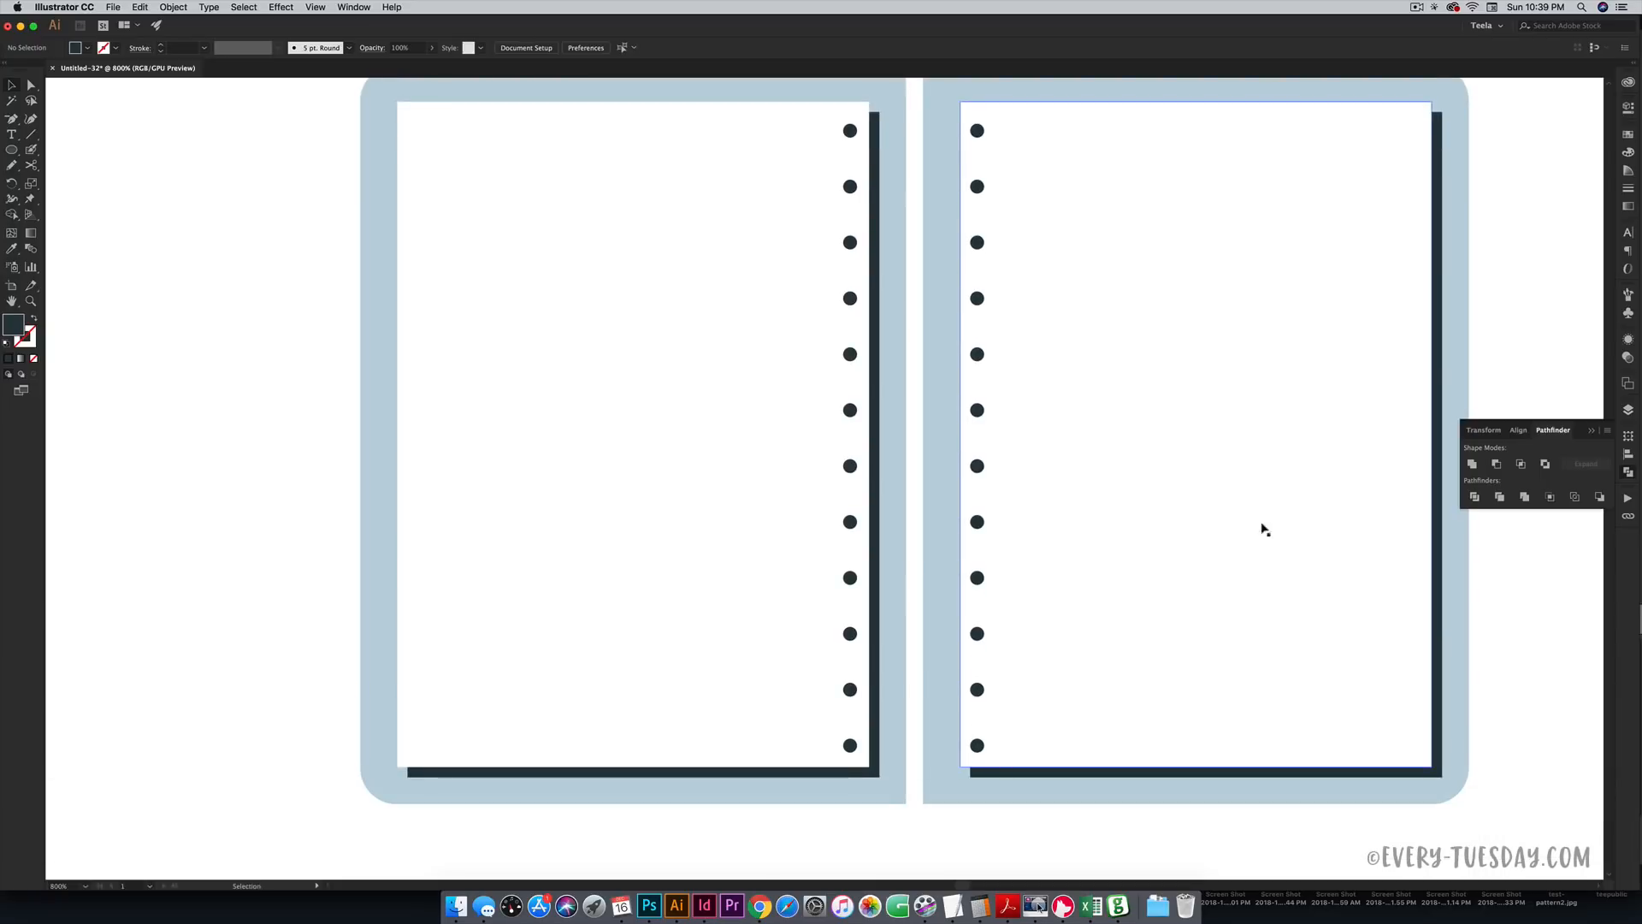
{"action": "scroll", "coordinate": [1264, 554], "scroll_direction": "up", "scroll_amount": 2}
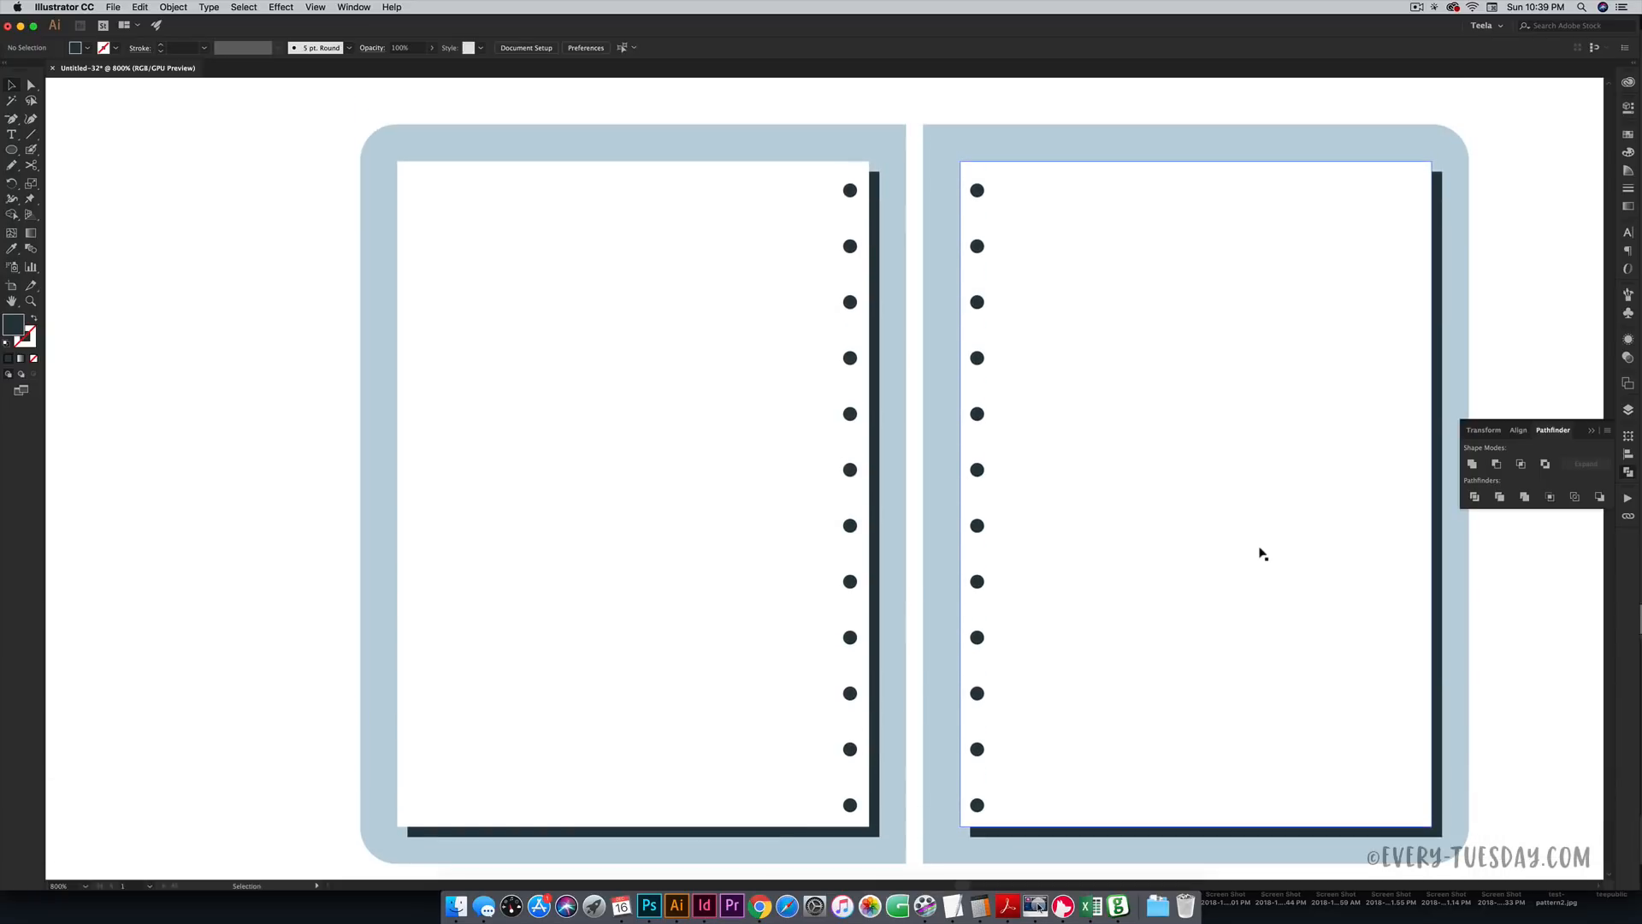
- Draw a thin rounded rectangle, 0.3563 × 0.0204 in, bridging the two top dots
{"action": "left_click", "coordinate": [11, 150]}
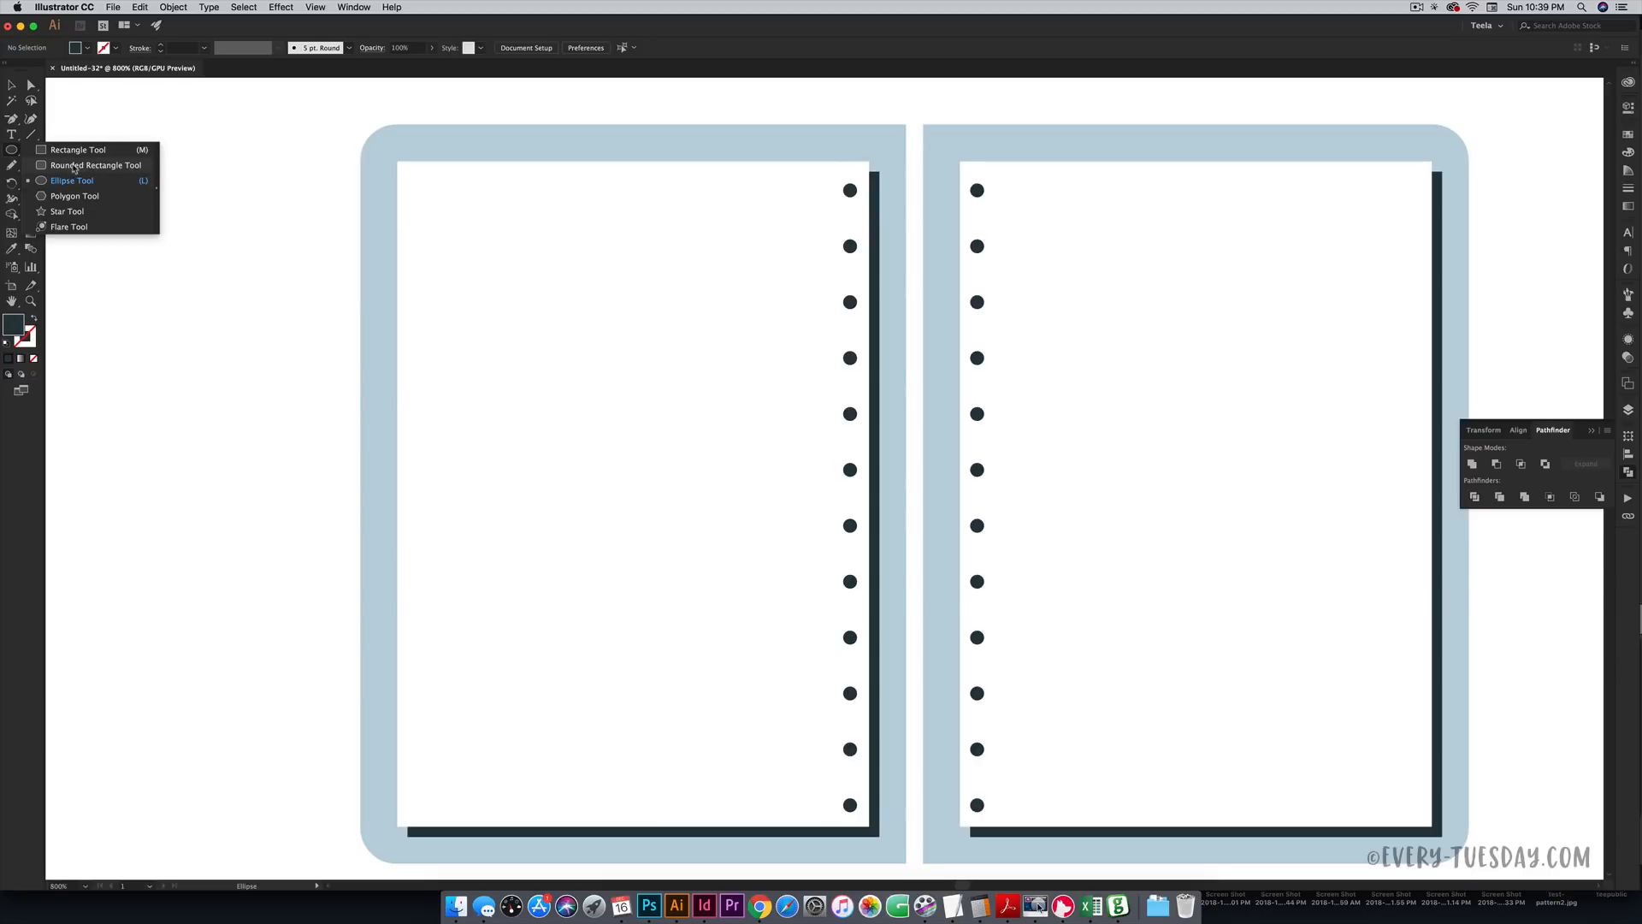
{"action": "left_click", "coordinate": [74, 166]}
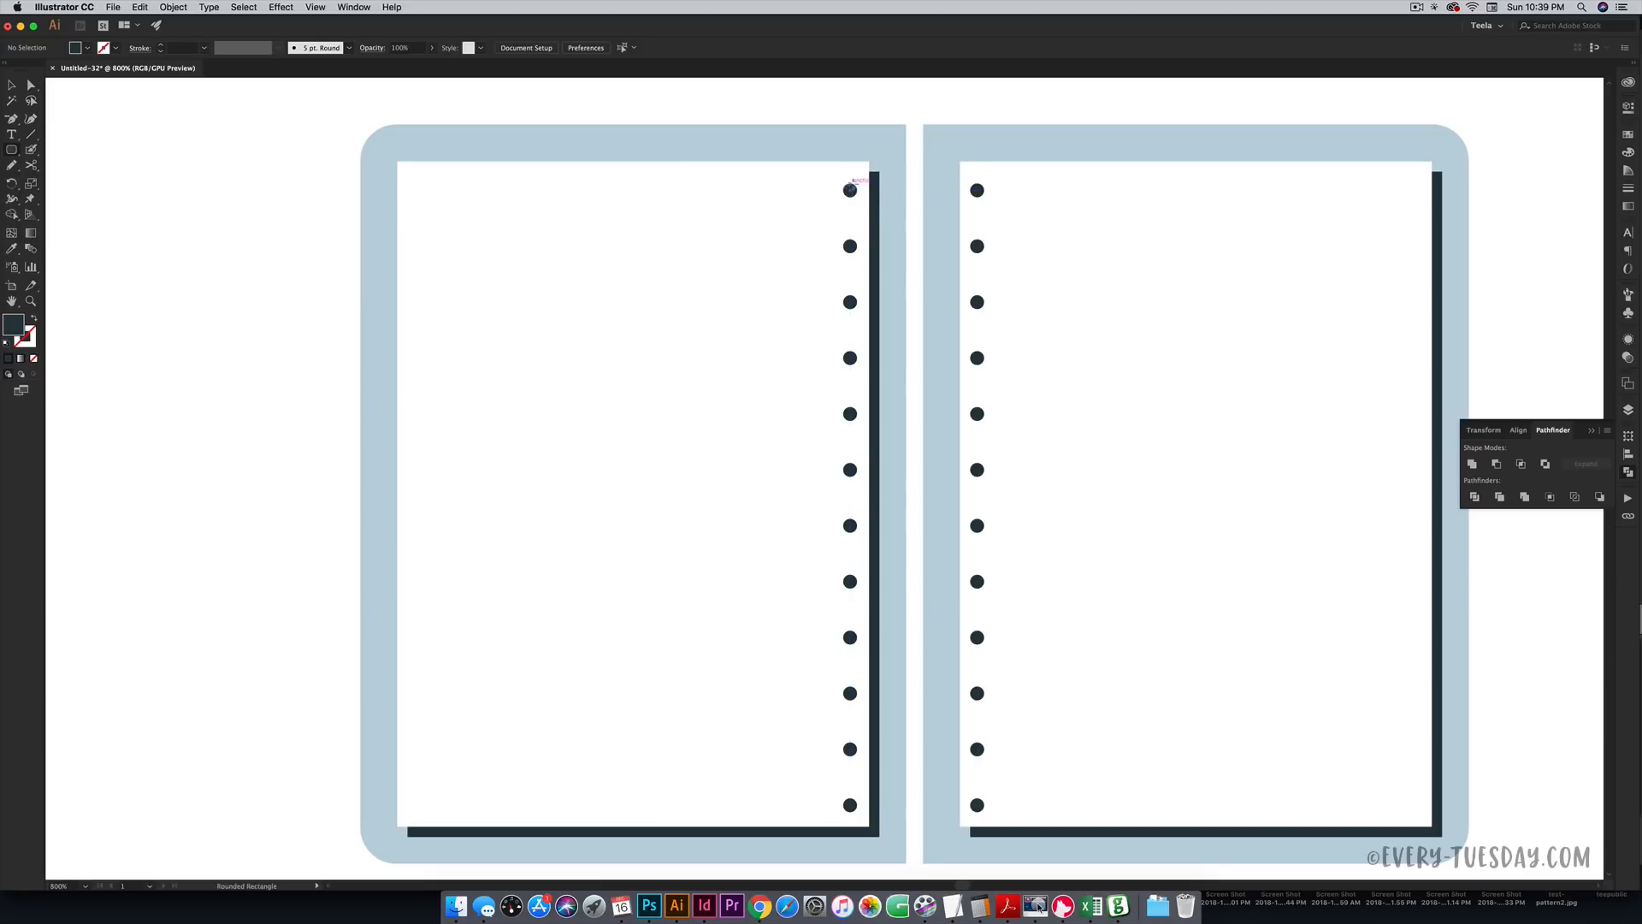
{"action": "key", "text": "super+equal"}
{"action": "key", "text": "super+equal"}
{"action": "key", "text": "super+equal"}
{"action": "key", "text": "super+equal"}
{"action": "key", "text": "space"}
{"action": "left_click_drag", "start_coordinate": [971, 82], "coordinate": [752, 675]}
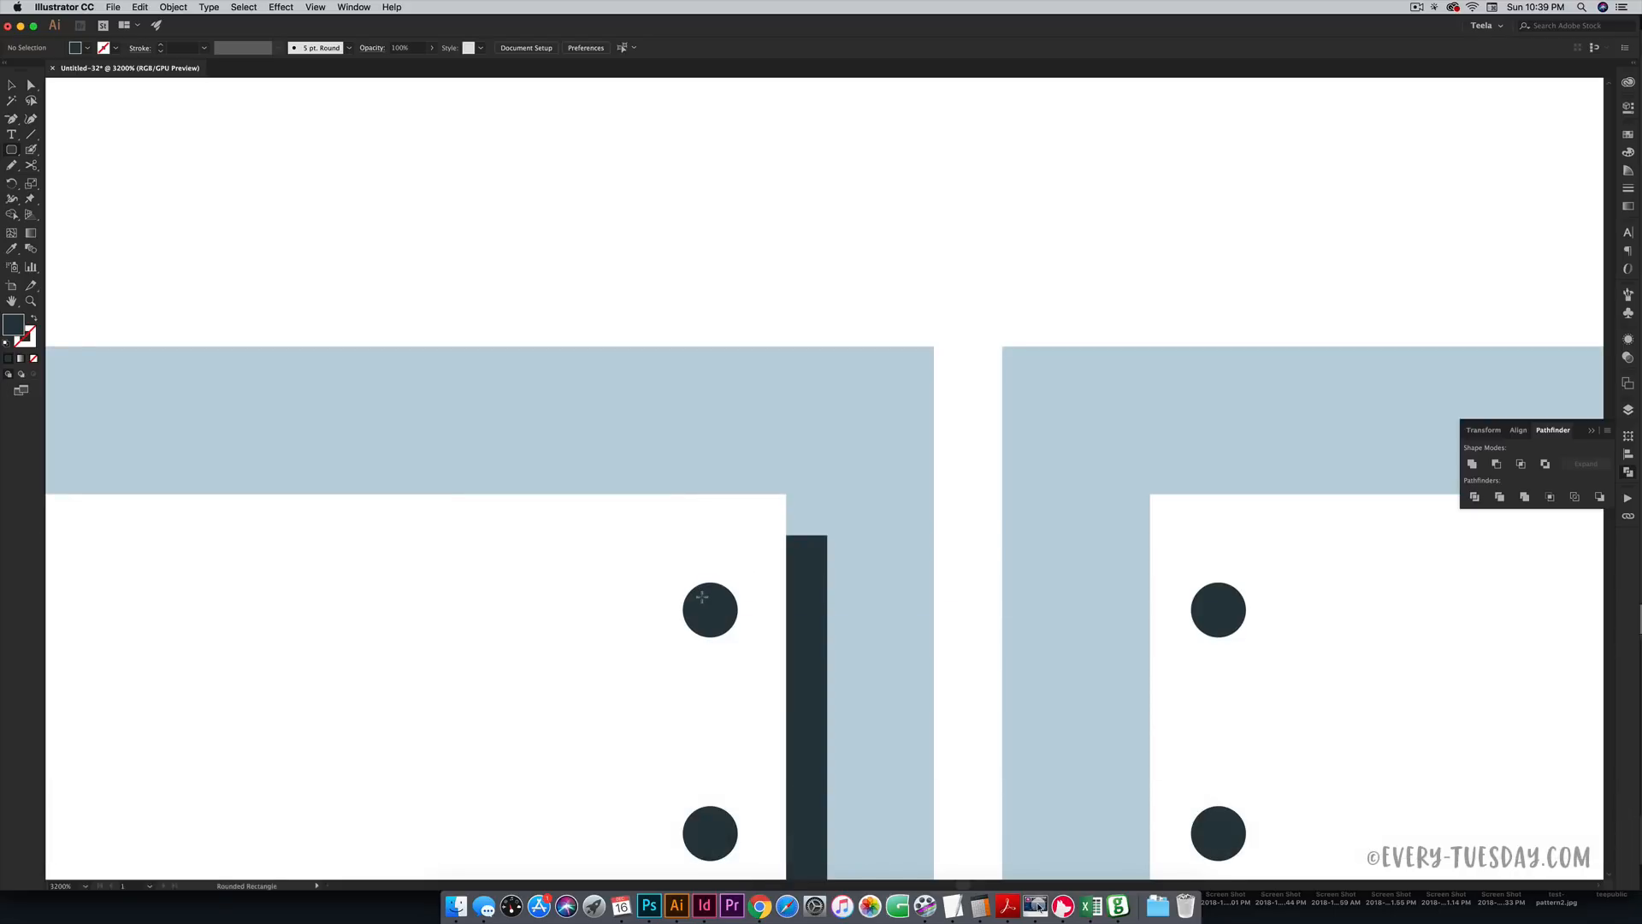
{"action": "left_click_drag", "start_coordinate": [702, 595], "coordinate": [1228, 624]}
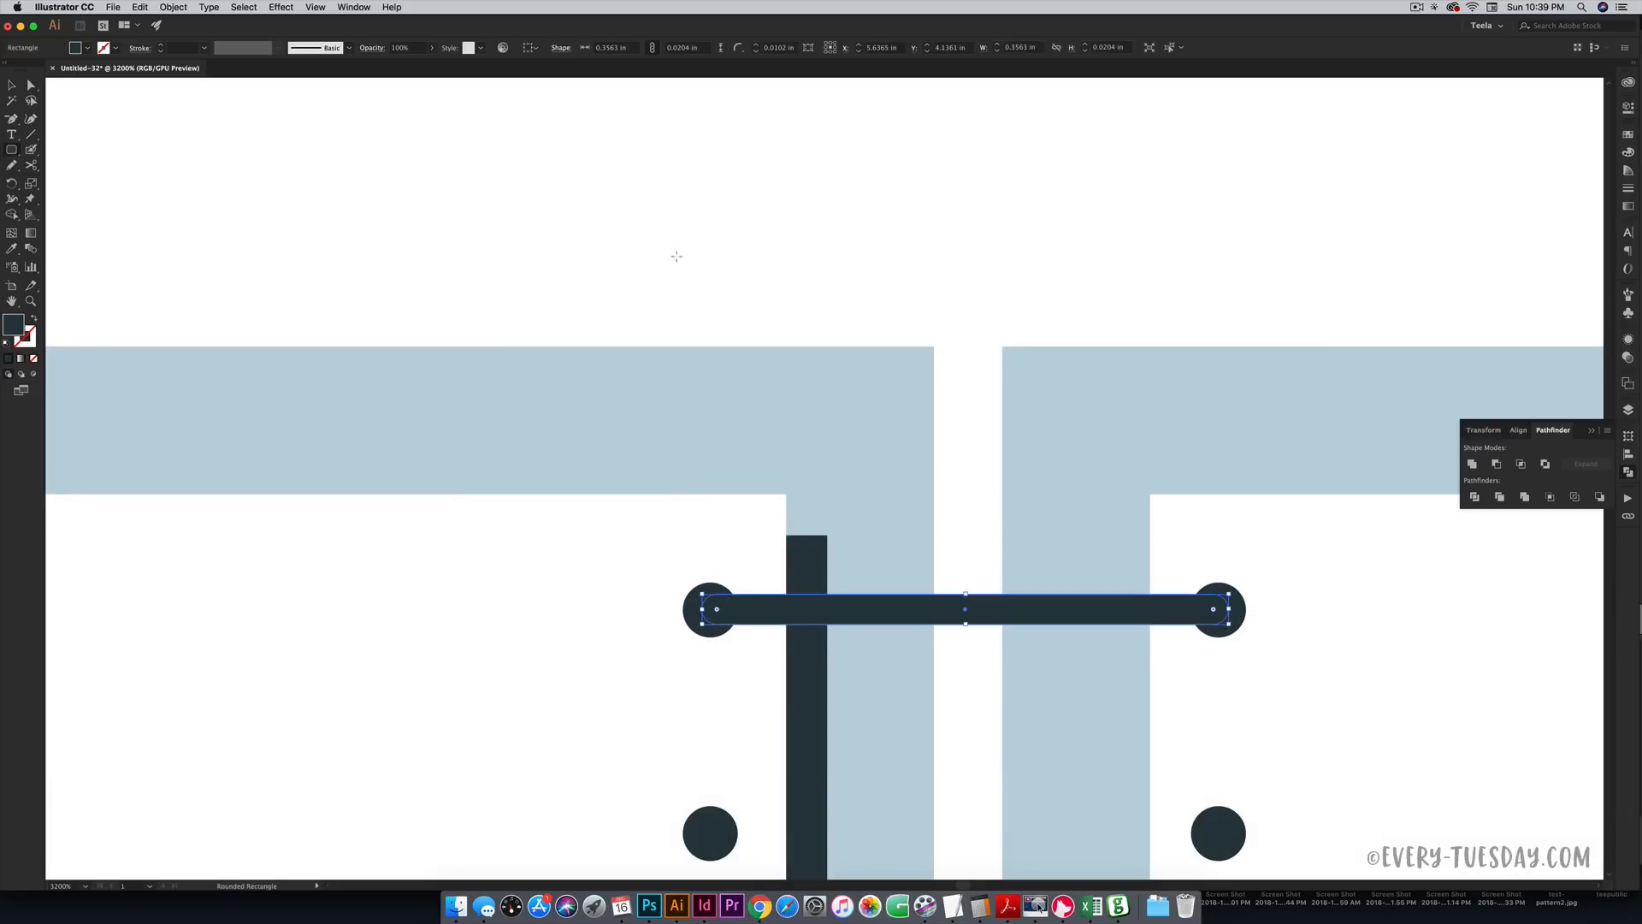
{"action": "left_click", "coordinate": [683, 264]}
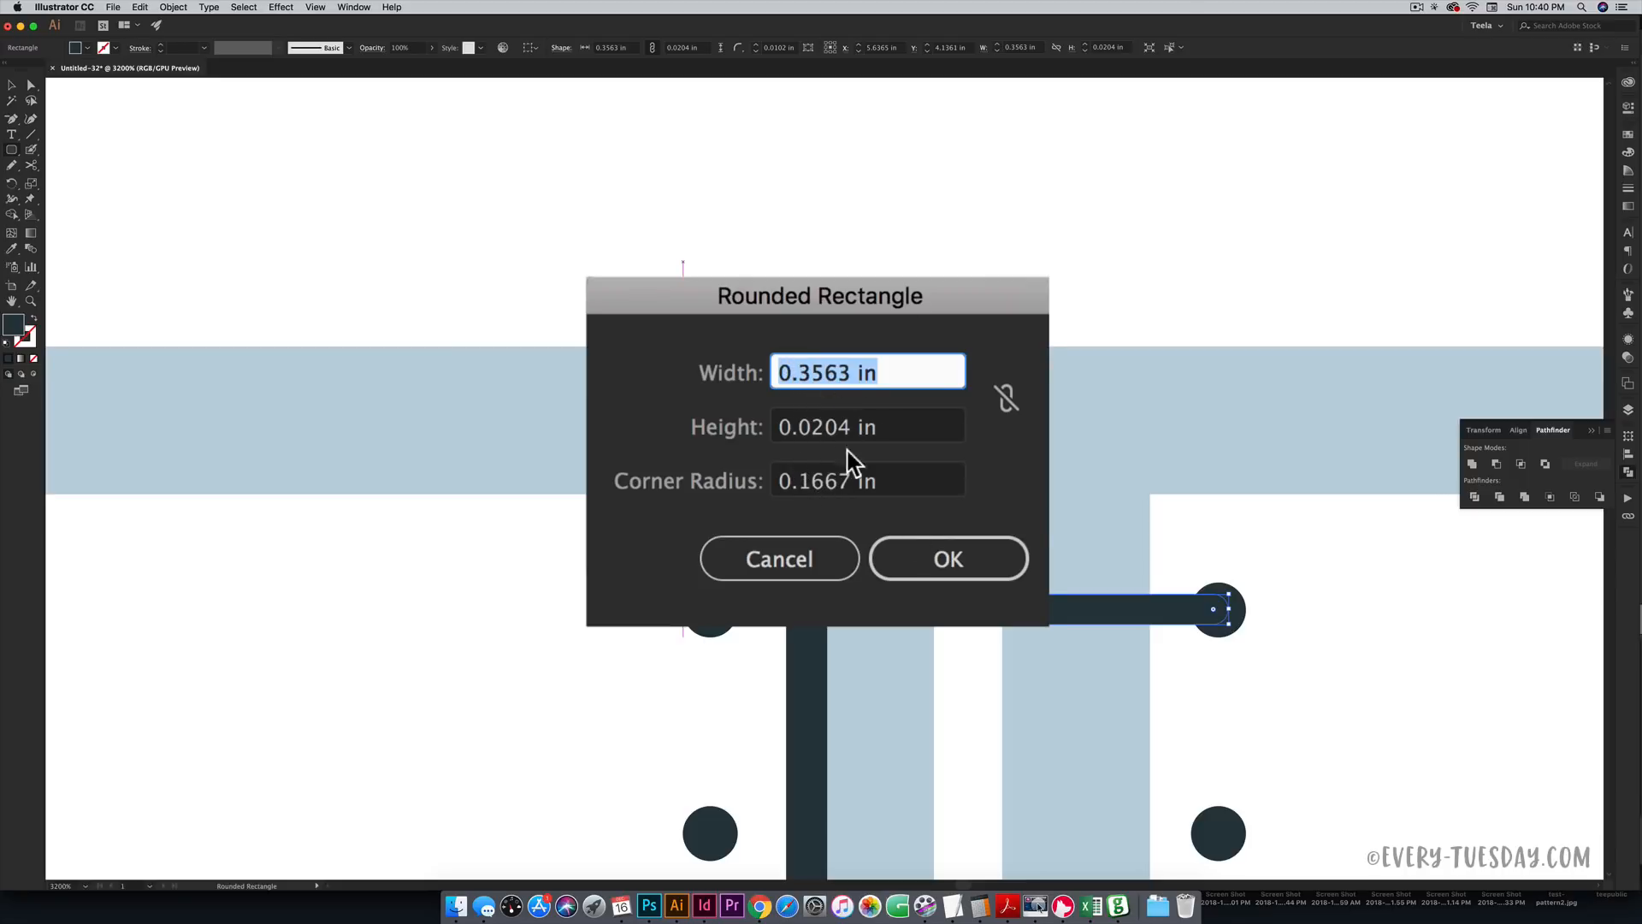
{"action": "key", "text": "Return"}
{"action": "key", "text": "v"}
{"action": "left_click", "coordinate": [1090, 621]}
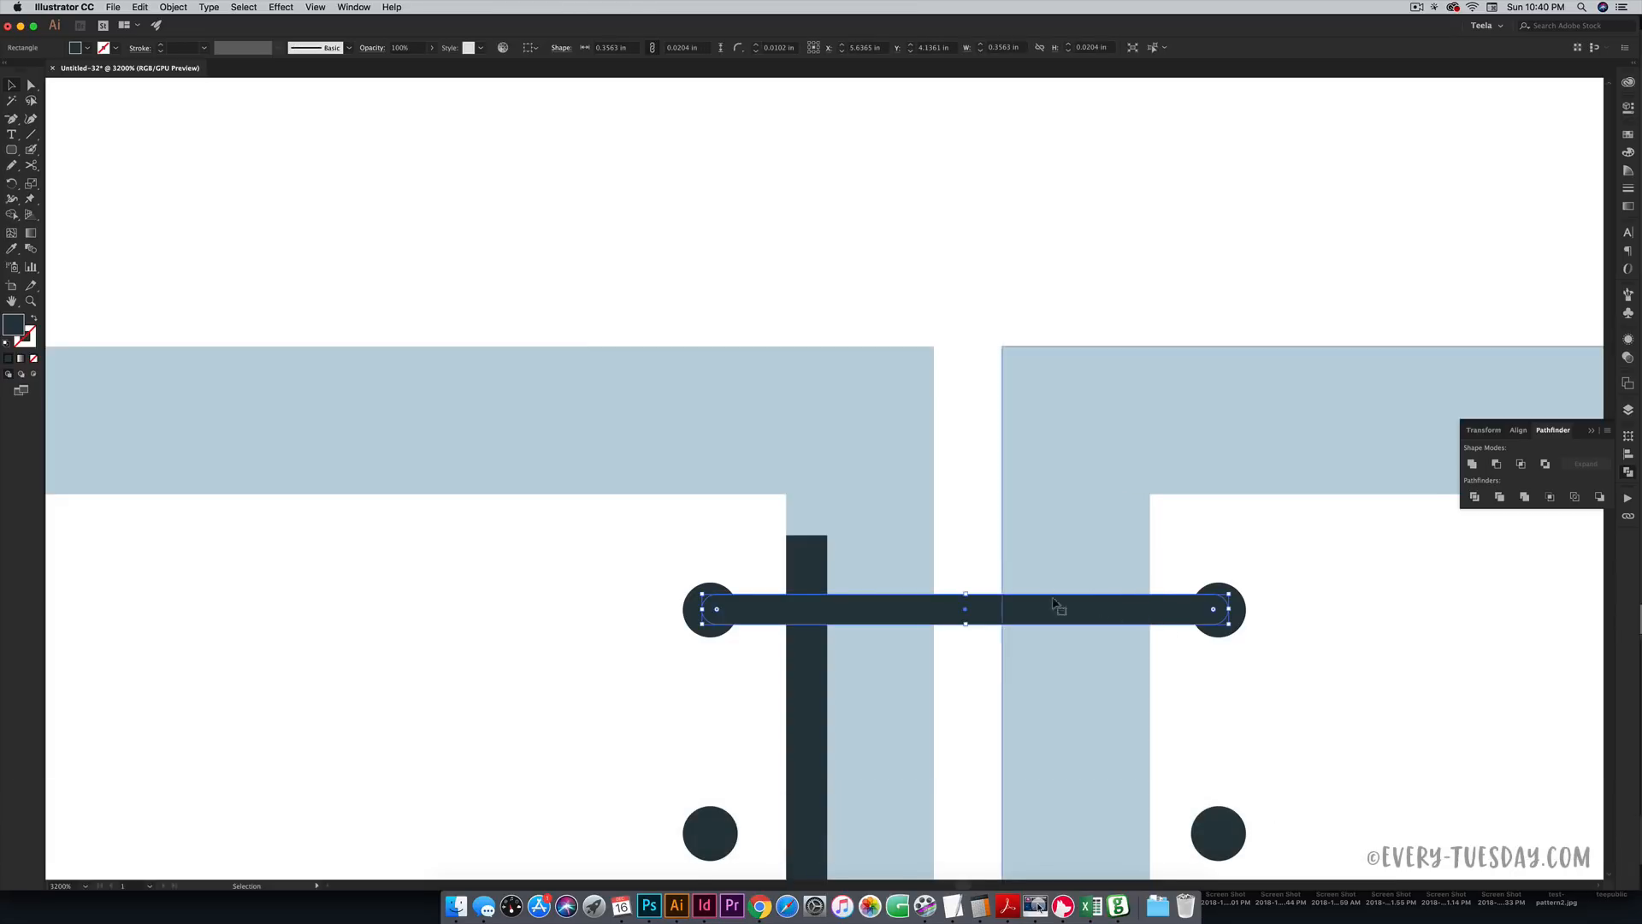
{"action": "key", "text": "super"}
{"action": "key", "text": "super+minus"}
{"action": "key", "text": "super+minus"}
{"action": "key", "text": "super+minus"}
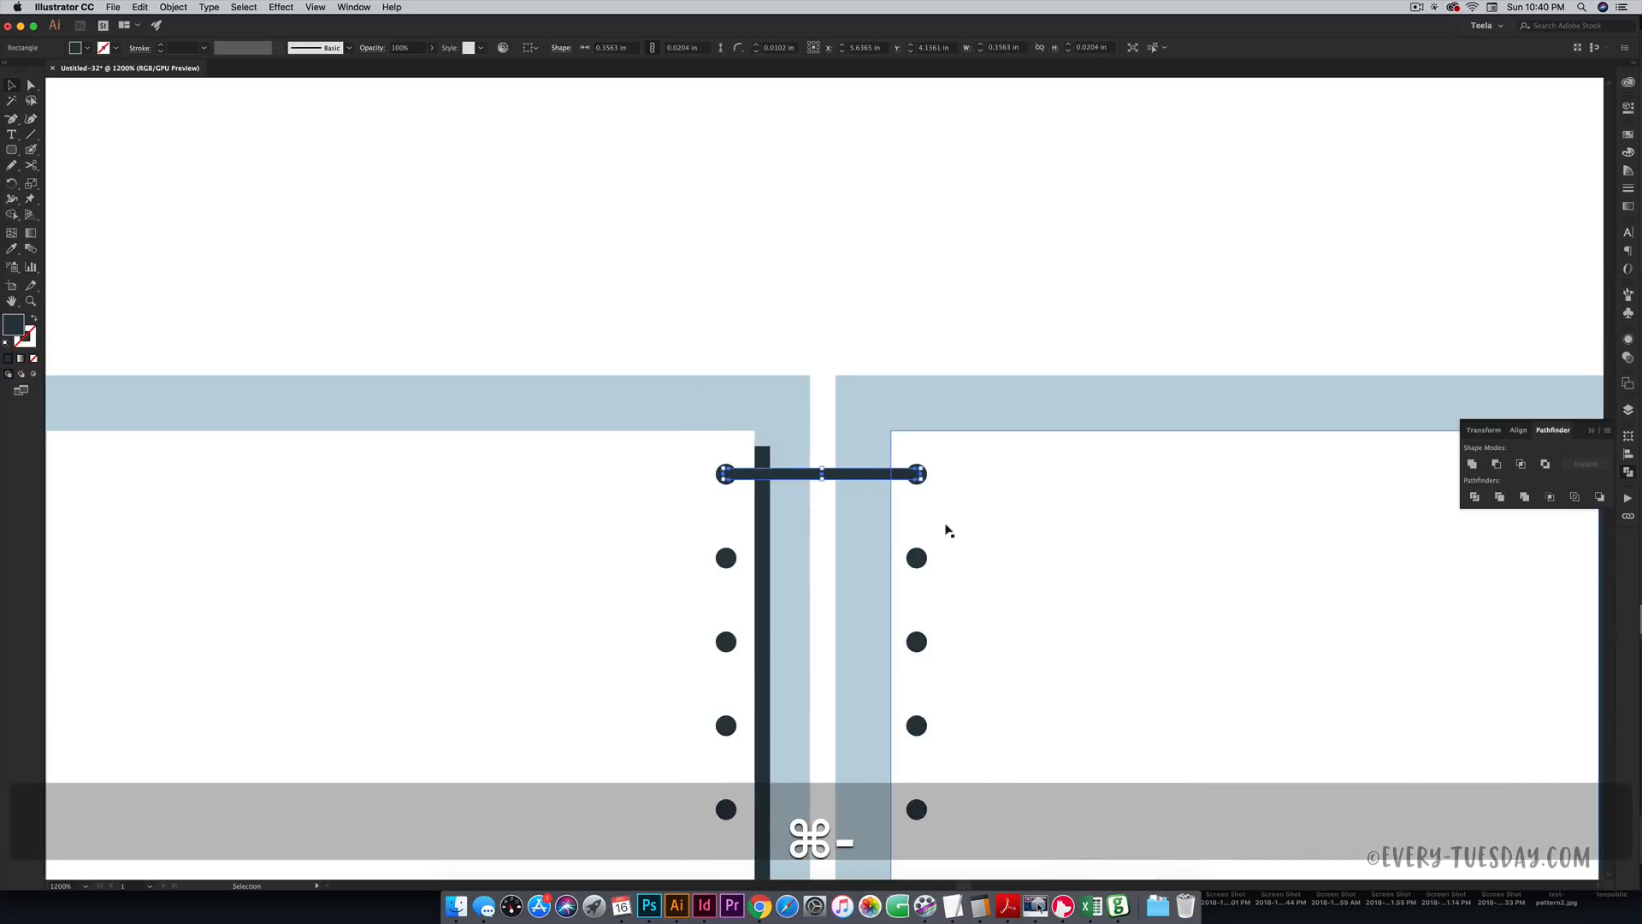
- Recolour the connector bar with the blue-grey of the second swatch circle
{"action": "key", "text": "space"}
{"action": "left_click_drag", "start_coordinate": [1024, 450], "coordinate": [994, 544]}
{"action": "key", "text": "super+minus"}
{"action": "key", "text": "super+minus"}
{"action": "key", "text": "super+minus"}
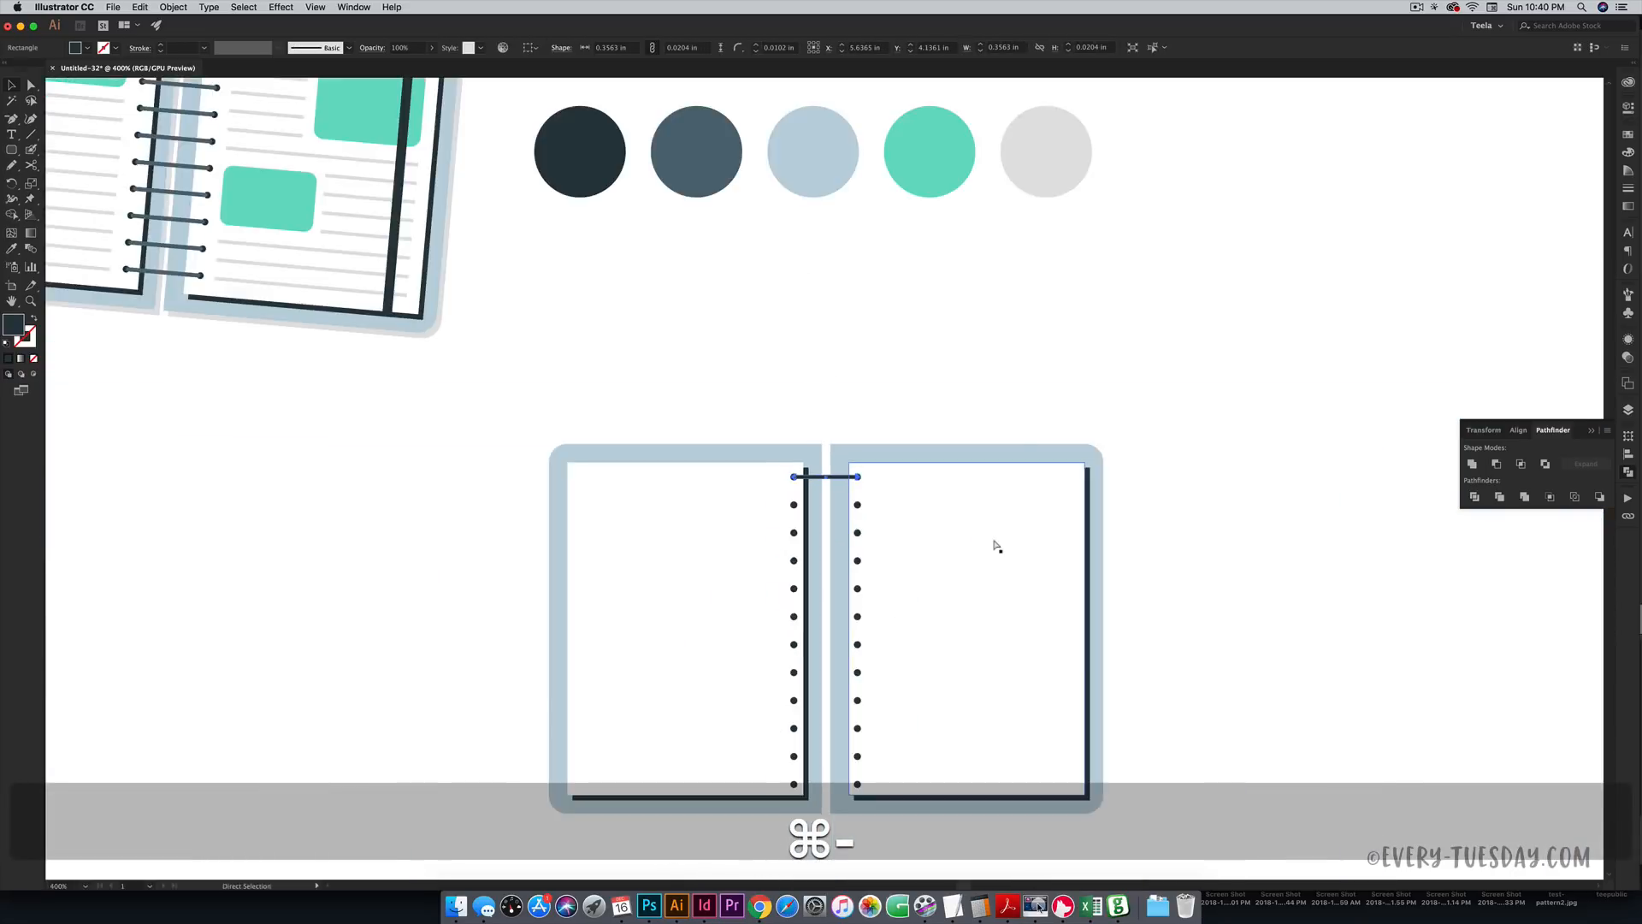
{"action": "key", "text": "i"}
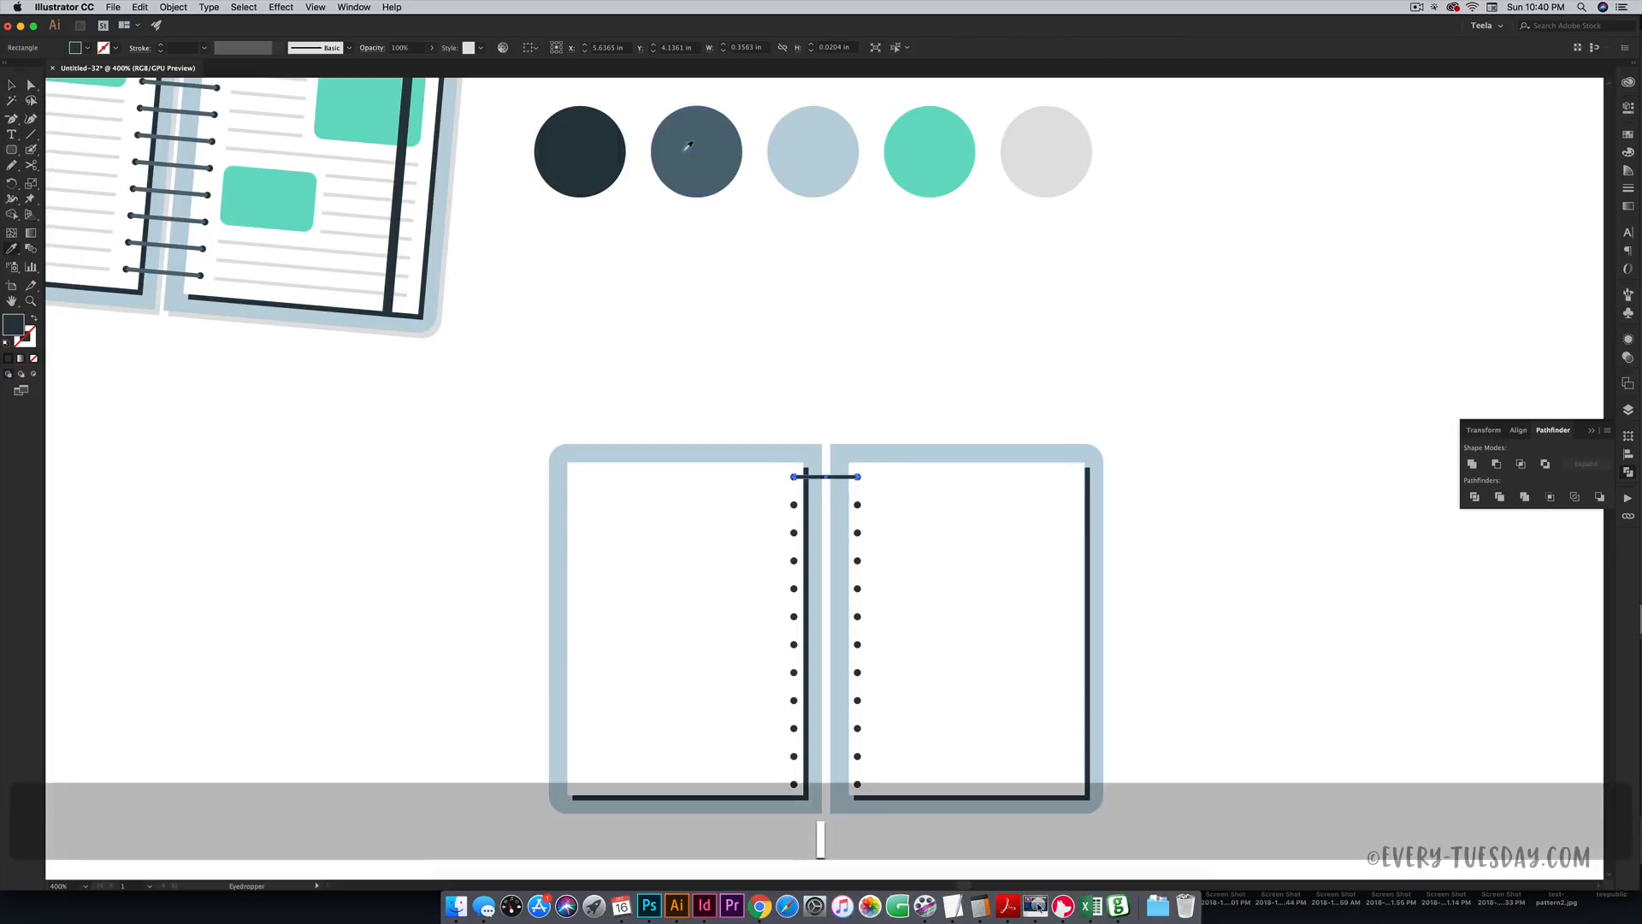
{"action": "left_click", "coordinate": [718, 154]}
{"action": "key", "text": "v"}
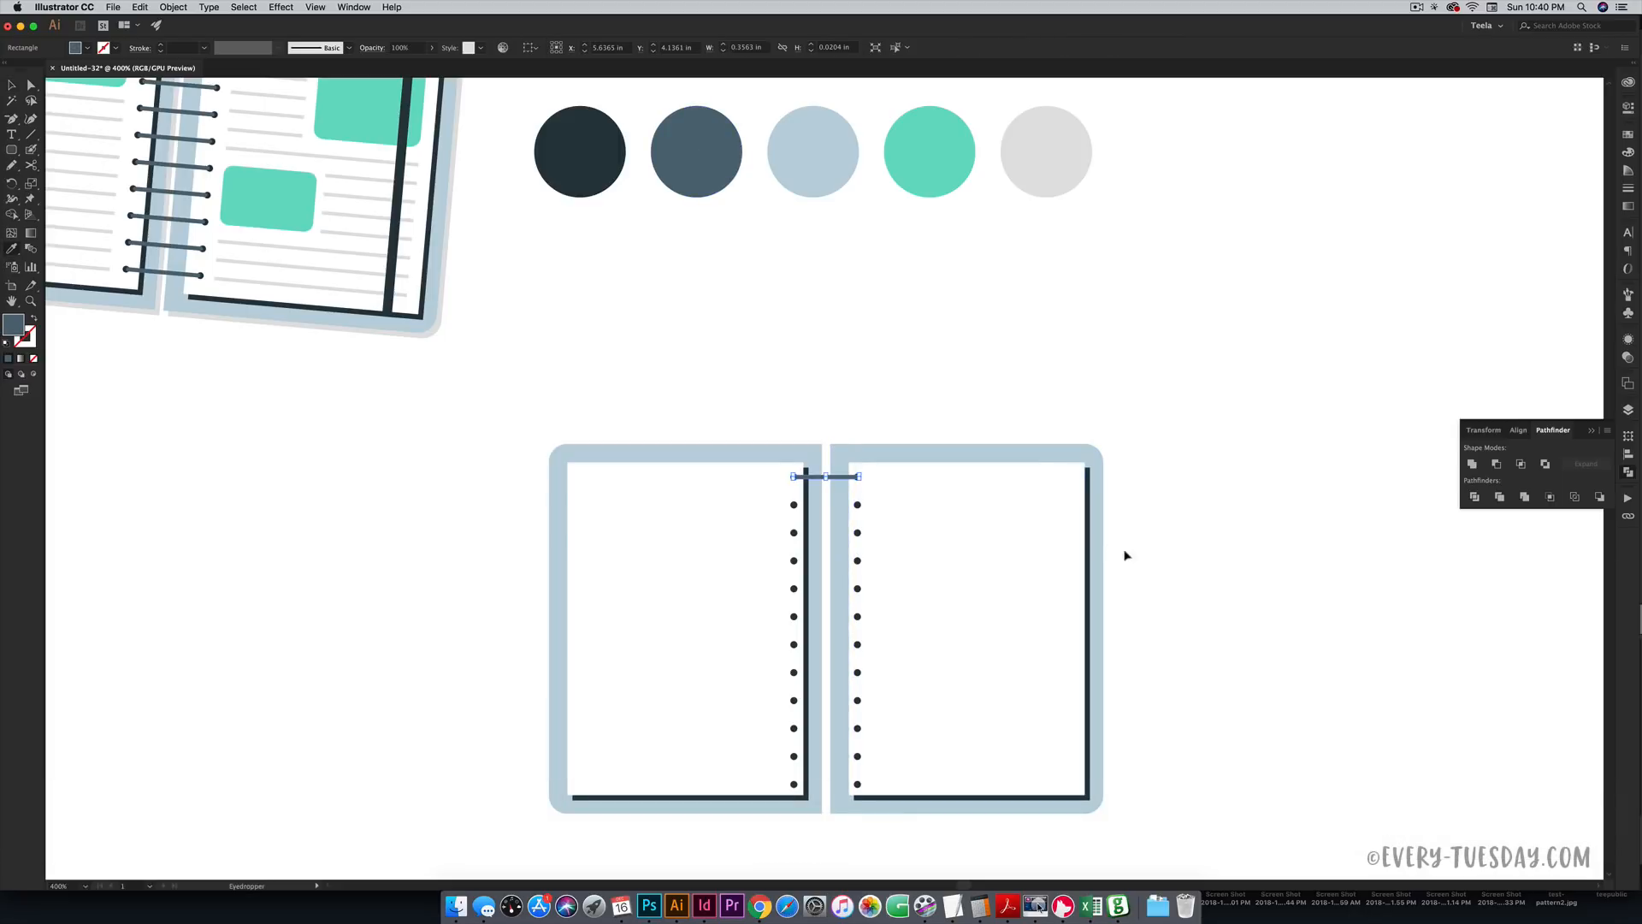
{"action": "left_click", "coordinate": [1136, 633]}
- Copy the bar straight down to join the bottom pair of holes
{"action": "key", "text": "space"}
{"action": "left_click_drag", "start_coordinate": [954, 671], "coordinate": [979, 535]}
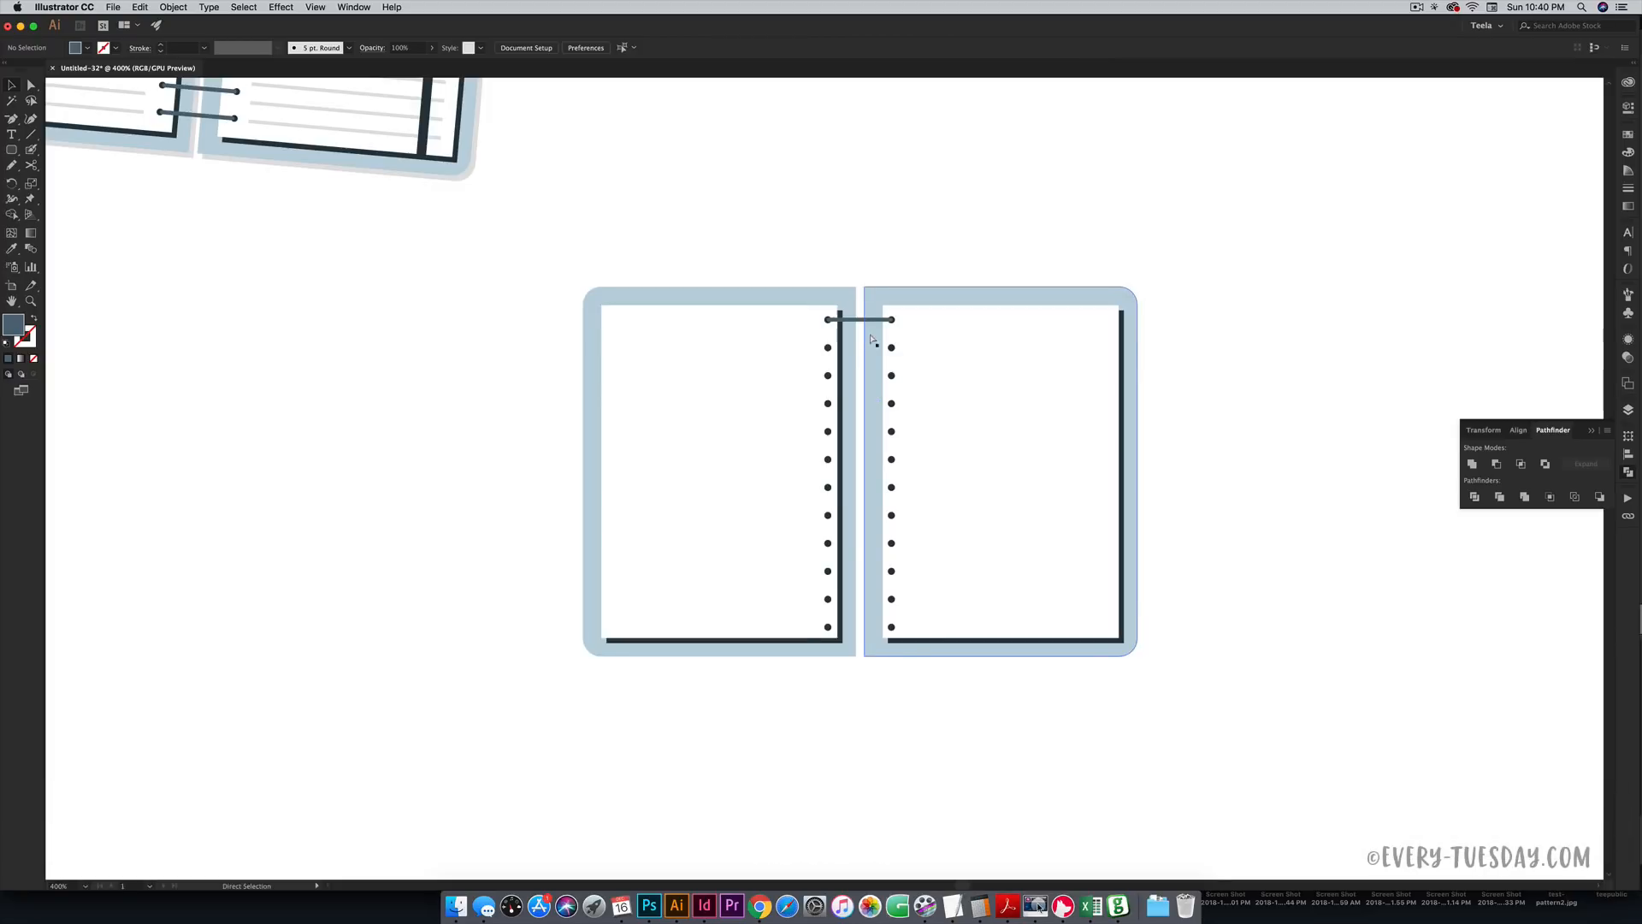
{"action": "key", "text": "super+equal"}
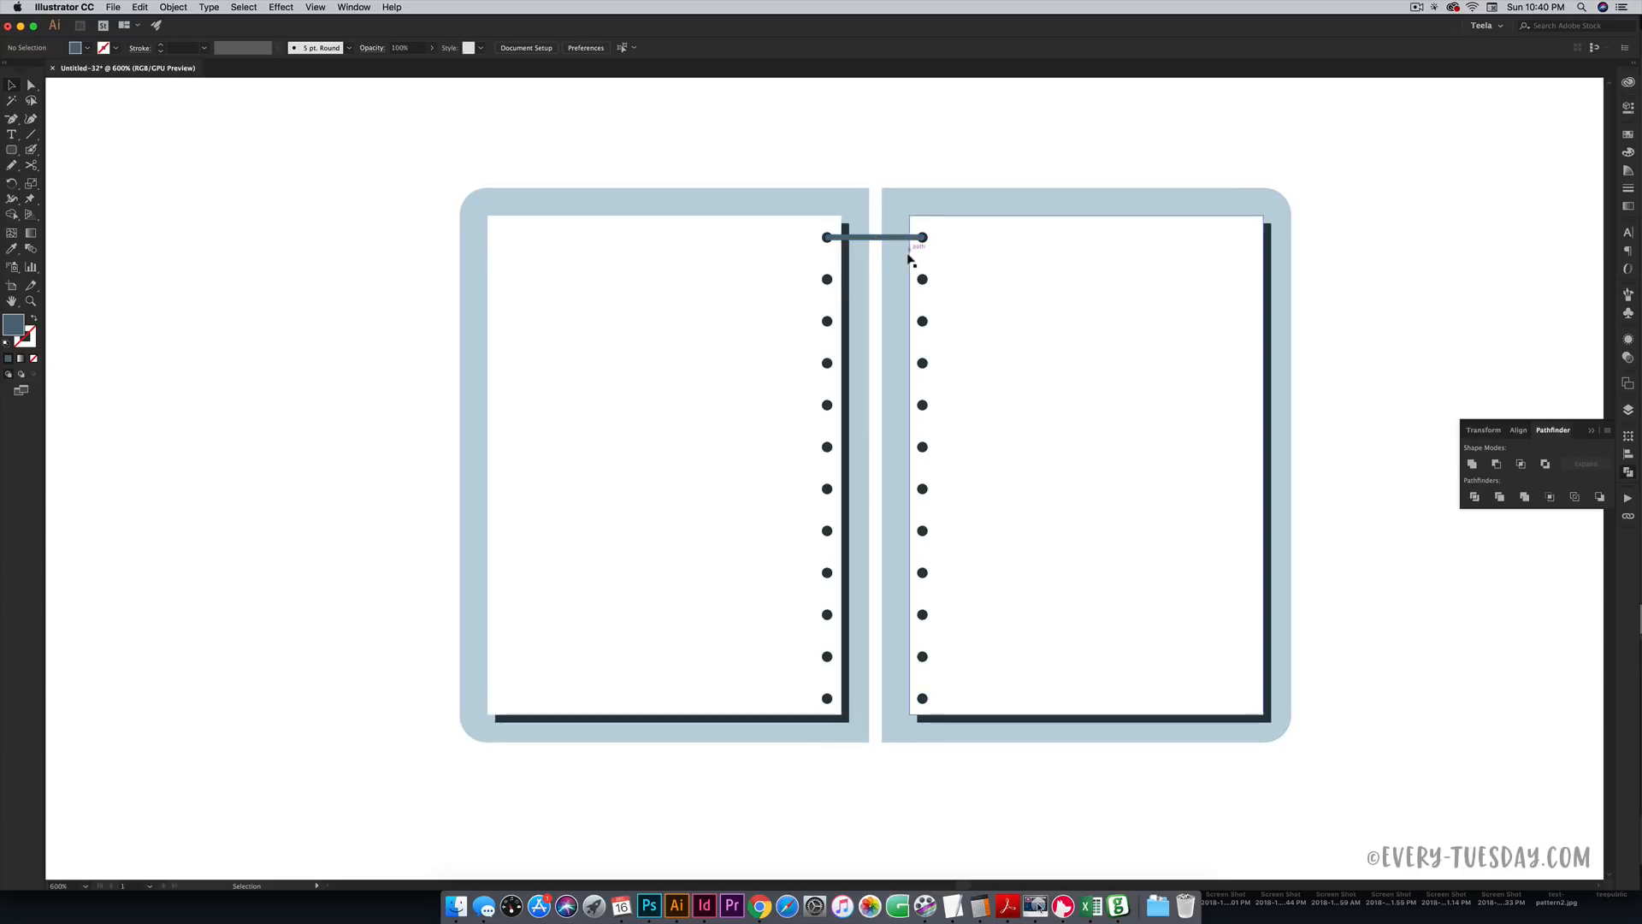
{"action": "key", "text": "alt"}
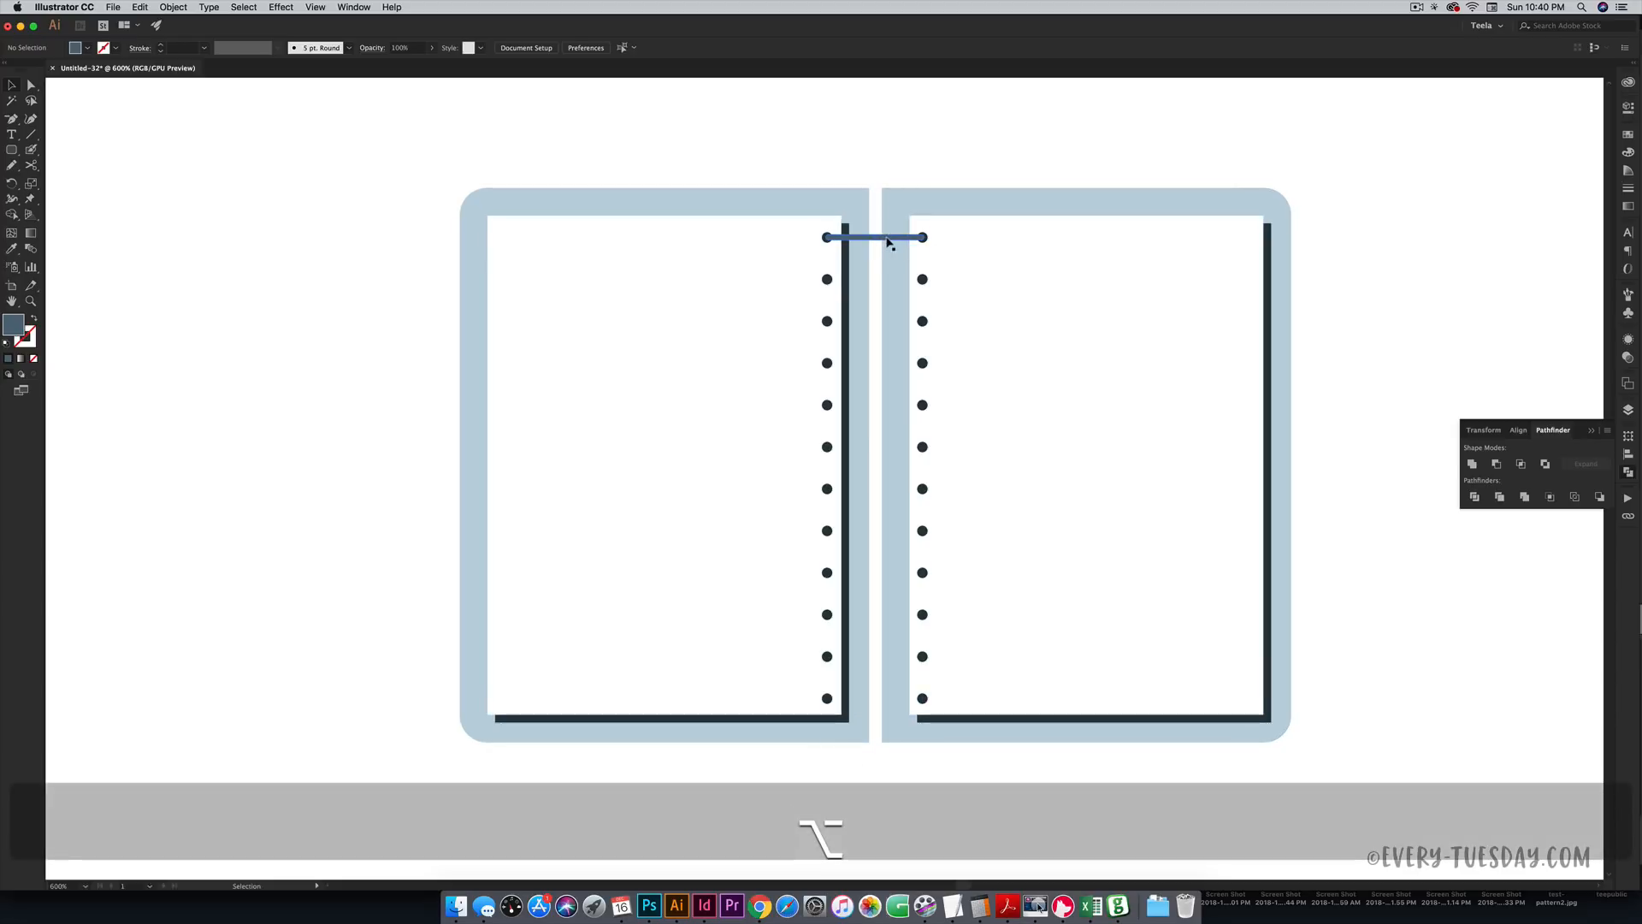
{"action": "left_click_drag", "start_coordinate": [886, 244], "coordinate": [1123, 745]}
{"action": "key", "text": "shift"}
{"action": "key", "text": "z"}
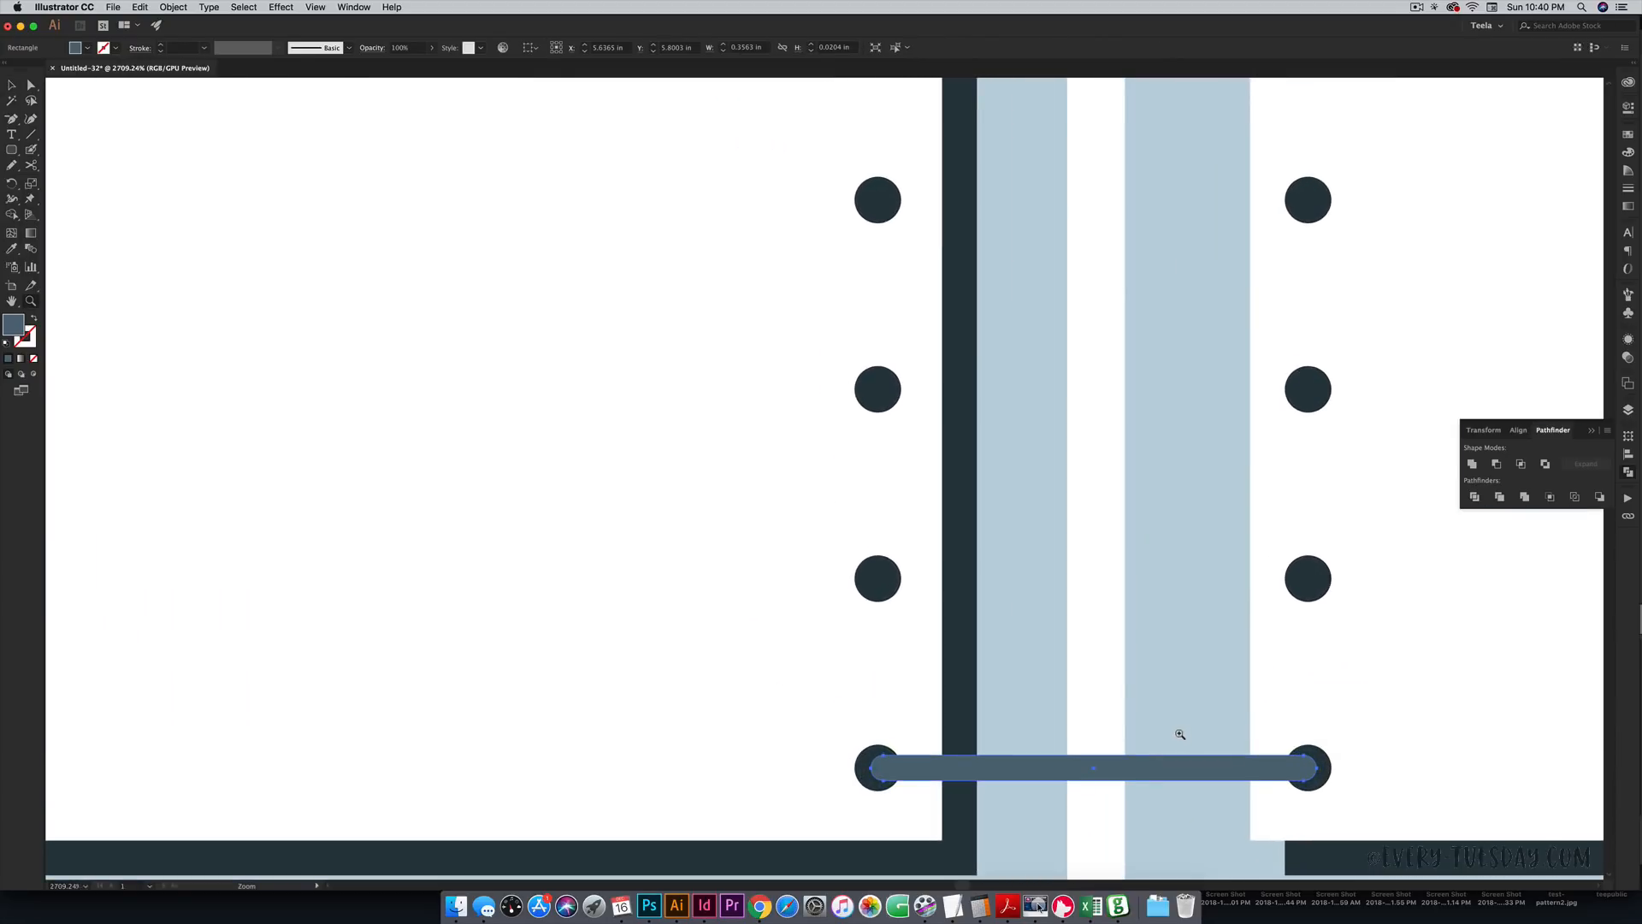
{"action": "key", "text": "super+minus"}
{"action": "key", "text": "super+minus"}
{"action": "key", "text": "super+minus"}
{"action": "key", "text": "super+minus"}
{"action": "key", "text": "super+minus"}
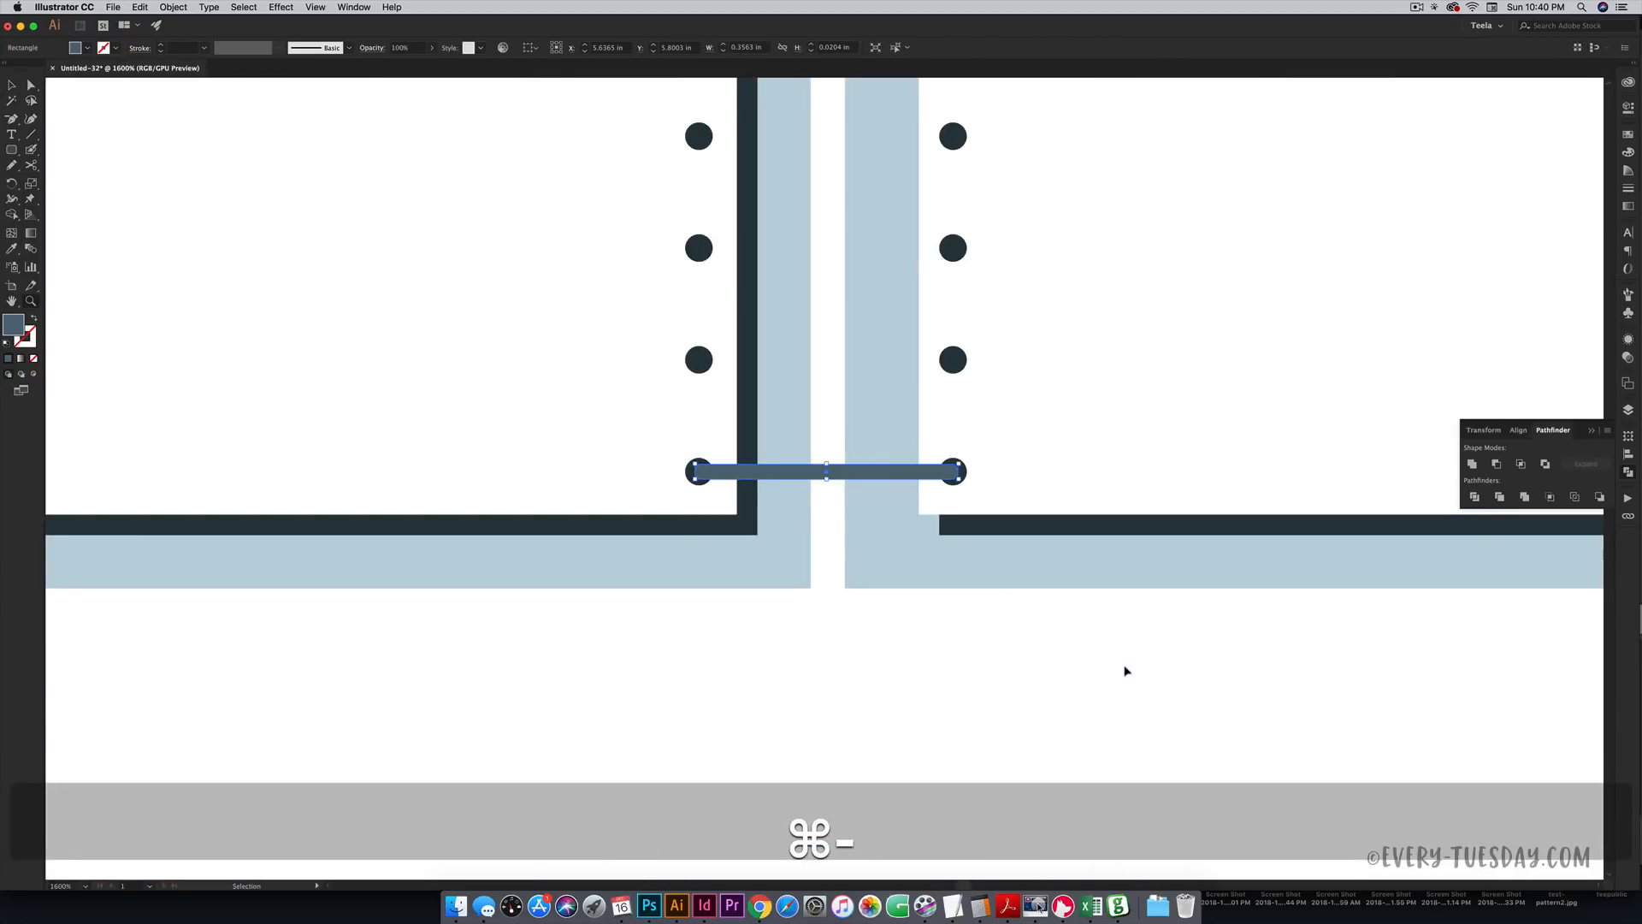
{"action": "key", "text": "space"}
{"action": "left_click_drag", "start_coordinate": [883, 316], "coordinate": [899, 489]}
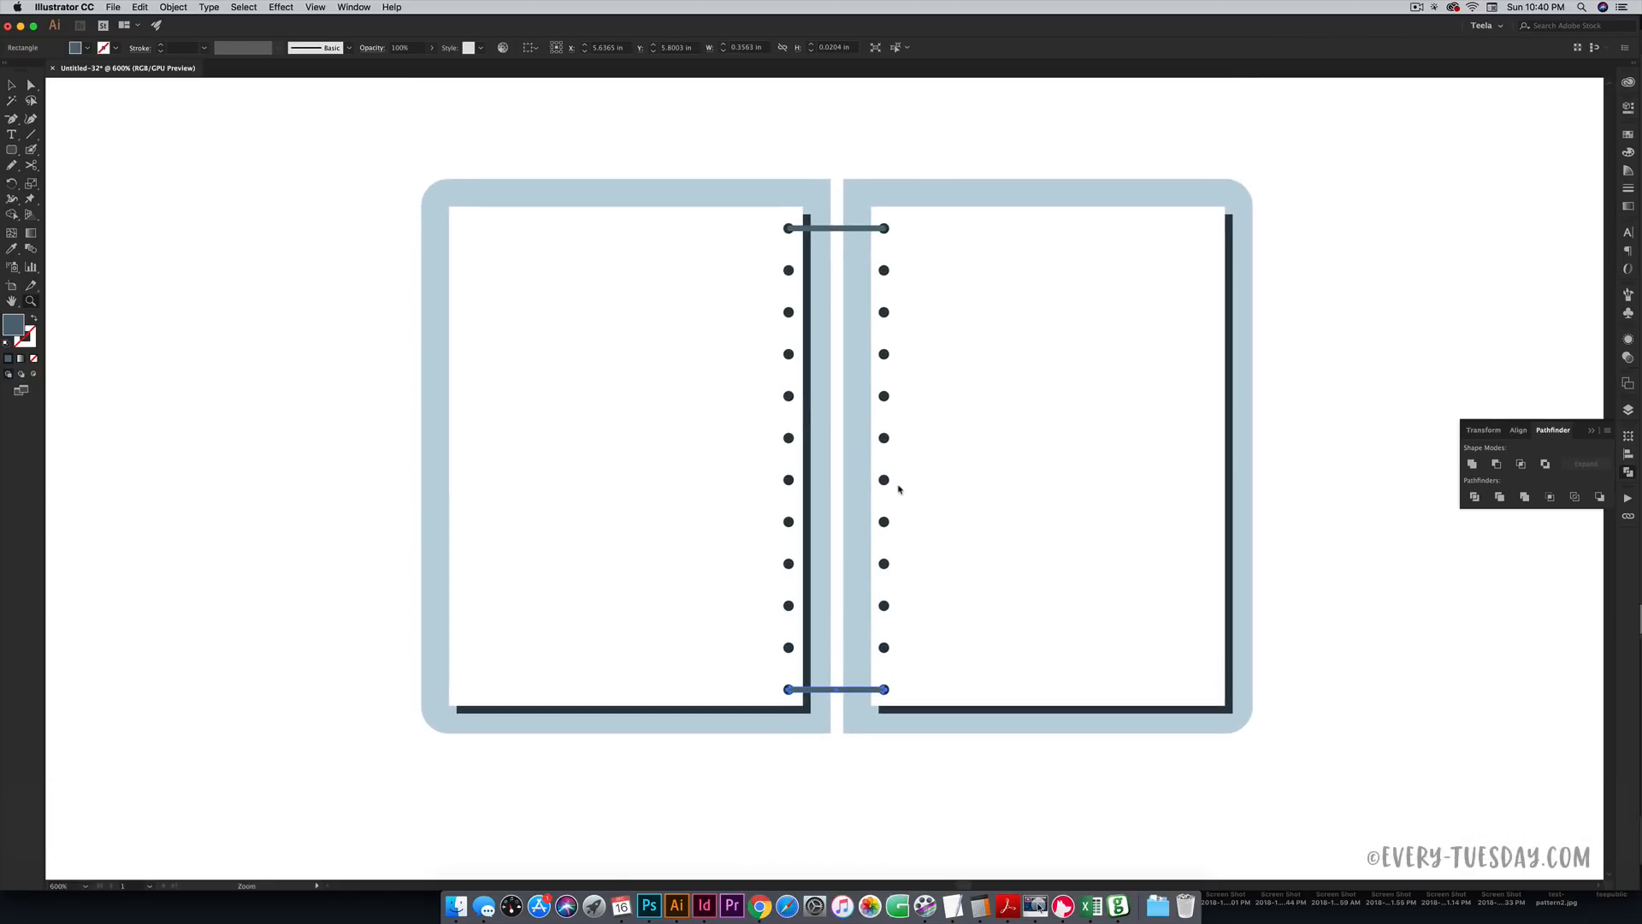
- Blend the top and bottom connector bars so bars link all twelve dot pairs
{"action": "double_click", "coordinate": [31, 250]}
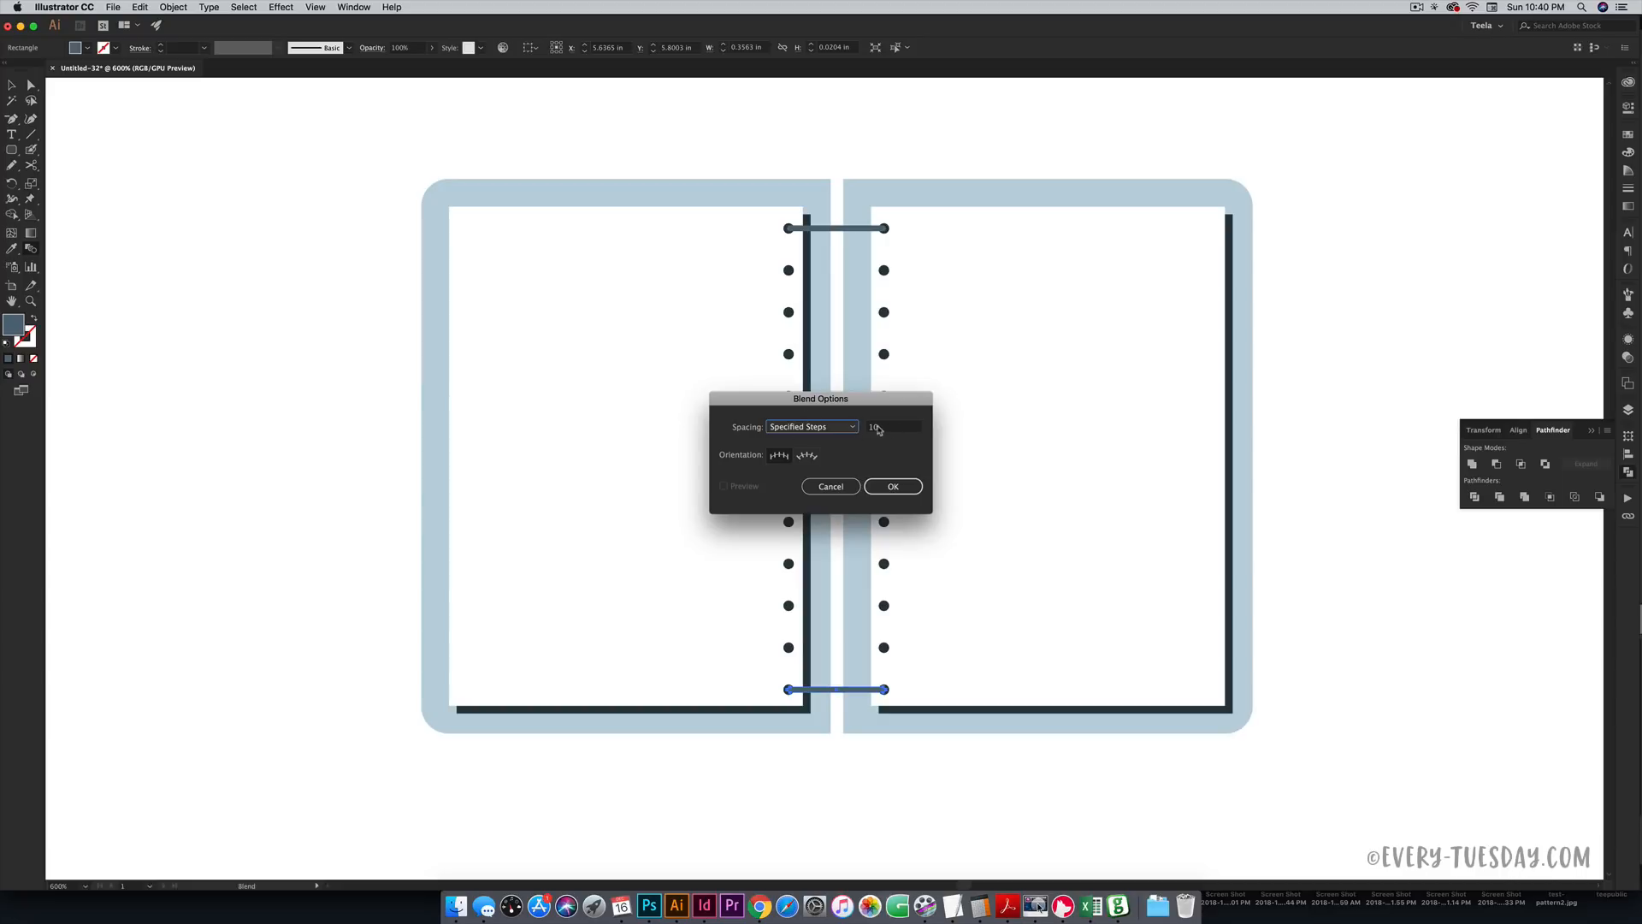
{"action": "left_click", "coordinate": [904, 485]}
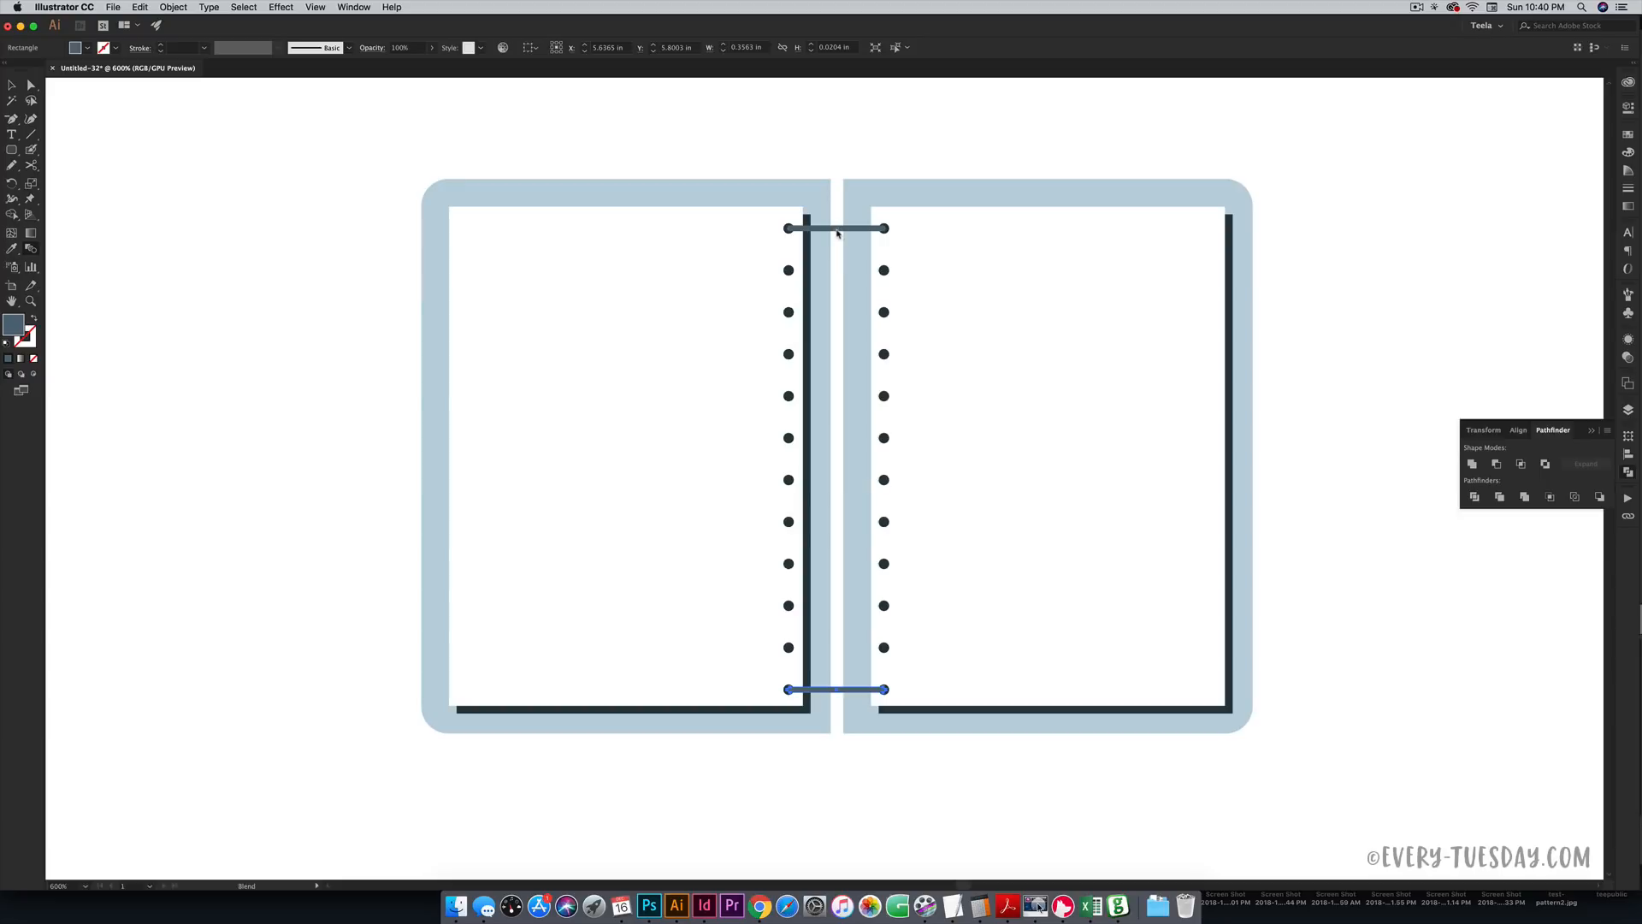
{"action": "left_click", "coordinate": [837, 690]}
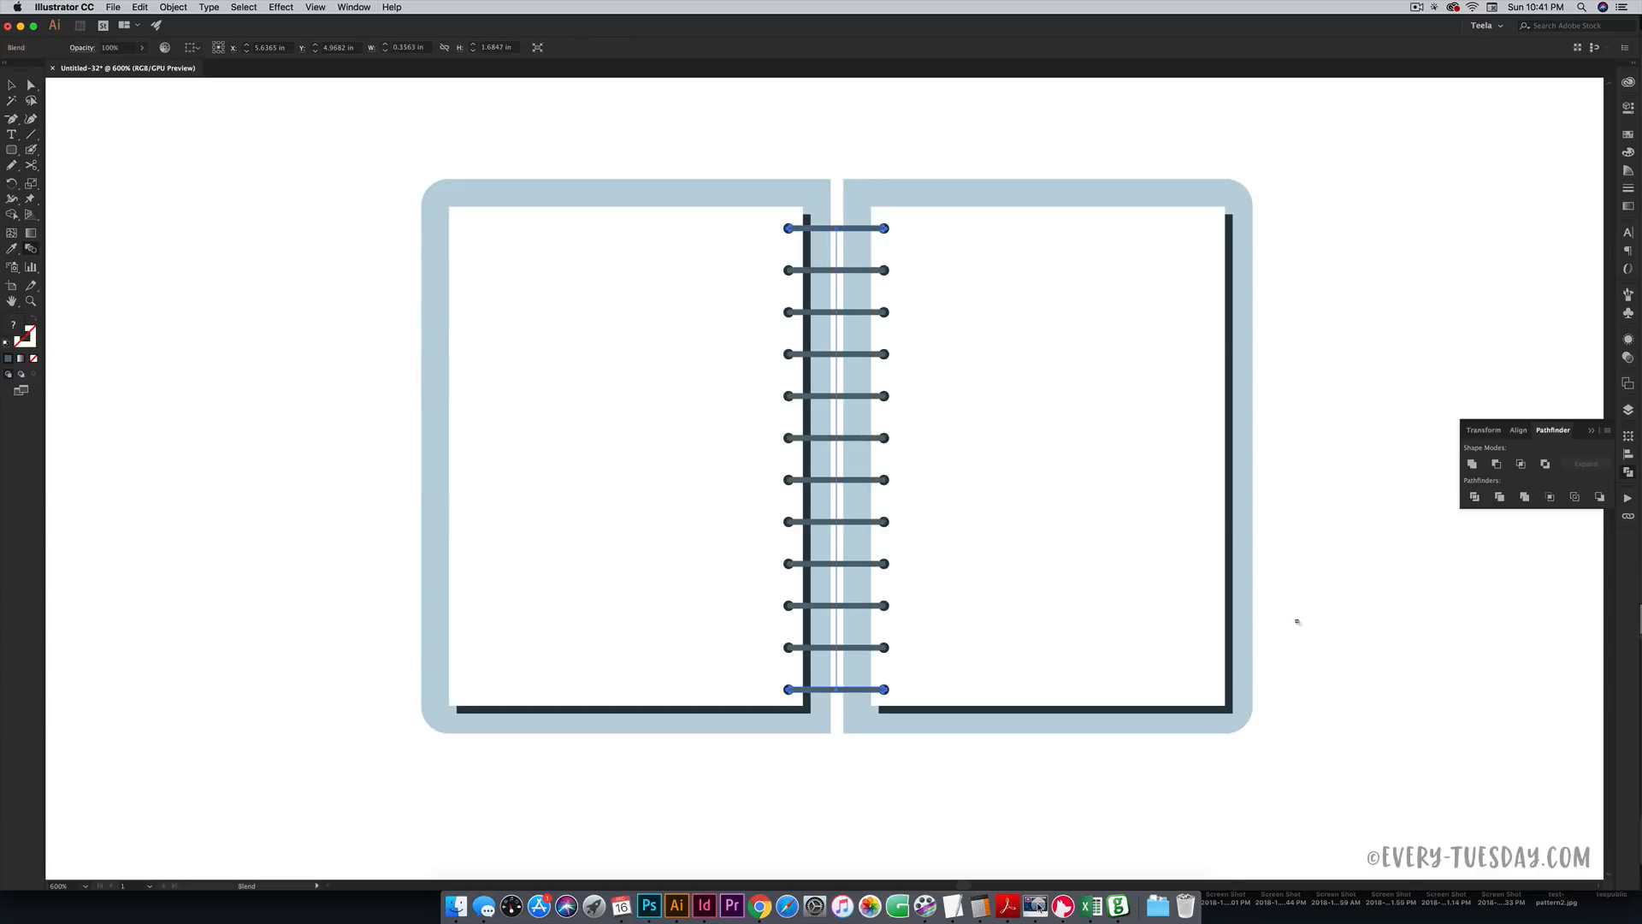
{"action": "key", "text": "v"}
{"action": "left_click", "coordinate": [1301, 670]}
{"action": "key", "text": "space"}
{"action": "left_click_drag", "start_coordinate": [1078, 462], "coordinate": [1188, 470]}
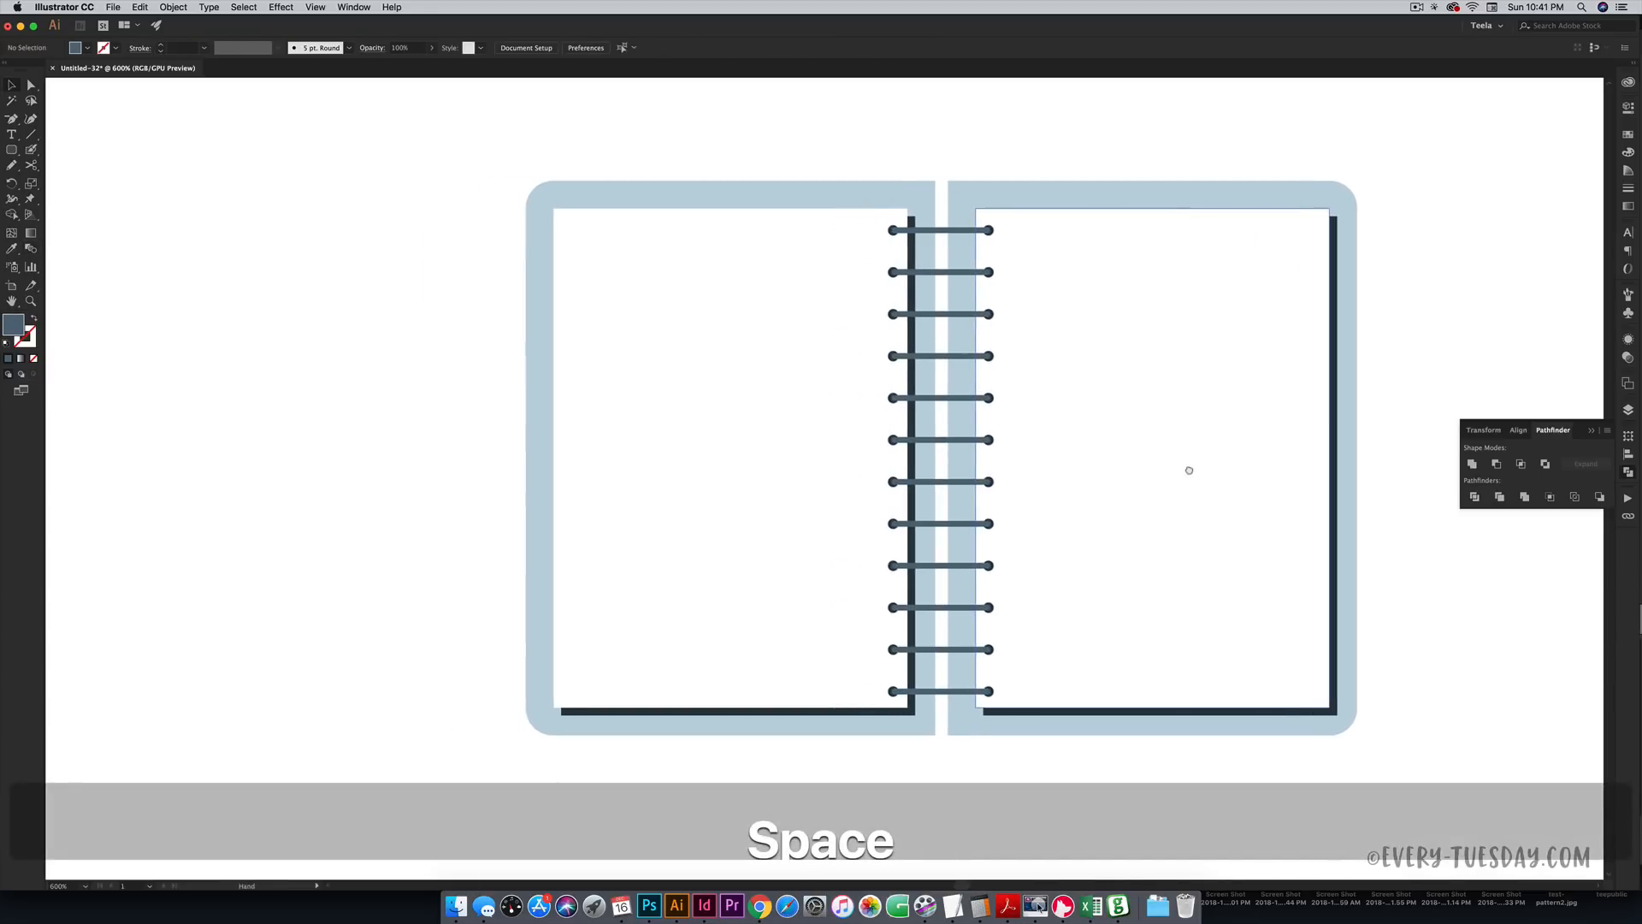
{"action": "key", "text": "super+minus"}
{"action": "key", "text": "super+minus"}
{"action": "key", "text": "super+minus"}
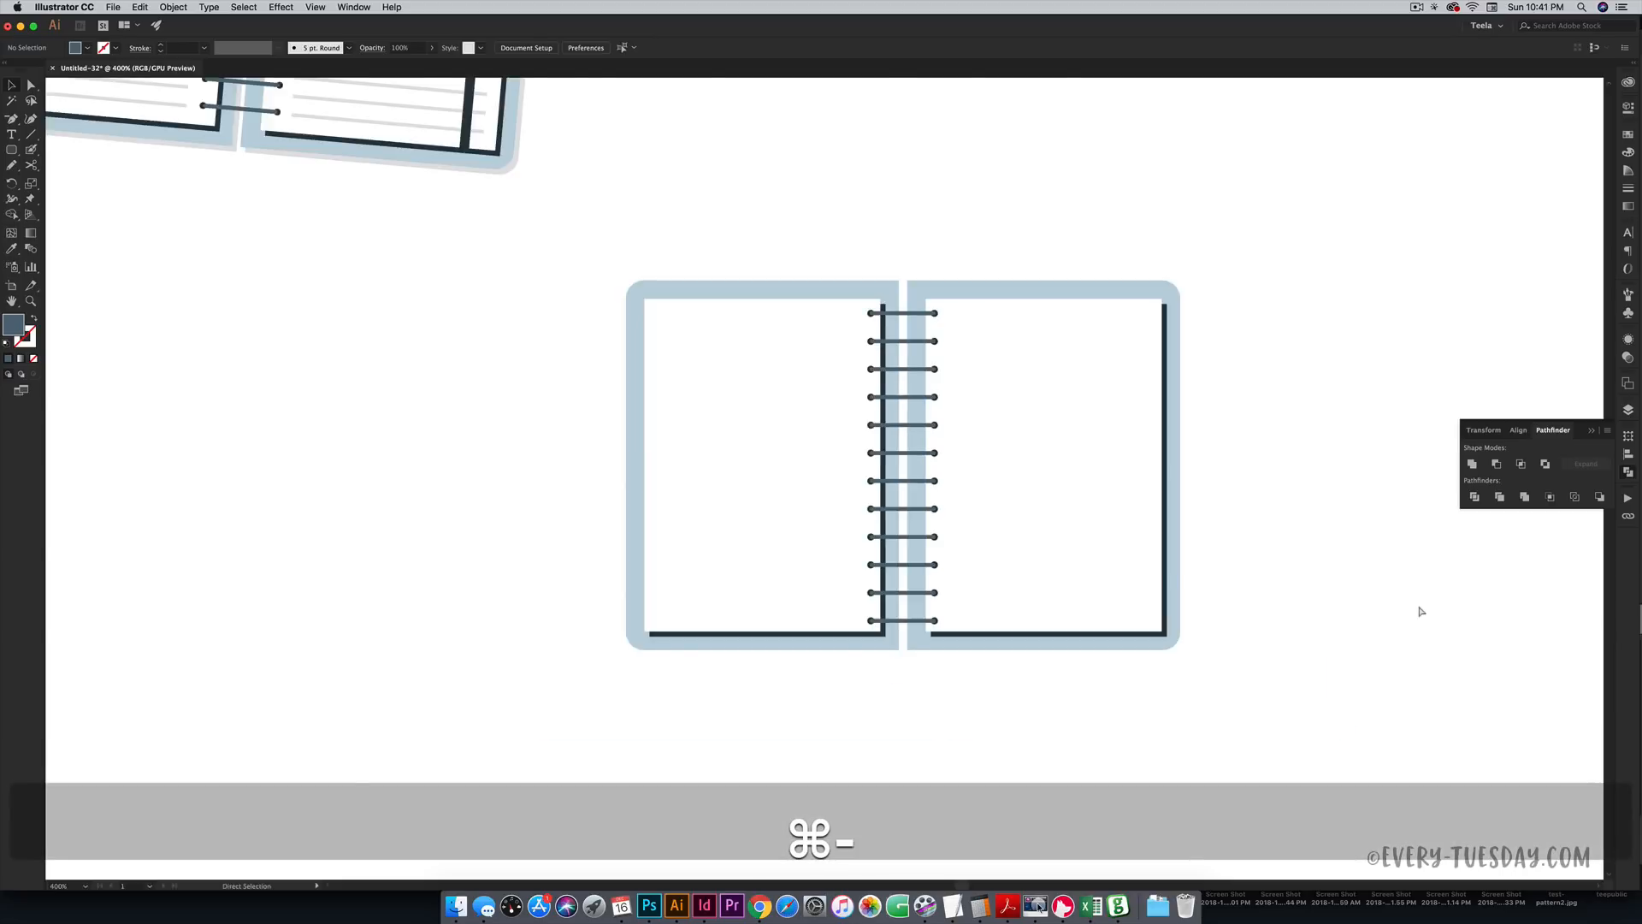
{"action": "key", "text": "space"}
{"action": "left_click_drag", "start_coordinate": [908, 316], "coordinate": [993, 392]}
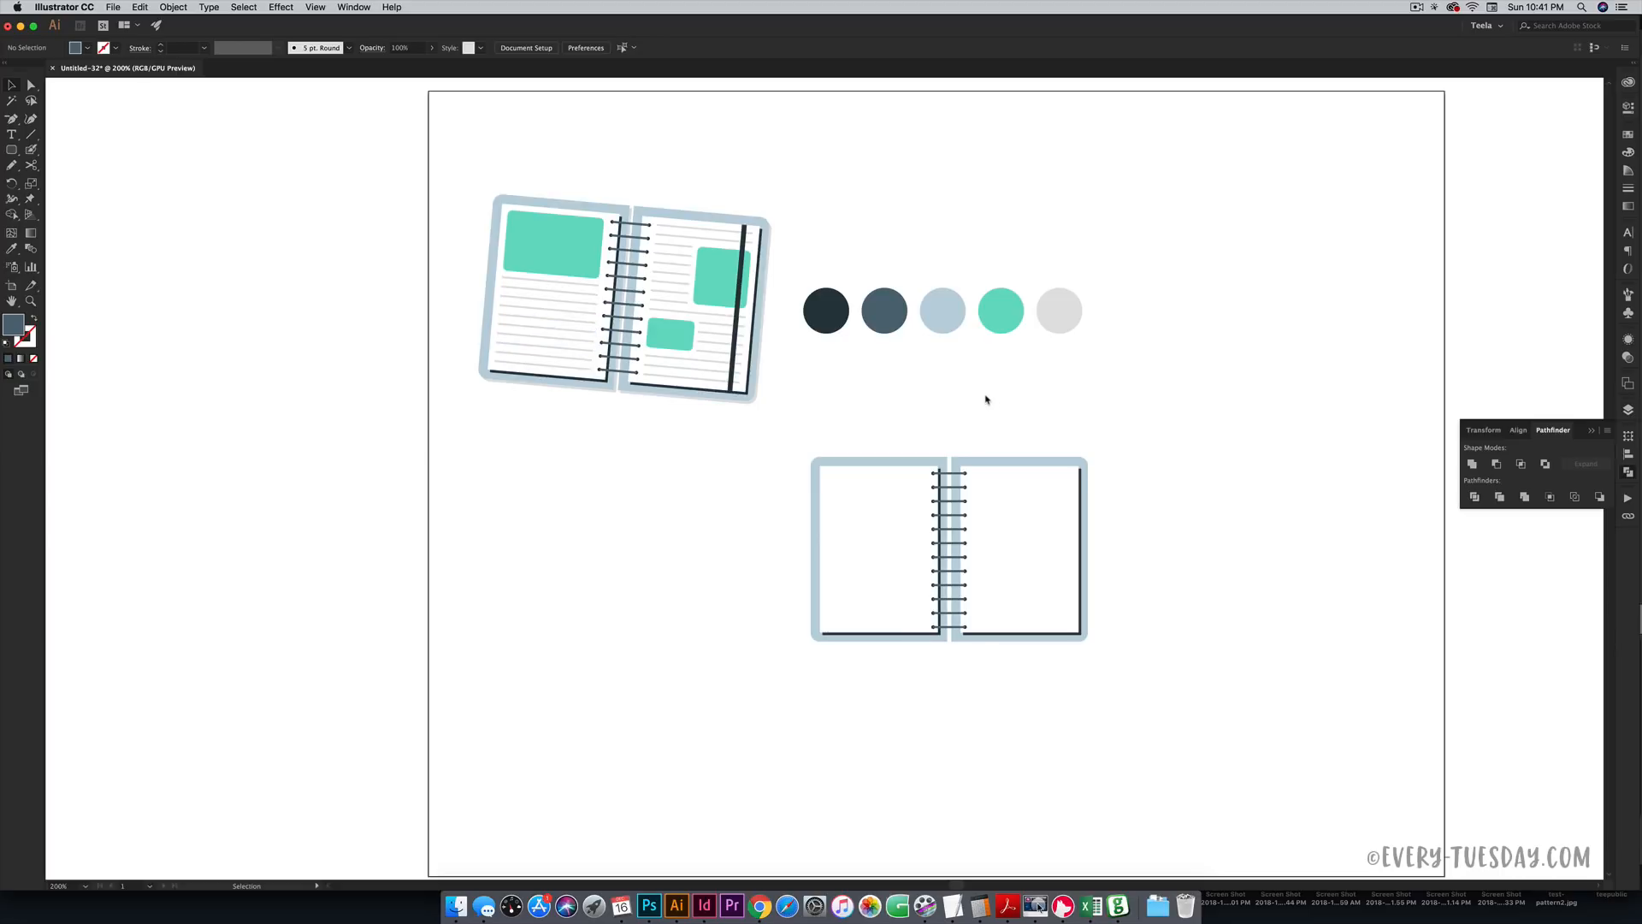
- Draw a thin rectangle across the left page's top and colour it light grey
{"action": "key", "text": "super+equal"}
{"action": "key", "text": "super+equal"}
{"action": "key", "text": "super+equal"}
{"action": "key", "text": "super+equal"}
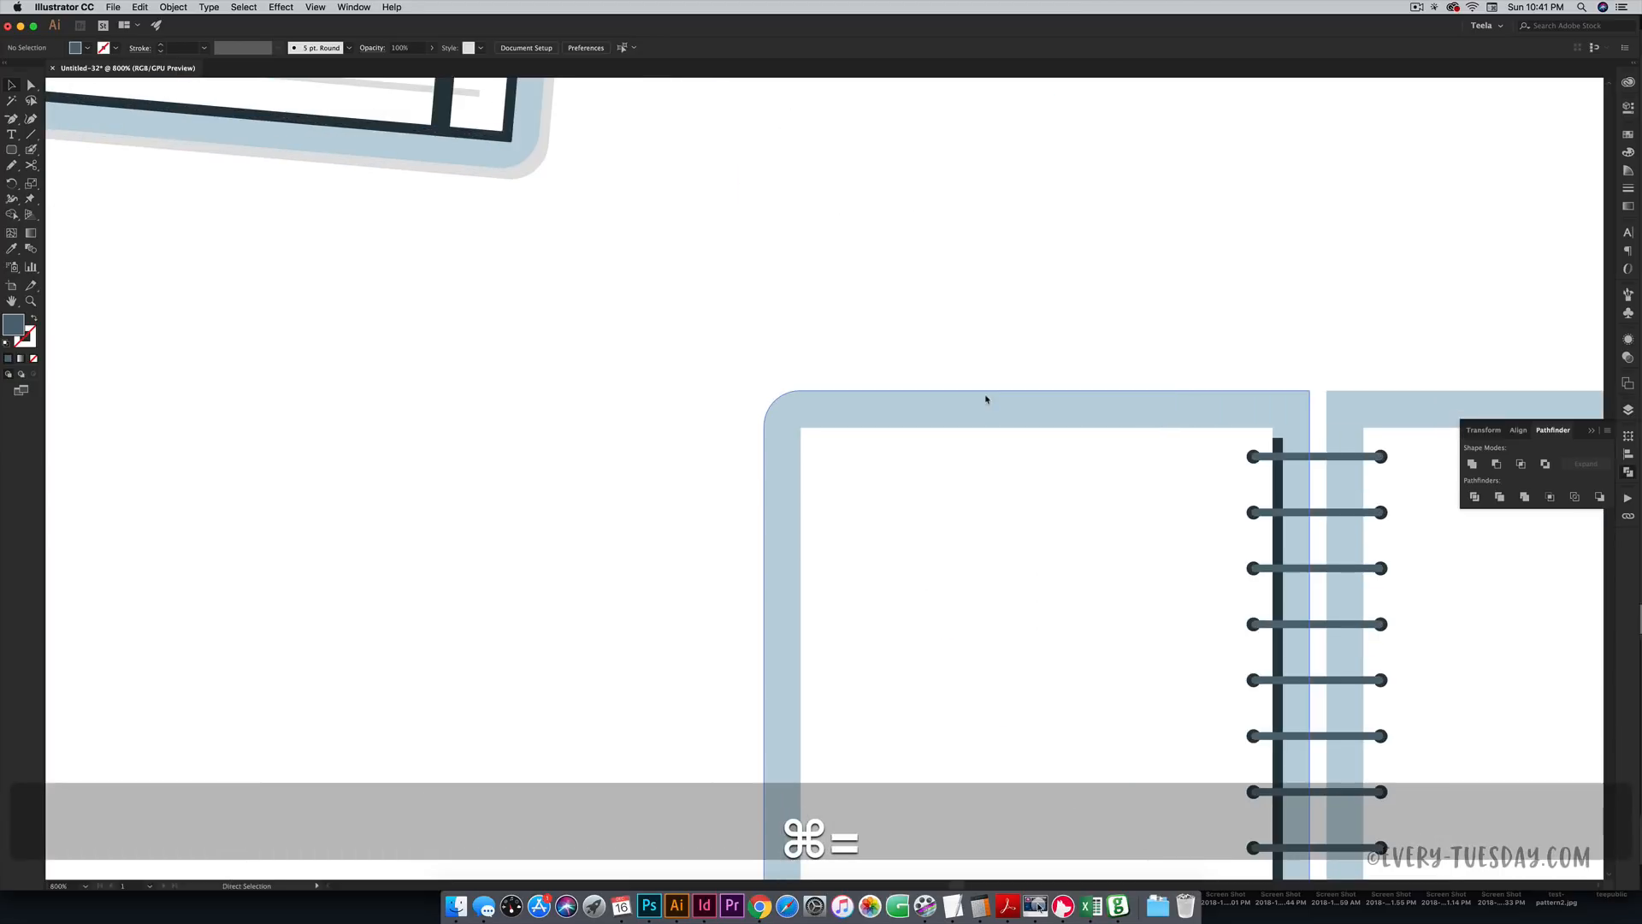
{"action": "key", "text": "super+equal"}
{"action": "left_click_drag", "start_coordinate": [1139, 359], "coordinate": [880, 251]}
{"action": "key", "text": "m"}
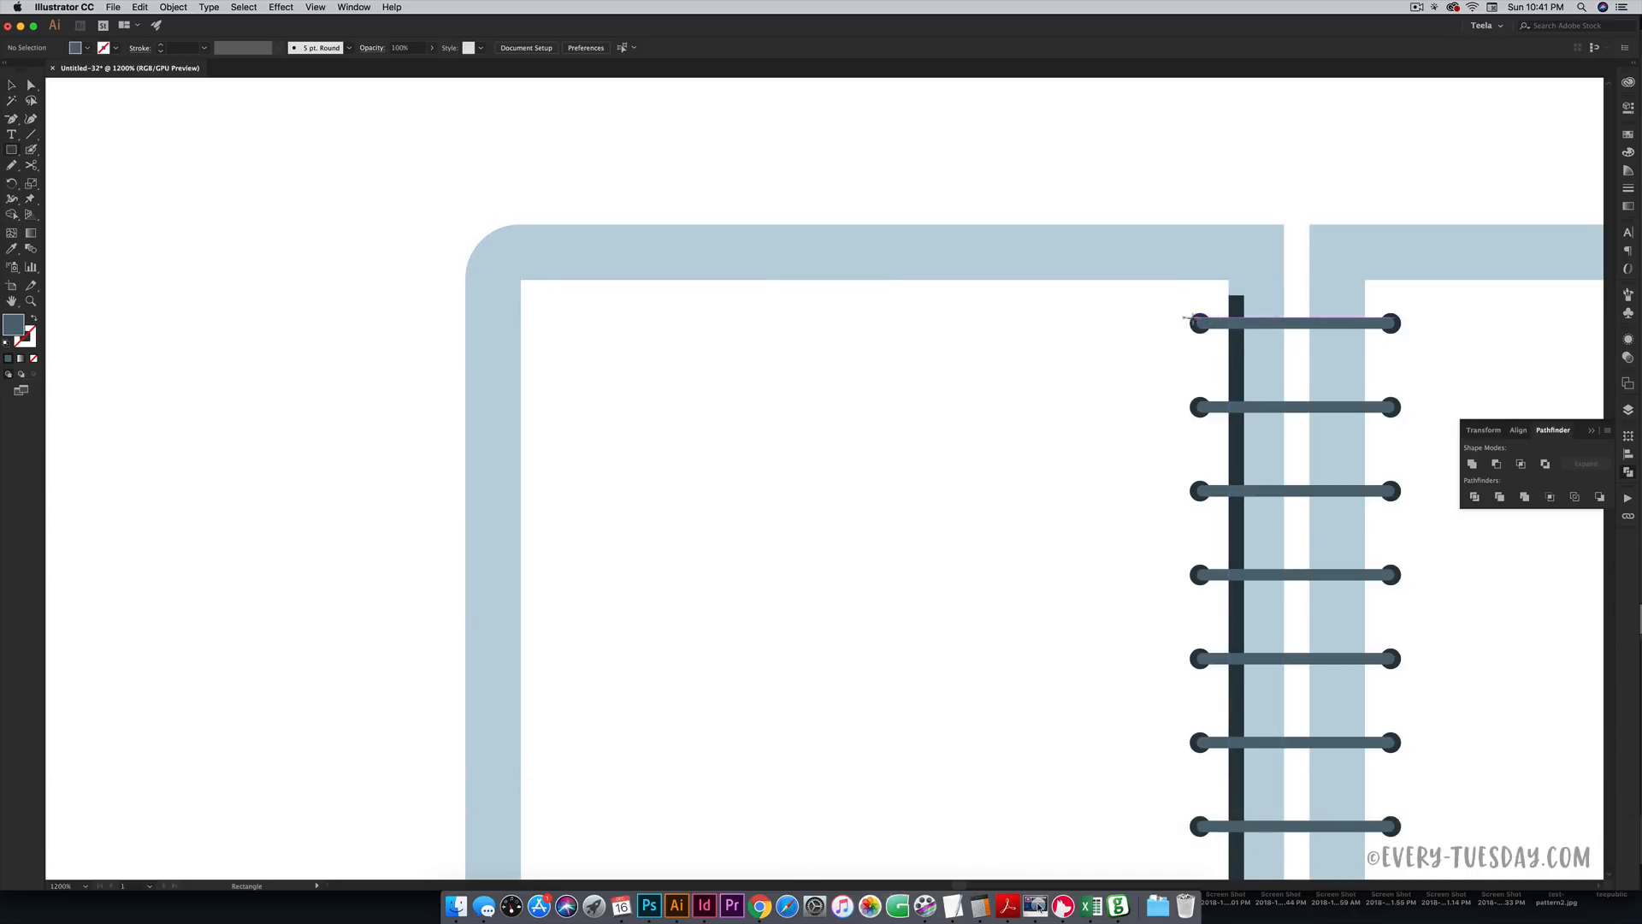
{"action": "left_click_drag", "start_coordinate": [1153, 313], "coordinate": [565, 323]}
{"action": "key", "text": "super+minus"}
{"action": "key", "text": "super+minus"}
{"action": "key", "text": "super+minus"}
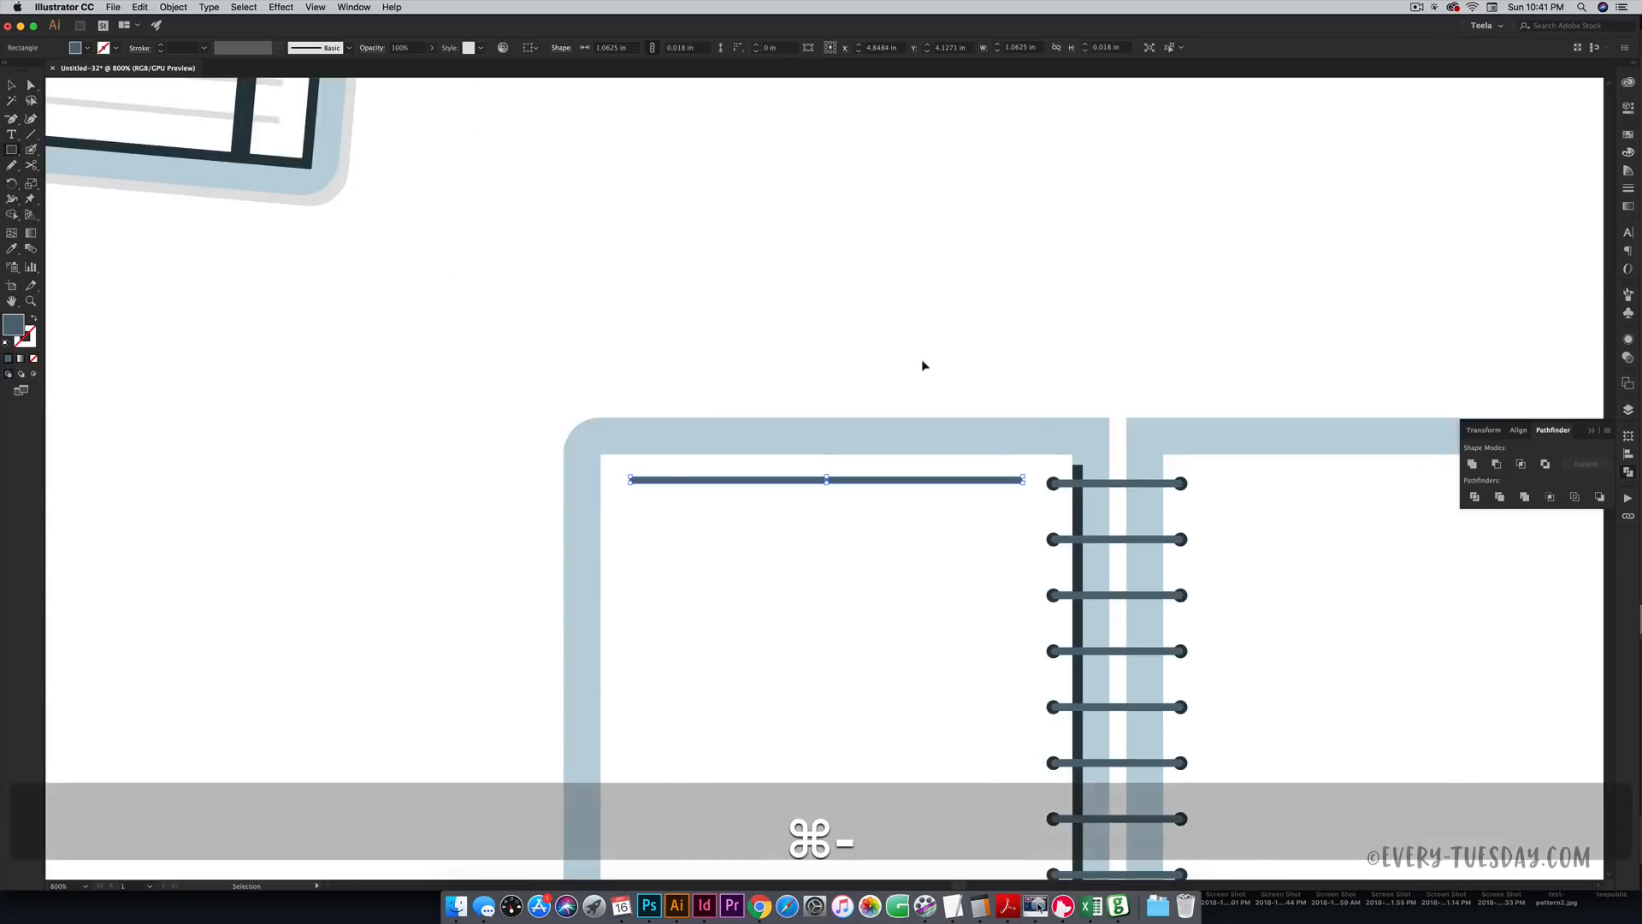
{"action": "key", "text": "i"}
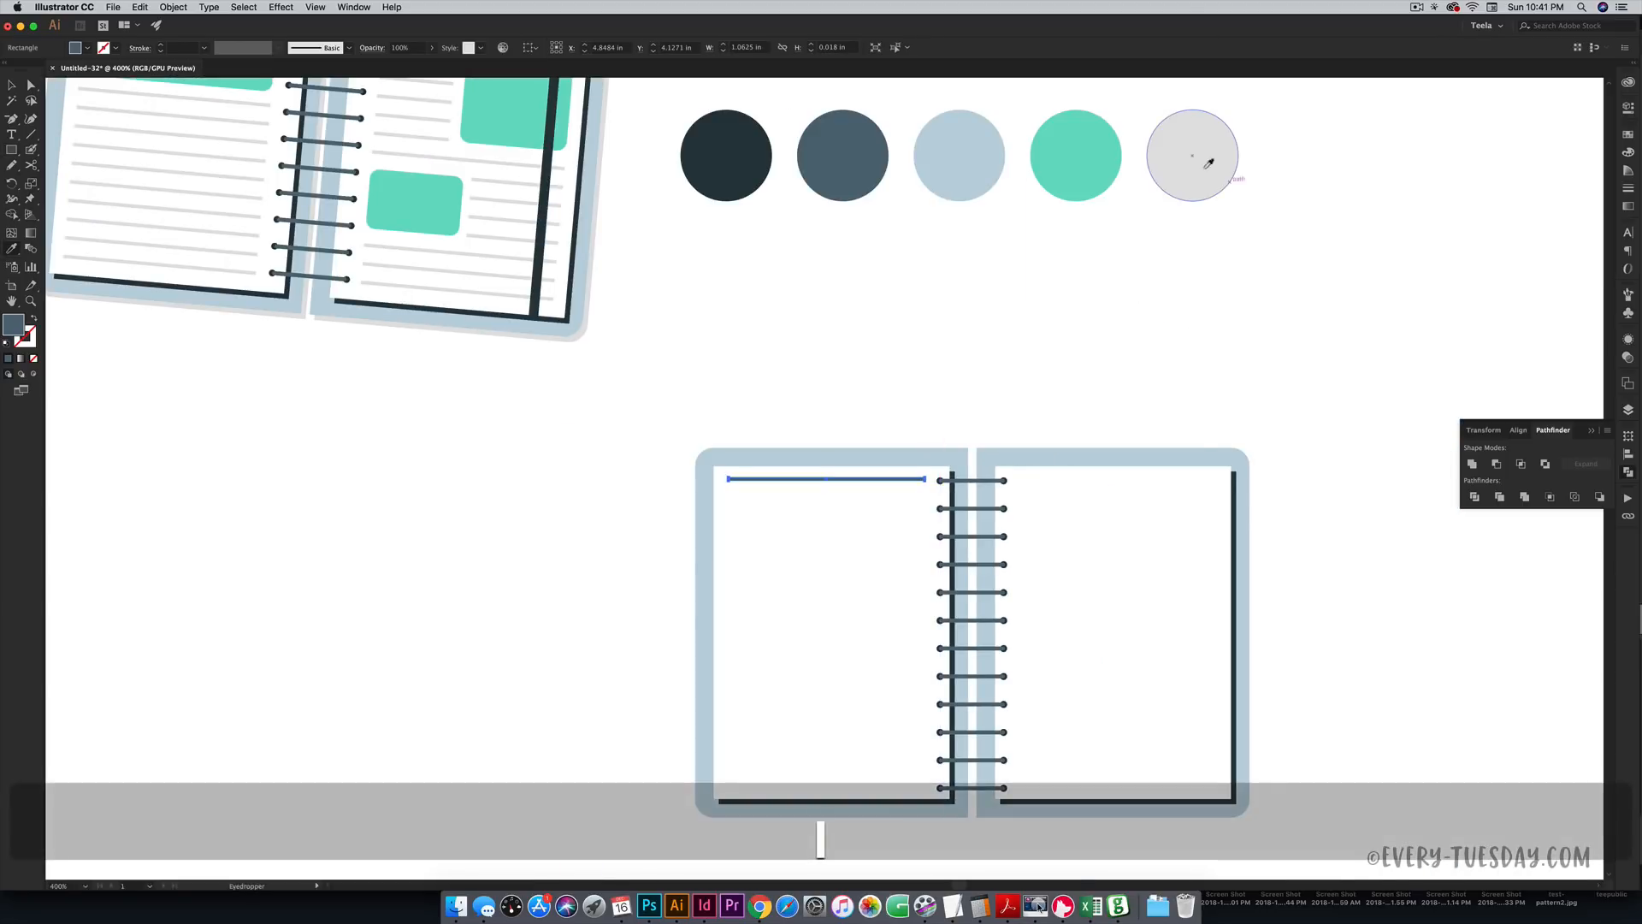
{"action": "left_click", "coordinate": [1198, 158]}
{"action": "key", "text": "v"}
{"action": "left_click", "coordinate": [1045, 361]}
- Copy the grey line straight down to the bottom of the left page
{"action": "key", "text": "space"}
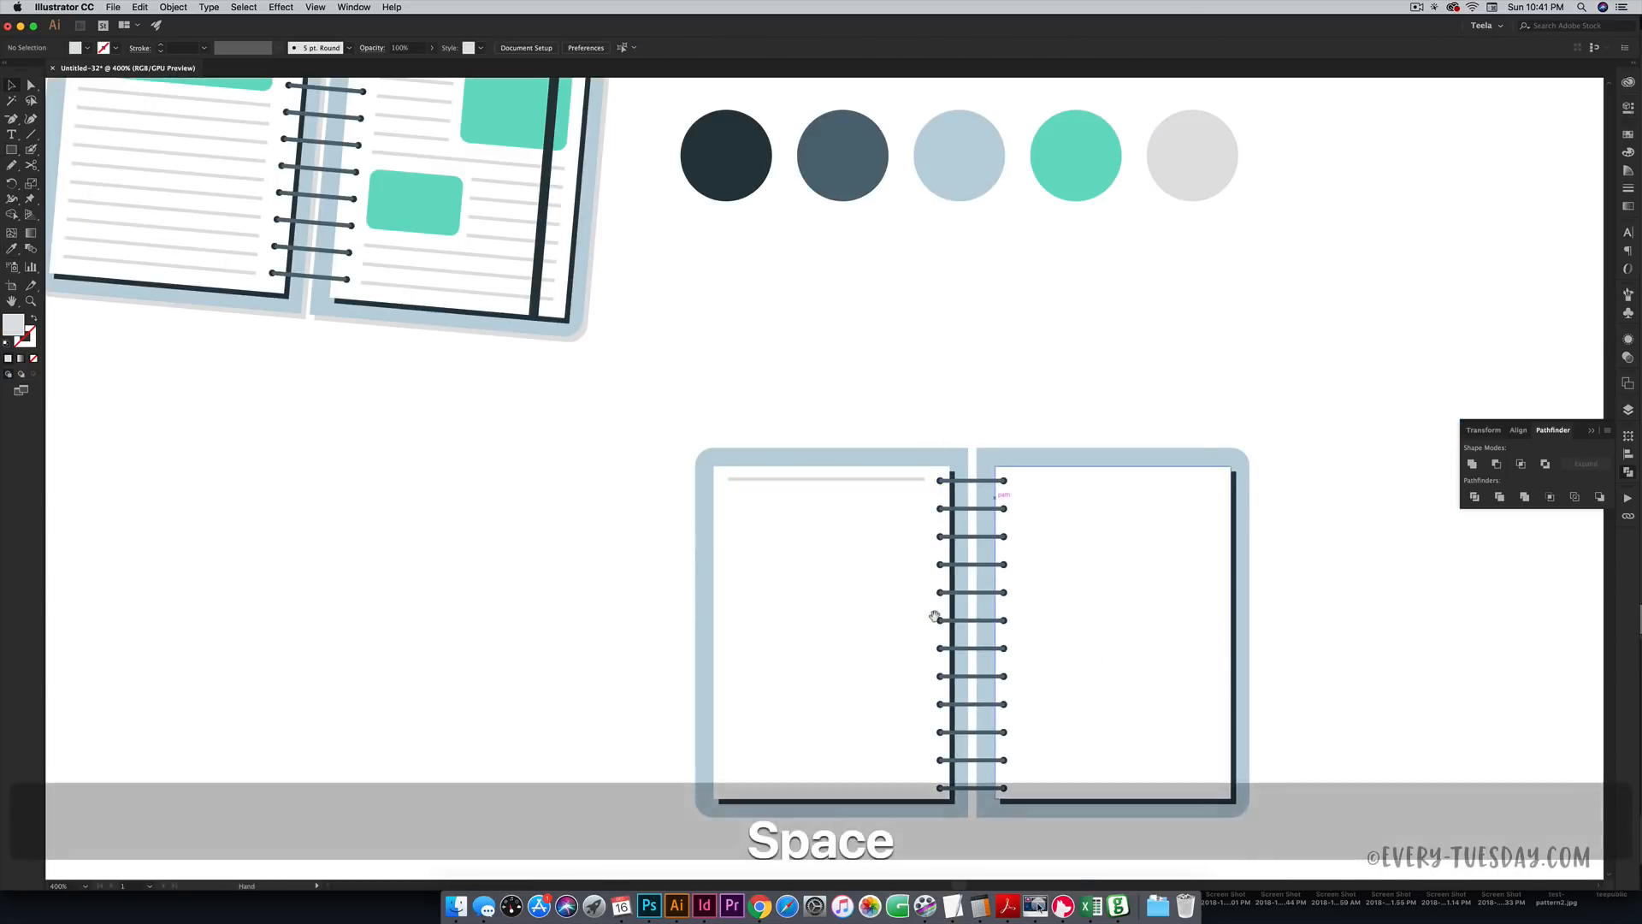
{"action": "left_click_drag", "start_coordinate": [934, 623], "coordinate": [971, 367]}
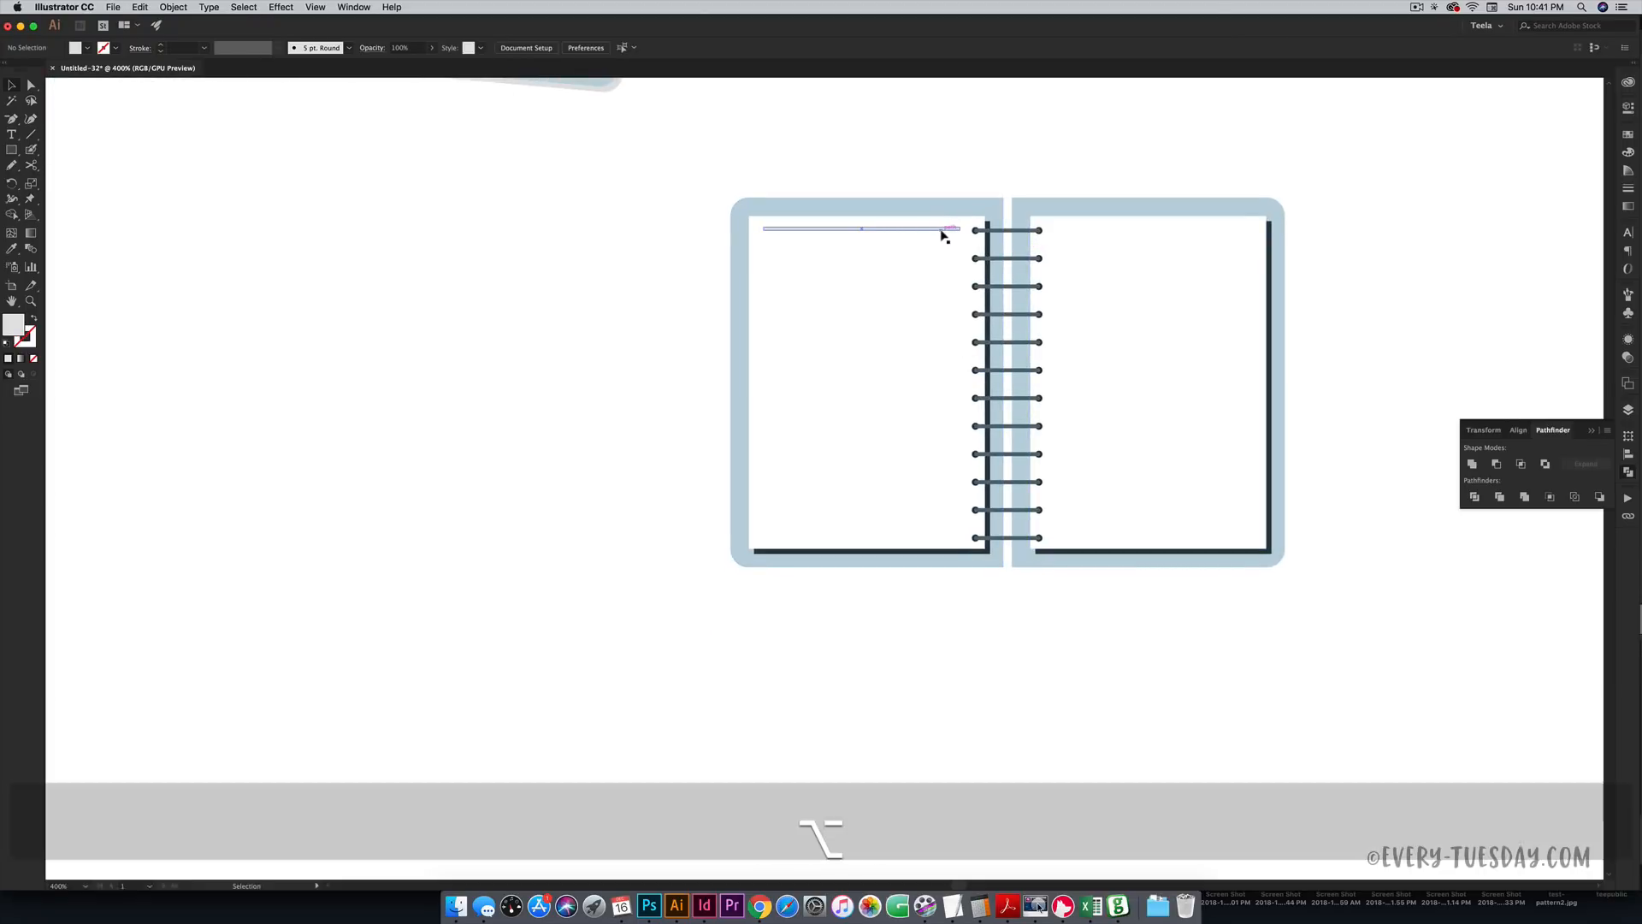
{"action": "left_click_drag", "start_coordinate": [944, 235], "coordinate": [941, 544]}
{"action": "left_click", "coordinate": [982, 613]}
{"action": "key", "text": "space"}
{"action": "left_click_drag", "start_coordinate": [954, 436], "coordinate": [980, 497]}
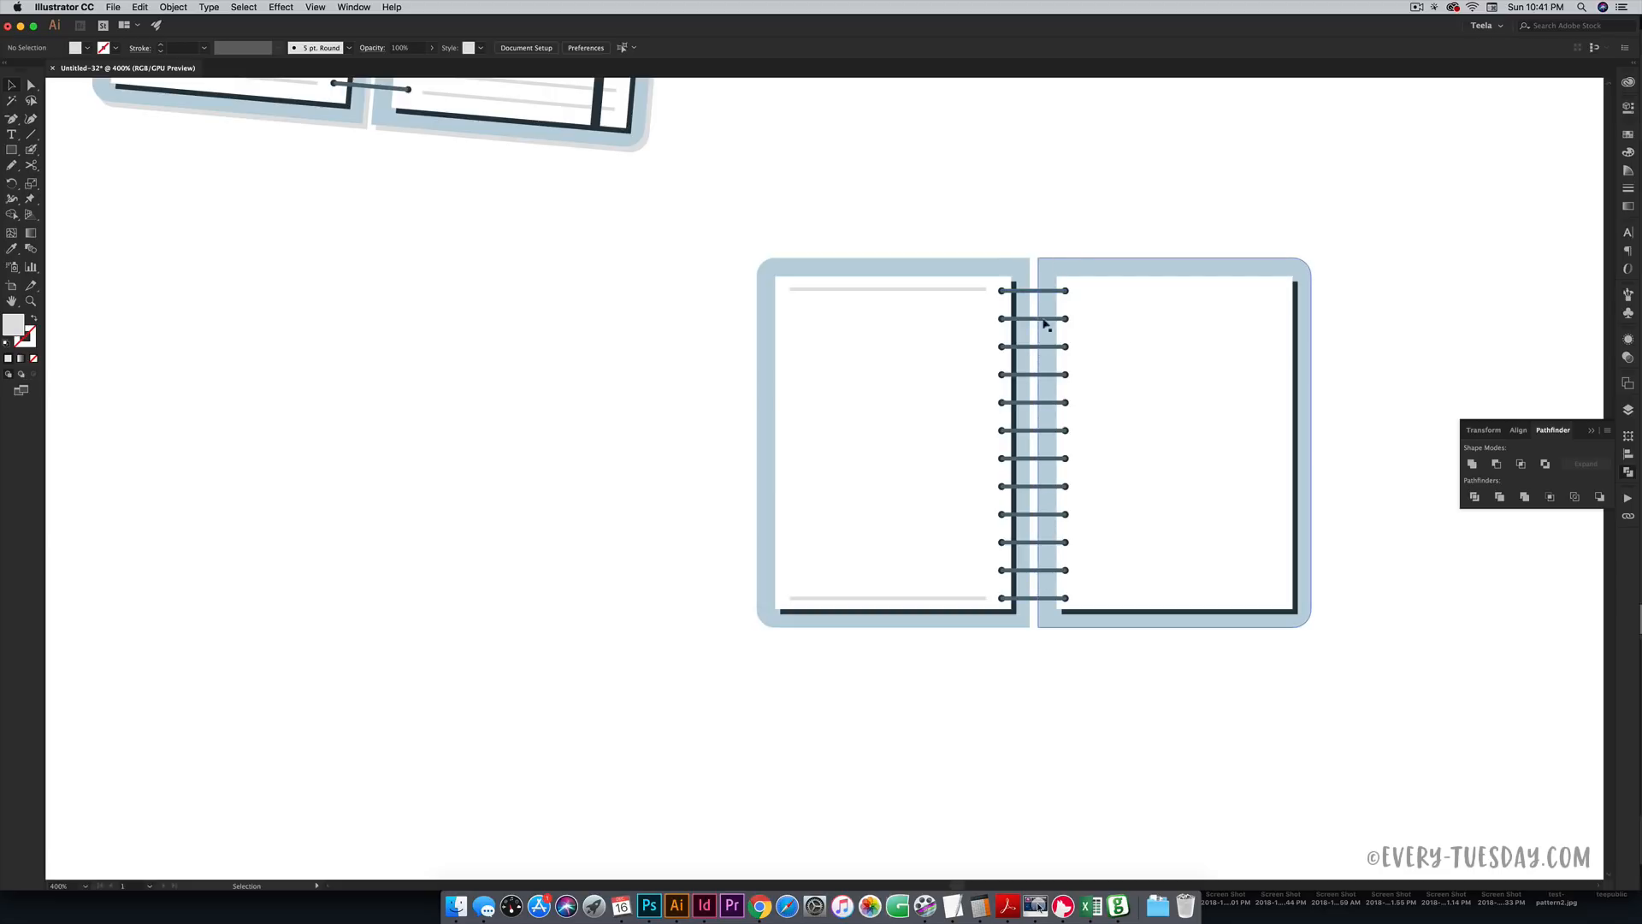
- Set blend steps to 15 and blend the top and bottom page lines into ruled lines
{"action": "double_click", "coordinate": [31, 249]}
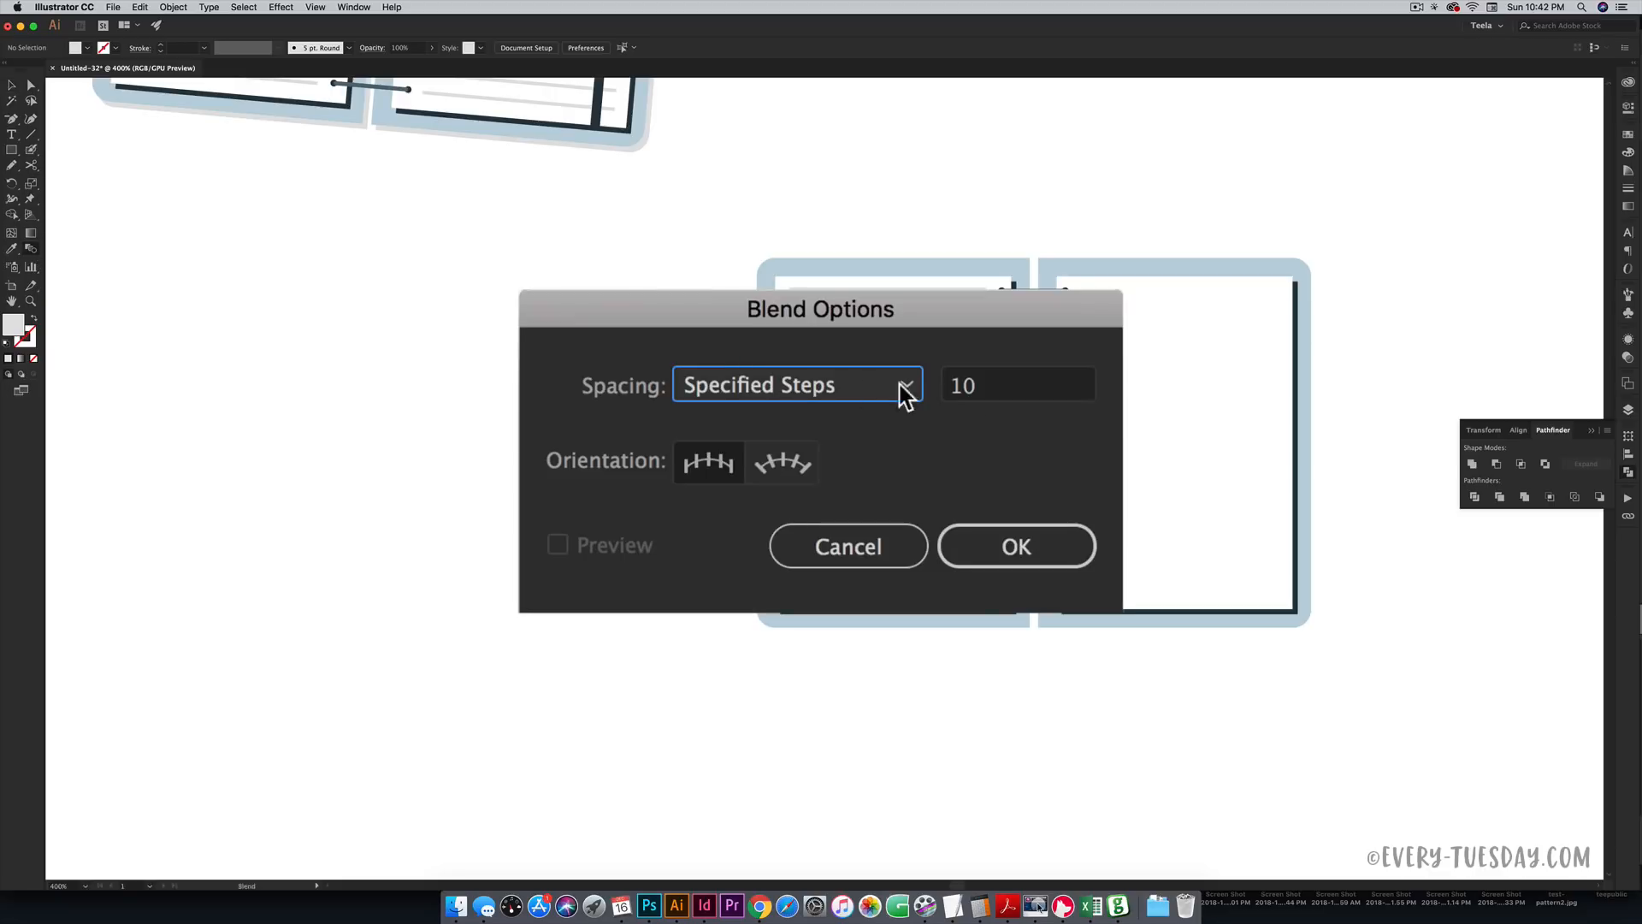
{"action": "left_click", "coordinate": [899, 427]}
{"action": "key", "text": "BackSpace"}
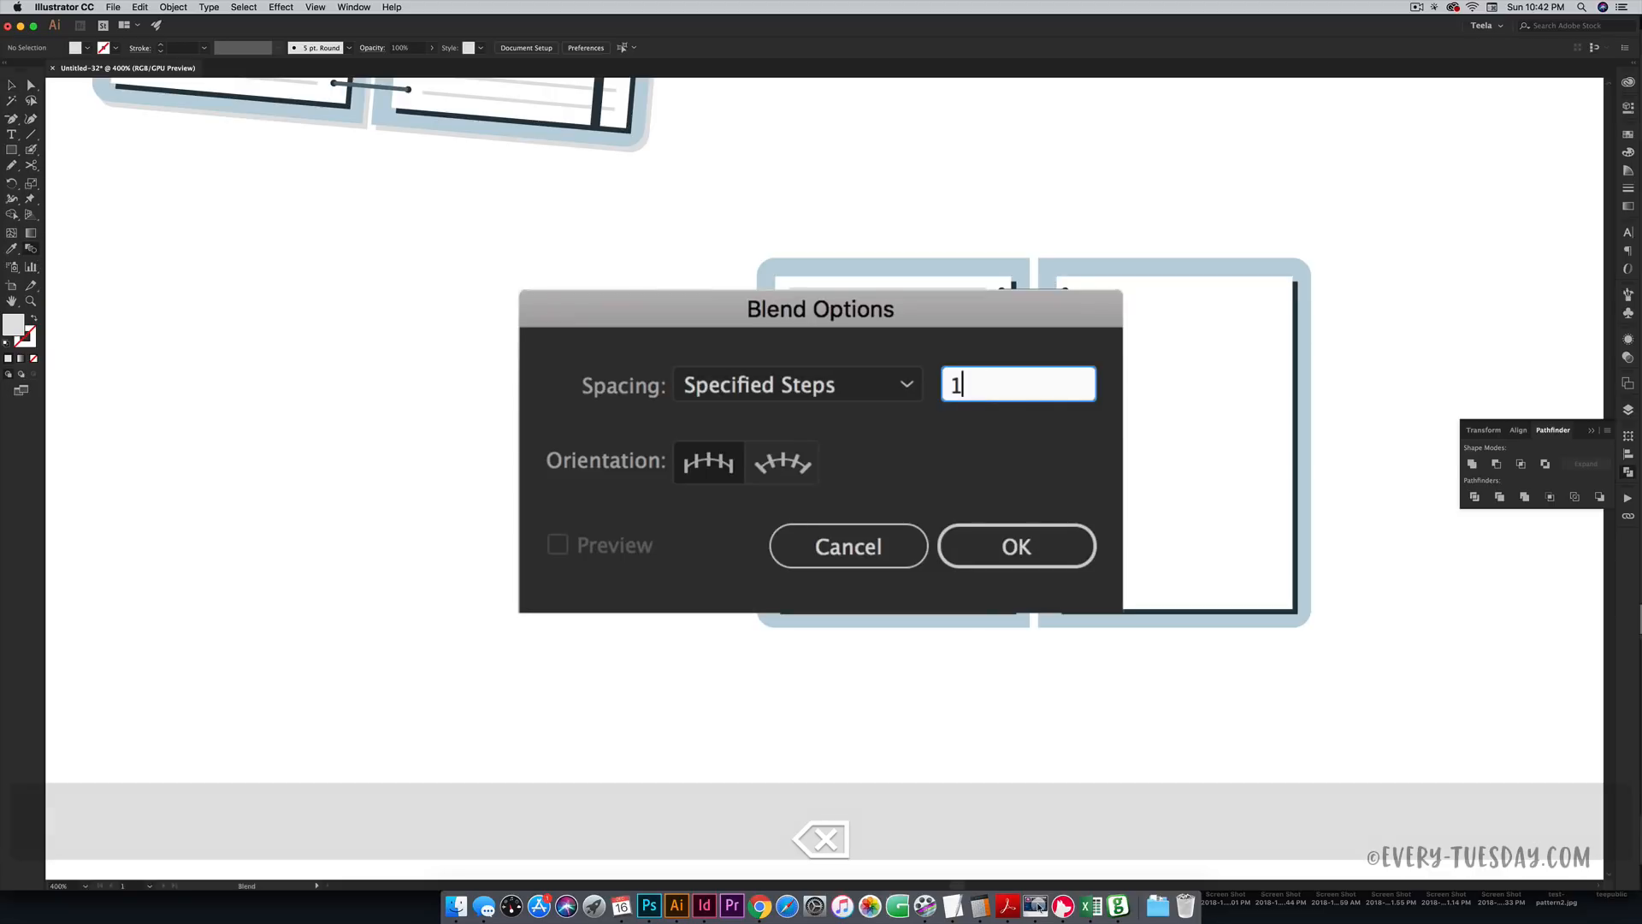
{"action": "type", "text": "5"}
{"action": "key", "text": "Return"}
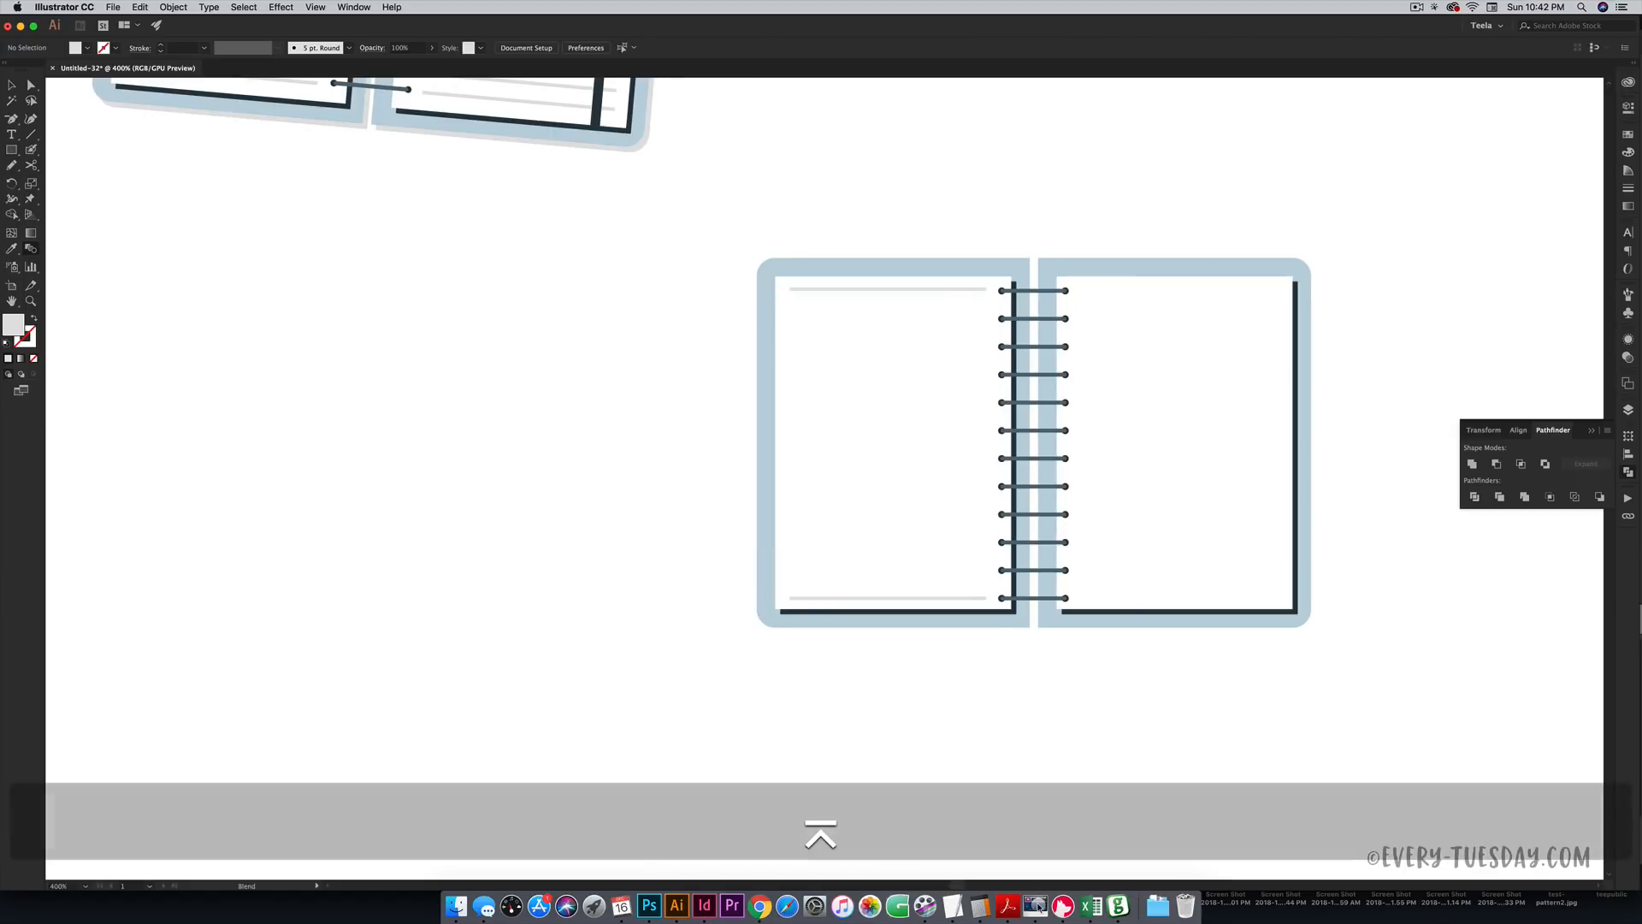
{"action": "key", "text": "super+equal"}
{"action": "key", "text": "super+equal"}
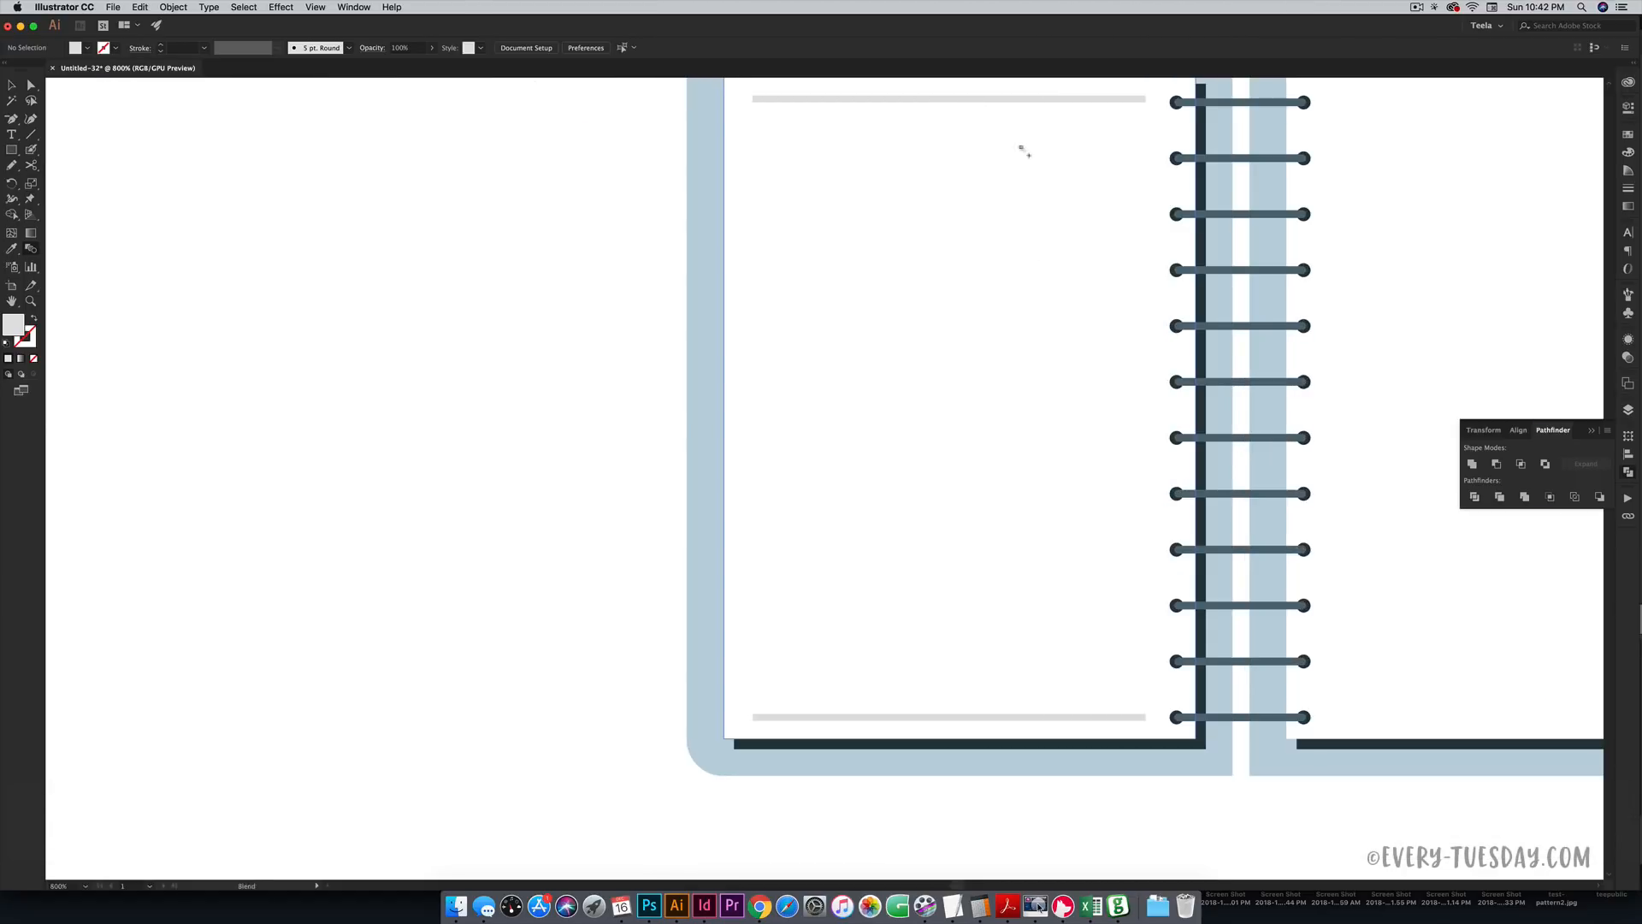
{"action": "left_click", "coordinate": [993, 717]}
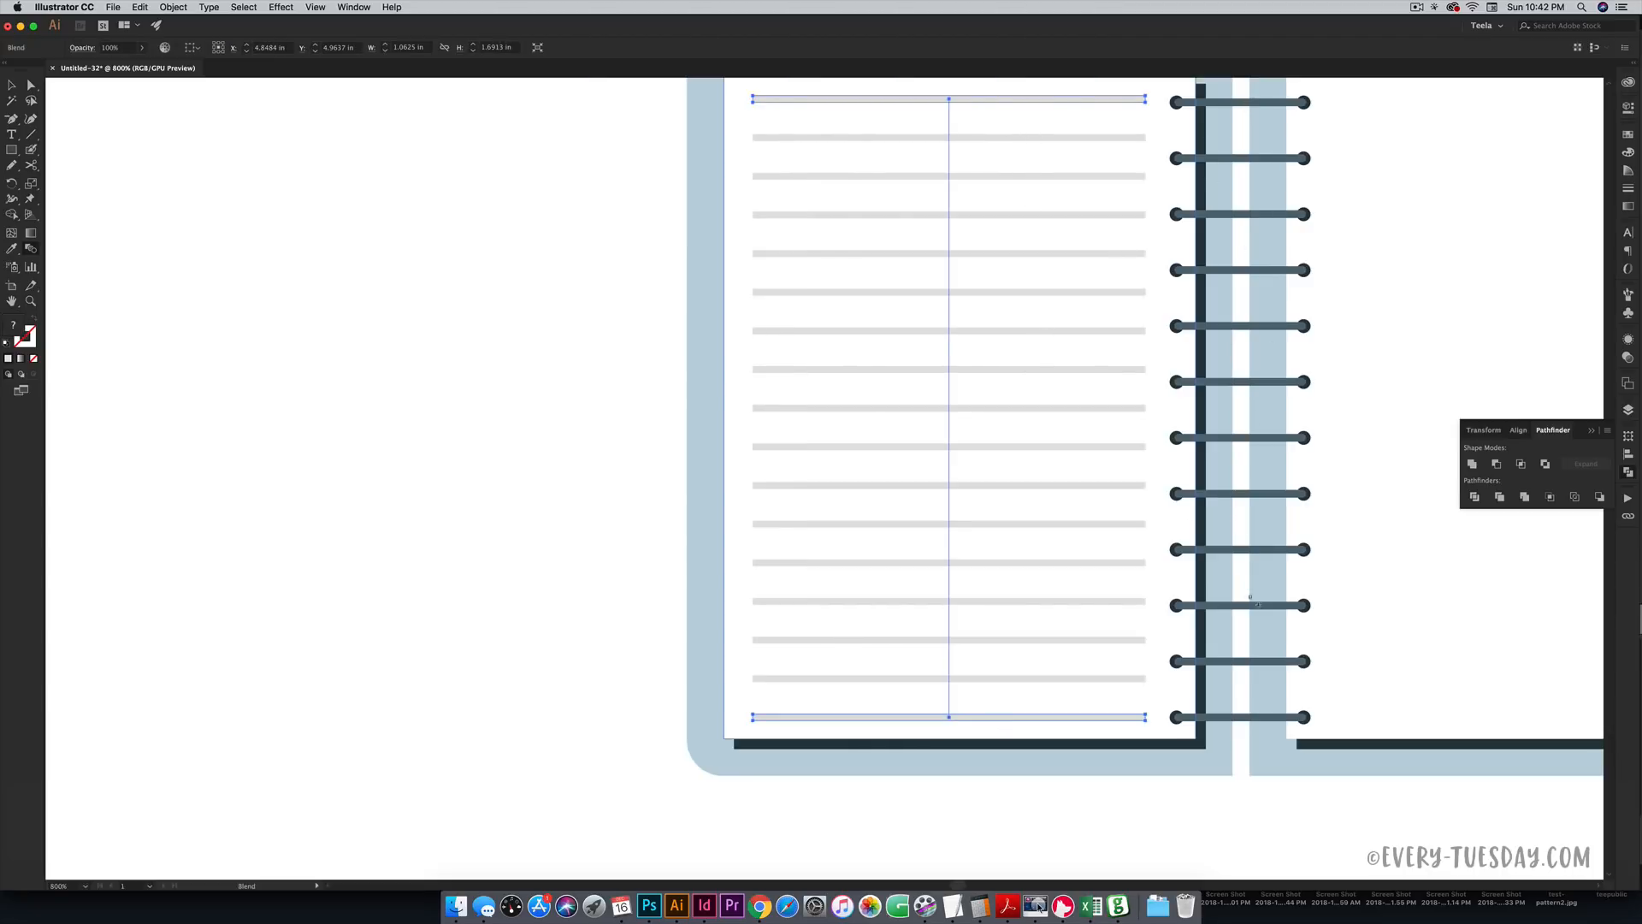
{"action": "key", "text": "super+minus"}
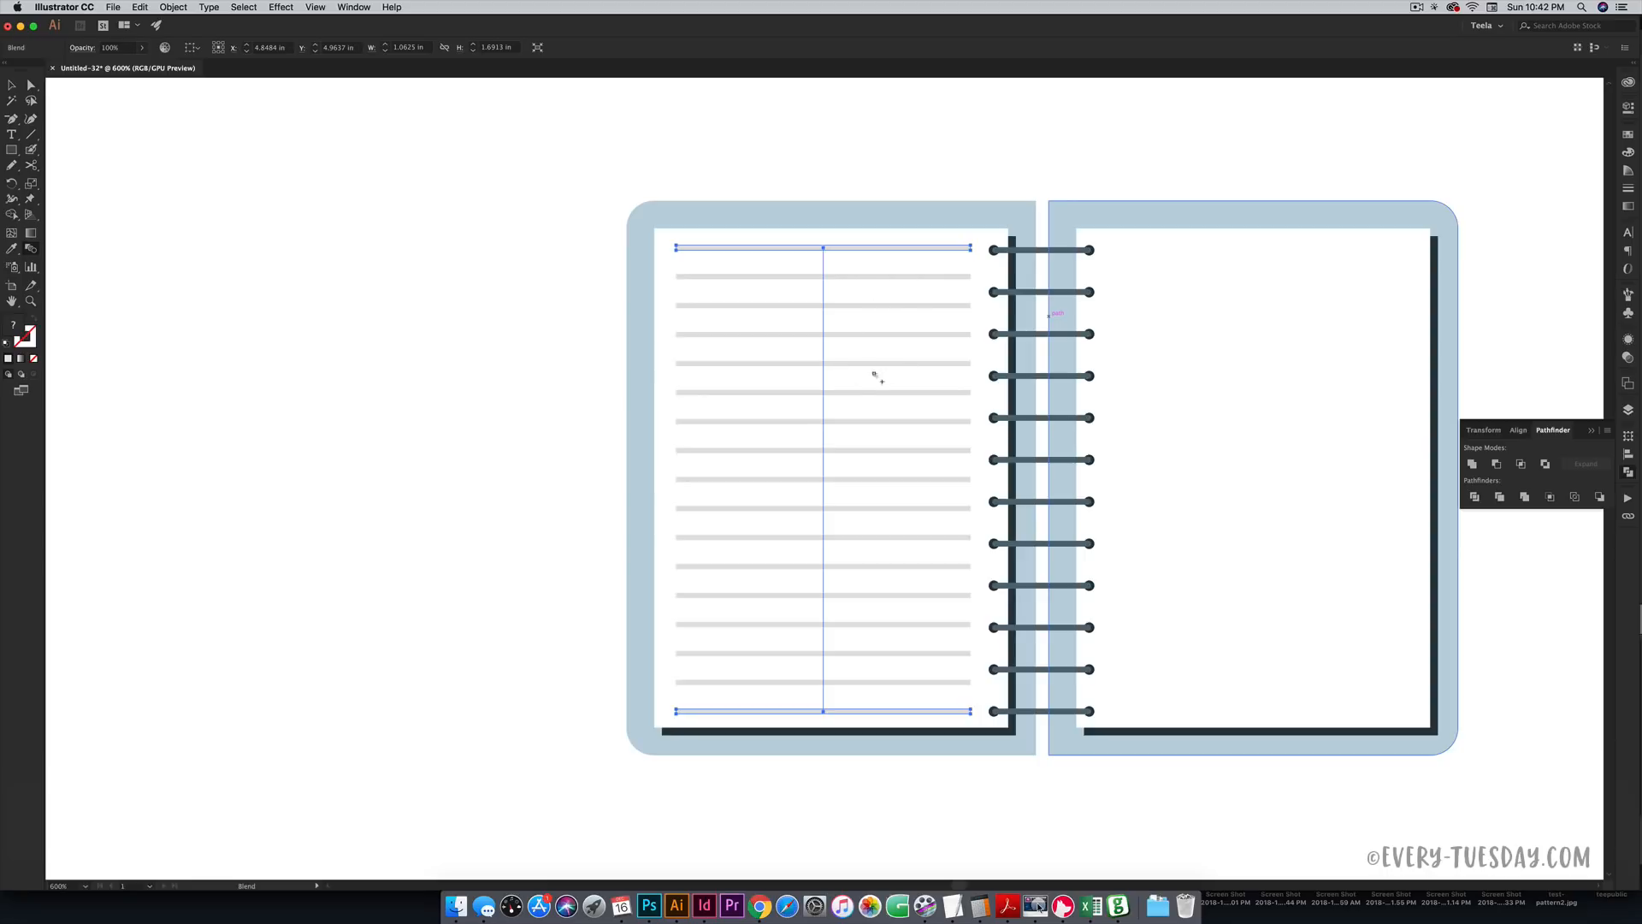
{"action": "key", "text": "super+minus"}
{"action": "key", "text": "super+minus"}
{"action": "key", "text": "super+minus"}
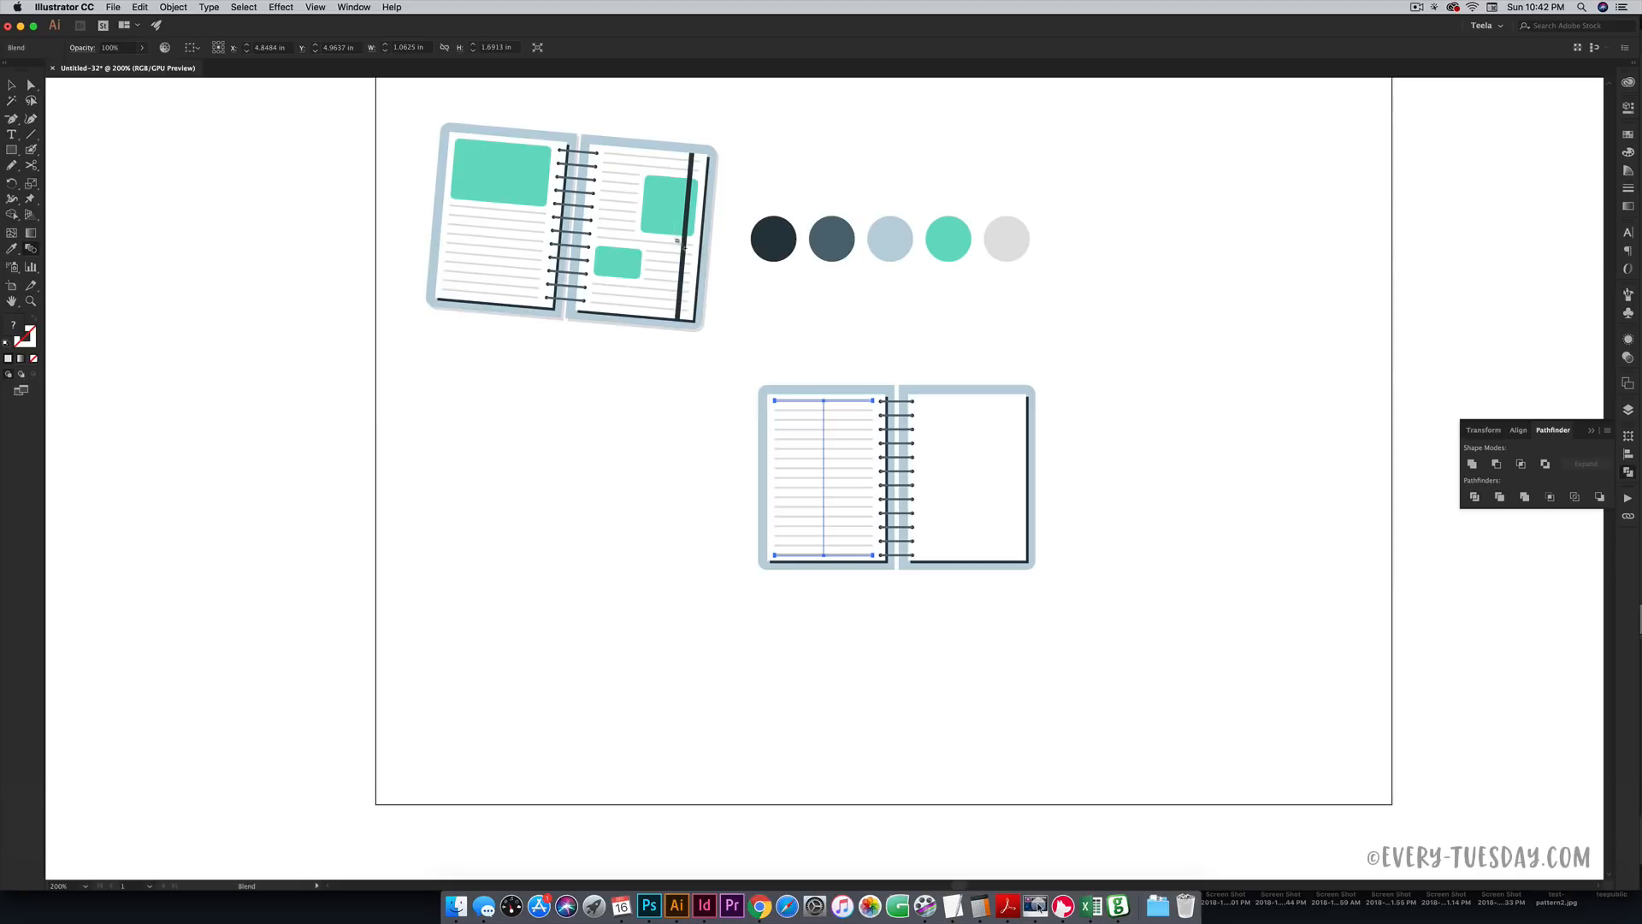
{"action": "key", "text": "super+equal"}
{"action": "key", "text": "super+equal"}
{"action": "key", "text": "super+equal"}
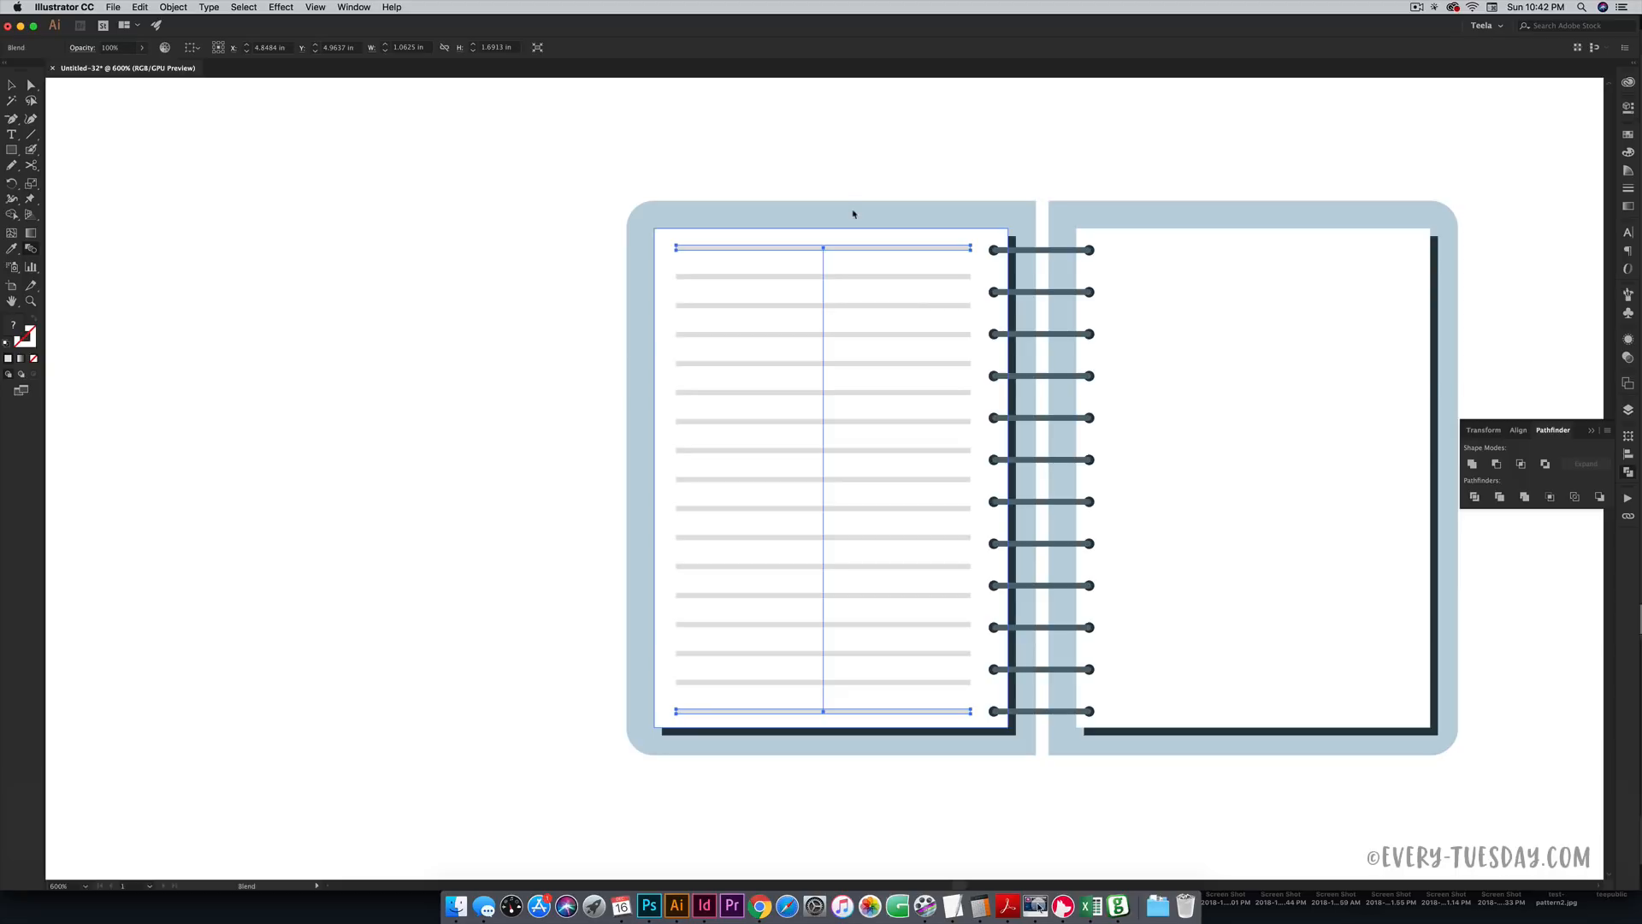
{"action": "key", "text": "v"}
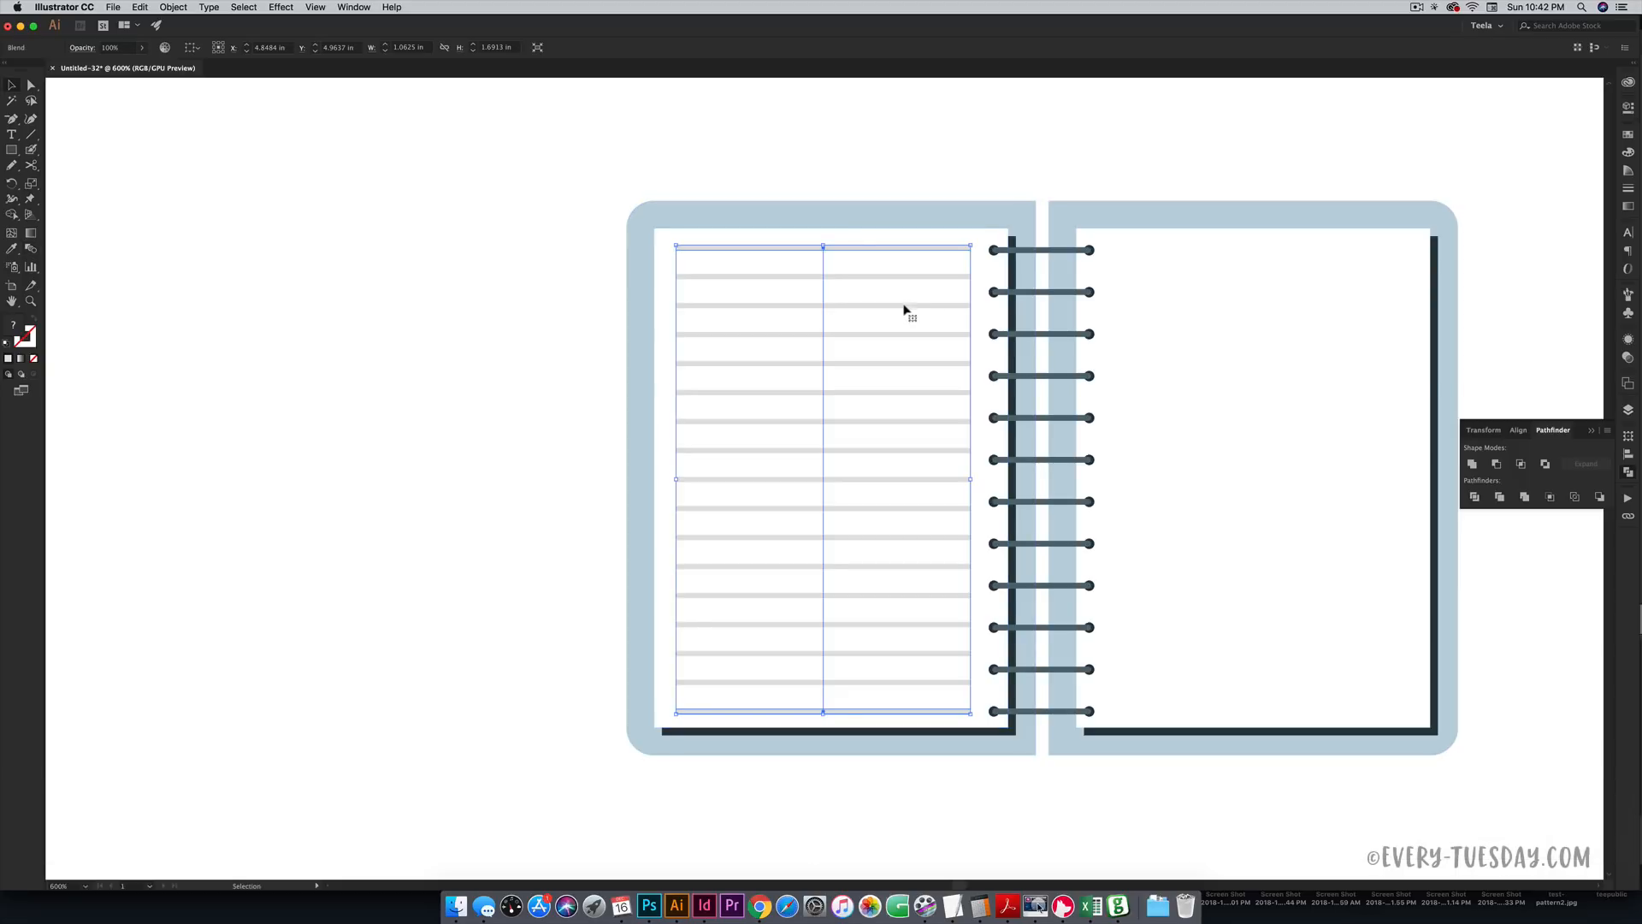
- Expand the ruled-line blend via Object > Expand and ungroup the stripes
{"action": "left_click", "coordinate": [172, 7]}
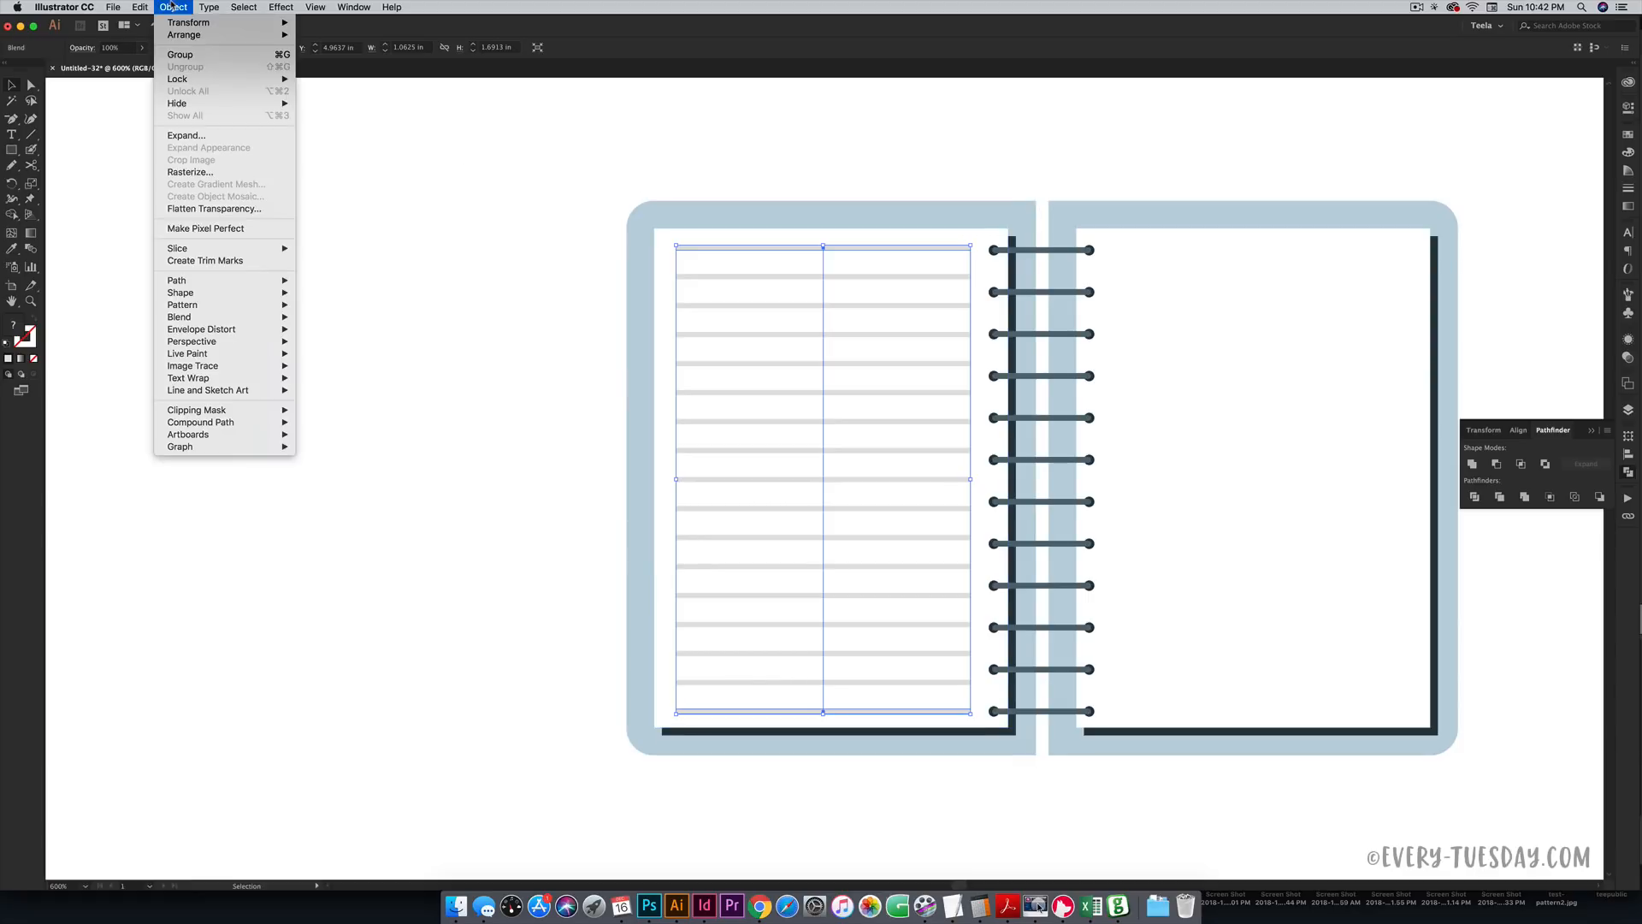
{"action": "left_click", "coordinate": [197, 139]}
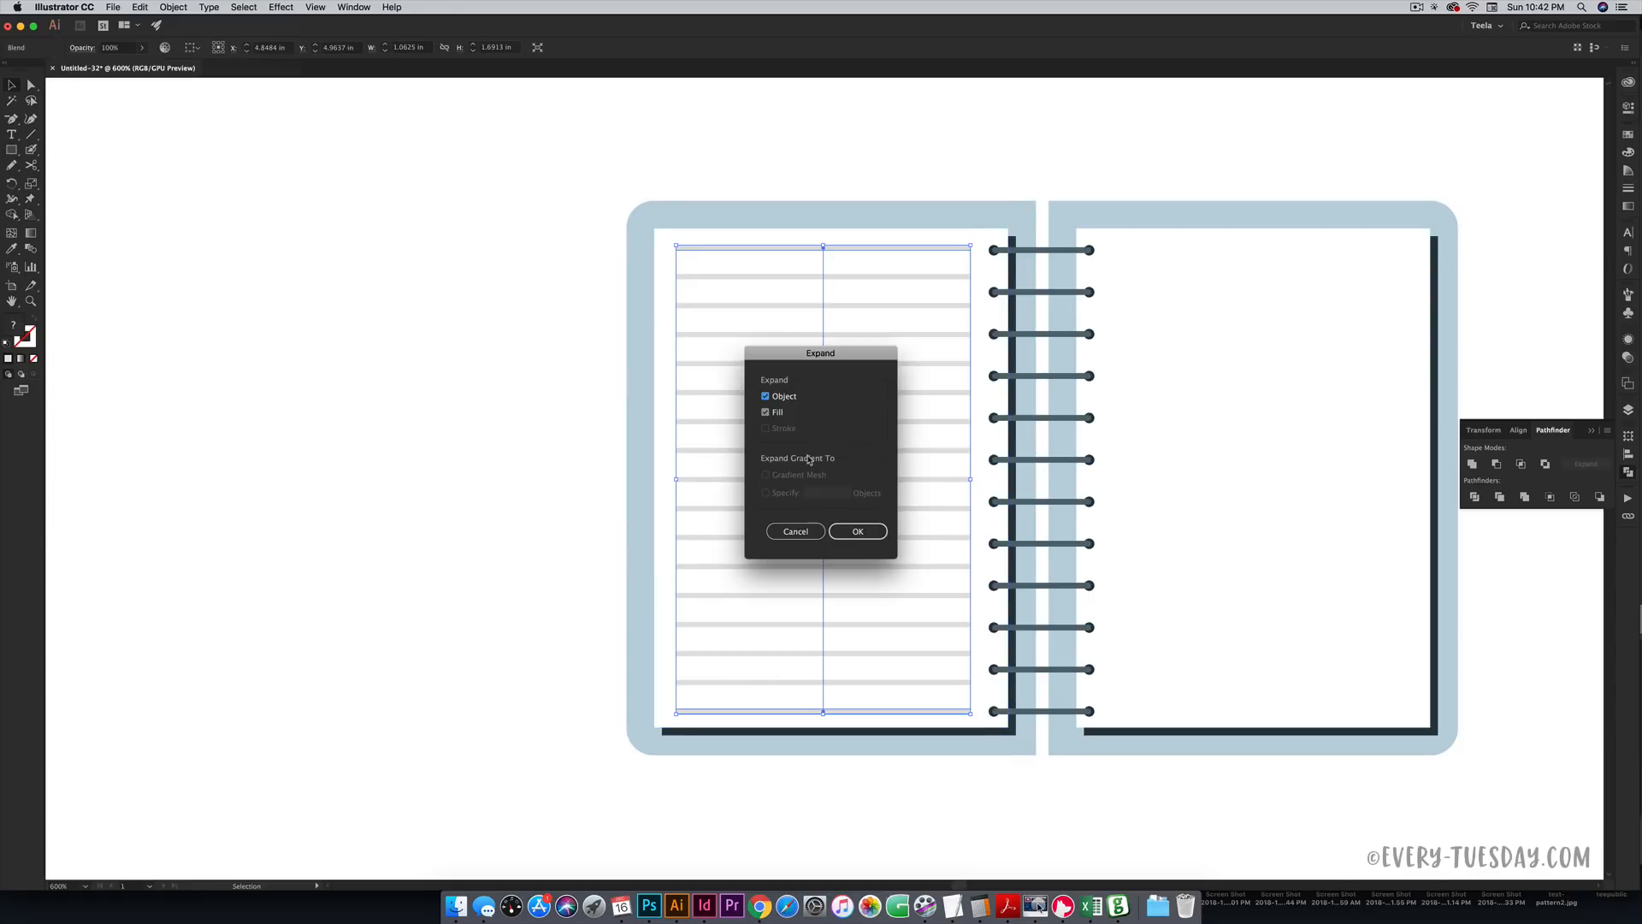
{"action": "left_click", "coordinate": [878, 540]}
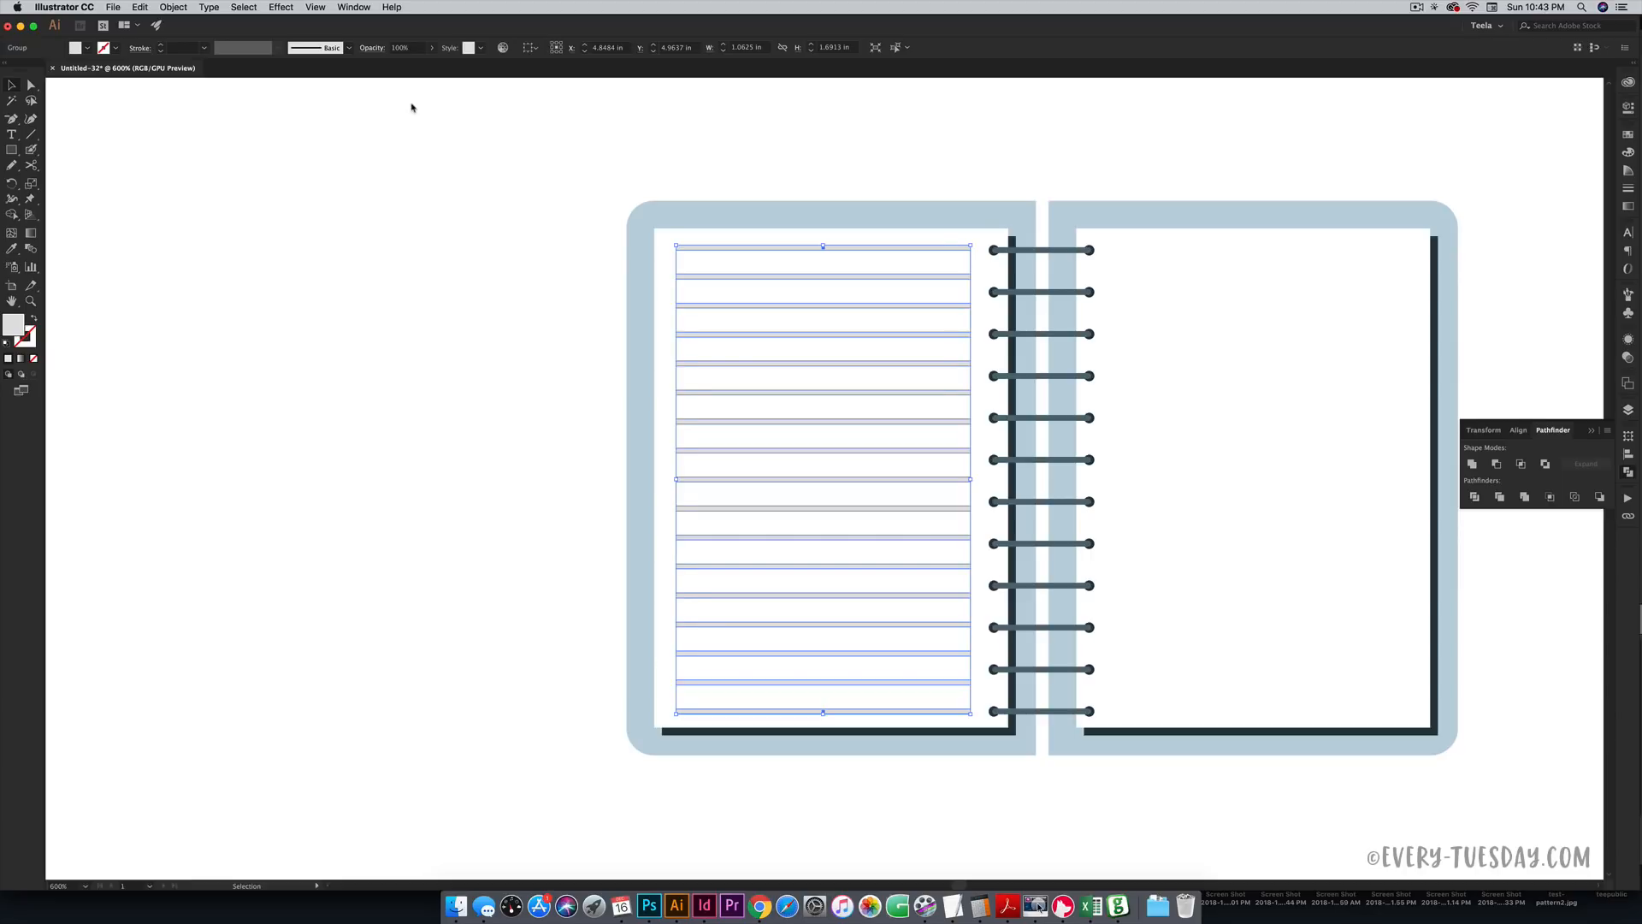
{"action": "key", "text": "shift+super+g"}
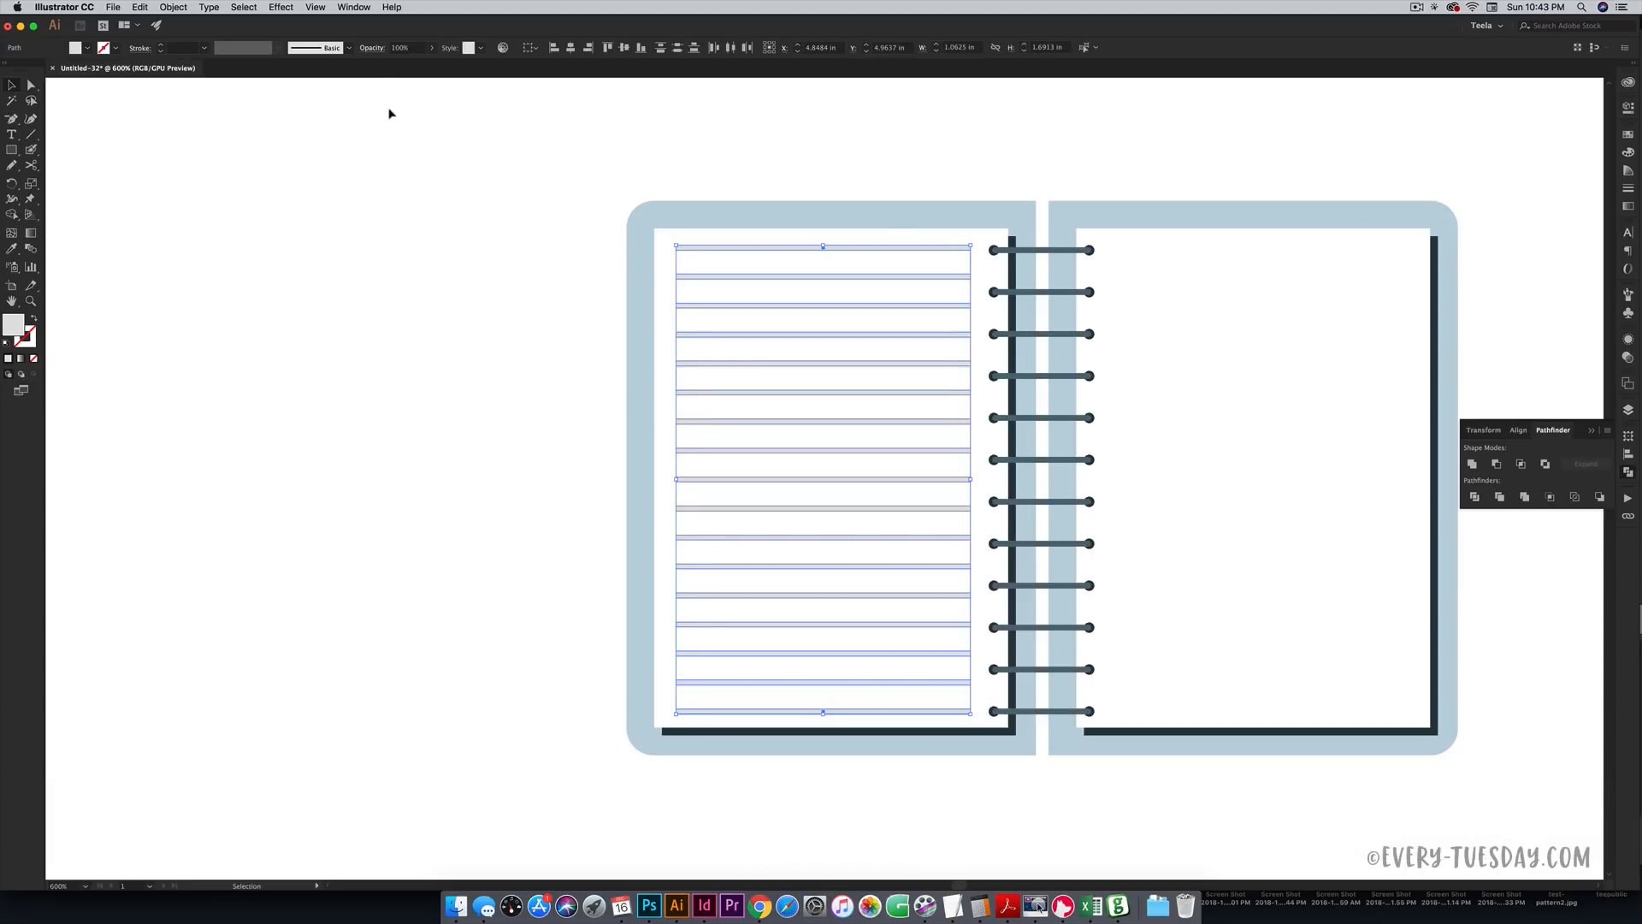
- Shift-select all the separate grey stripes on the left page
{"action": "left_click", "coordinate": [389, 112]}
{"action": "left_click", "coordinate": [865, 247]}
{"action": "left_click", "coordinate": [869, 276]}
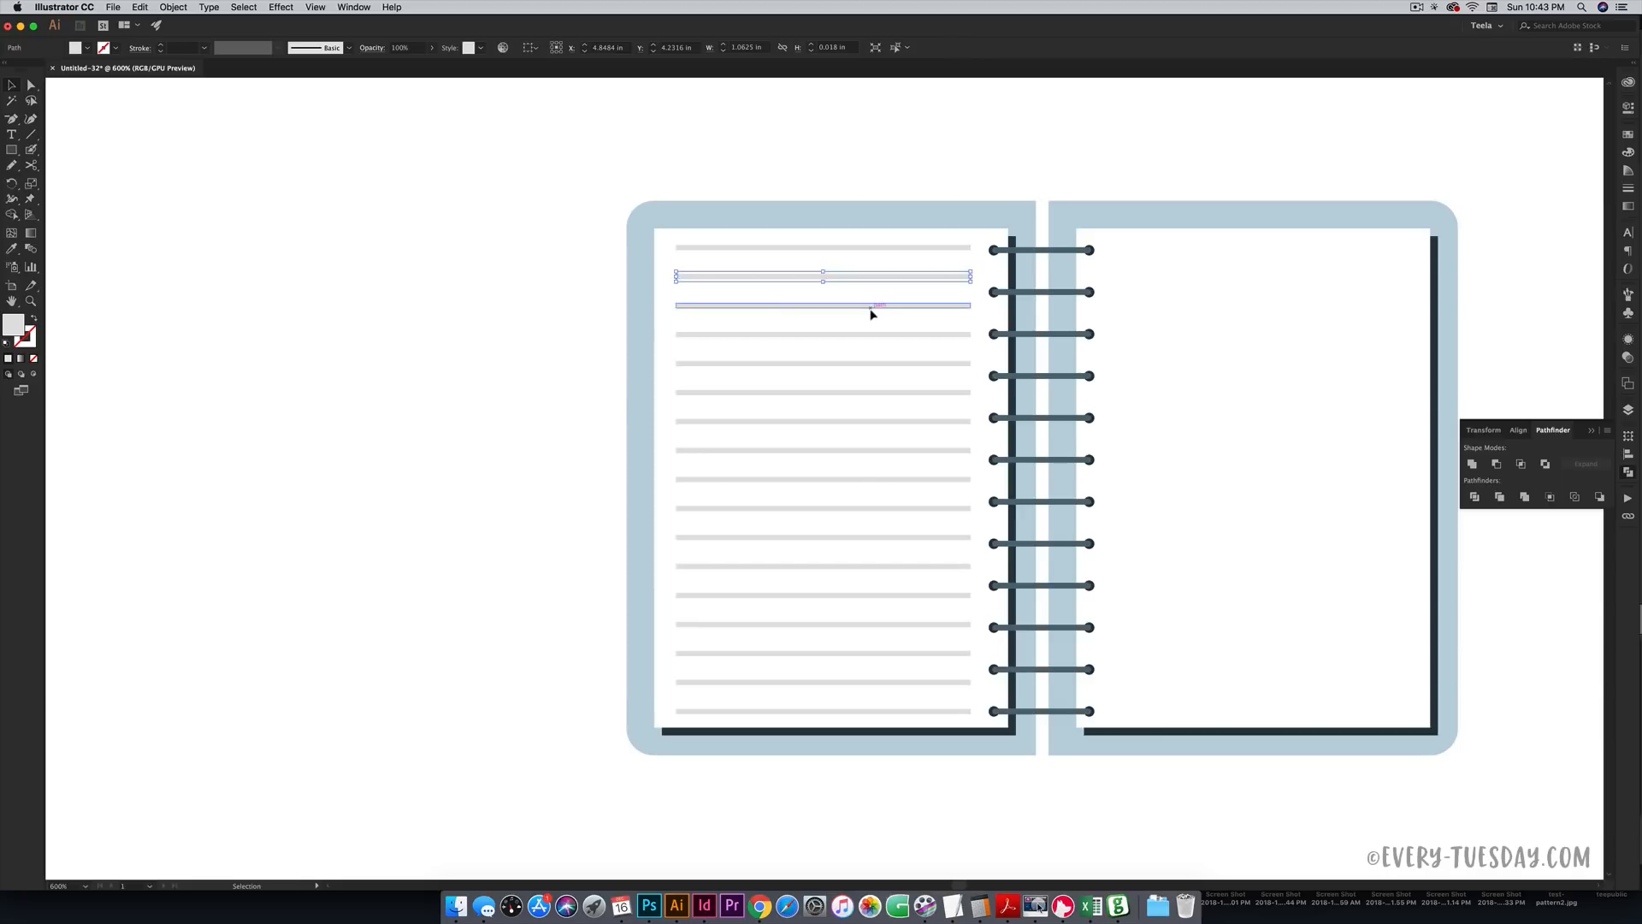
{"action": "left_click", "coordinate": [871, 308]}
{"action": "left_click", "coordinate": [854, 248]}
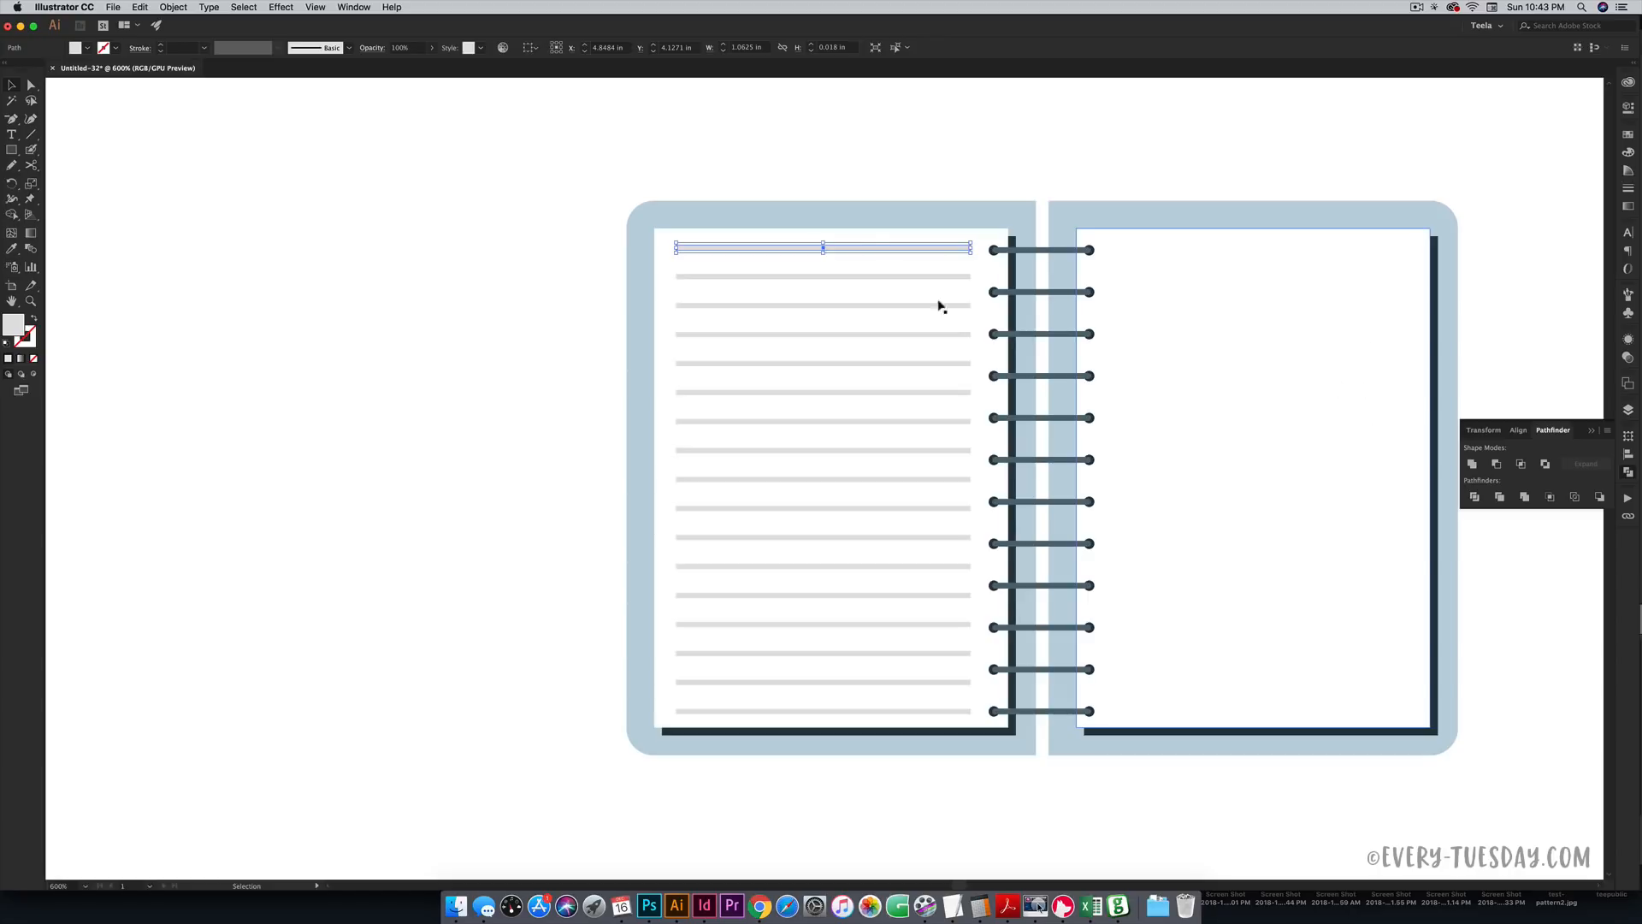
{"action": "left_click", "coordinate": [846, 276]}
{"action": "left_click", "coordinate": [864, 248], "text": "shift"}
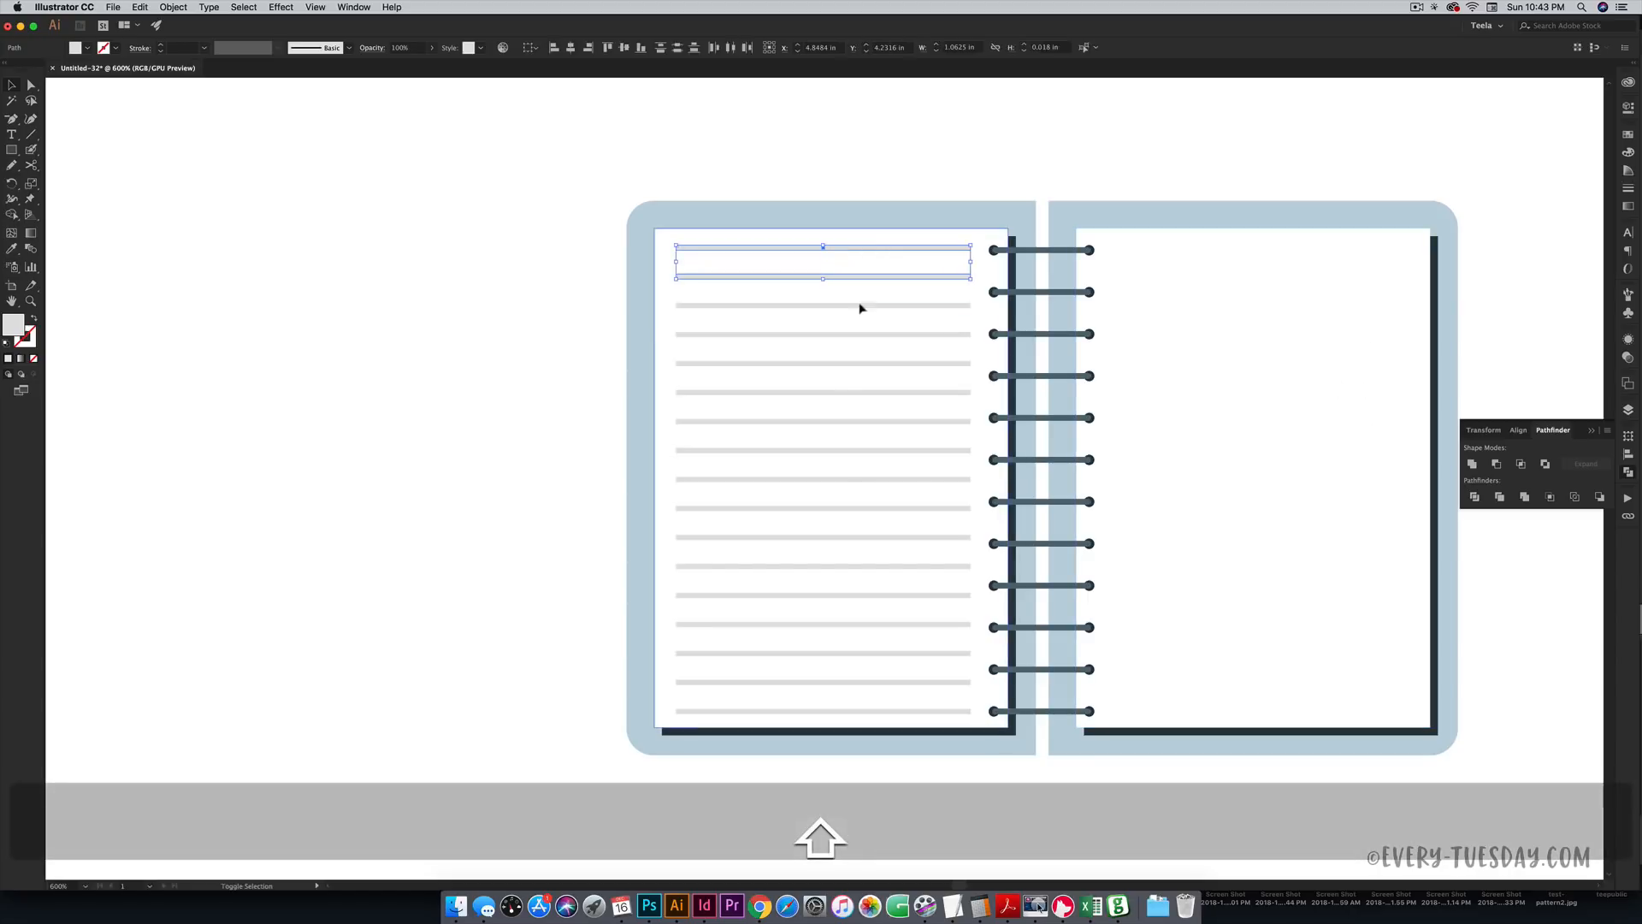
{"action": "left_click", "coordinate": [863, 305], "text": "shift"}
{"action": "left_click", "coordinate": [858, 334], "text": "shift"}
{"action": "left_click", "coordinate": [867, 364], "text": "shift"}
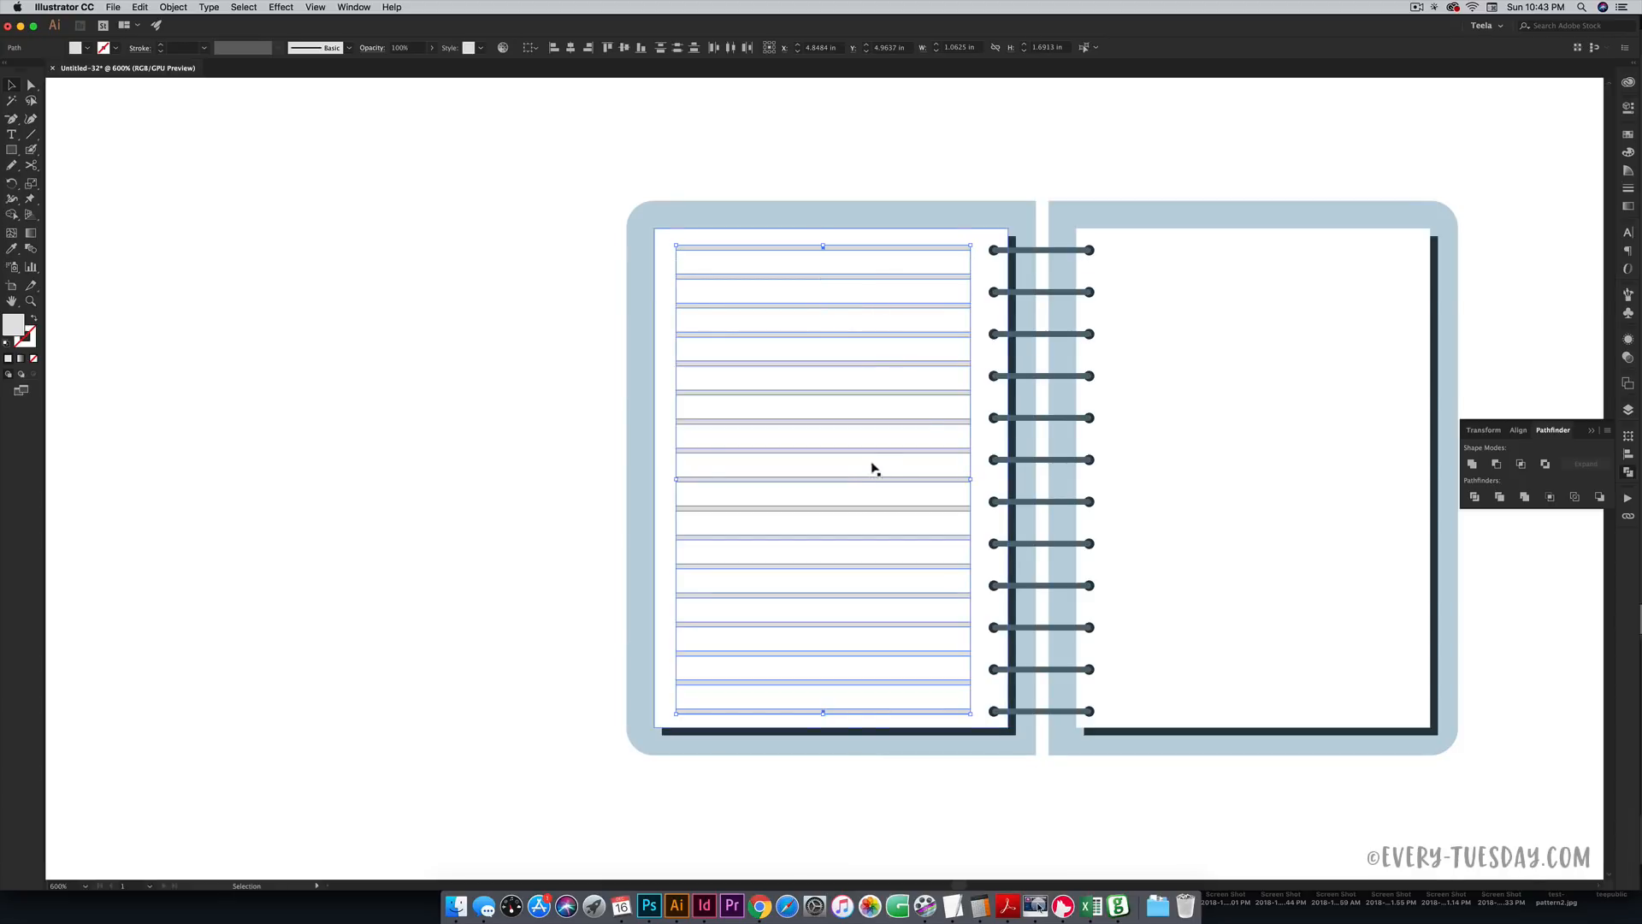
{"action": "scroll", "coordinate": [921, 418], "scroll_direction": "right", "scroll_amount": 5}
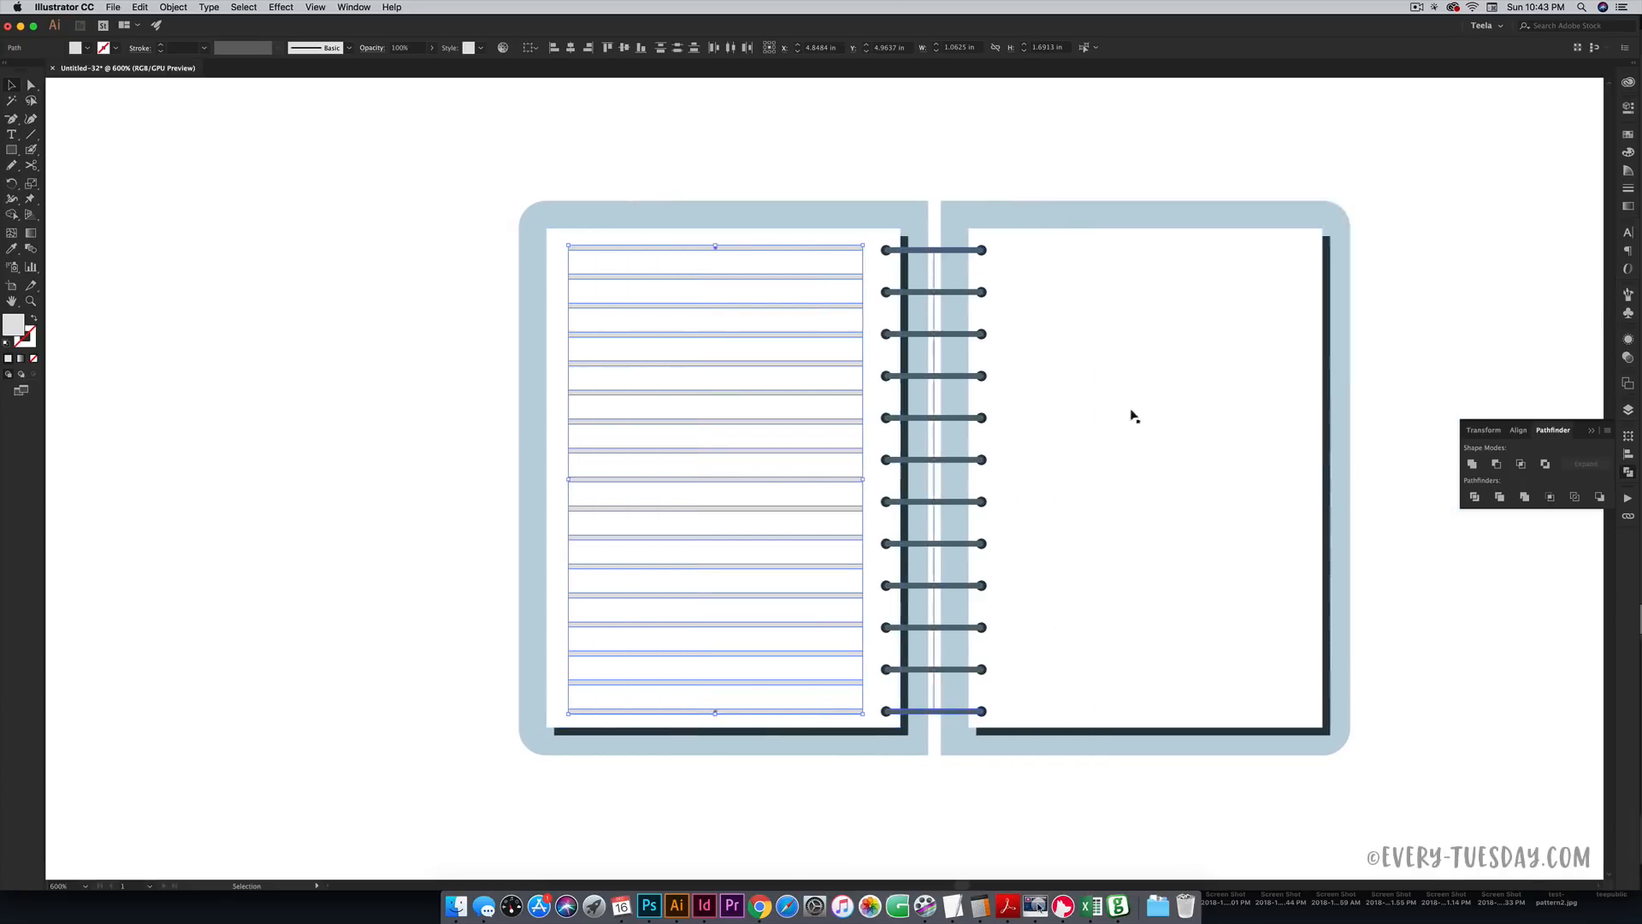
- Copy the selected ruled lines straight across onto the right page
{"action": "left_click_drag", "start_coordinate": [708, 421], "coordinate": [1143, 420]}
{"action": "left_click", "coordinate": [1363, 557]}
{"action": "key", "text": "space"}
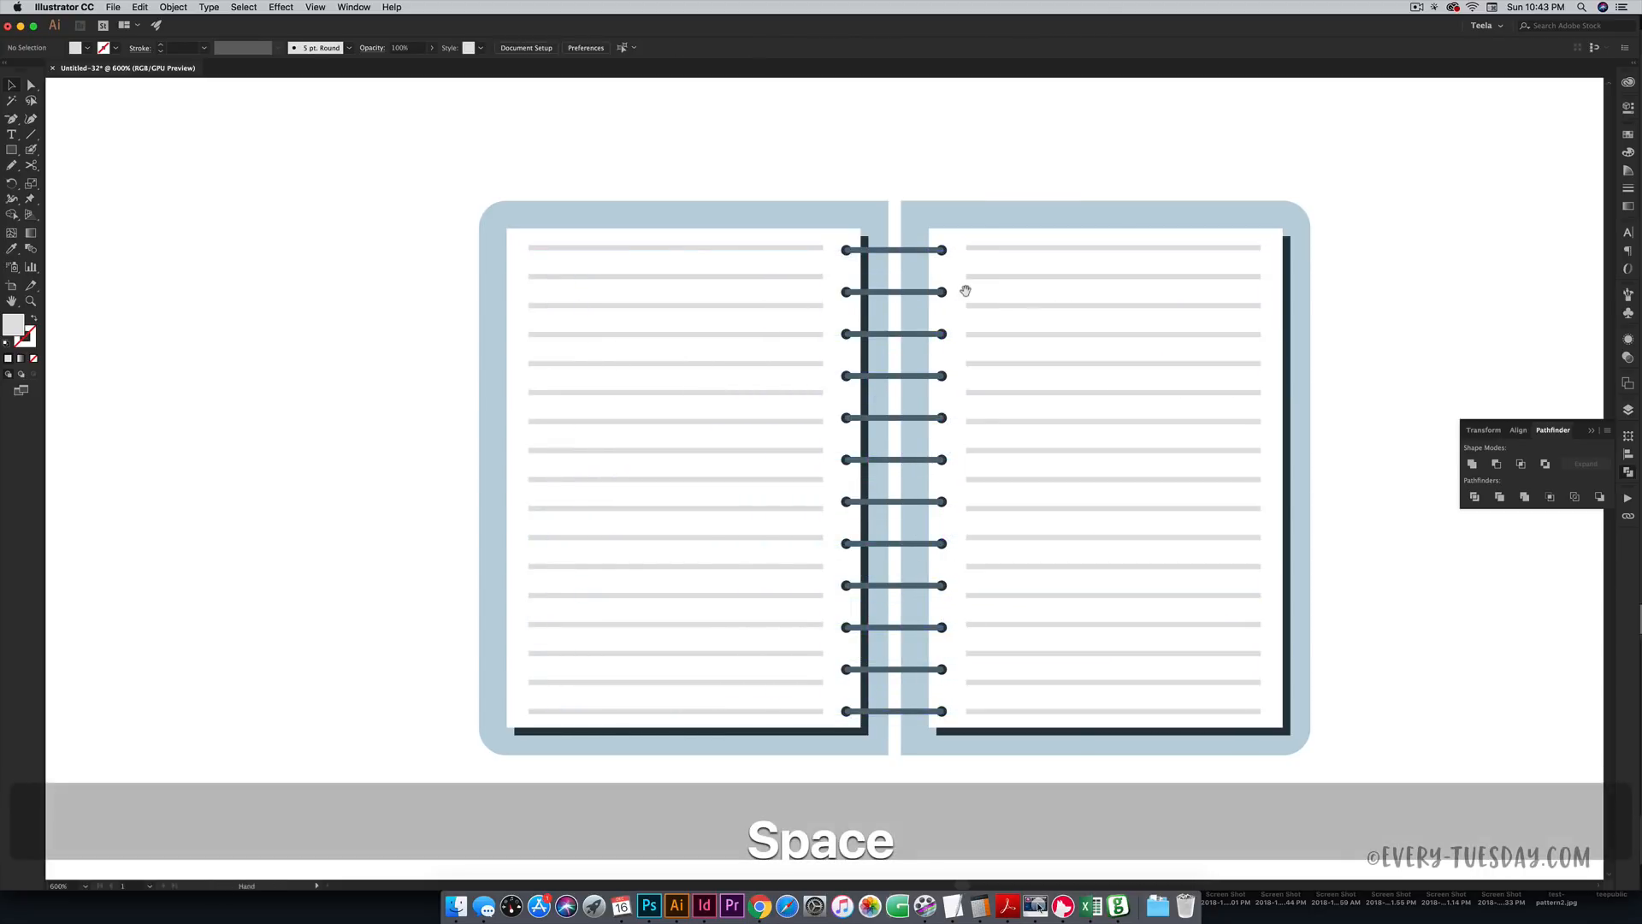
{"action": "left_click_drag", "start_coordinate": [964, 285], "coordinate": [1258, 295]}
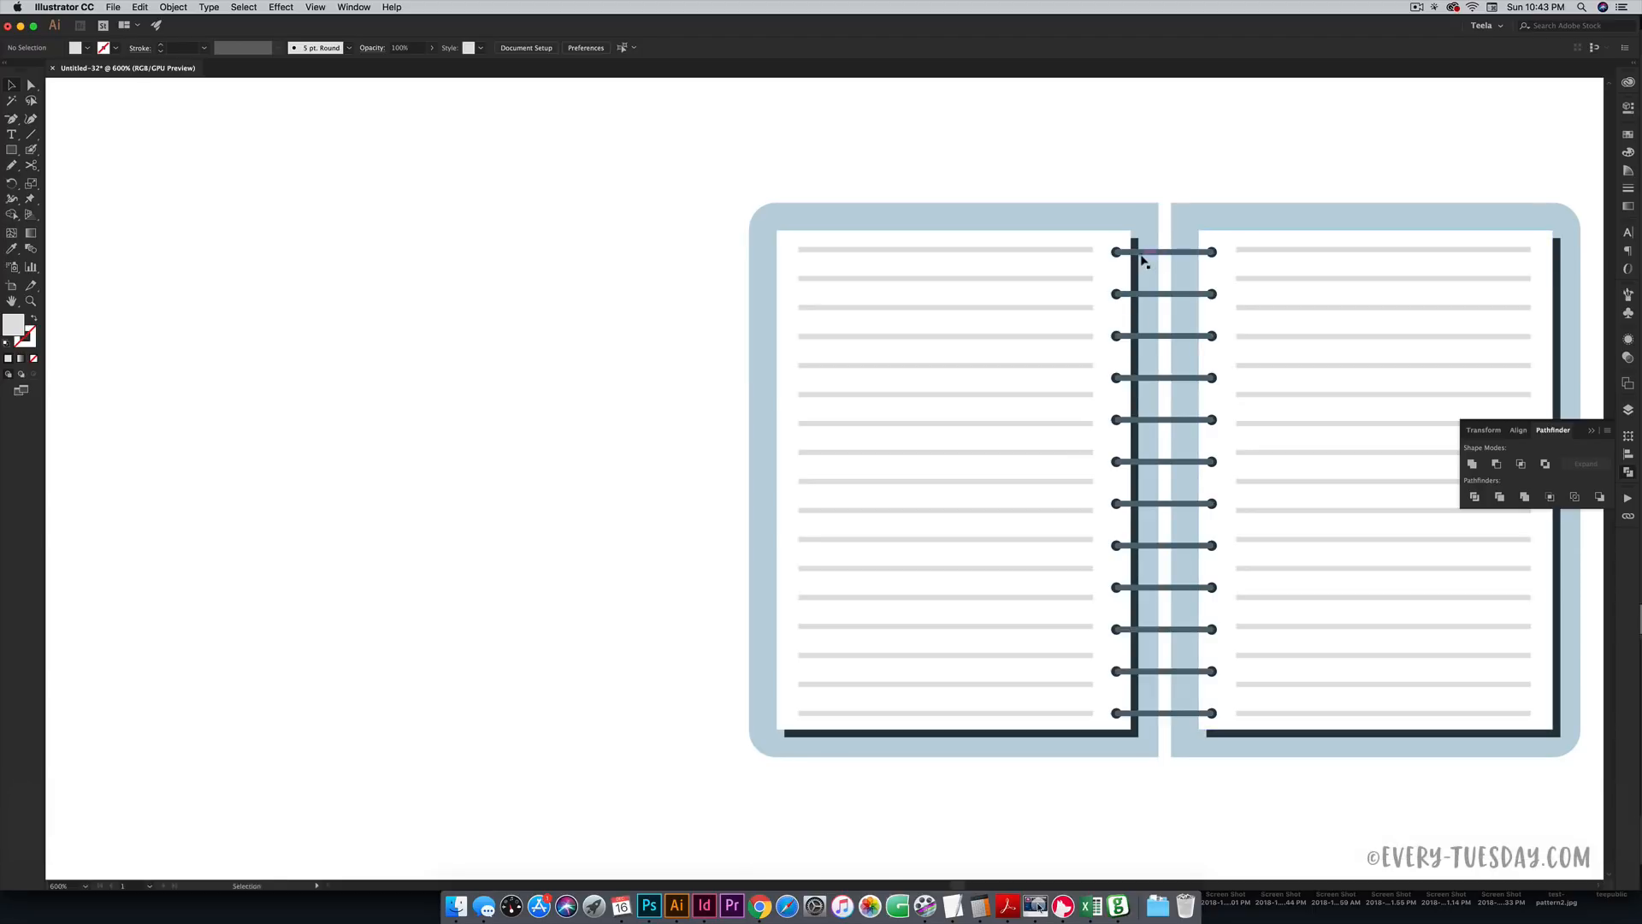
- Select the top eight ruled lines on the left page and delete them
{"action": "left_click", "coordinate": [1018, 453]}
{"action": "left_click", "coordinate": [1016, 422], "text": "shift"}
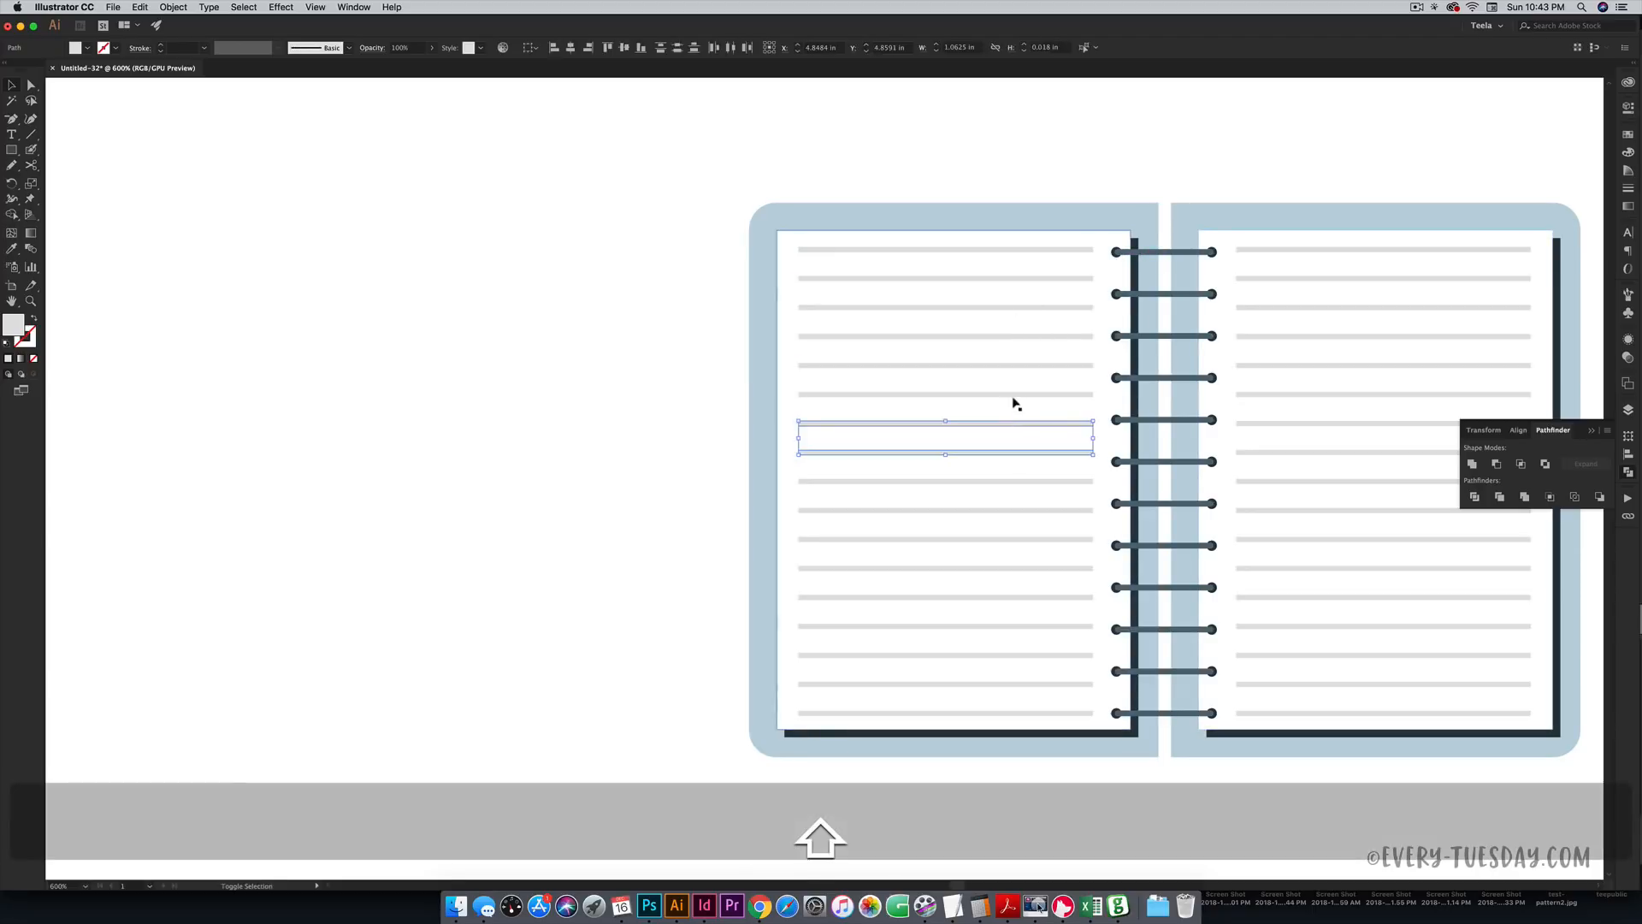
{"action": "left_click", "coordinate": [1016, 393], "text": "shift"}
{"action": "left_click", "coordinate": [1015, 365], "text": "shift"}
{"action": "left_click", "coordinate": [1015, 336], "text": "shift"}
{"action": "left_click", "coordinate": [1018, 307], "text": "shift"}
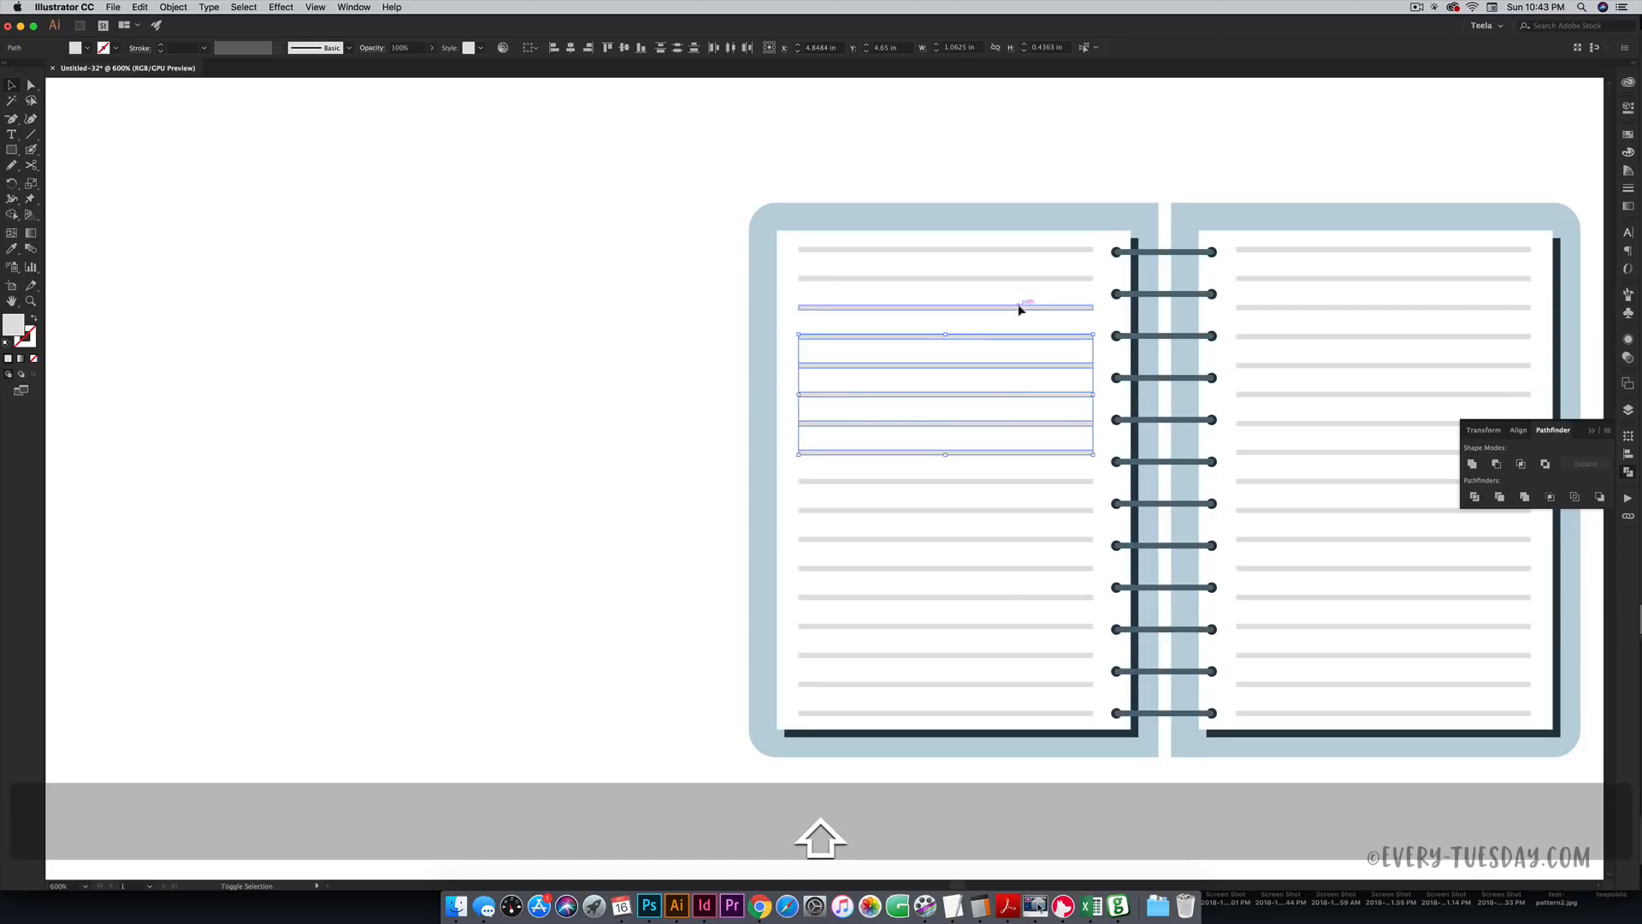
{"action": "left_click", "coordinate": [1018, 278], "text": "shift"}
{"action": "left_click", "coordinate": [1023, 249], "text": "shift"}
{"action": "key", "text": "BackSpace"}
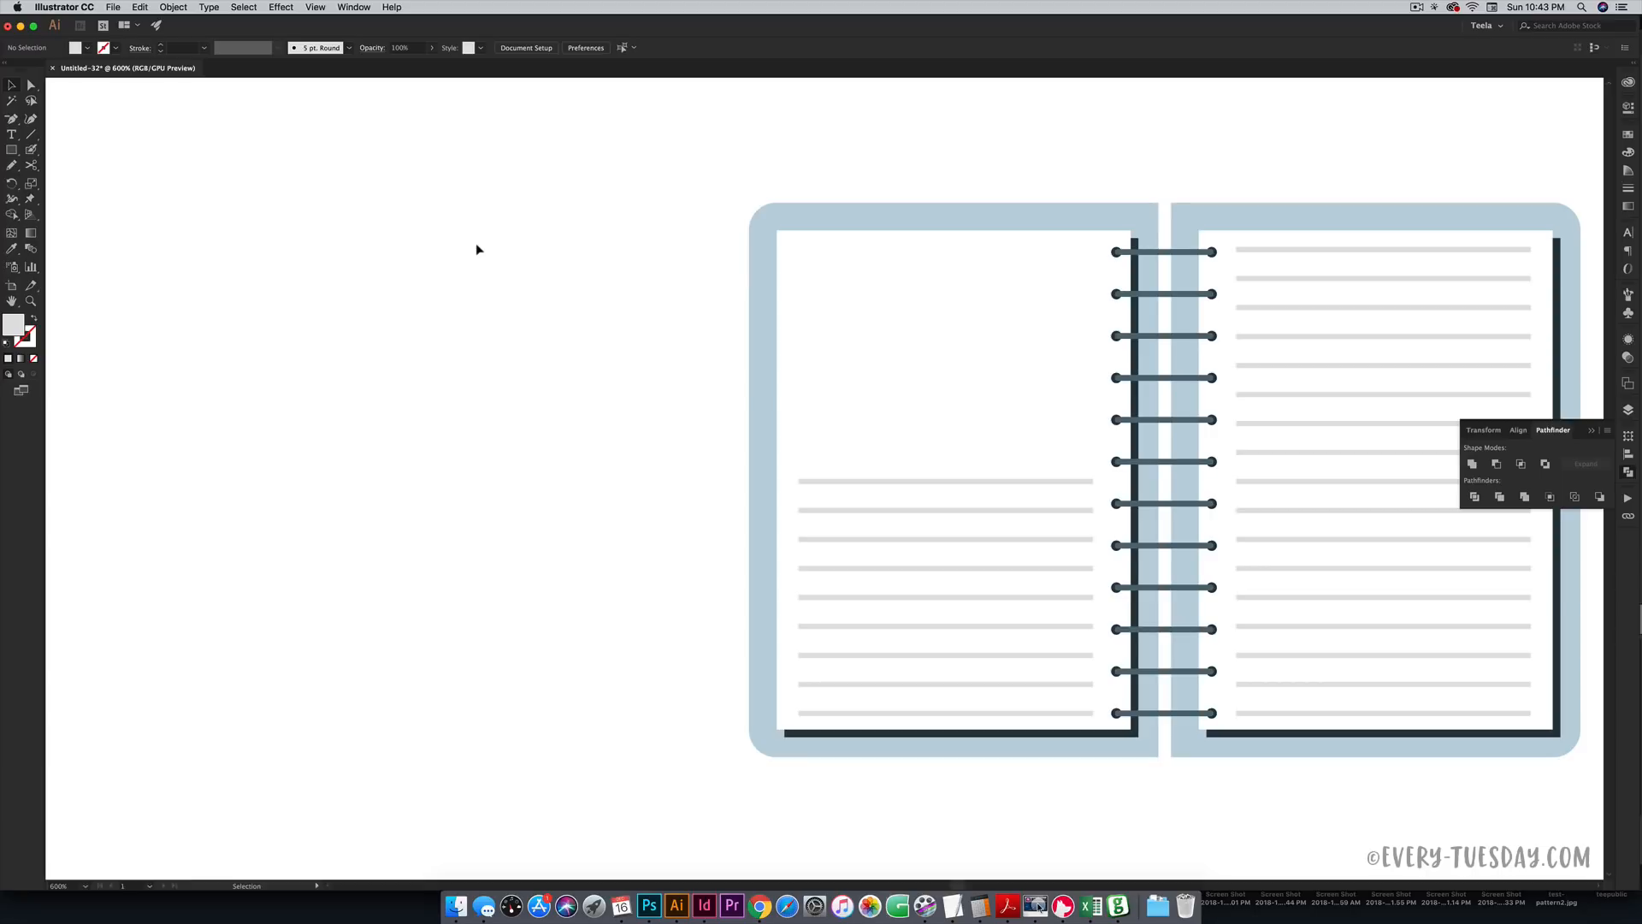
{"action": "key", "text": "m"}
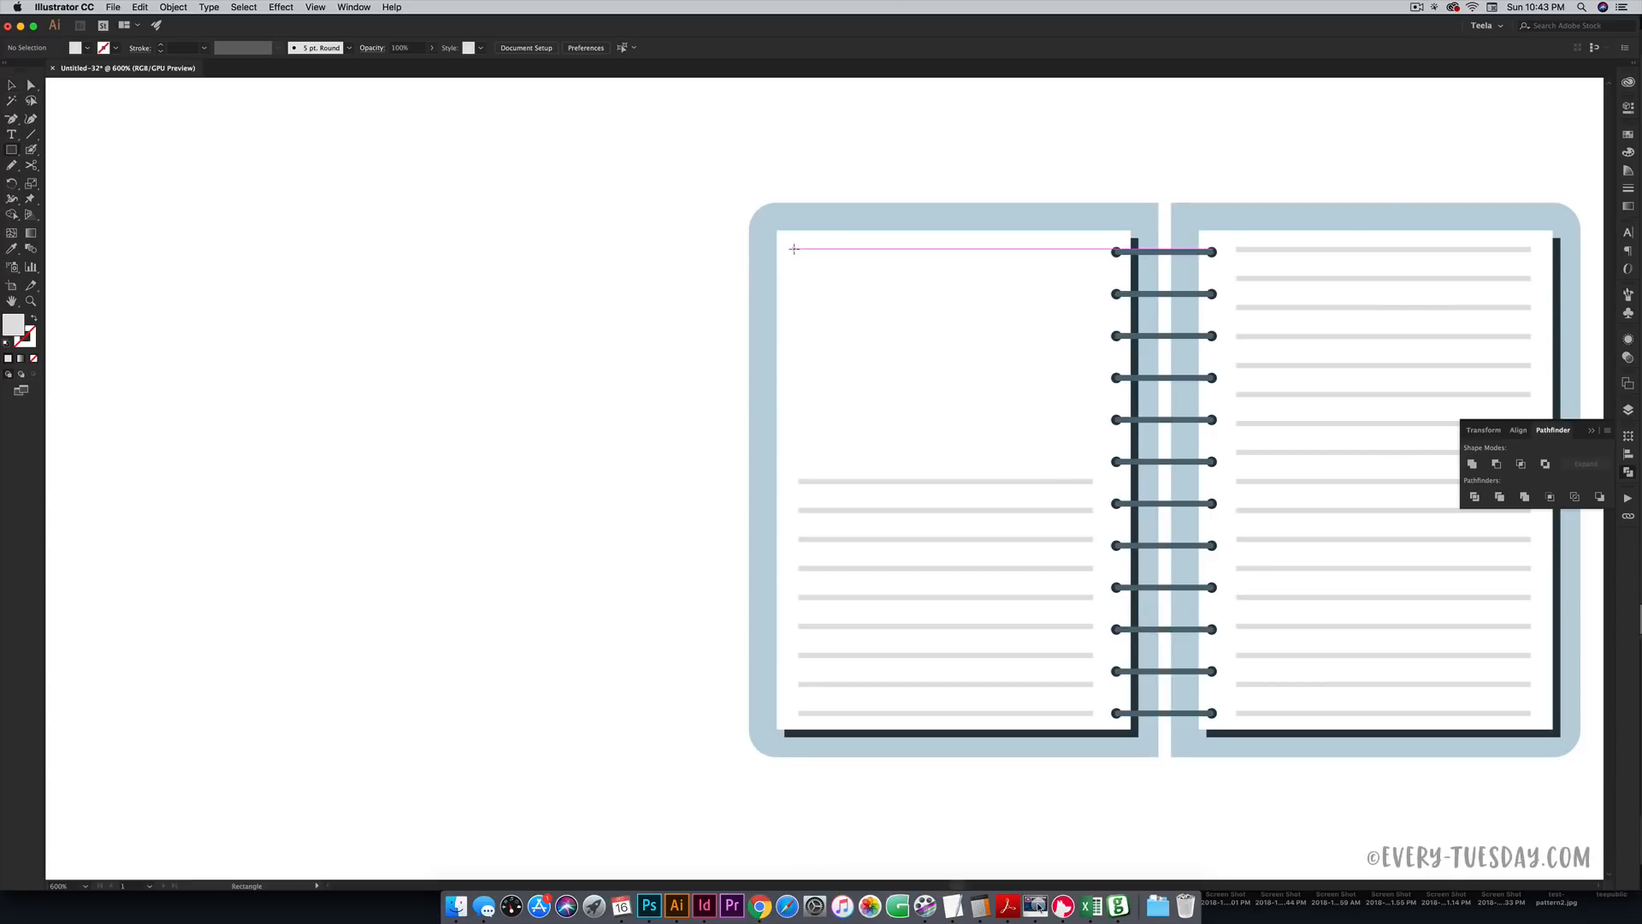
- Draw a rectangle at the top of the left page, align its left edge, and slightly round its corners
{"action": "left_click_drag", "start_coordinate": [794, 249], "coordinate": [1093, 459]}
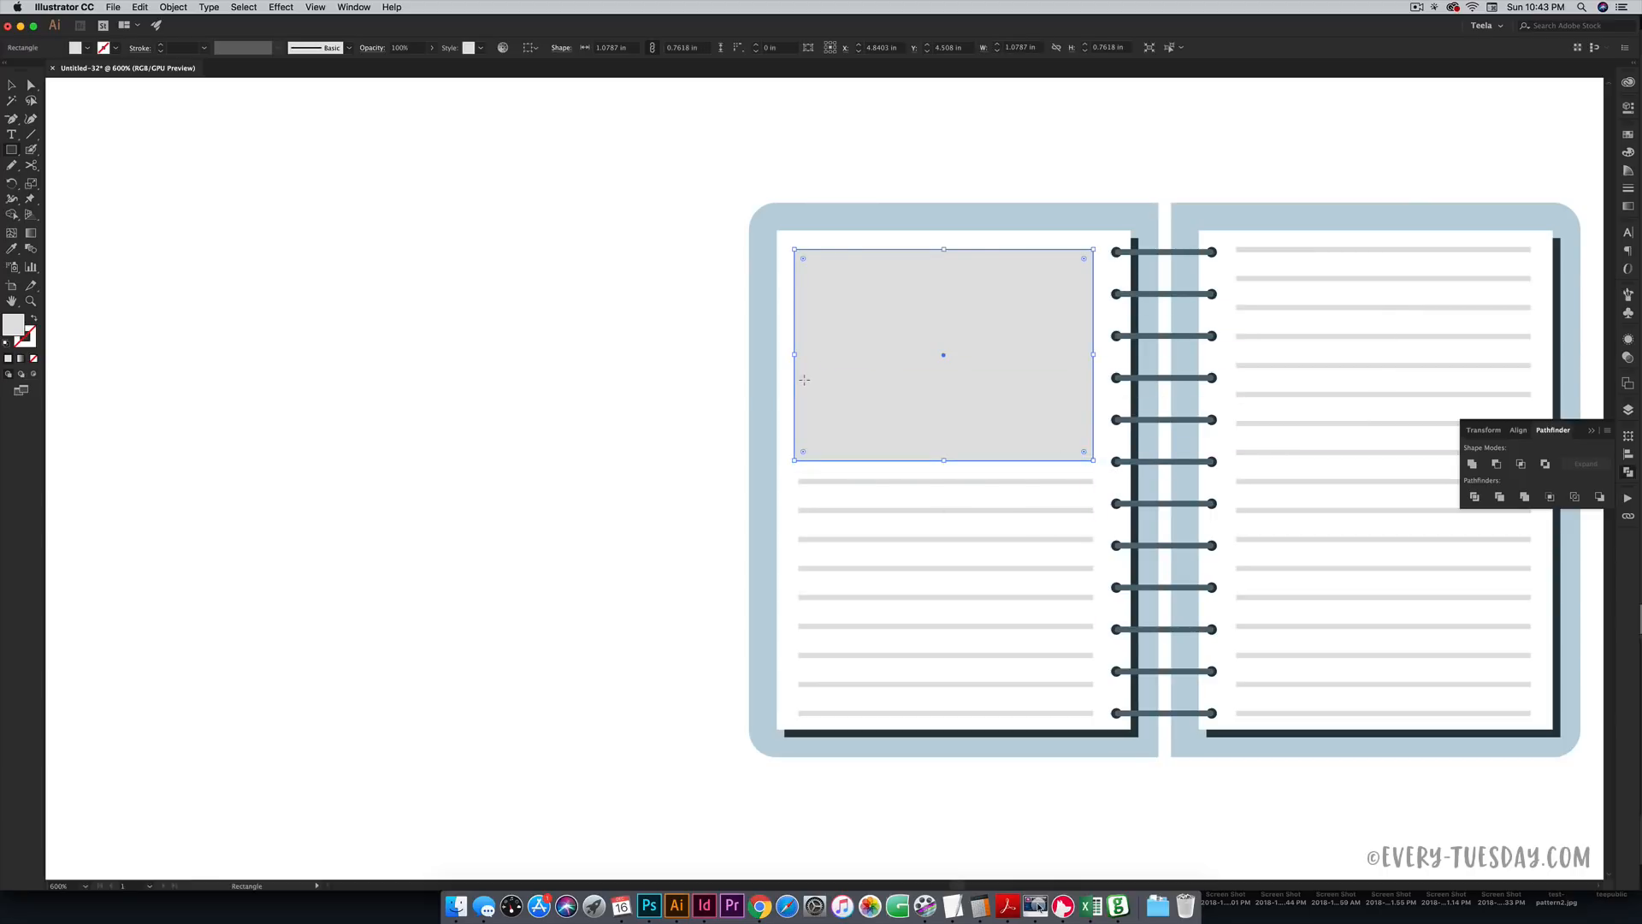
{"action": "key", "text": "v"}
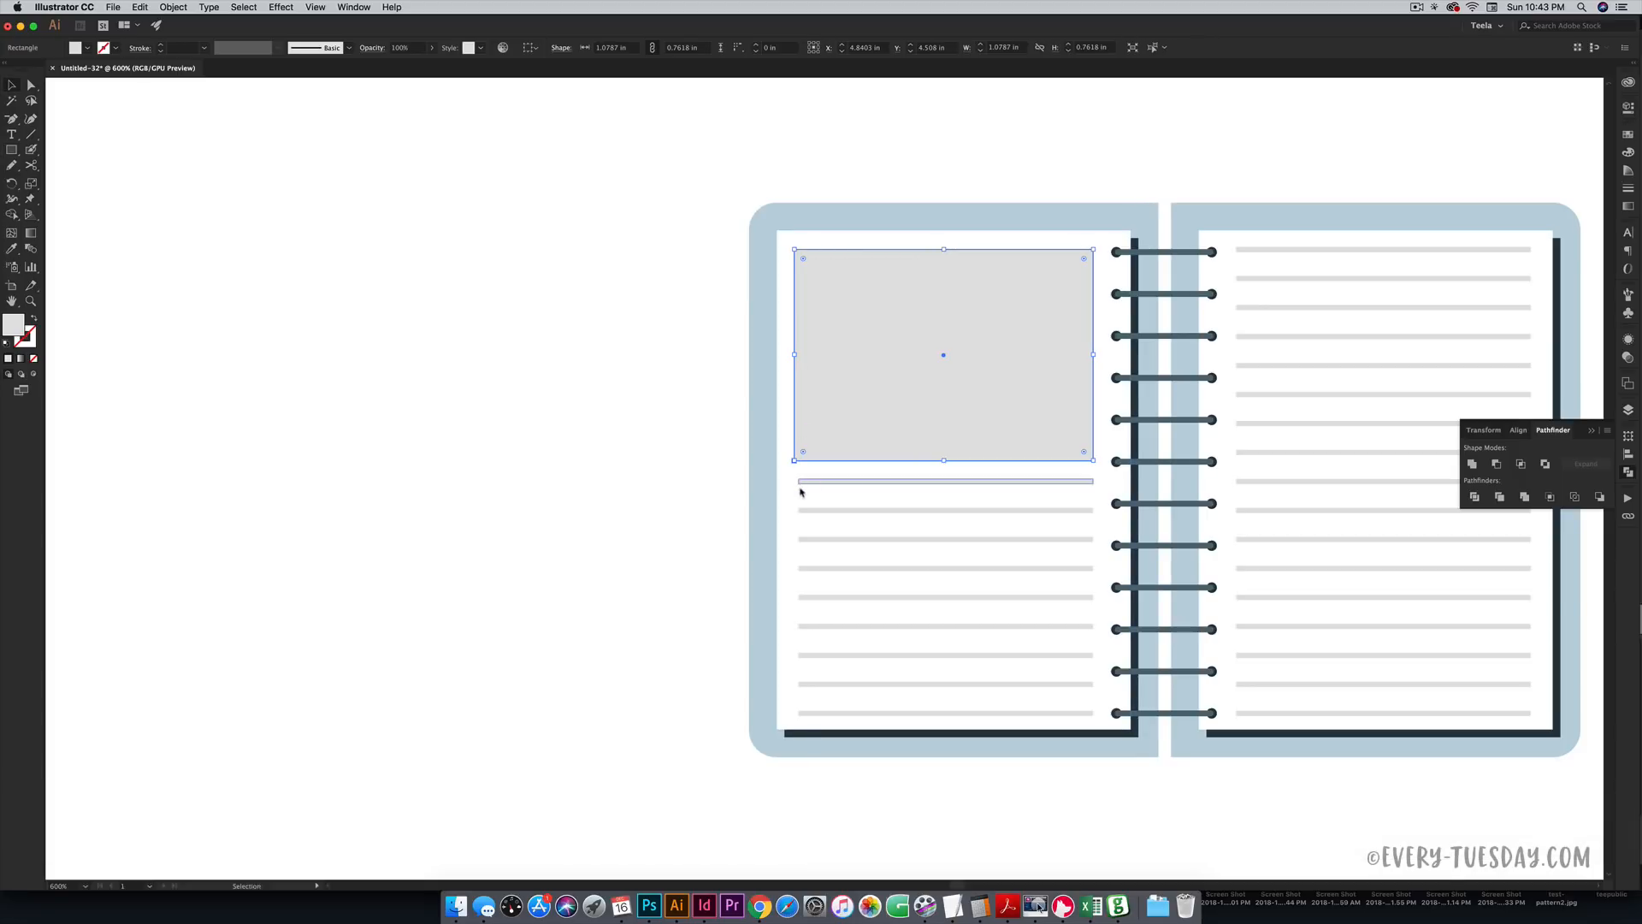
{"action": "left_click_drag", "start_coordinate": [795, 355], "coordinate": [799, 356]}
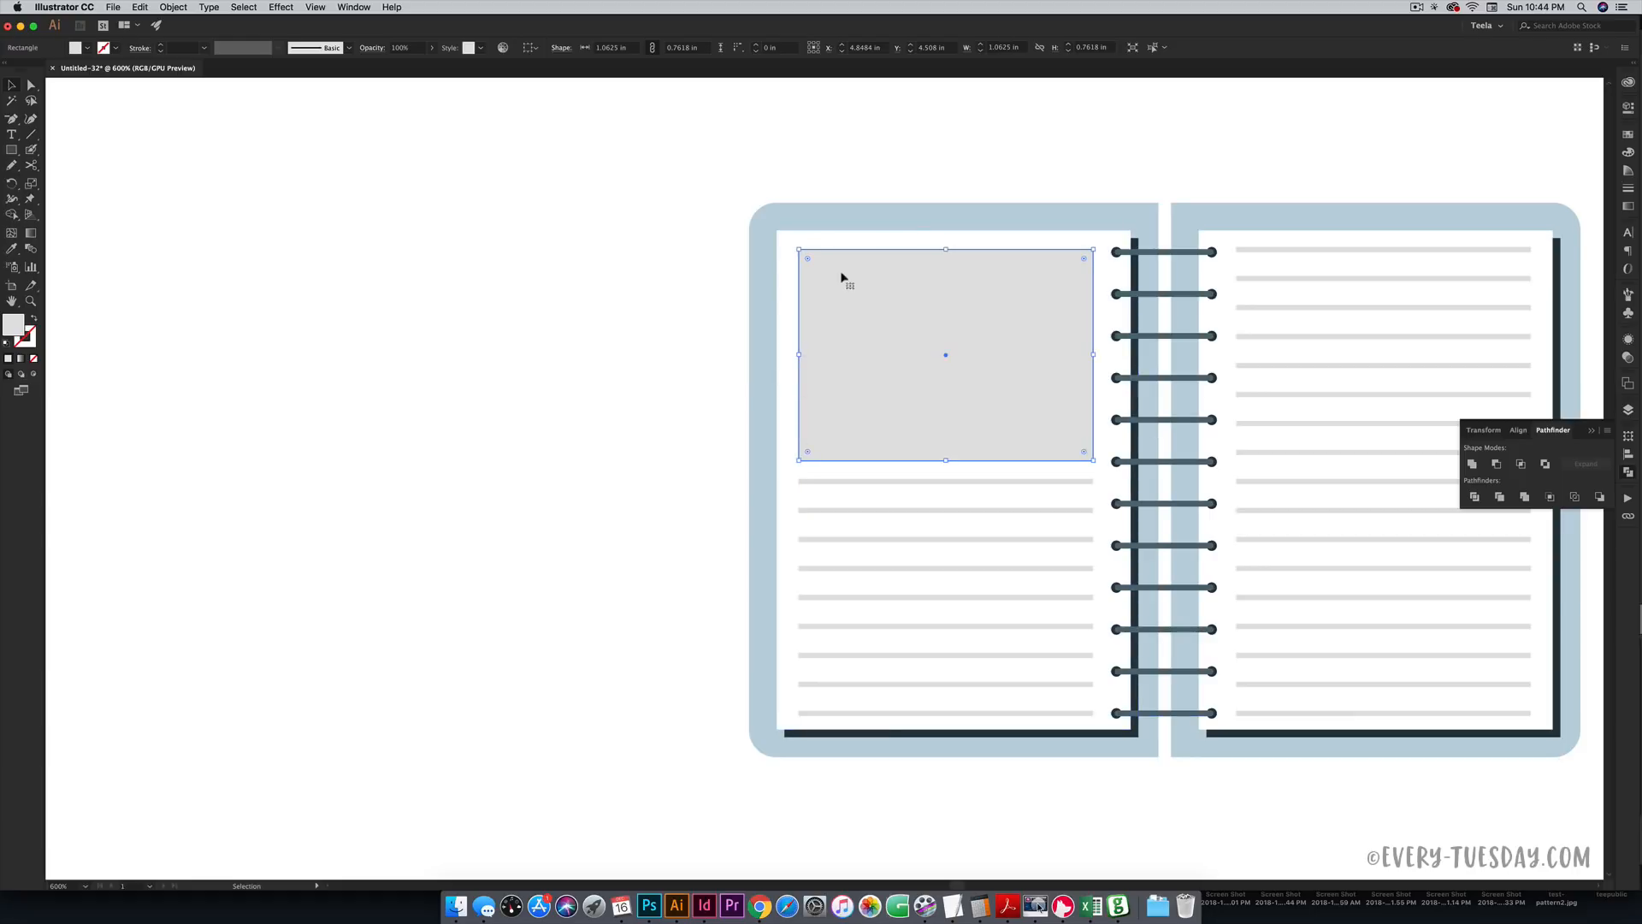
{"action": "left_click_drag", "start_coordinate": [813, 262], "coordinate": [781, 264]}
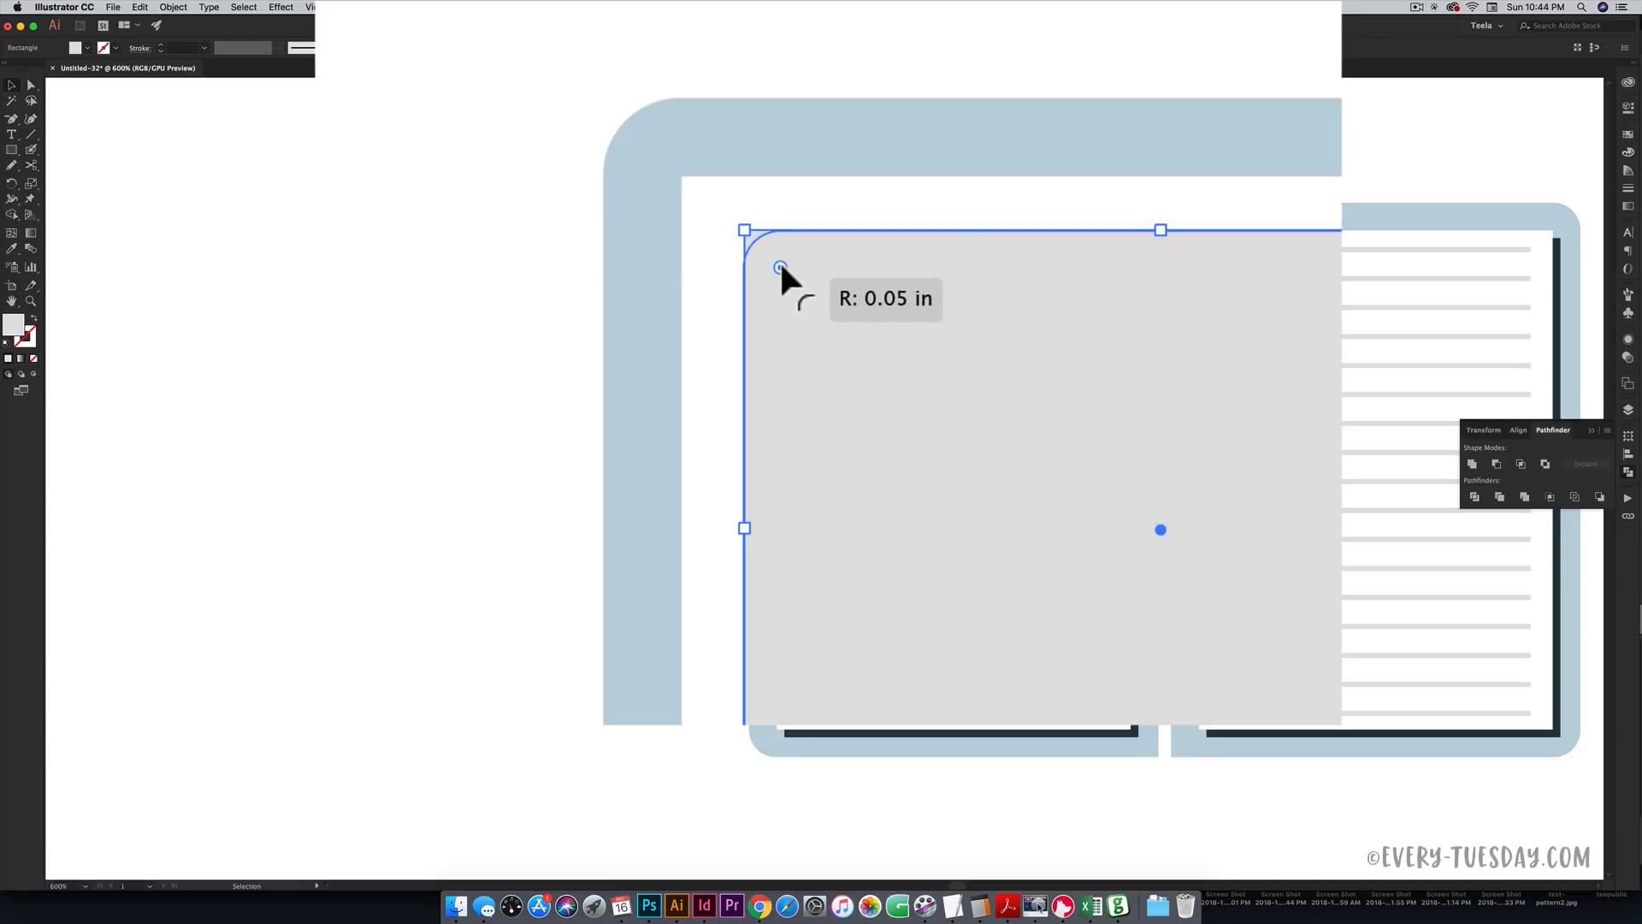
{"action": "left_click", "coordinate": [780, 267]}
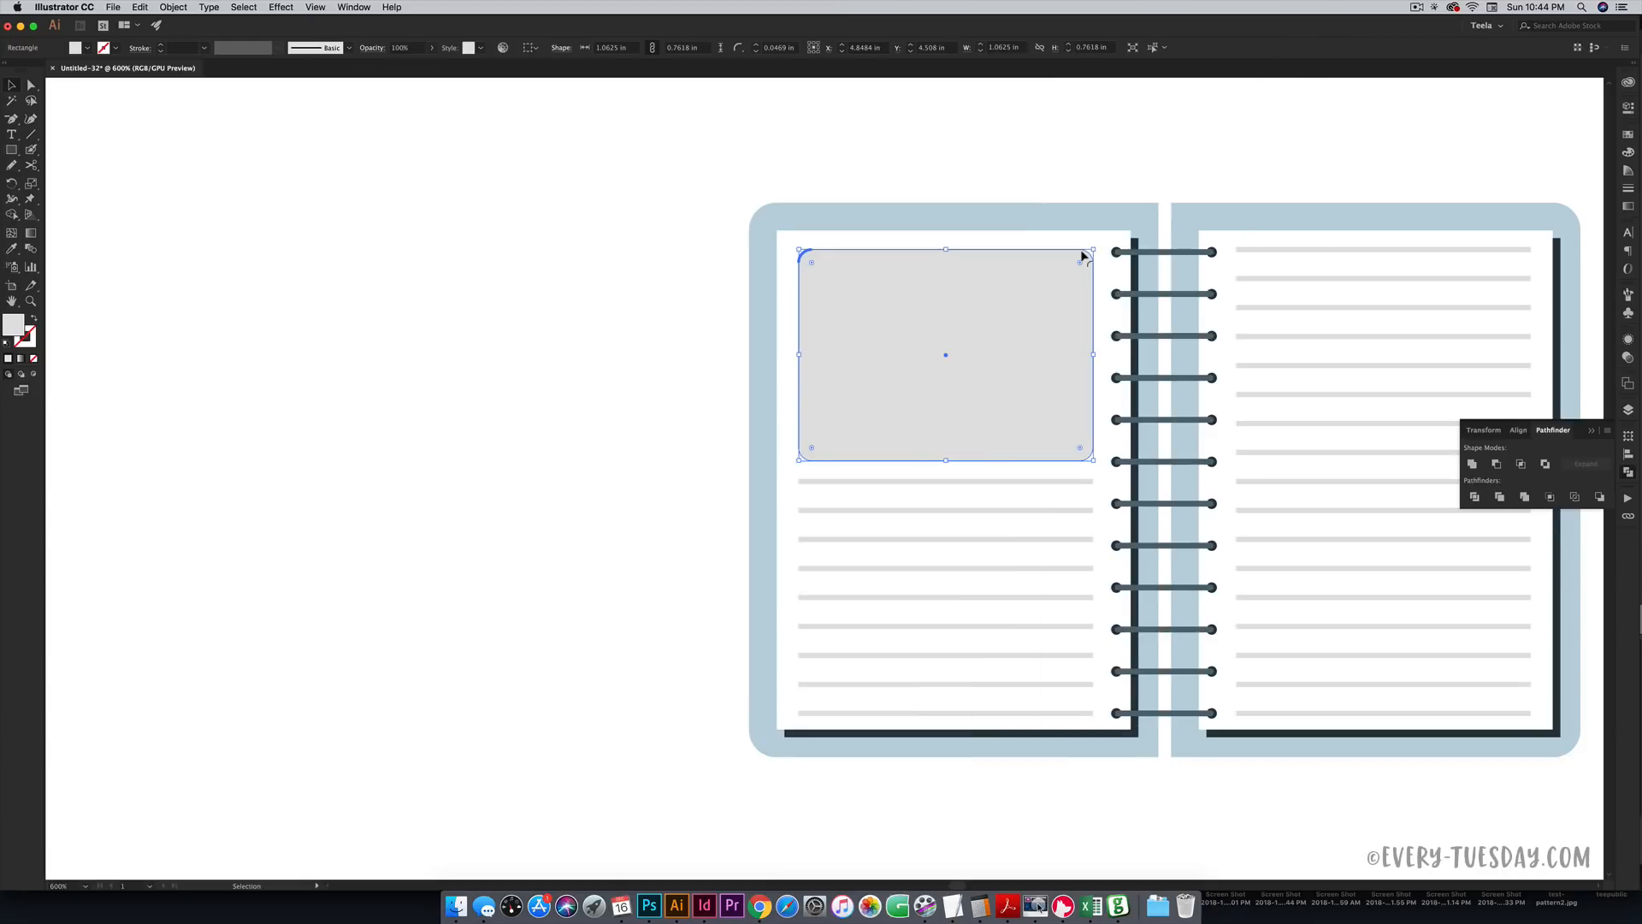
- Fill the rectangle with the teal swatch, then zoom to 600% on the lower notebook
{"action": "key", "text": "super+minus"}
{"action": "key", "text": "super+minus"}
{"action": "key", "text": "i"}
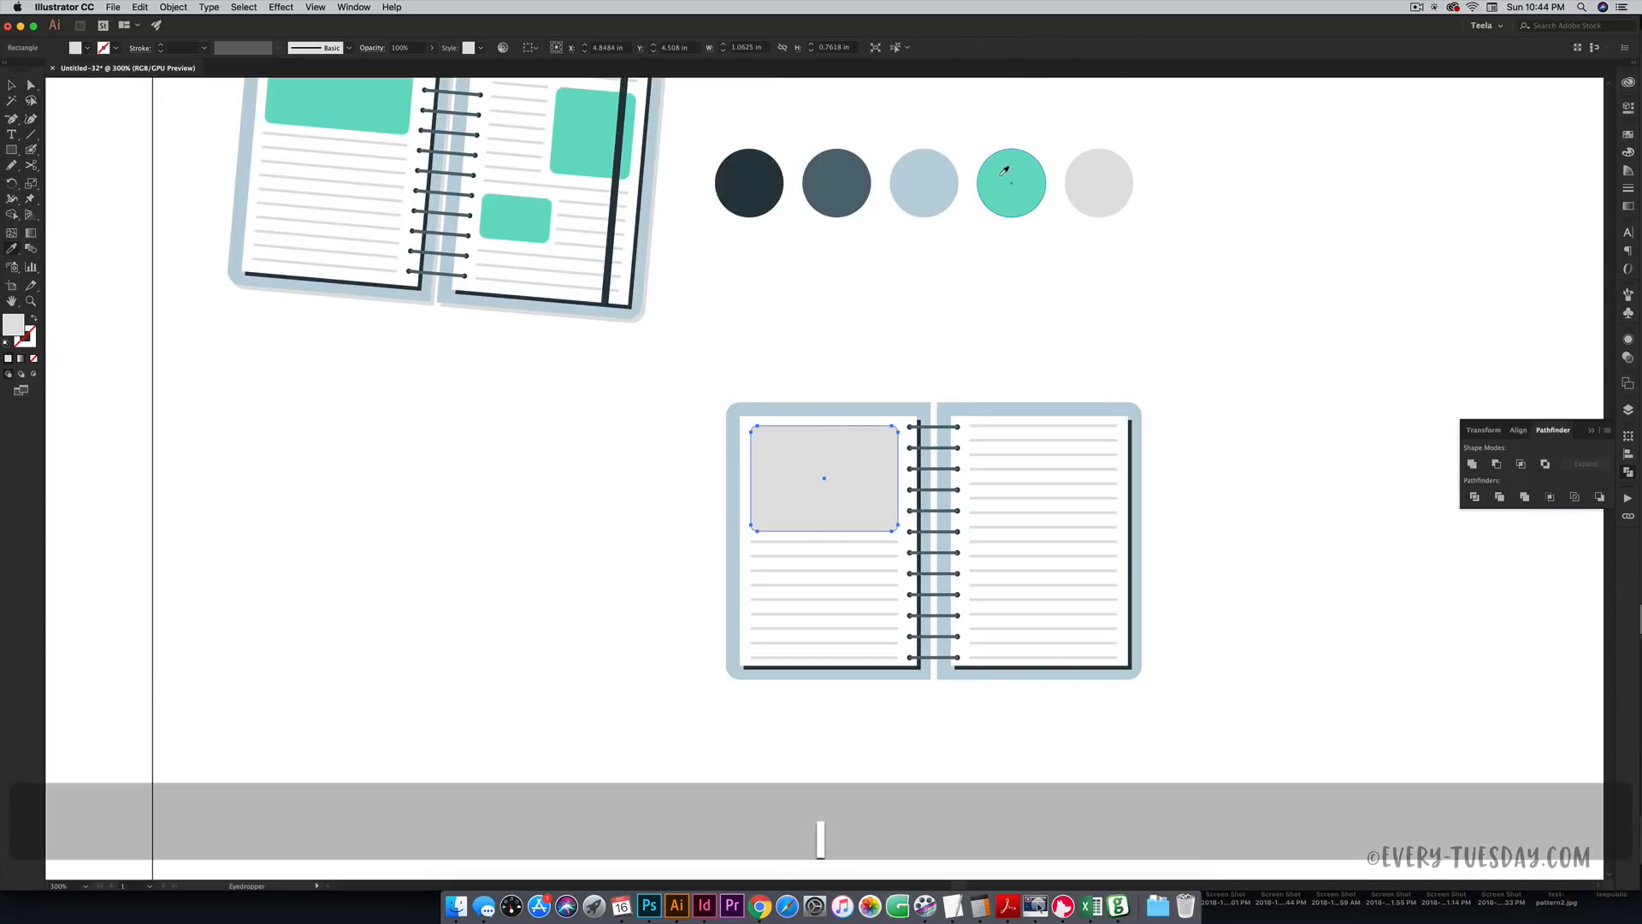
{"action": "left_click", "coordinate": [1009, 169]}
{"action": "key", "text": "v"}
{"action": "left_click", "coordinate": [1302, 404]}
{"action": "key", "text": "space"}
{"action": "left_click_drag", "start_coordinate": [1183, 464], "coordinate": [1101, 328]}
{"action": "scroll", "coordinate": [1135, 385], "scroll_direction": "up", "scroll_amount": 5}
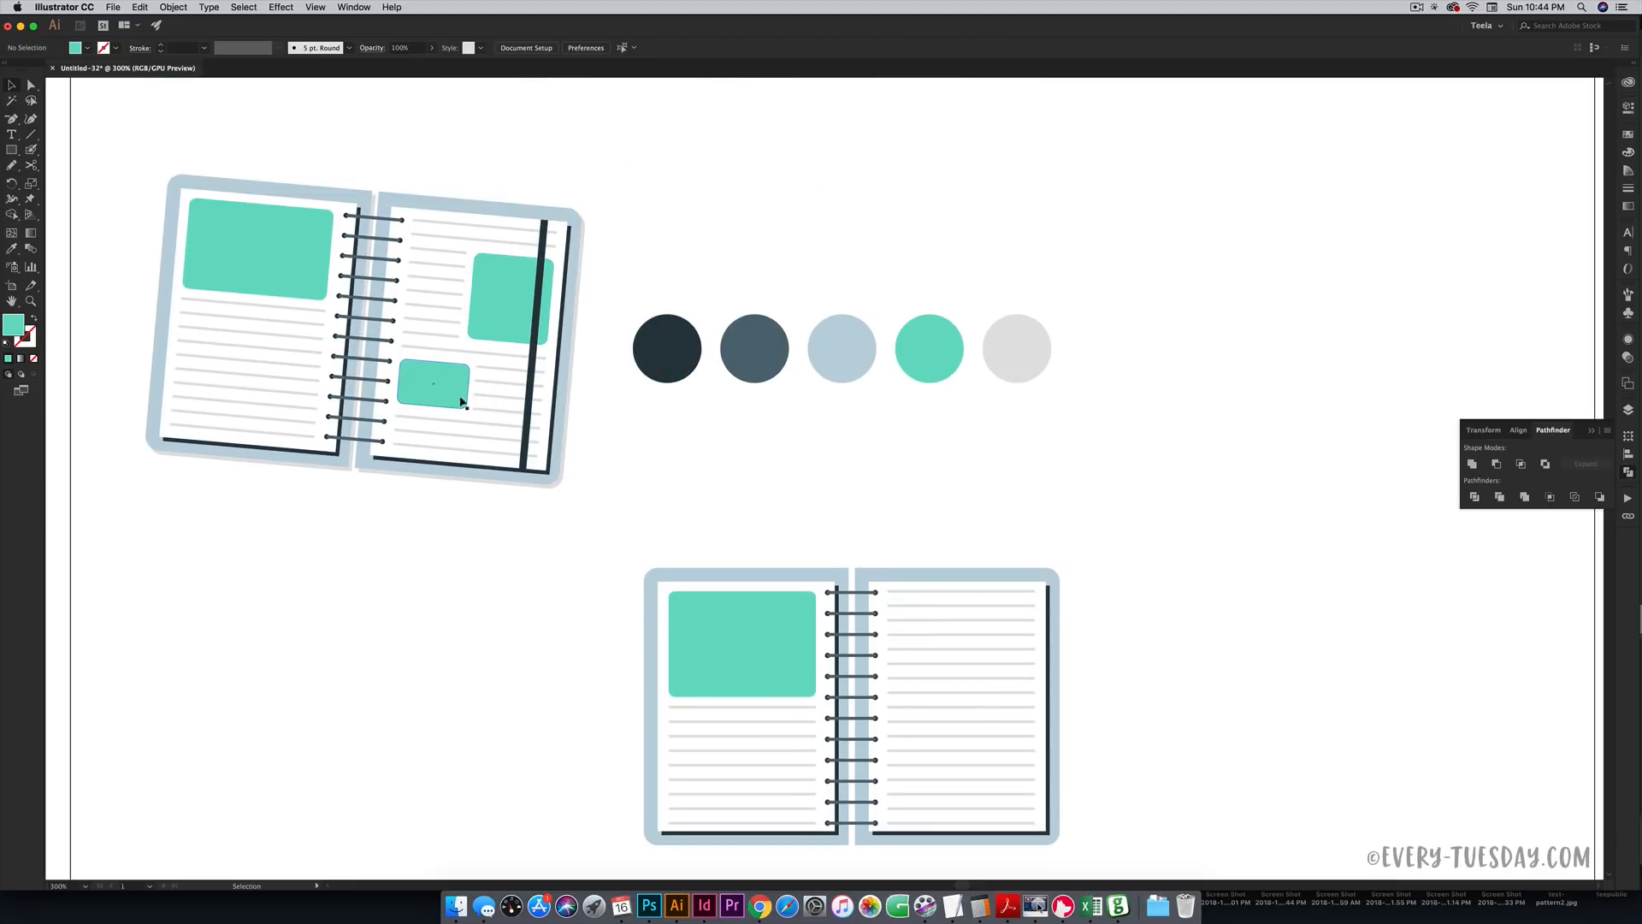
{"action": "key", "text": "a"}
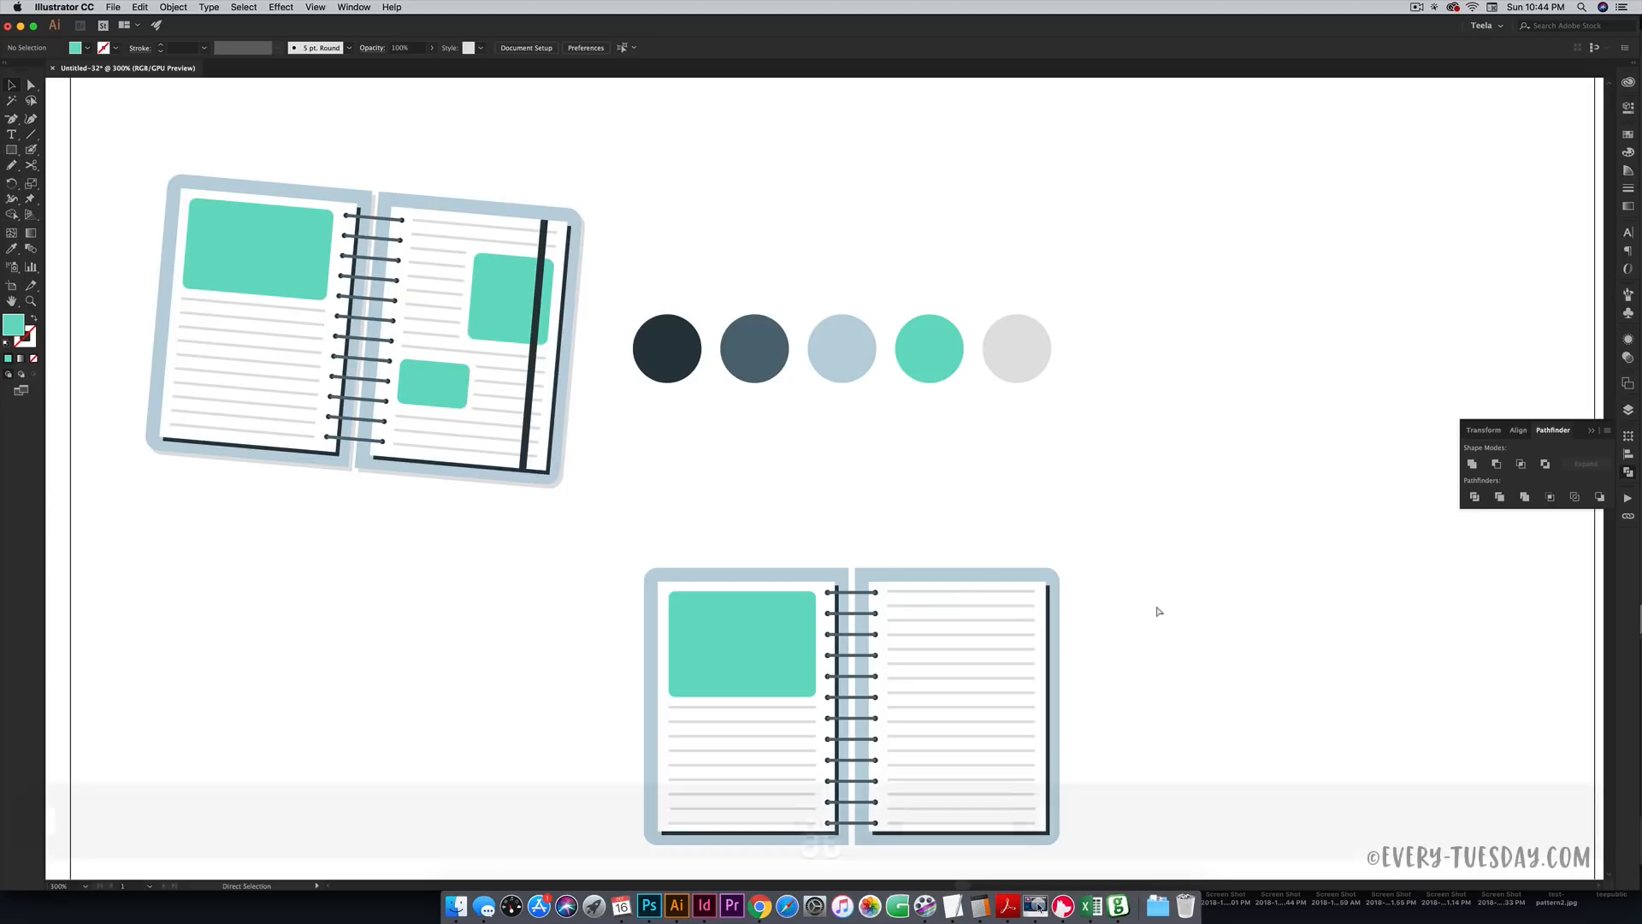
{"action": "key", "text": "super+equal"}
{"action": "key", "text": "space"}
{"action": "left_click_drag", "start_coordinate": [1158, 612], "coordinate": [884, 162]}
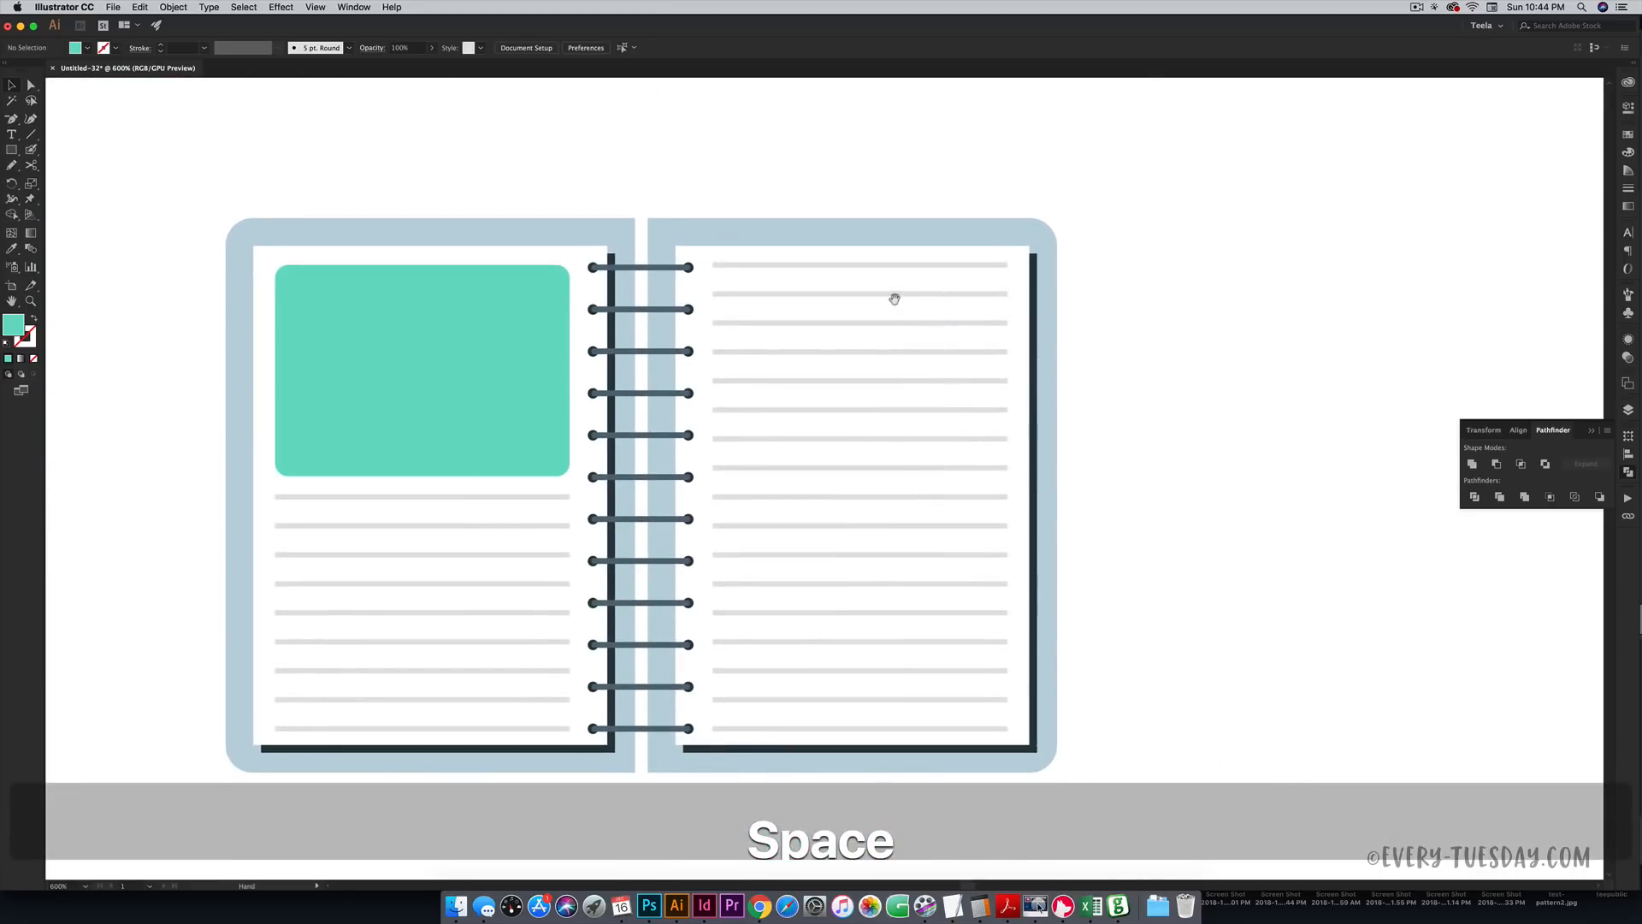
- Draw a teal square at the upper right and a smaller rectangle lower on the right page
{"action": "key", "text": "m"}
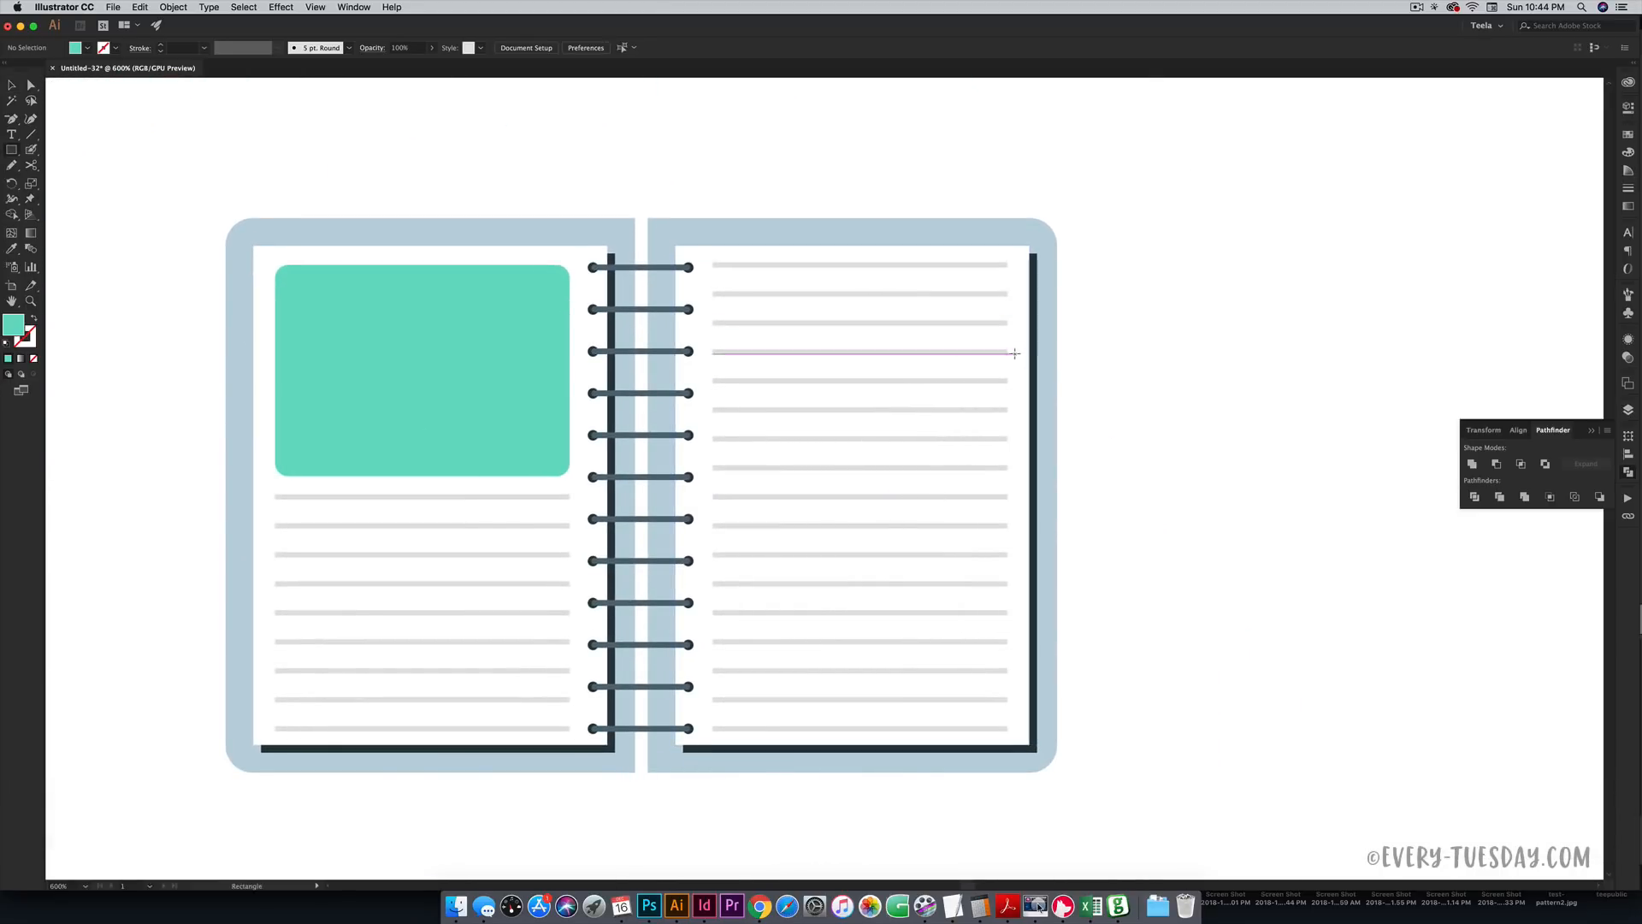
{"action": "left_click_drag", "start_coordinate": [1007, 349], "coordinate": [946, 503]}
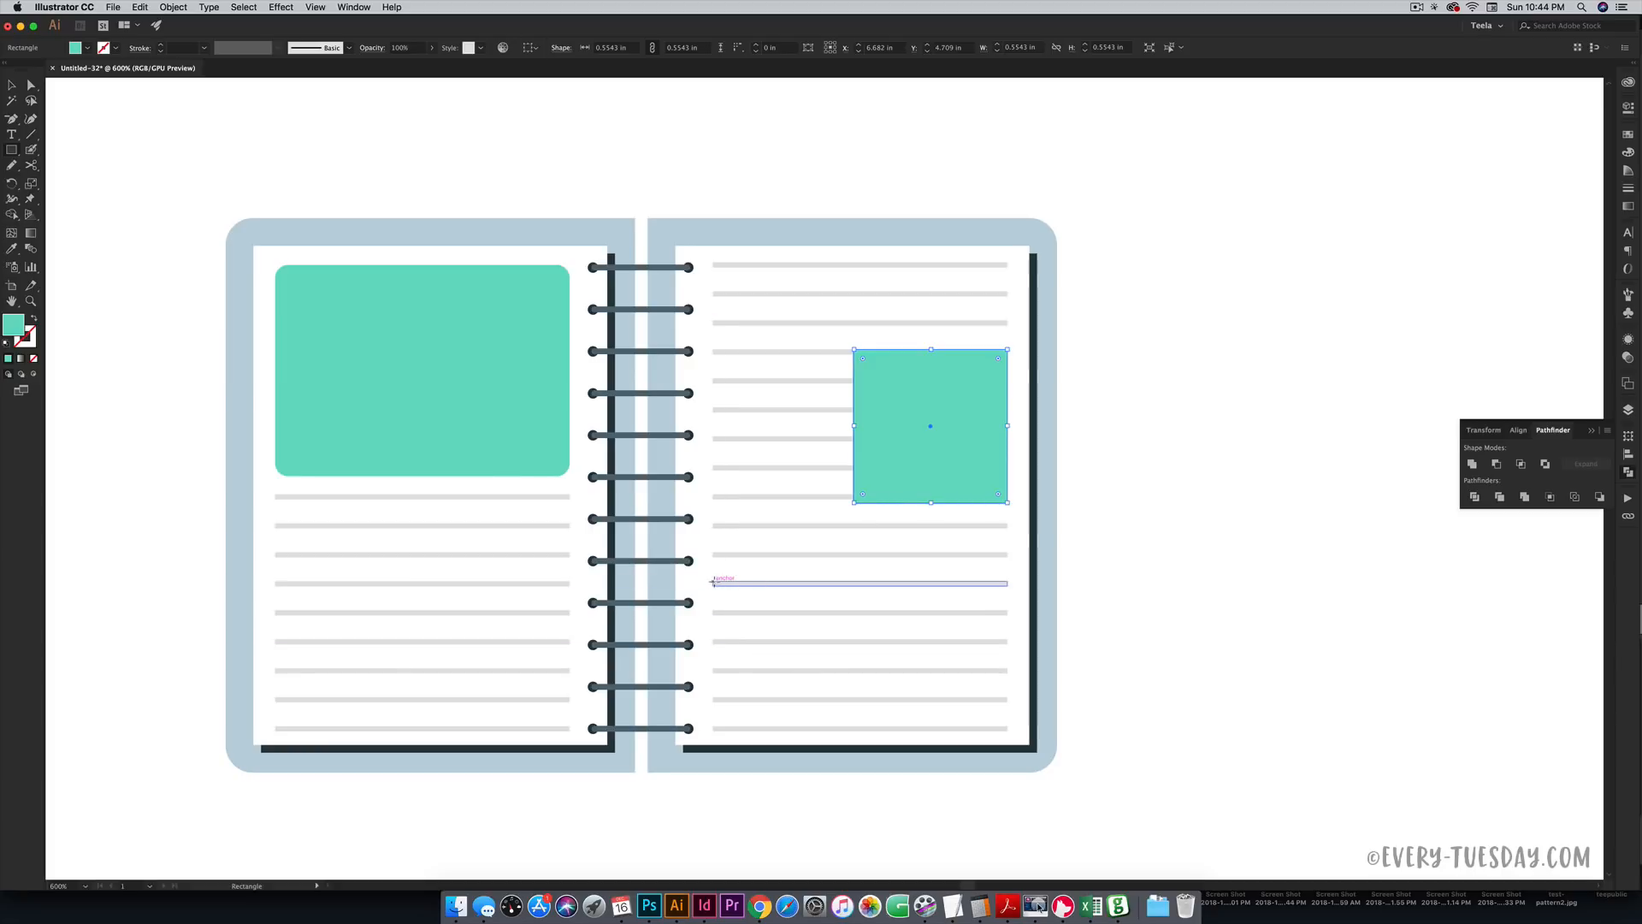
{"action": "left_click_drag", "start_coordinate": [714, 582], "coordinate": [860, 672]}
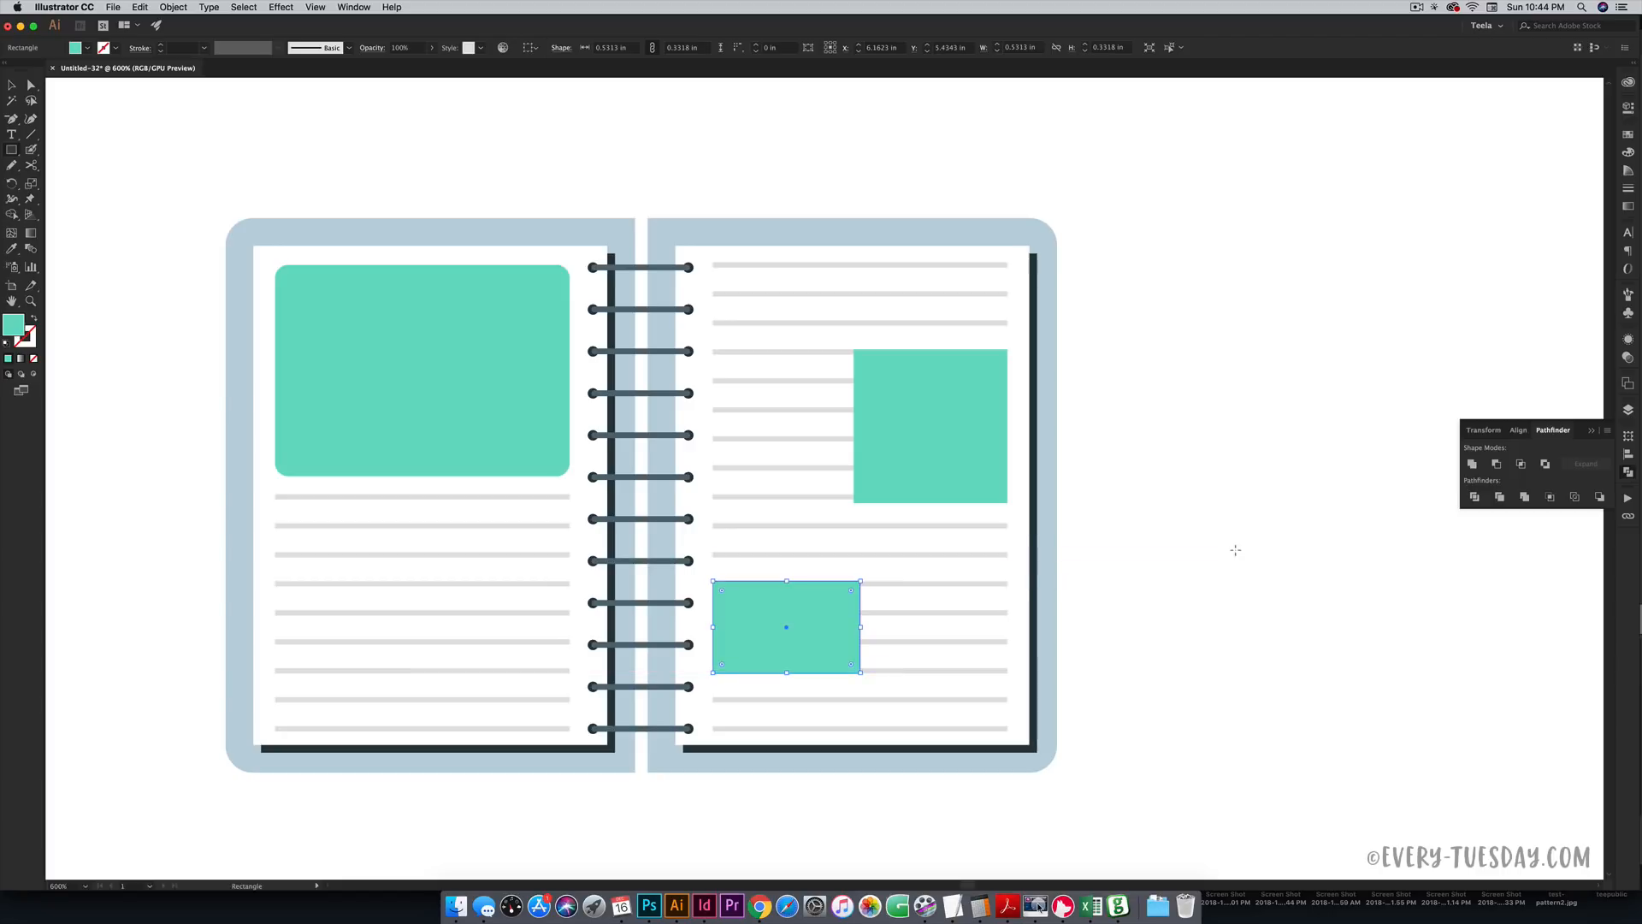
- Round the corners of both teal shapes slightly, to about R 0.05 in
{"action": "key", "text": "v"}
{"action": "left_click", "coordinate": [901, 394]}
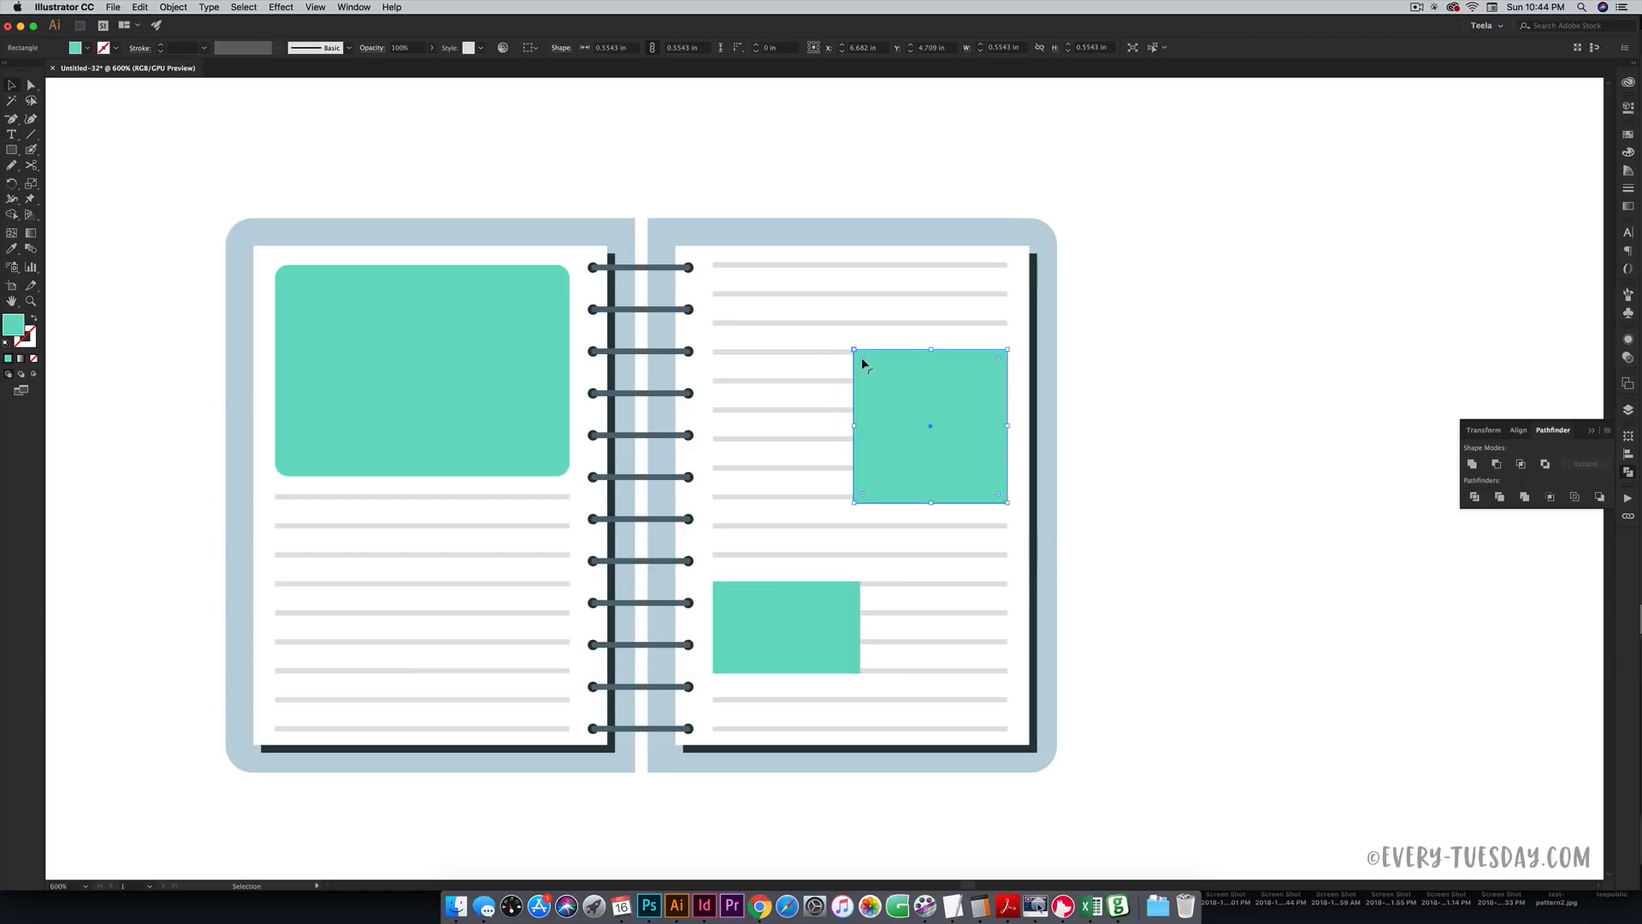
{"action": "left_click_drag", "start_coordinate": [861, 359], "coordinate": [866, 363]}
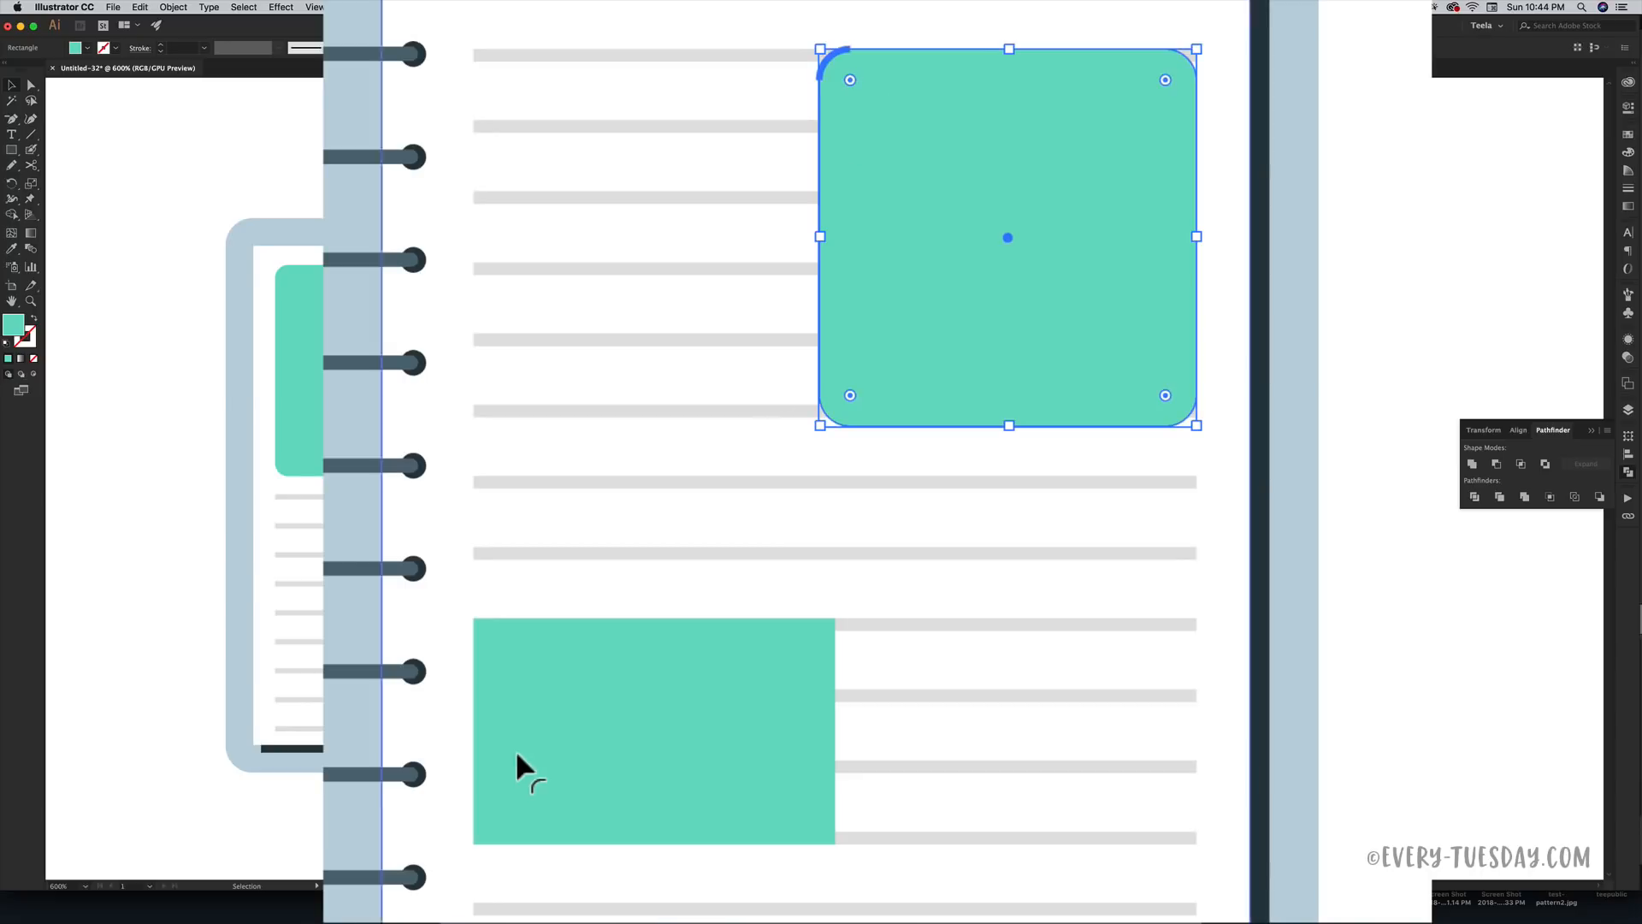
{"action": "left_click", "coordinate": [498, 643]}
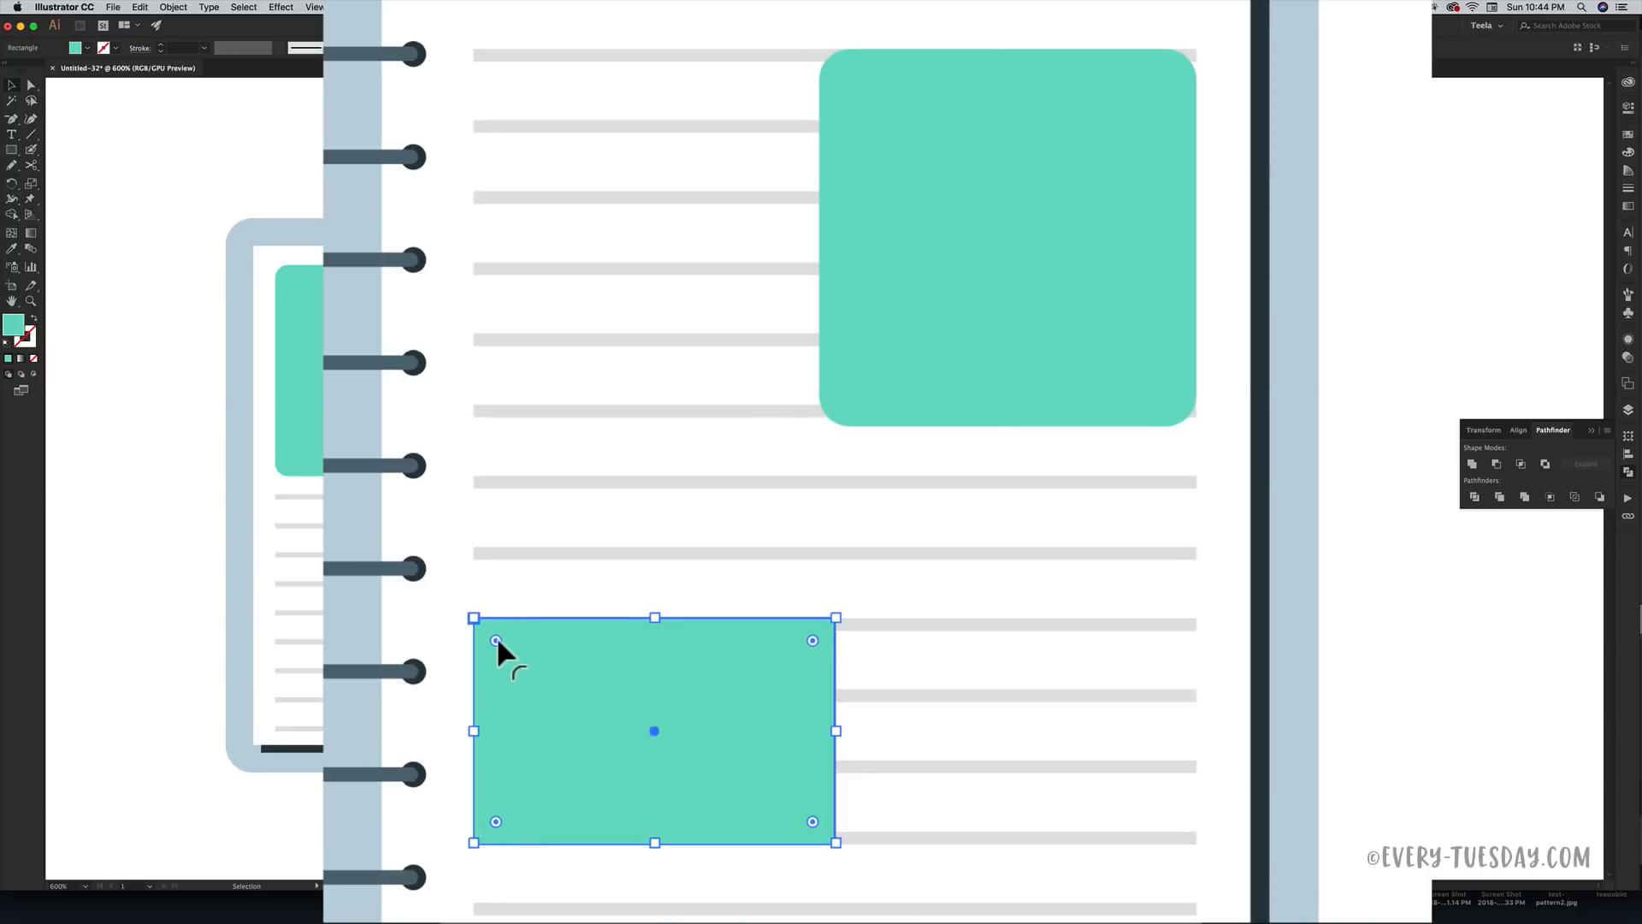
{"action": "left_click_drag", "start_coordinate": [496, 634], "coordinate": [506, 644]}
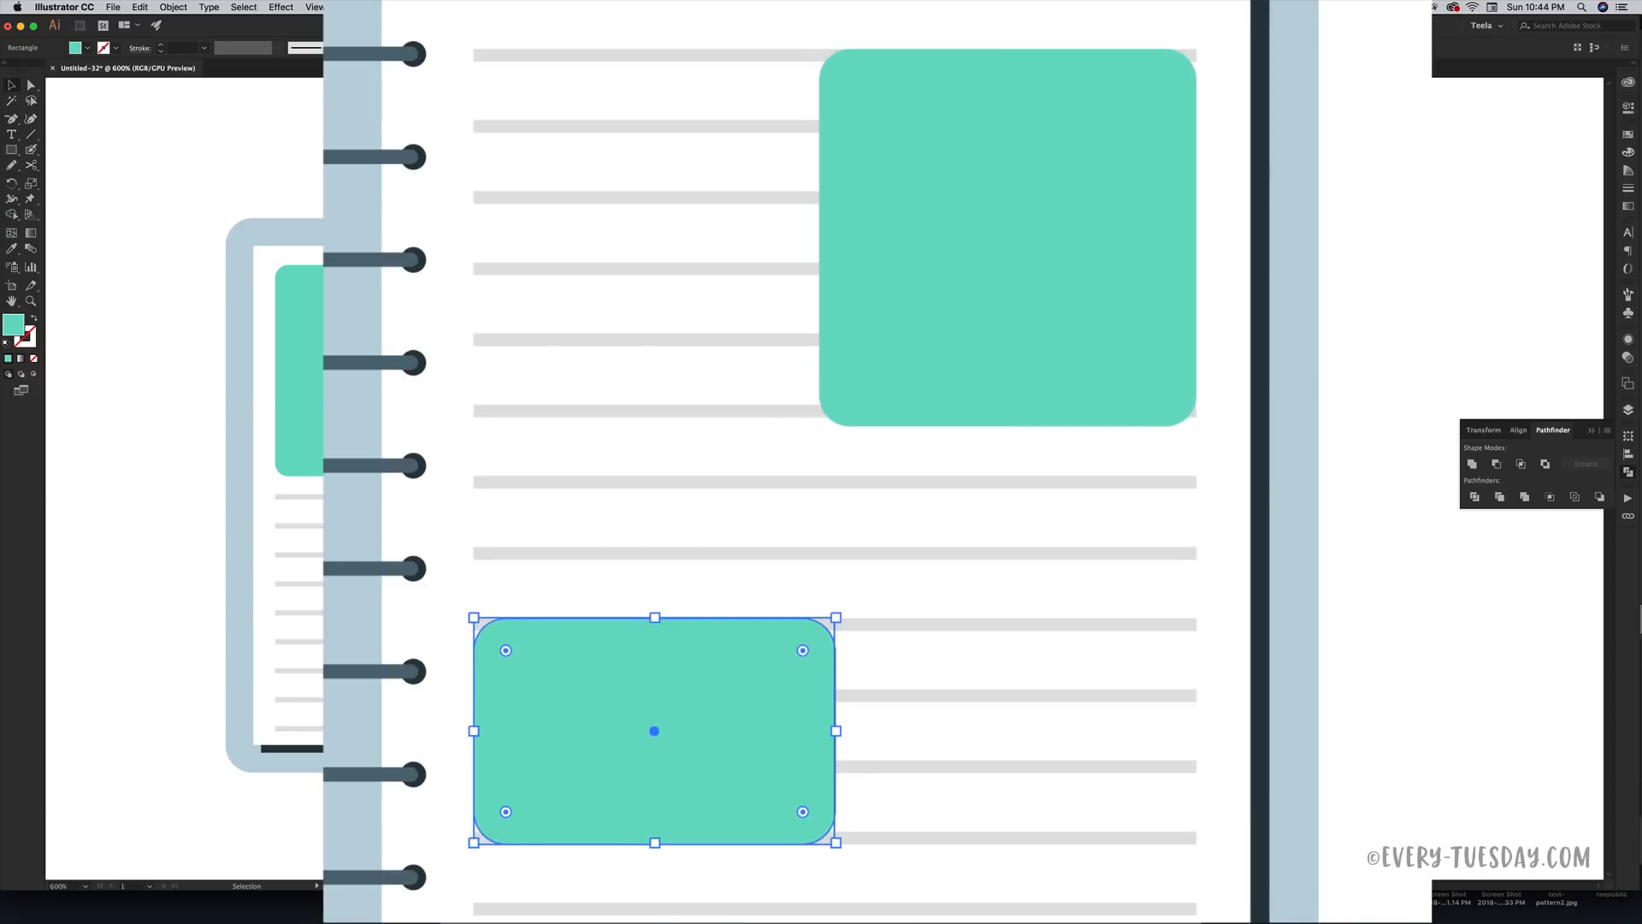
- Select the six ruled lines beside the upper teal square and shorten them to about 0.47 in
{"action": "key", "text": "v"}
{"action": "left_click", "coordinate": [835, 351]}
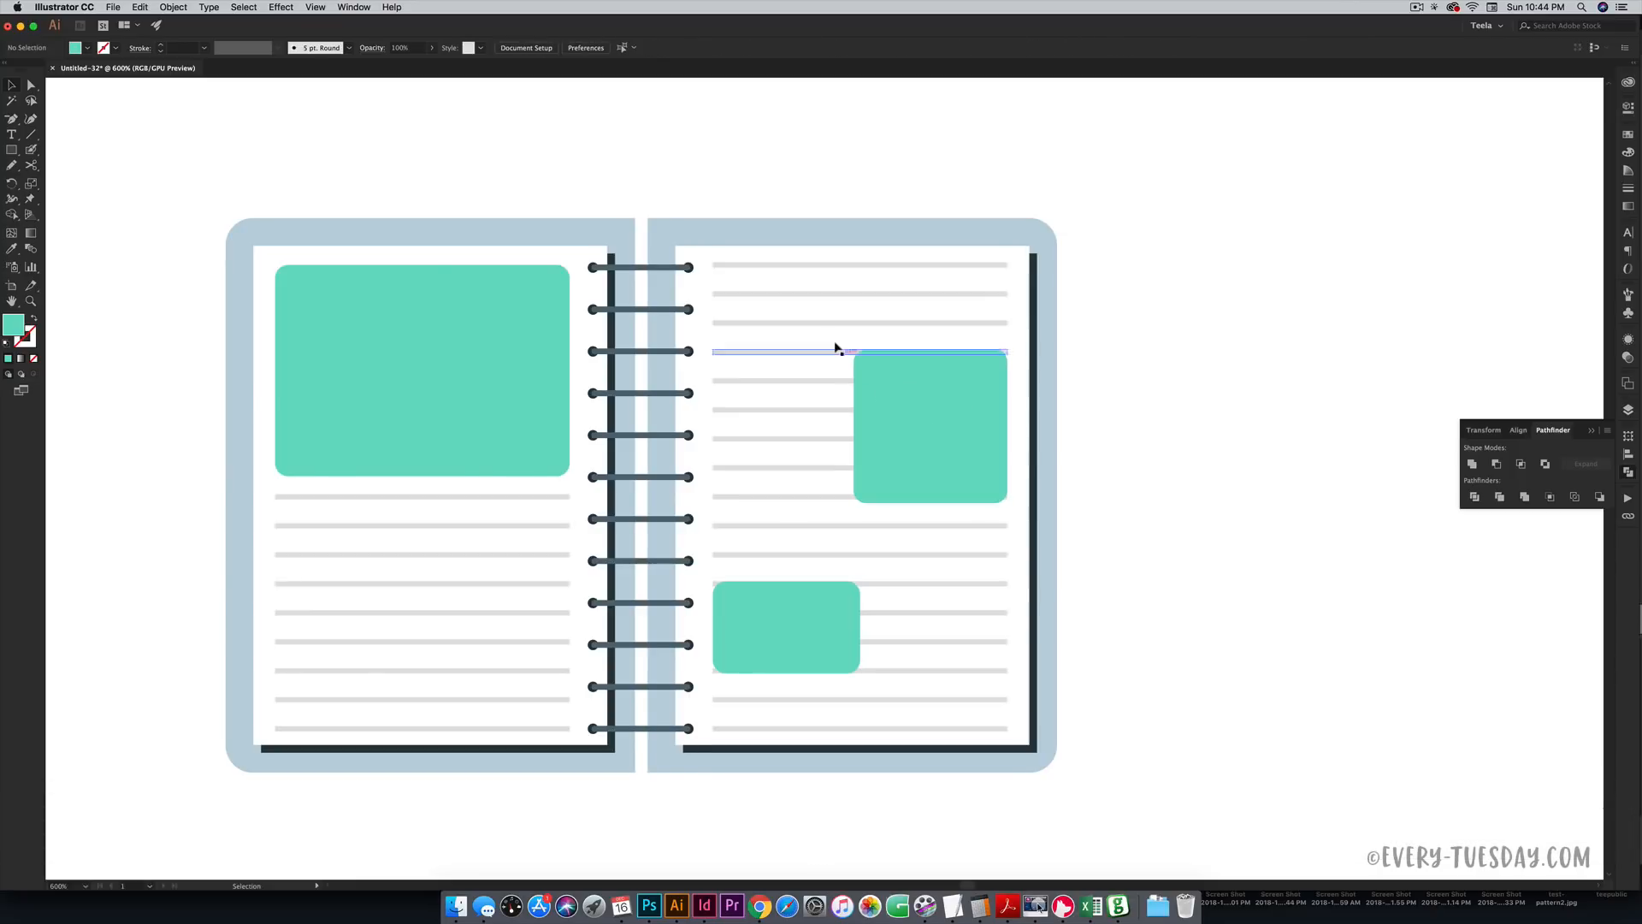
{"action": "left_click", "coordinate": [818, 382], "text": "shift"}
{"action": "left_click", "coordinate": [812, 410], "text": "shift"}
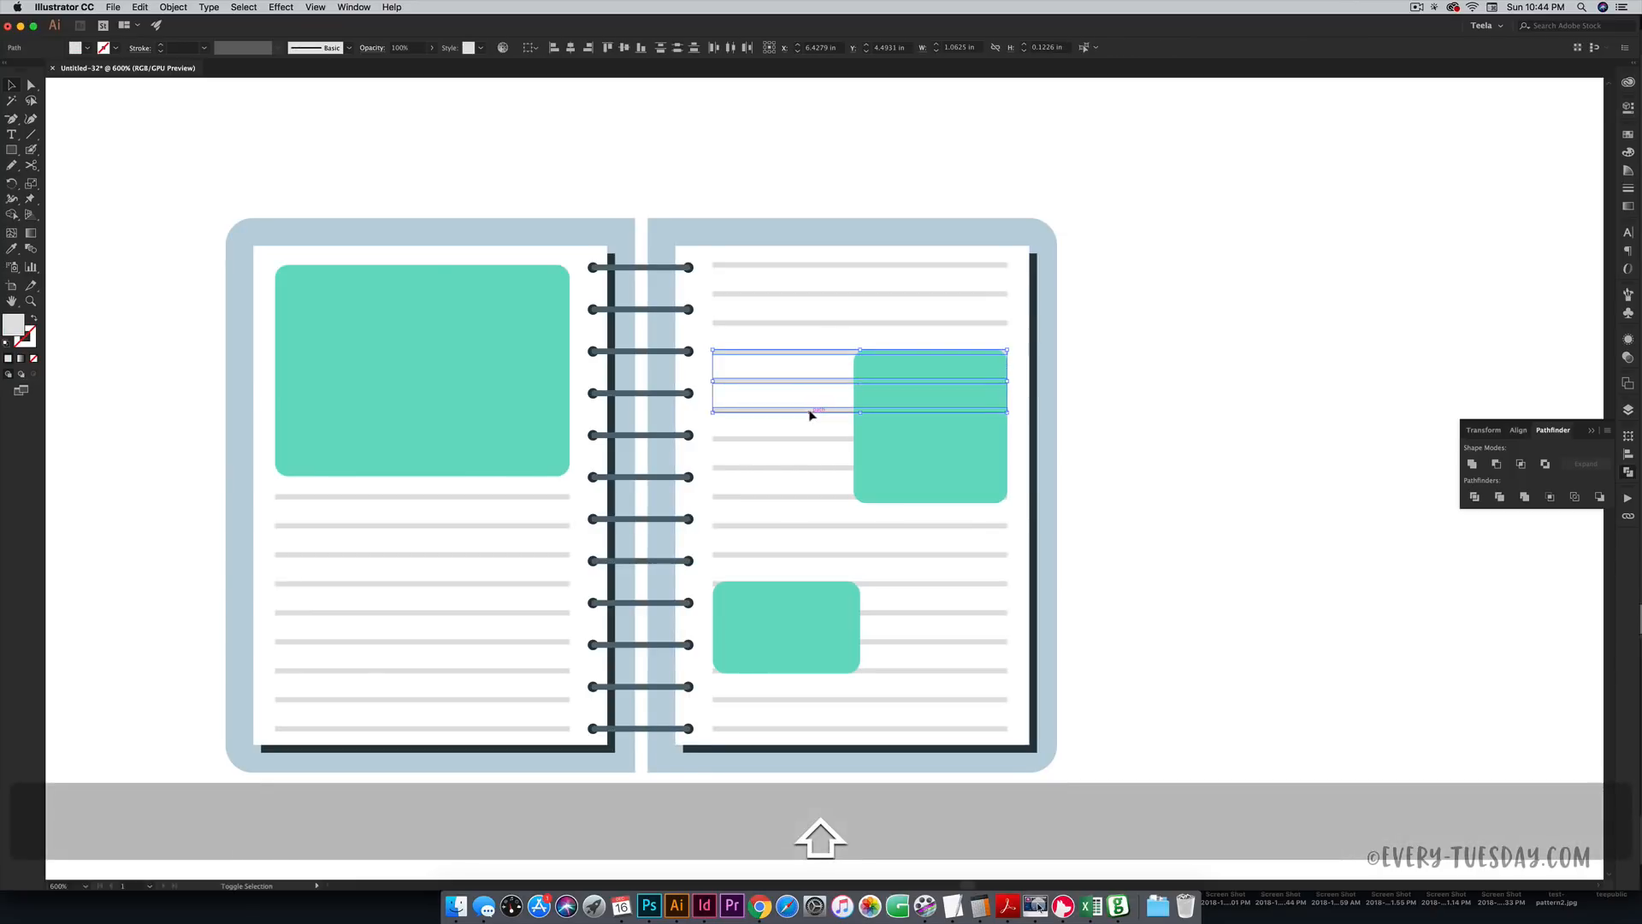
{"action": "left_click", "coordinate": [803, 439], "text": "shift"}
{"action": "left_click", "coordinate": [804, 467], "text": "shift"}
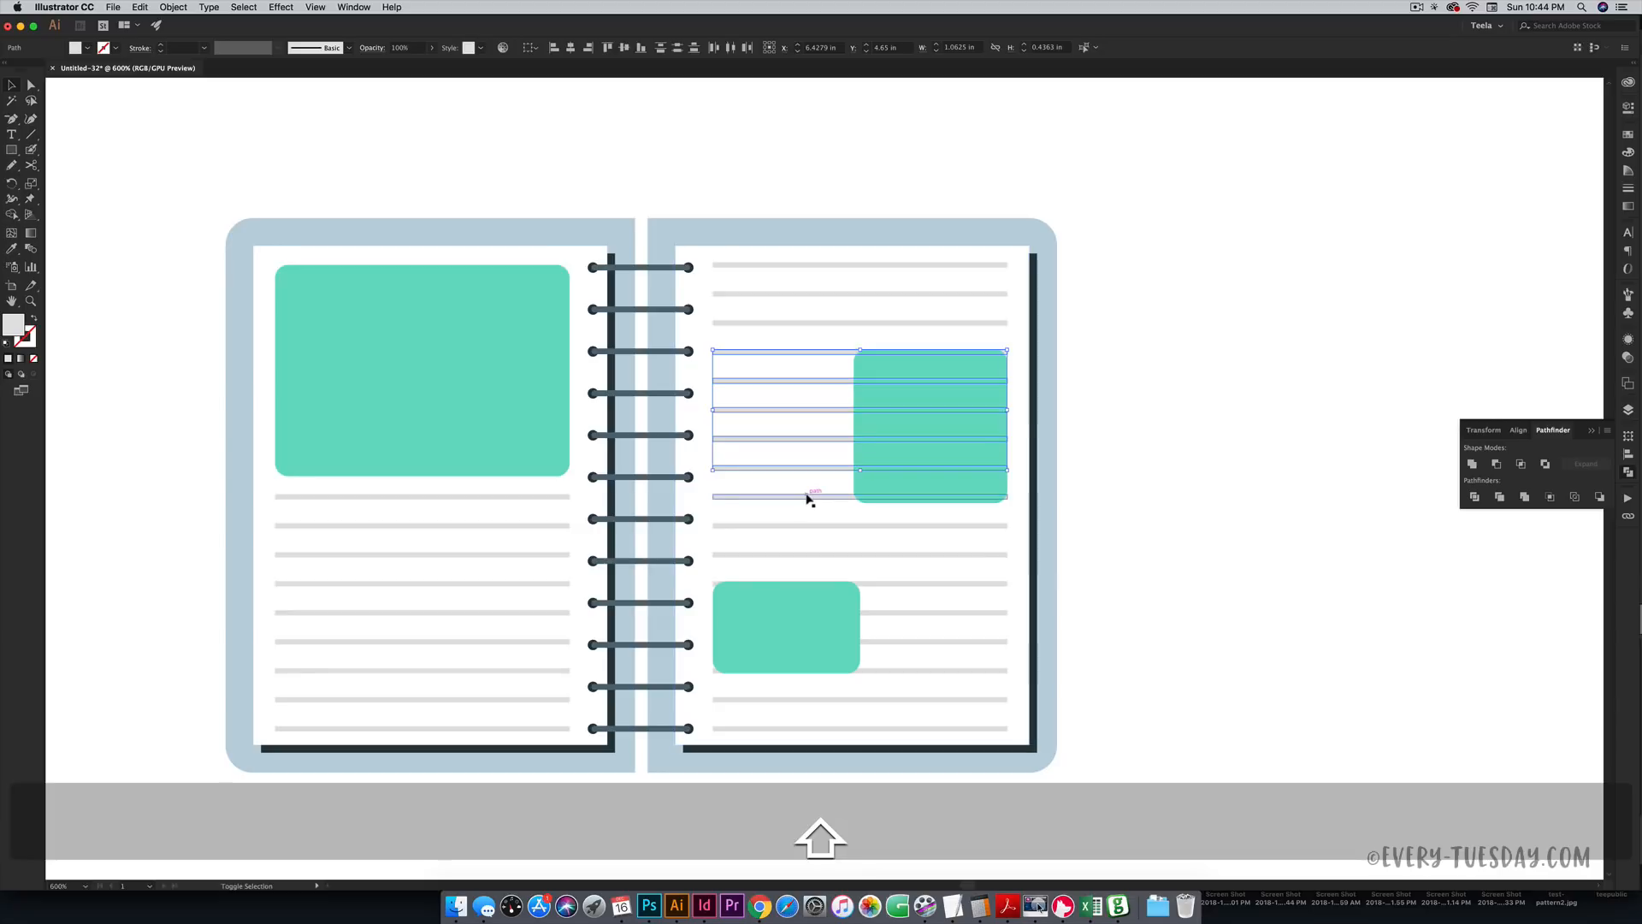
{"action": "left_click", "coordinate": [807, 497], "text": "shift"}
{"action": "left_click_drag", "start_coordinate": [1006, 423], "coordinate": [836, 410]}
{"action": "left_click", "coordinate": [1152, 511]}
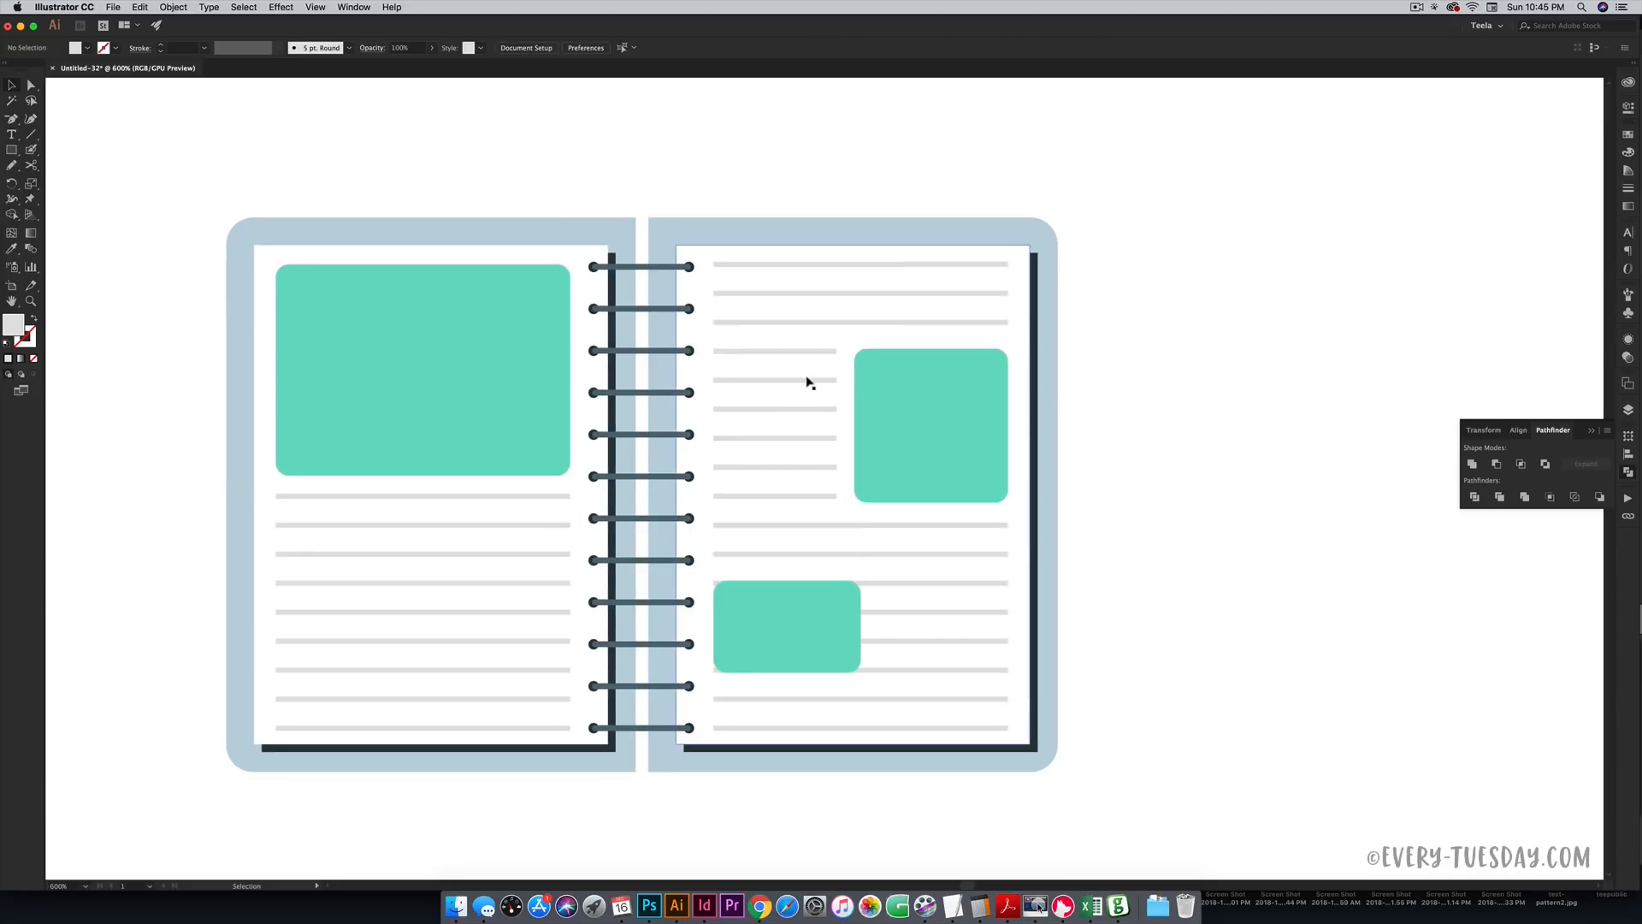
{"action": "scroll", "coordinate": [1140, 490], "scroll_direction": "down", "scroll_amount": 1}
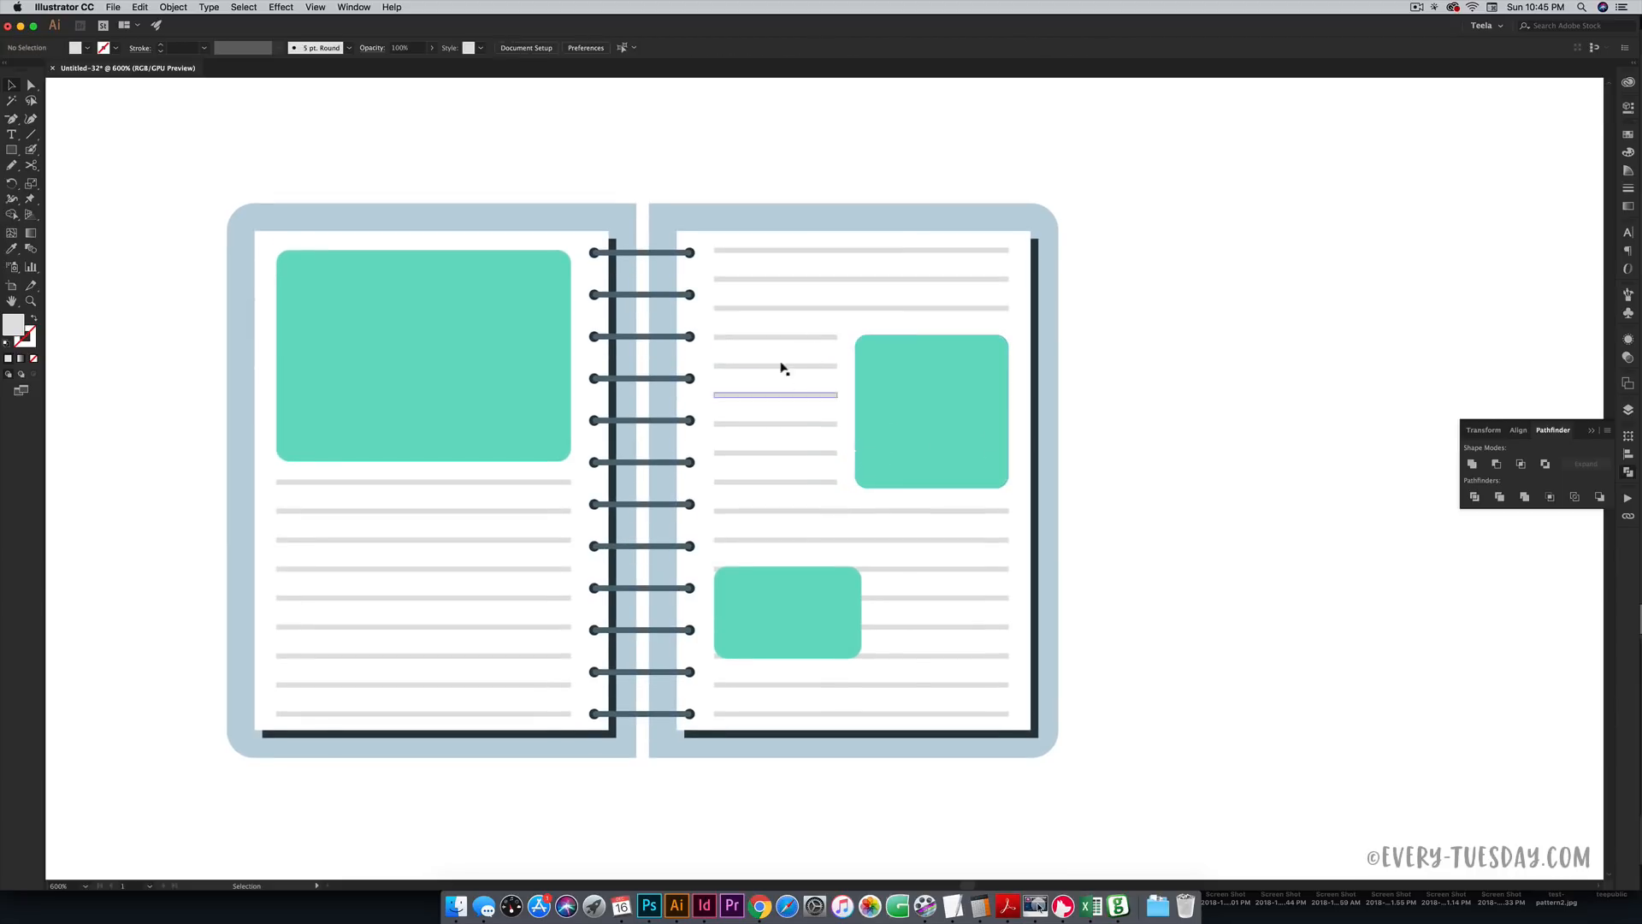
- Select the ruled lines beside the lower teal rectangle and shorten them to start right of it
{"action": "left_click", "coordinate": [893, 571], "text": "shift"}
{"action": "left_click", "coordinate": [892, 596], "text": "shift"}
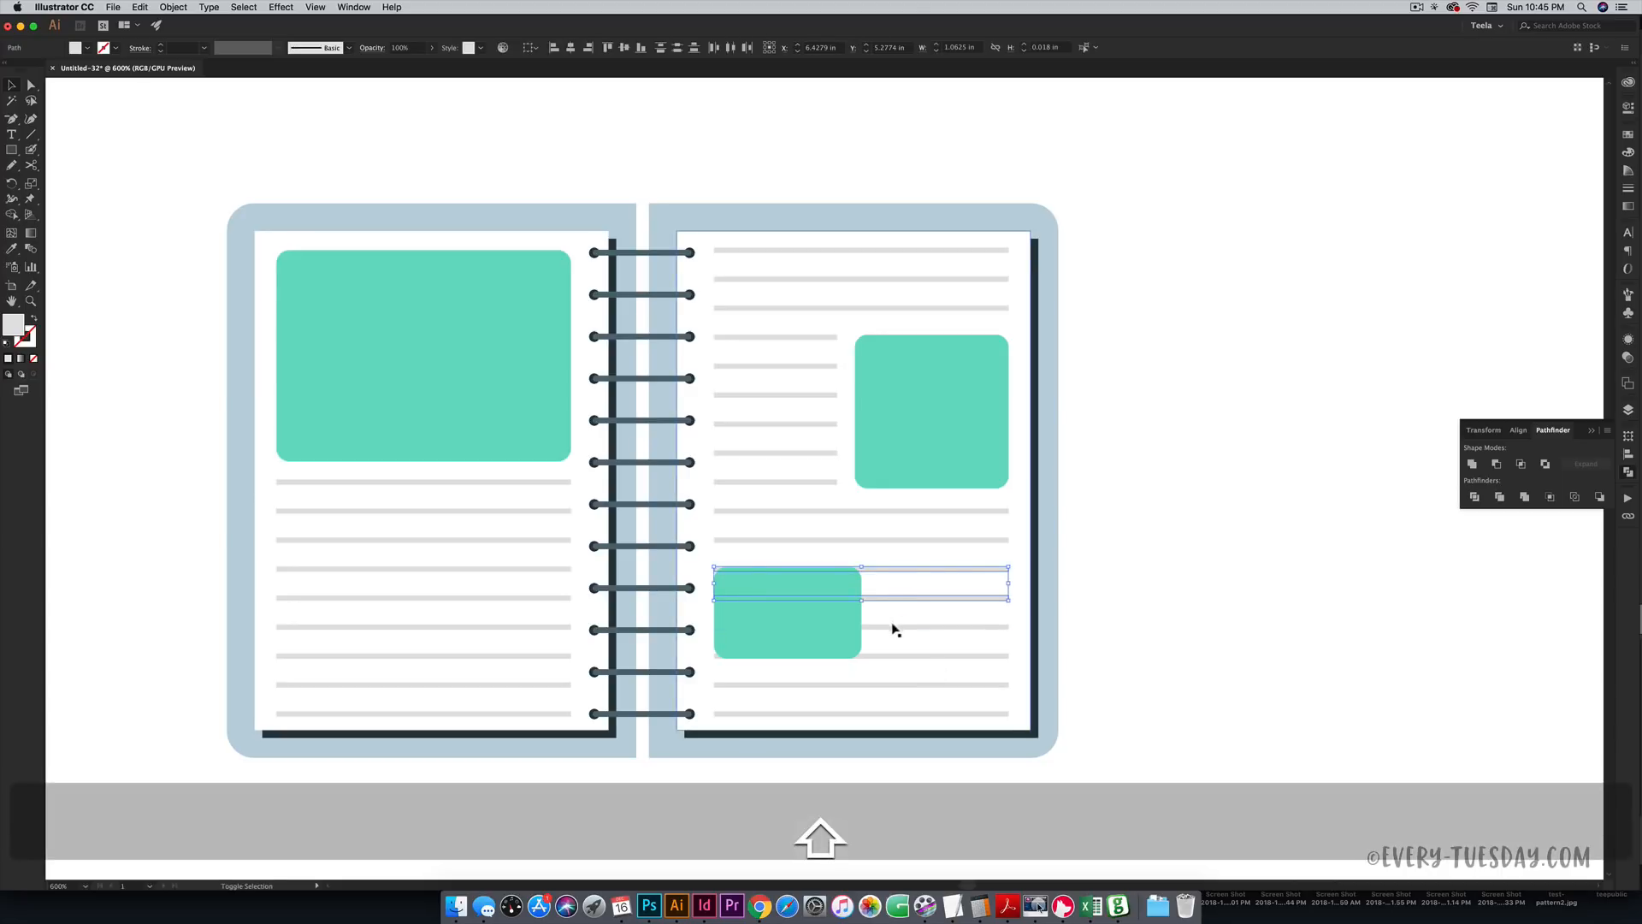
{"action": "left_click", "coordinate": [891, 626], "text": "shift"}
{"action": "left_click", "coordinate": [891, 655], "text": "shift"}
{"action": "left_click", "coordinate": [759, 629], "text": "shift"}
{"action": "left_click_drag", "start_coordinate": [714, 612], "coordinate": [874, 616]}
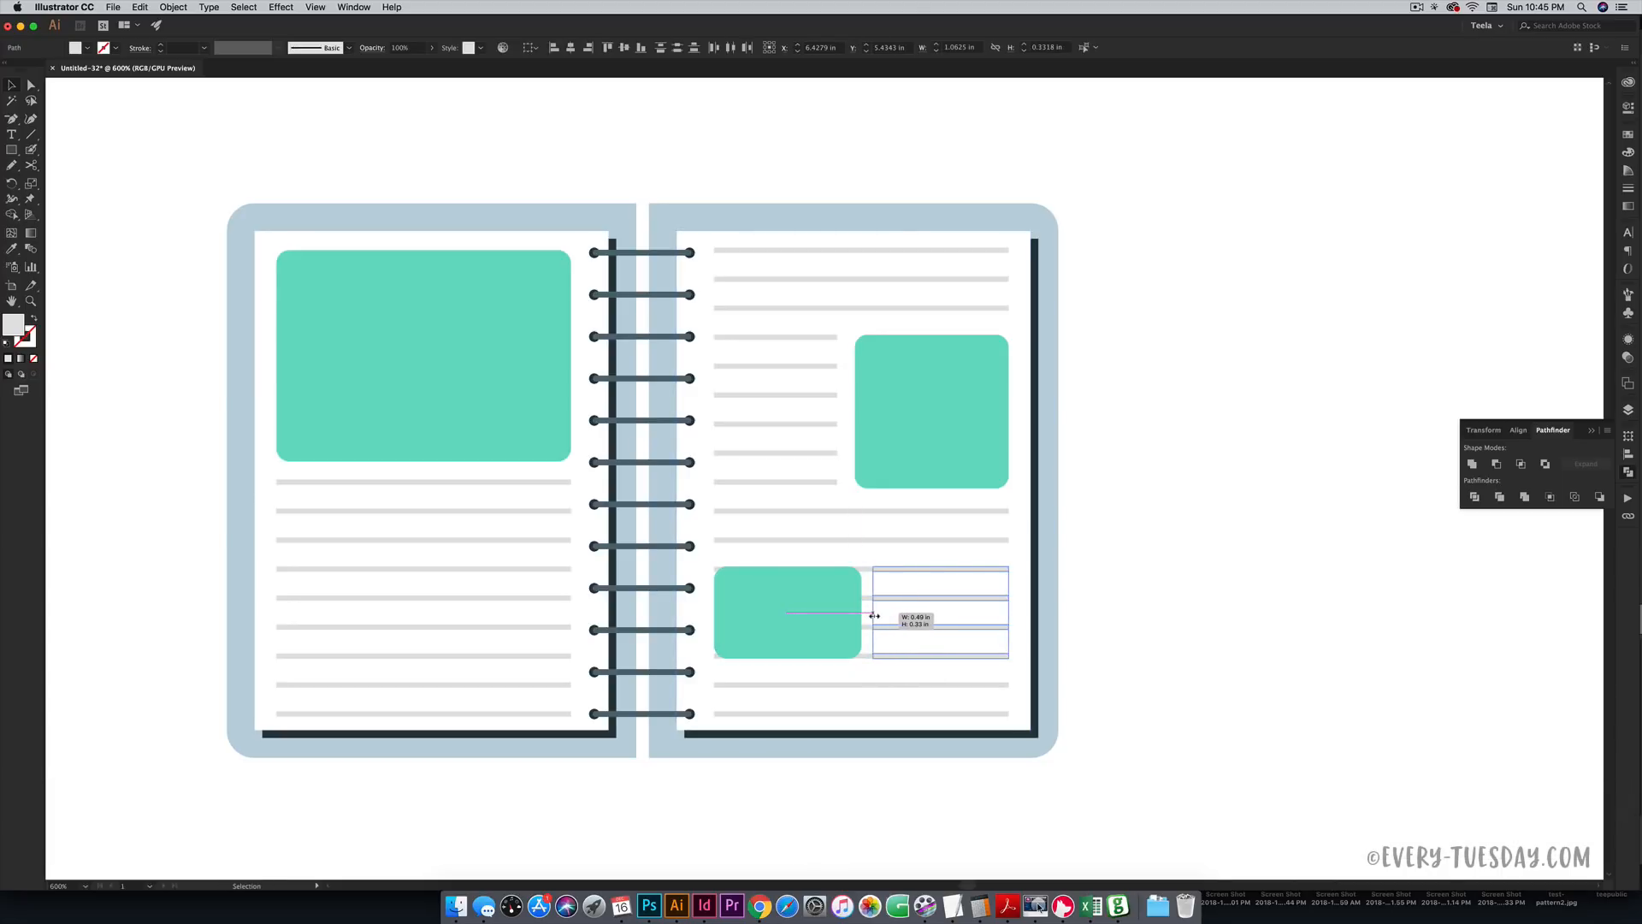
{"action": "left_click", "coordinate": [1166, 619]}
{"action": "key", "text": "space"}
{"action": "left_click_drag", "start_coordinate": [1066, 502], "coordinate": [1225, 500]}
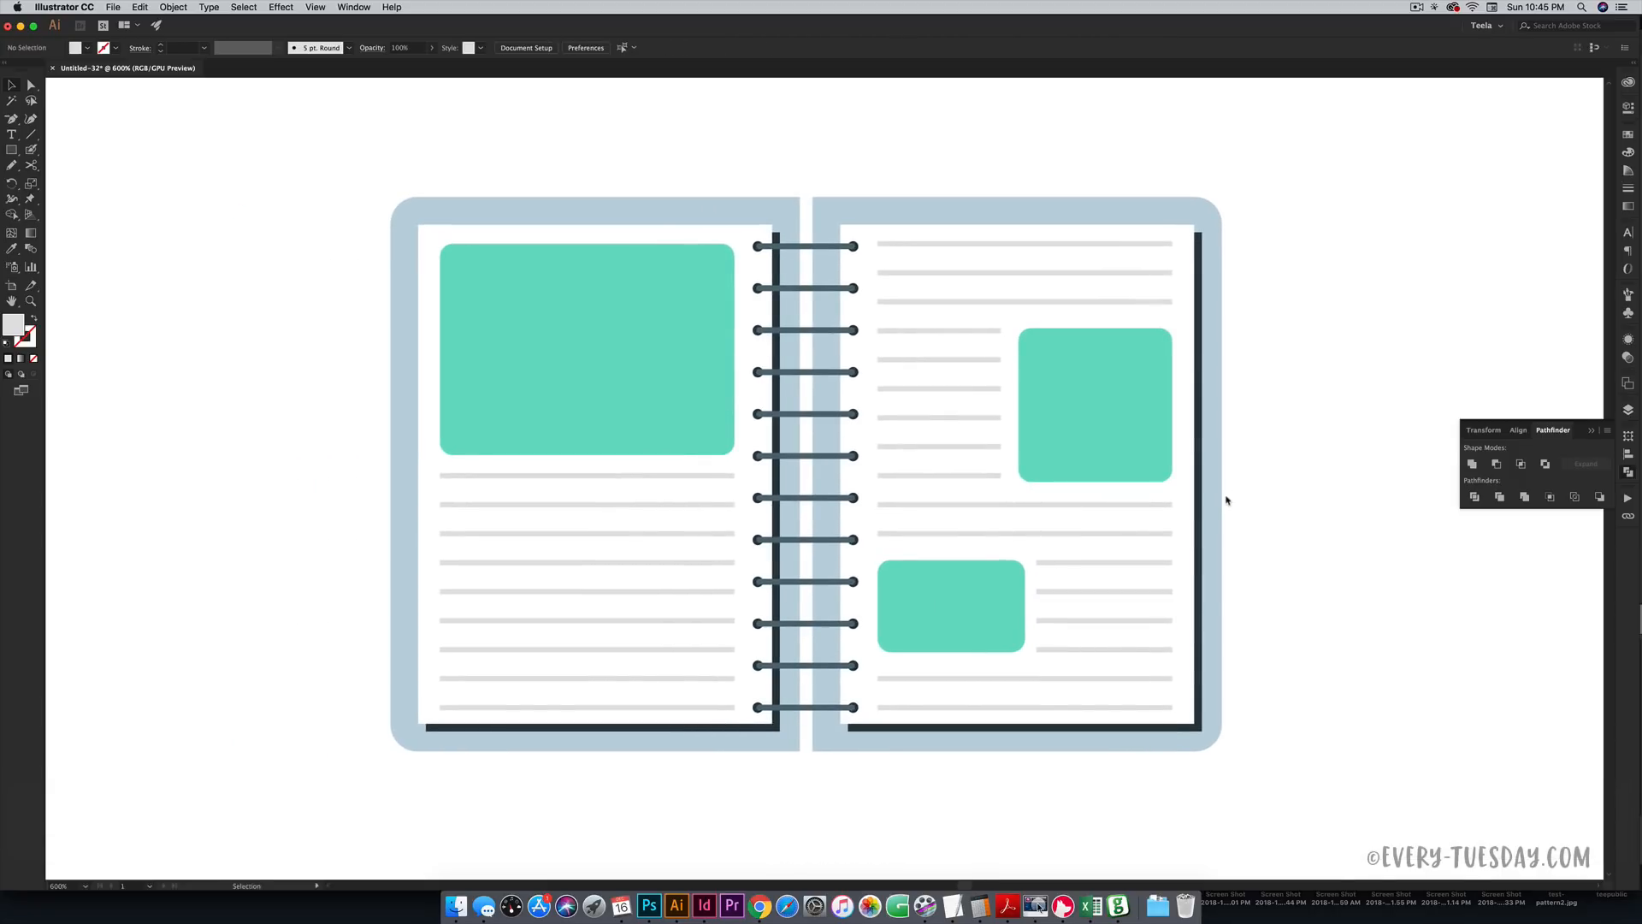
{"action": "key", "text": "super+minus"}
{"action": "key", "text": "super+minus"}
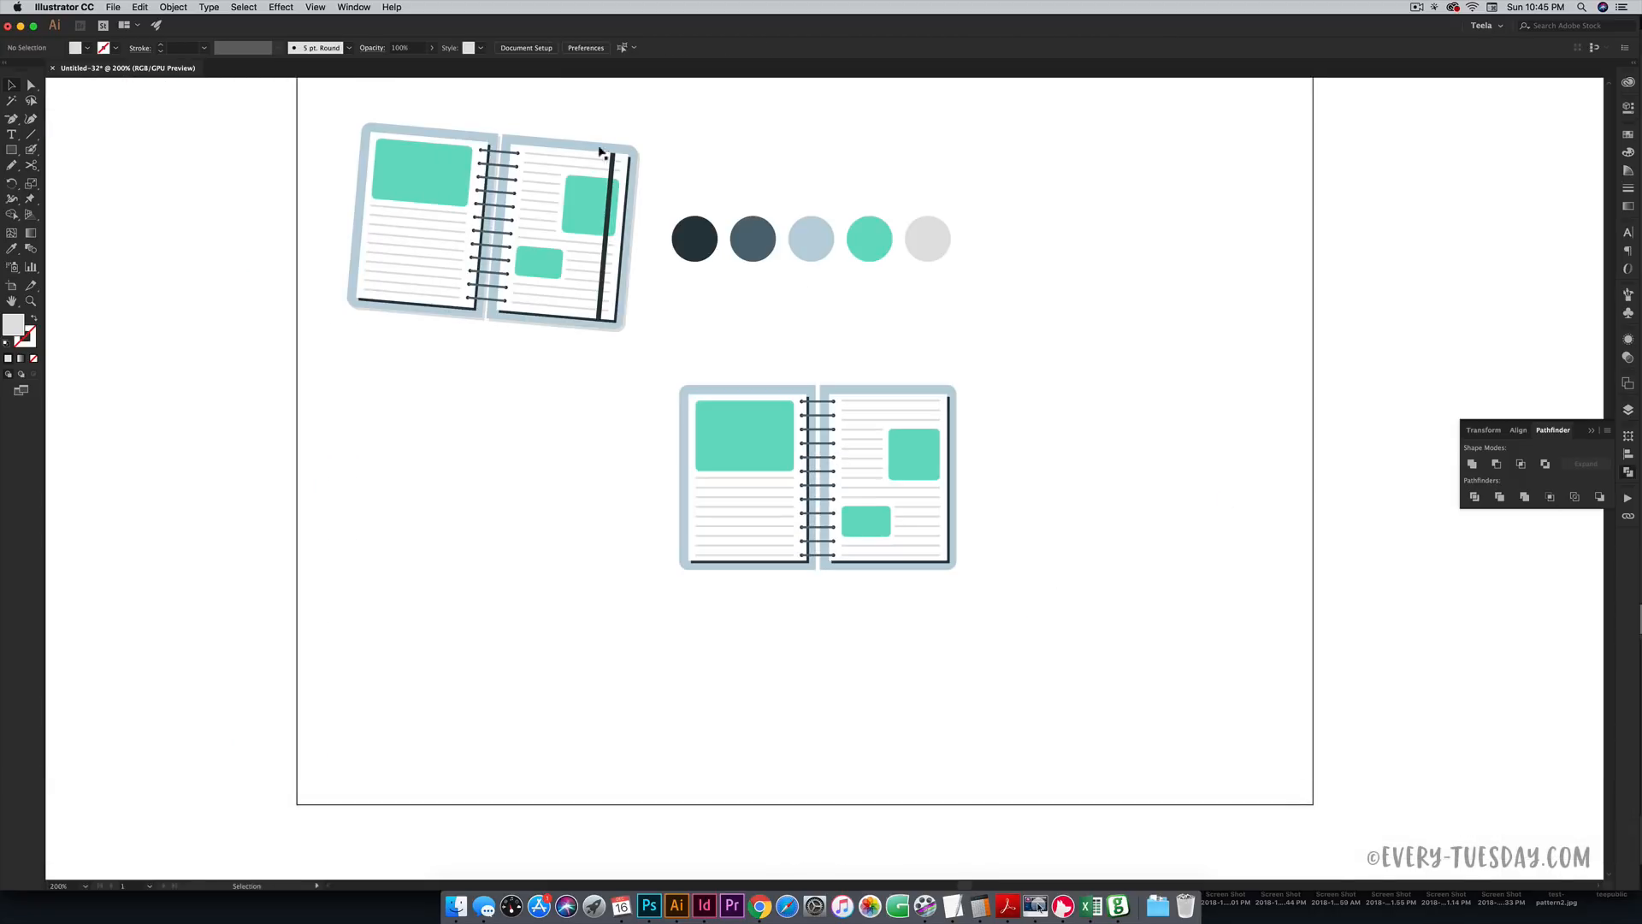
{"action": "key", "text": "space"}
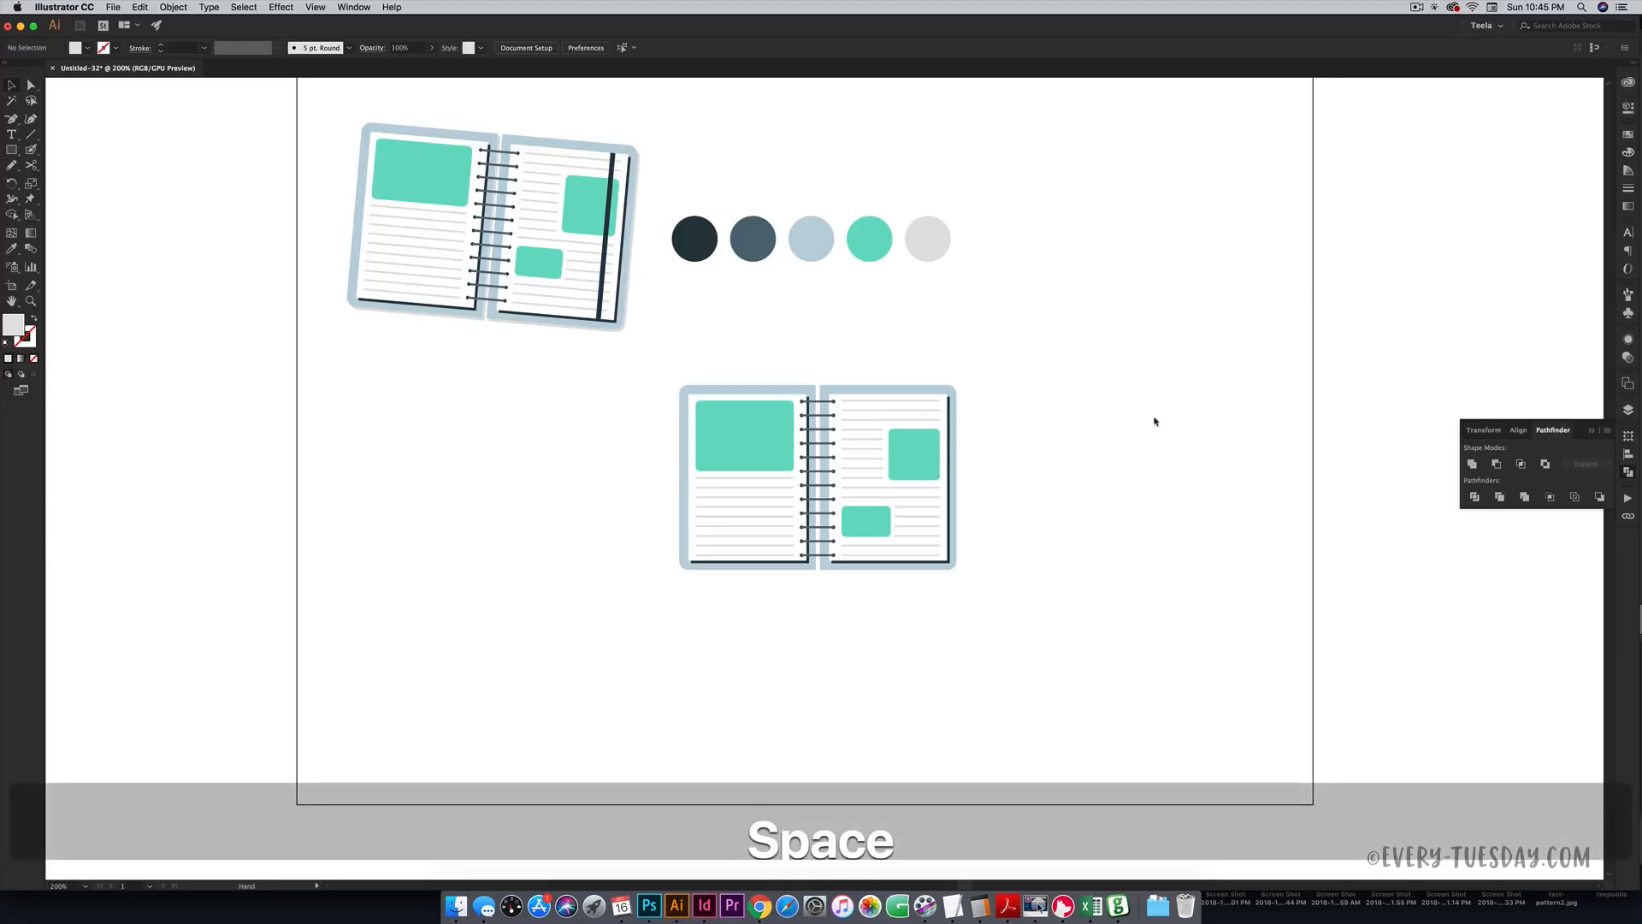
{"action": "key", "text": "super+equal"}
{"action": "key", "text": "super+equal"}
{"action": "key", "text": "super+equal"}
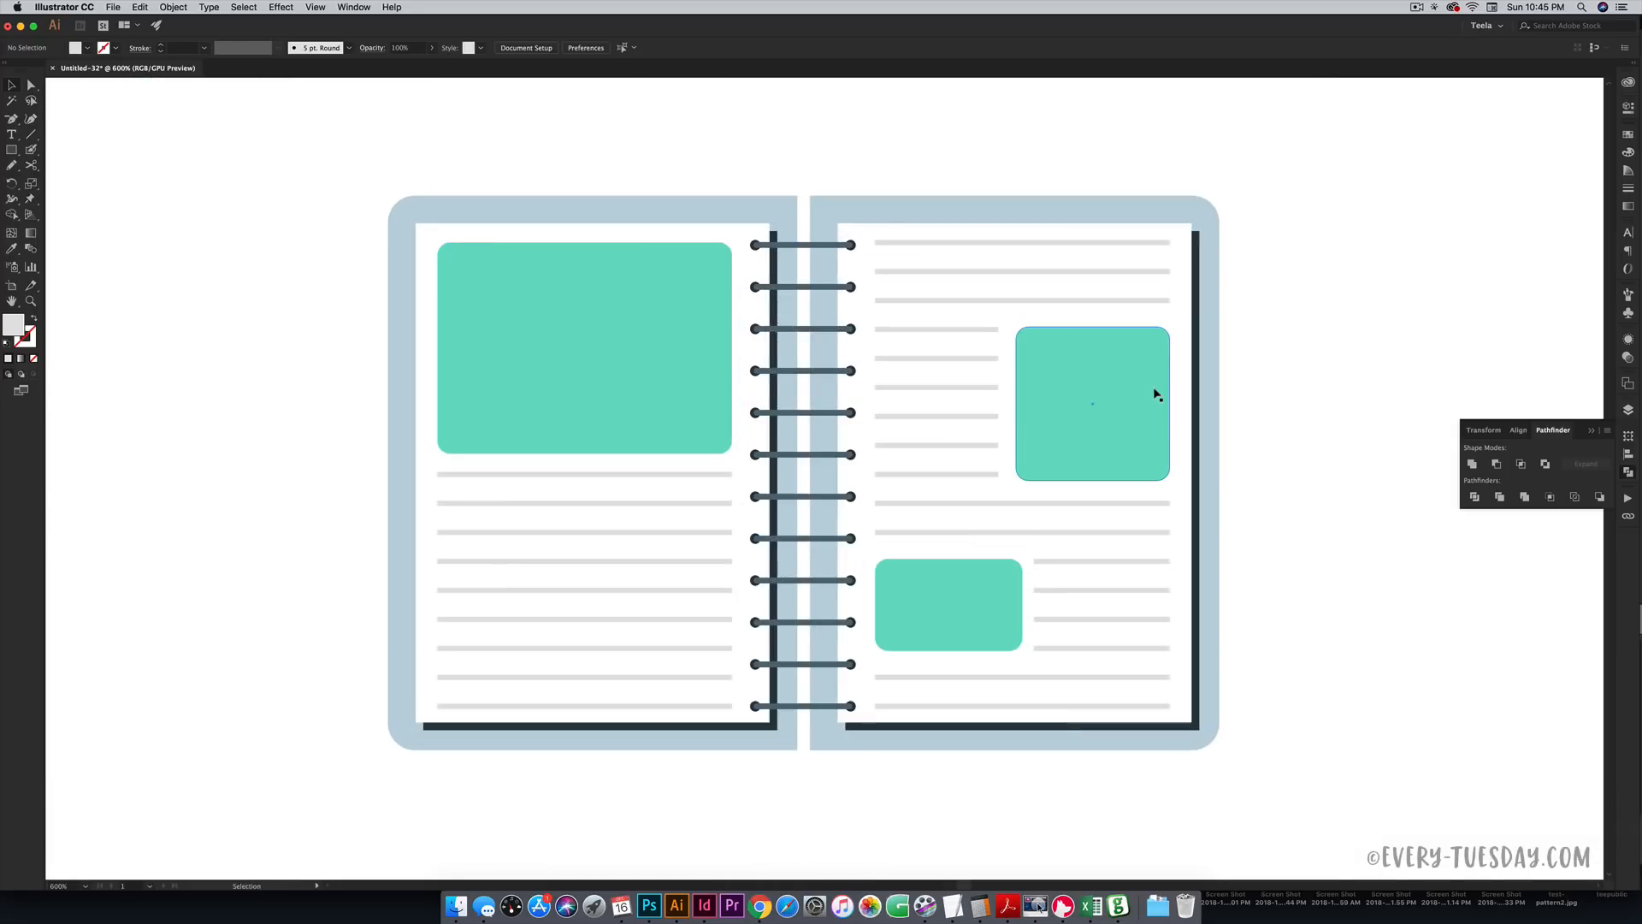
- Draw a thin vertical strip down the right page near its edge
{"action": "key", "text": "m"}
{"action": "left_click_drag", "start_coordinate": [1136, 223], "coordinate": [1147, 721]}
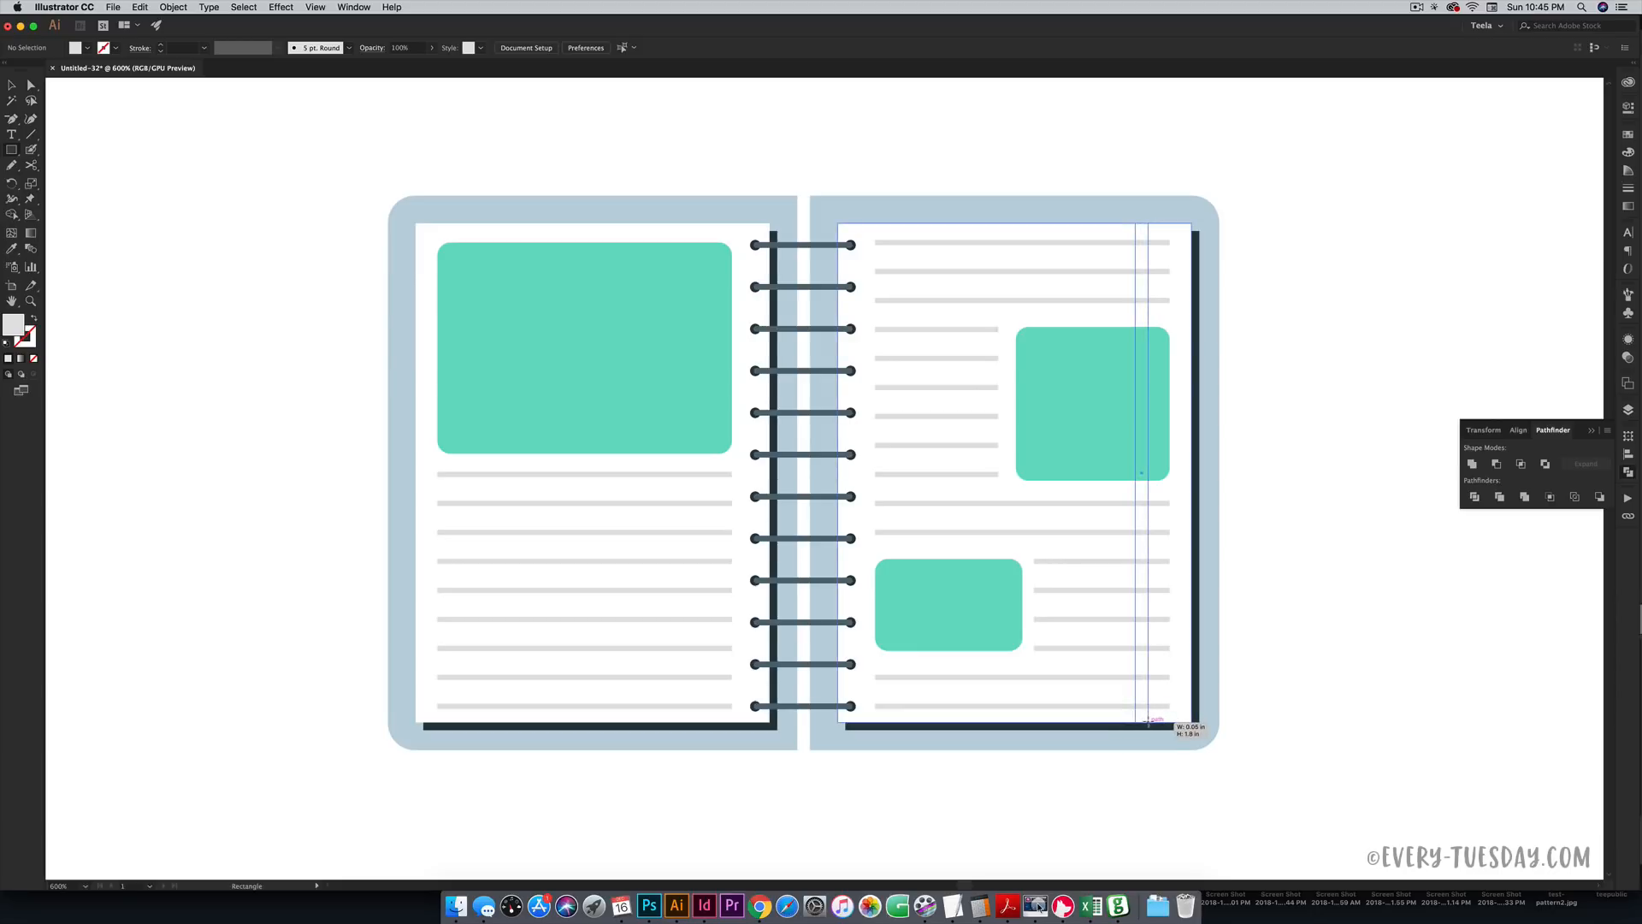
{"action": "left_click_drag", "start_coordinate": [1147, 721], "coordinate": [1147, 723]}
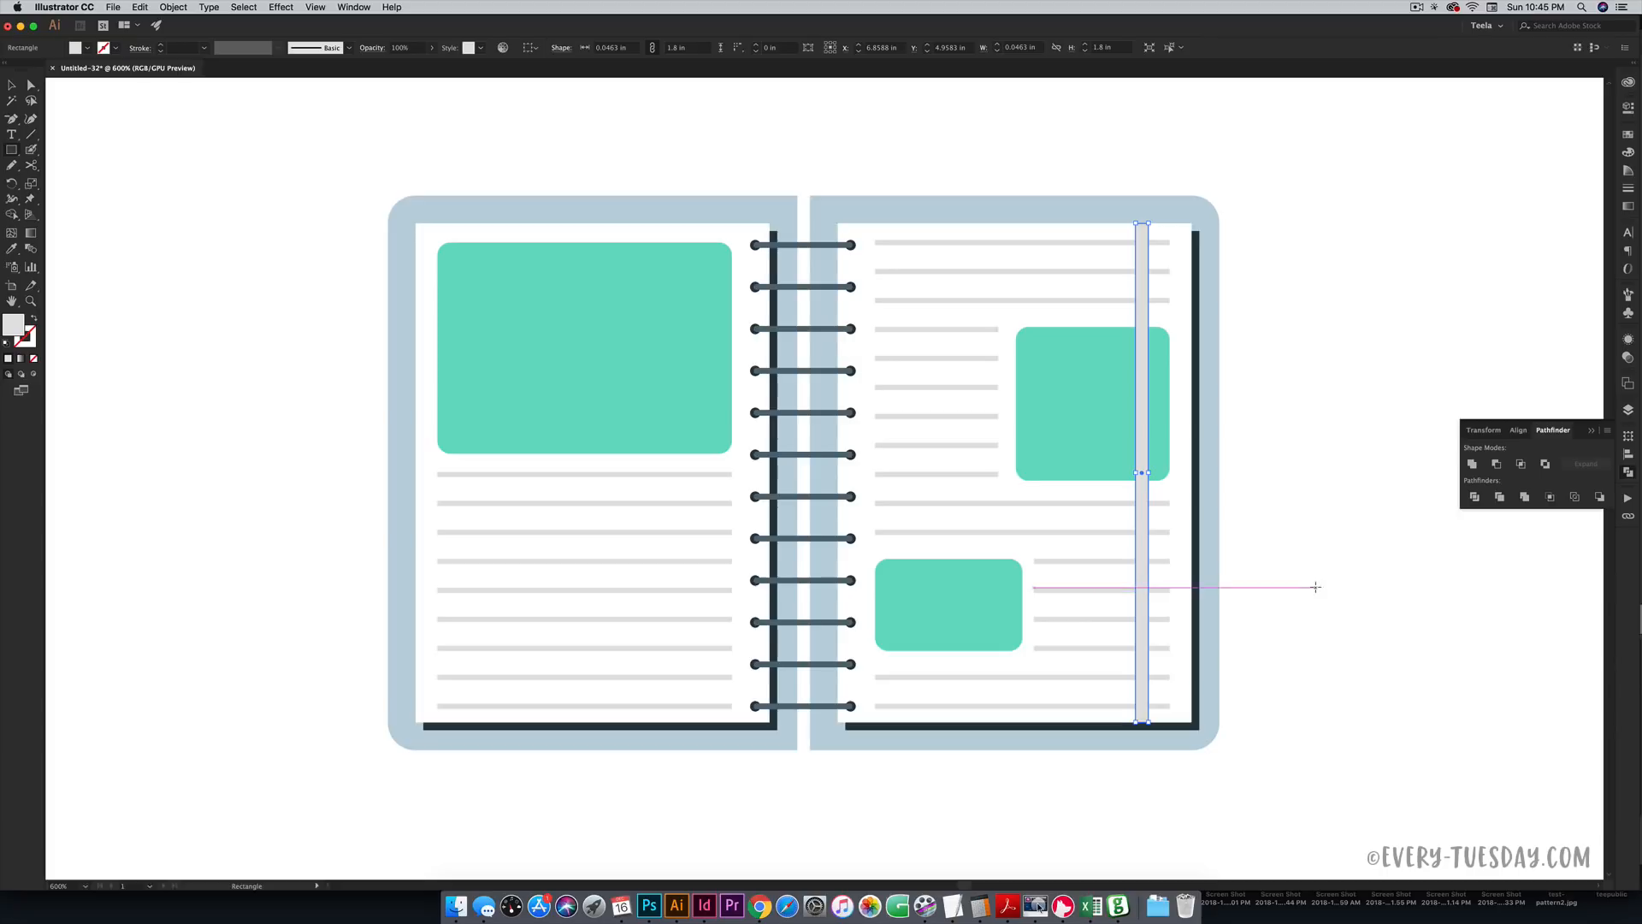
{"action": "scroll", "coordinate": [1295, 483], "scroll_direction": "up", "scroll_amount": 1}
{"action": "scroll", "coordinate": [1294, 486], "scroll_direction": "up", "scroll_amount": 8}
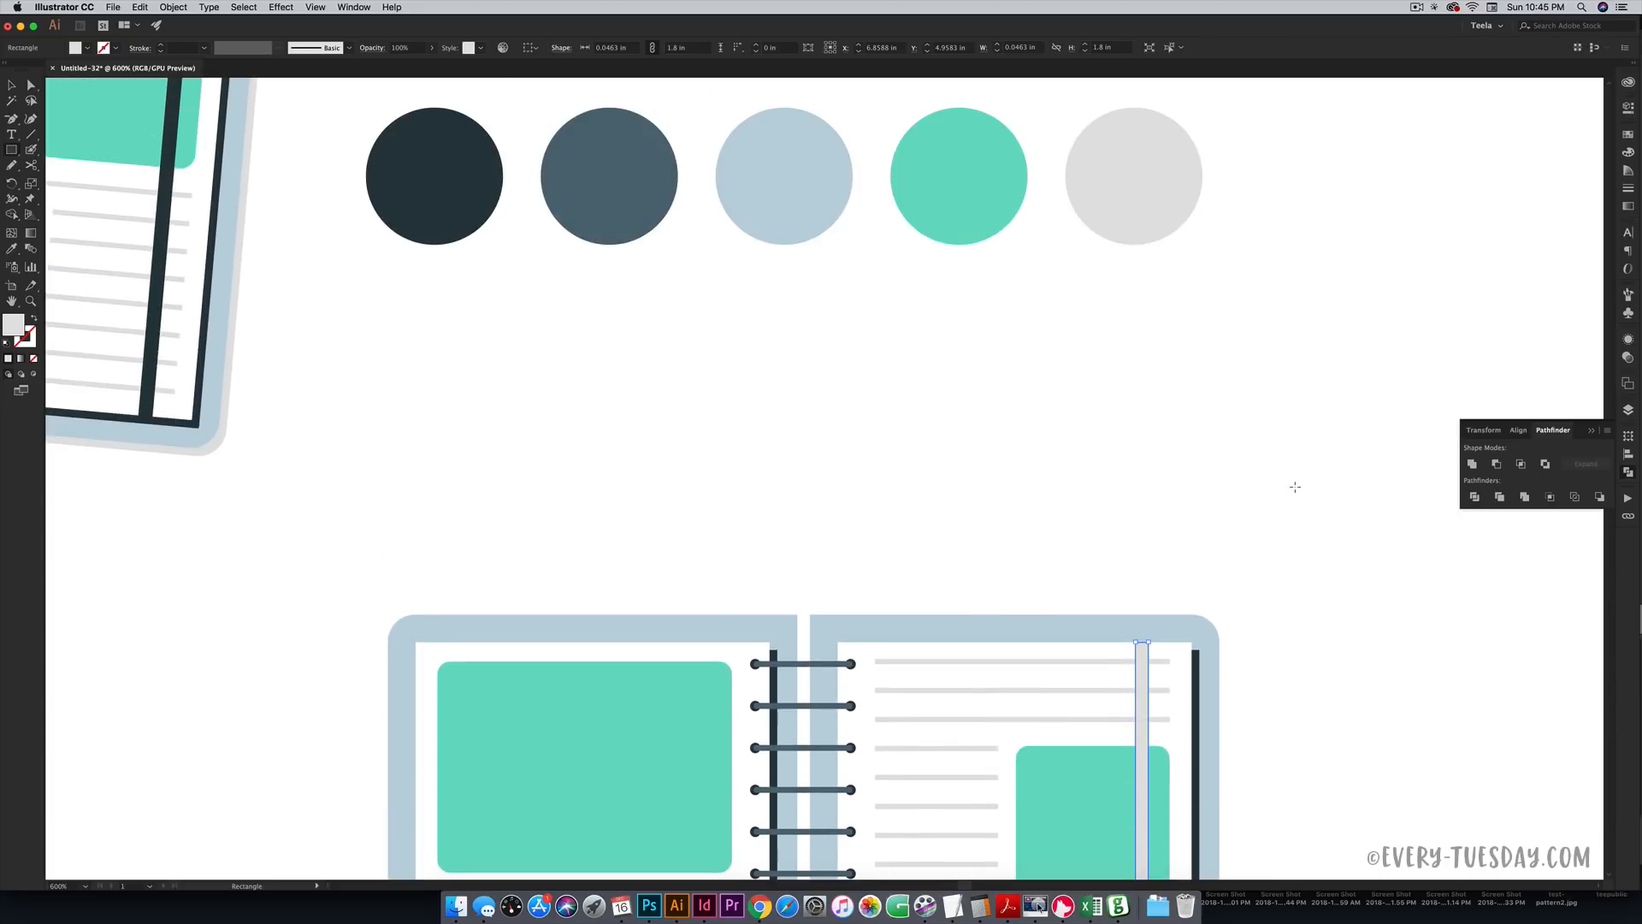
- Fill the strip with the dark navy swatch and compare it with the tilted reference at 400%
{"action": "key", "text": "i"}
{"action": "left_click", "coordinate": [458, 171]}
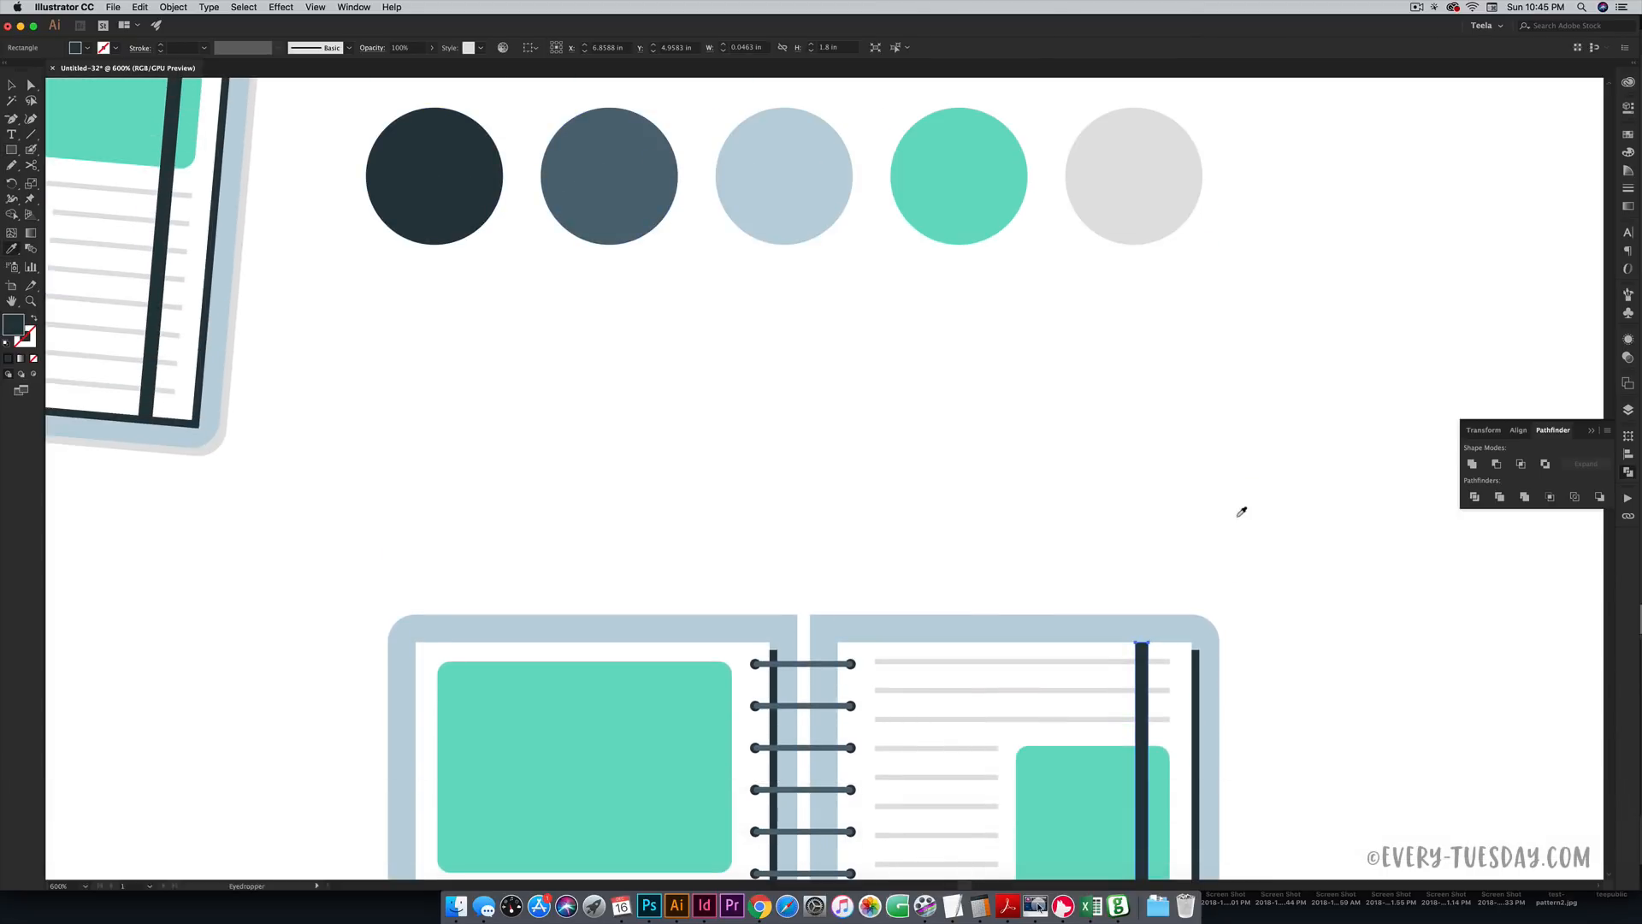
{"action": "key", "text": "v"}
{"action": "left_click", "coordinate": [1237, 521]}
{"action": "scroll", "coordinate": [1235, 307], "scroll_direction": "down", "scroll_amount": 7}
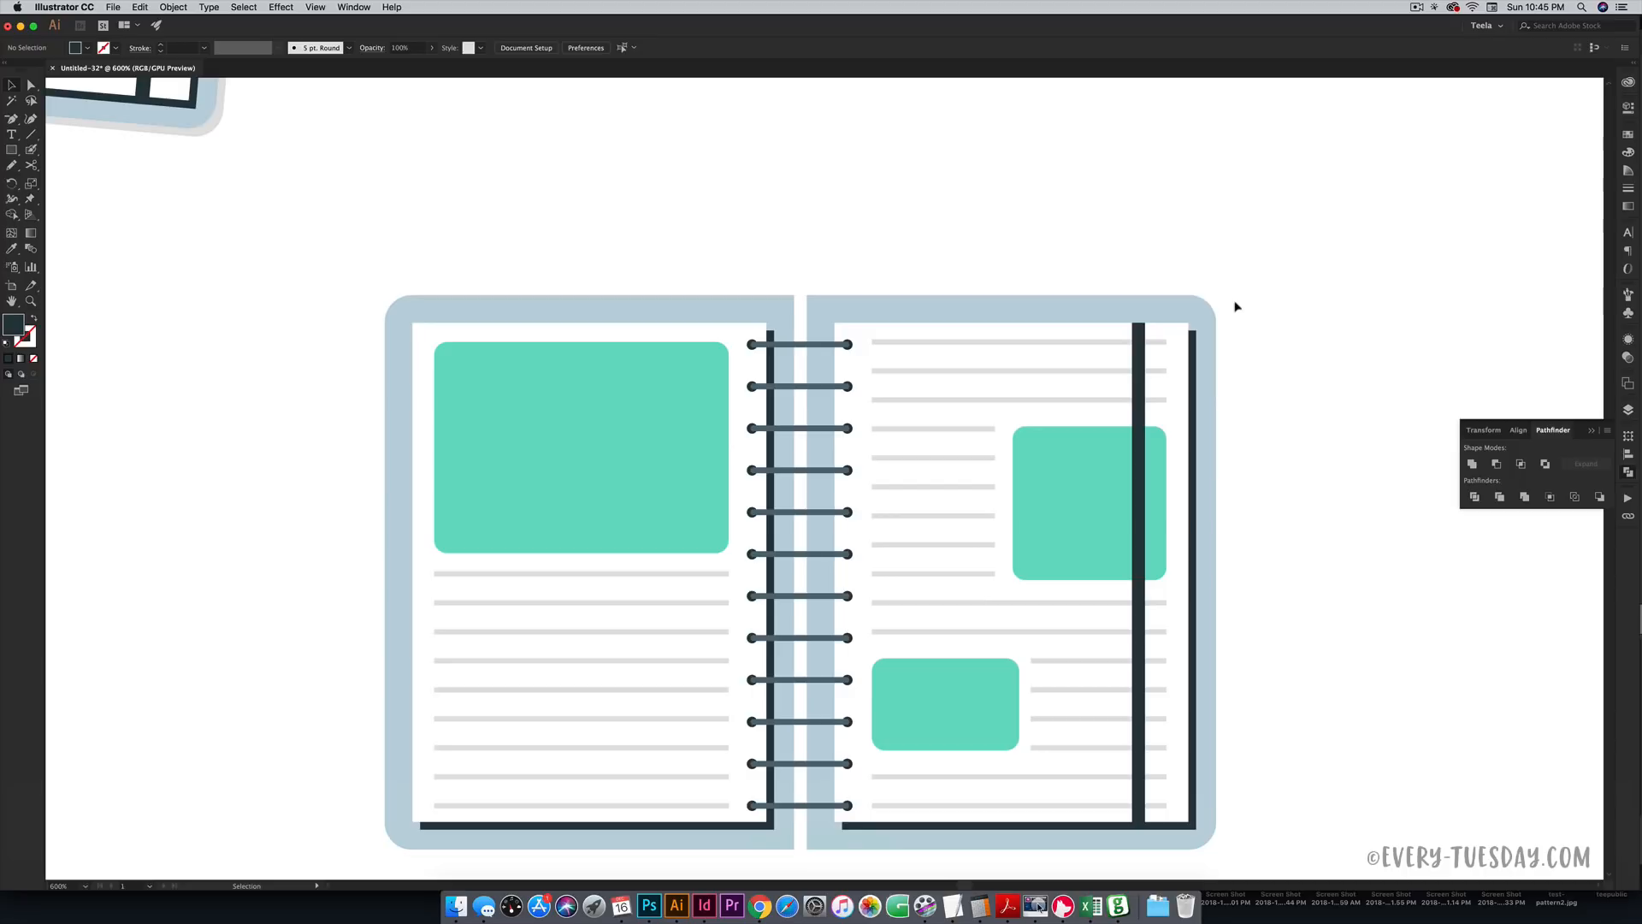
{"action": "key", "text": "super+minus"}
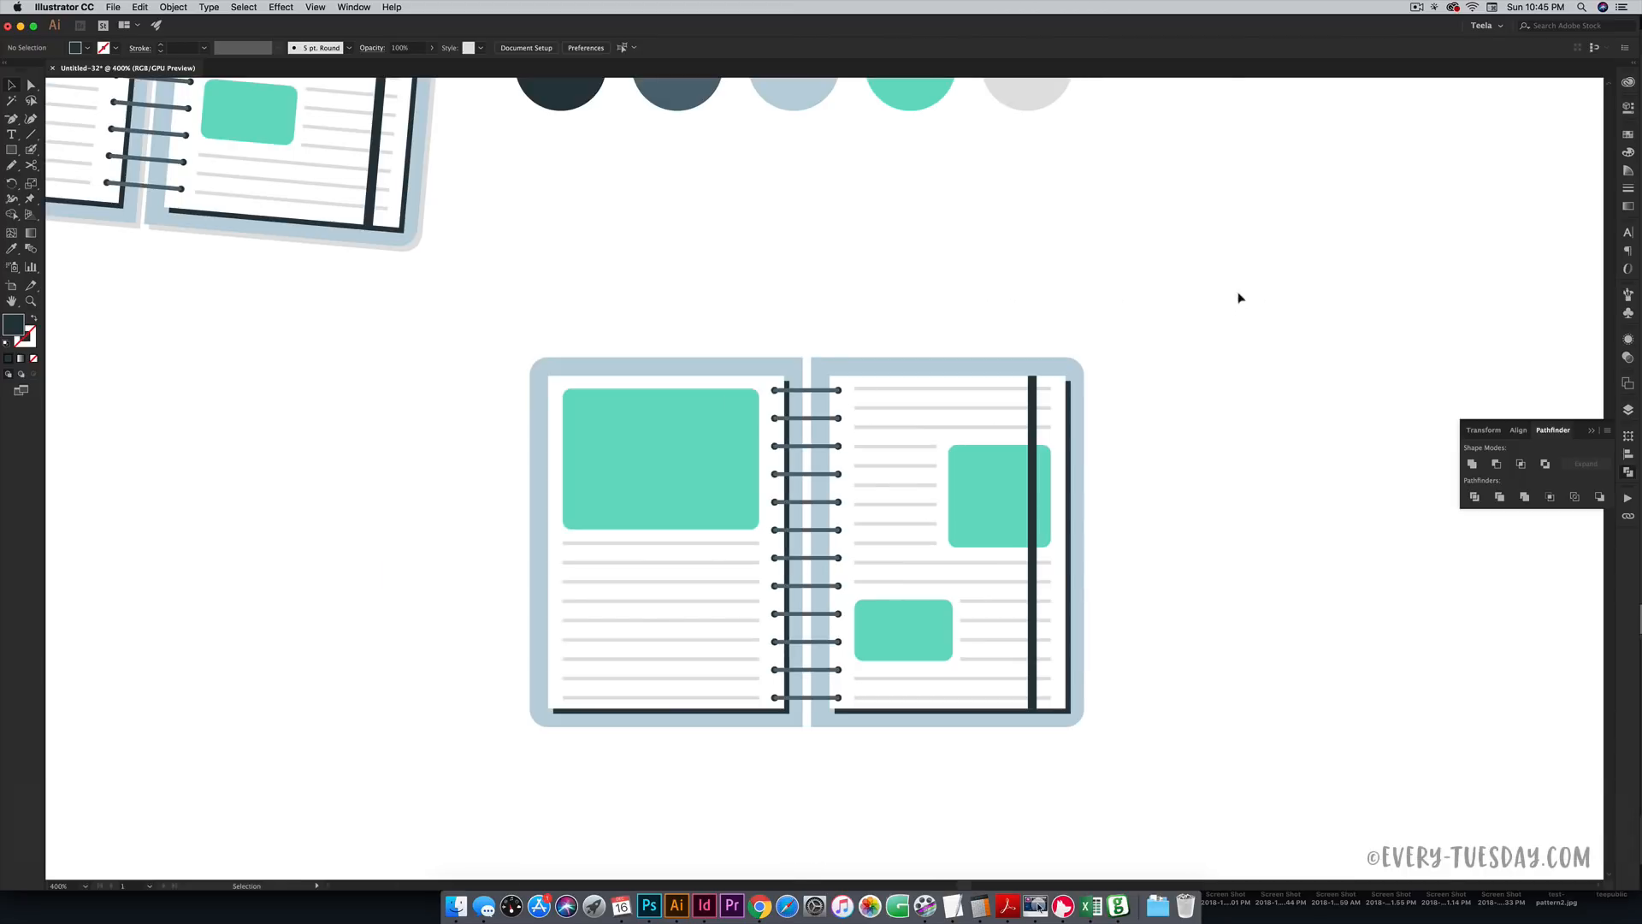
{"action": "left_click", "coordinate": [245, 240]}
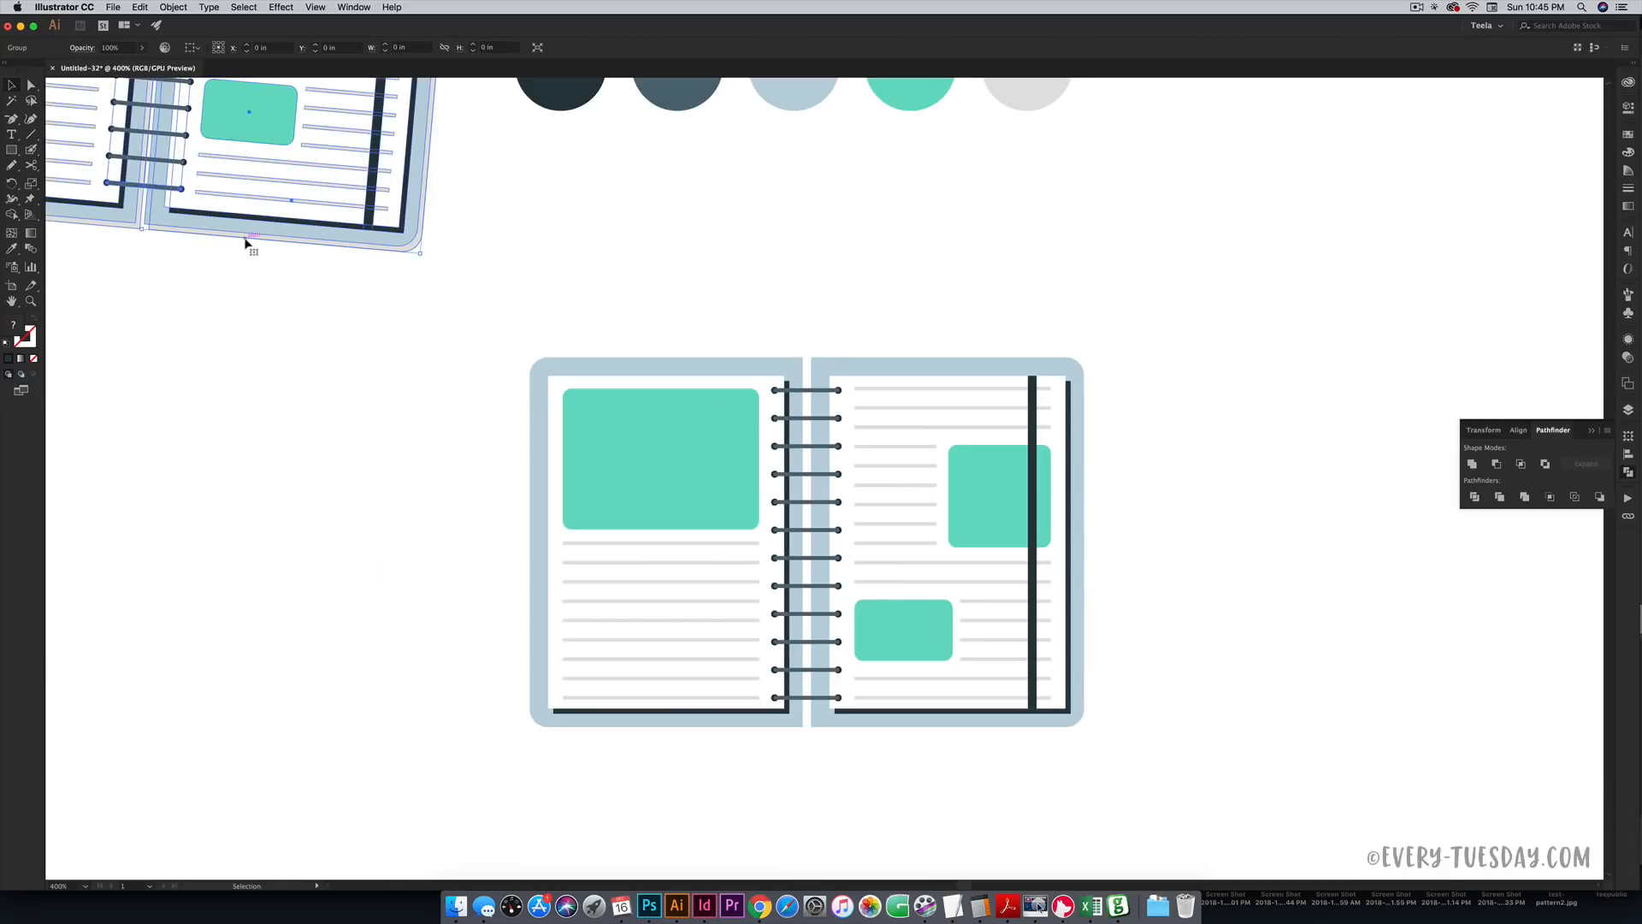
{"action": "left_click", "coordinate": [353, 272]}
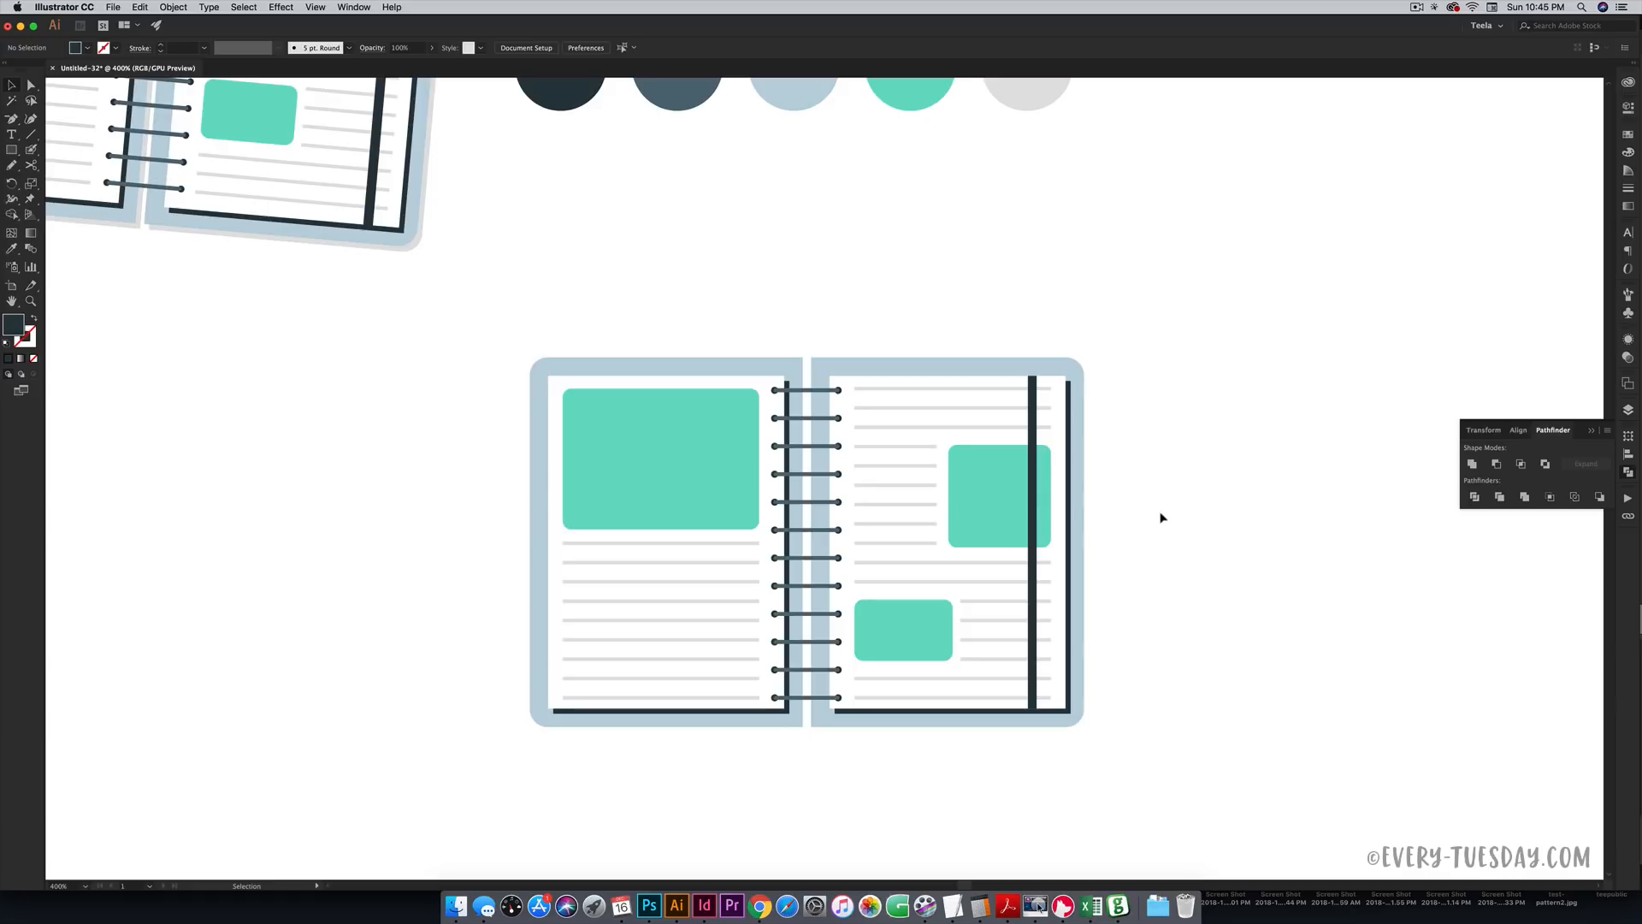
- Group the two blue covers and duplicate them offset slightly right and down
{"action": "left_click", "coordinate": [913, 364]}
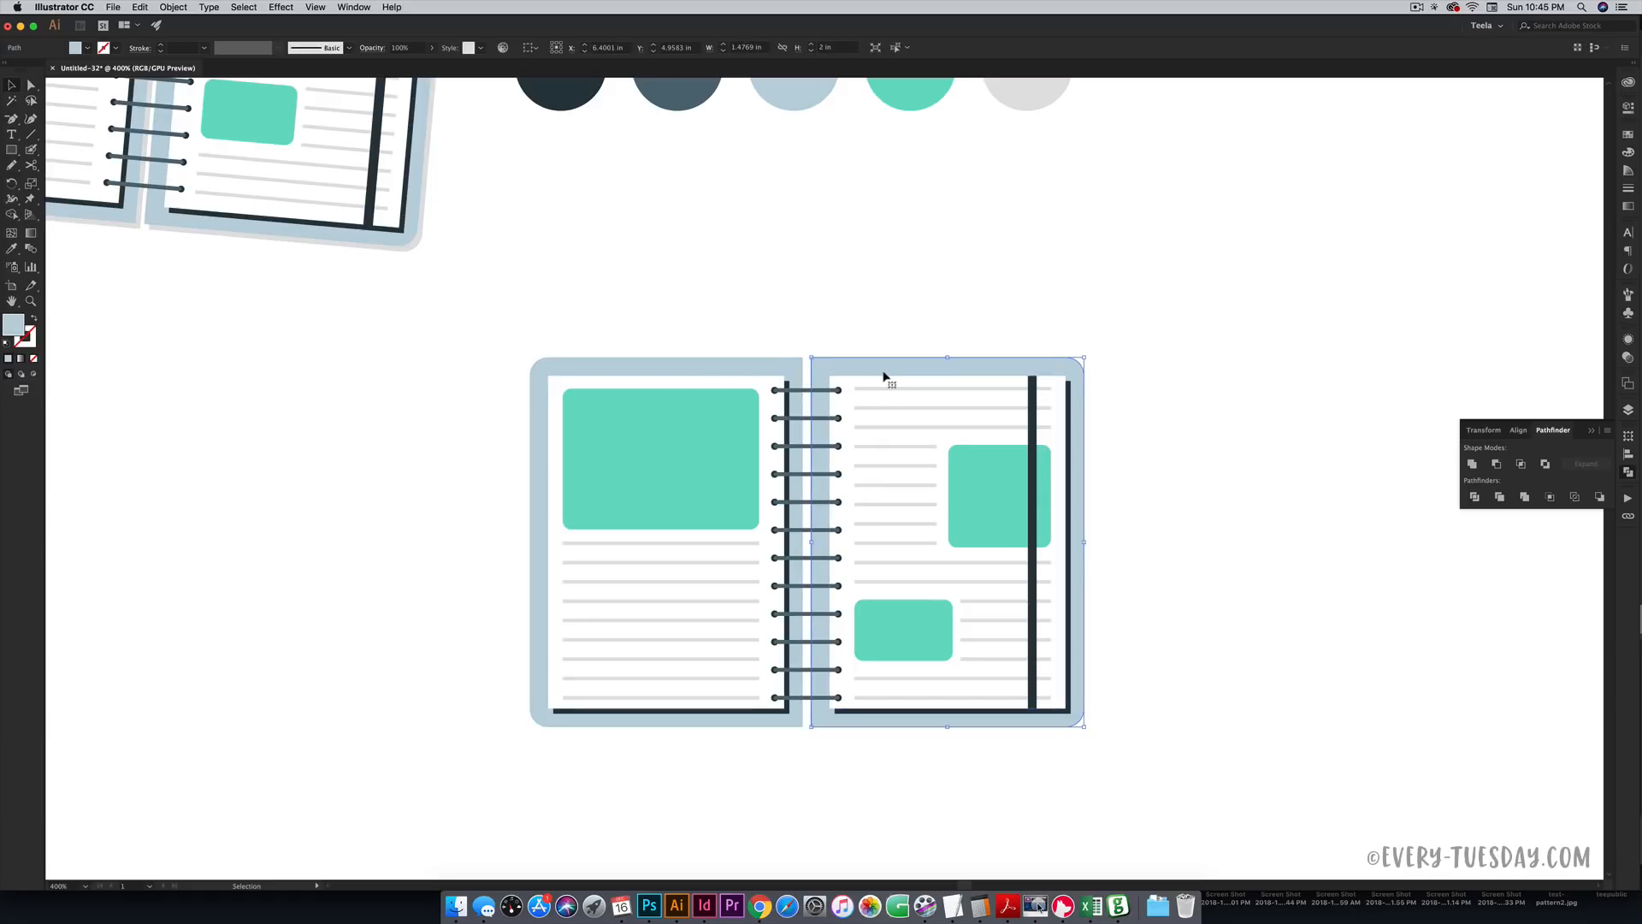
{"action": "left_click", "coordinate": [800, 370], "text": "shift"}
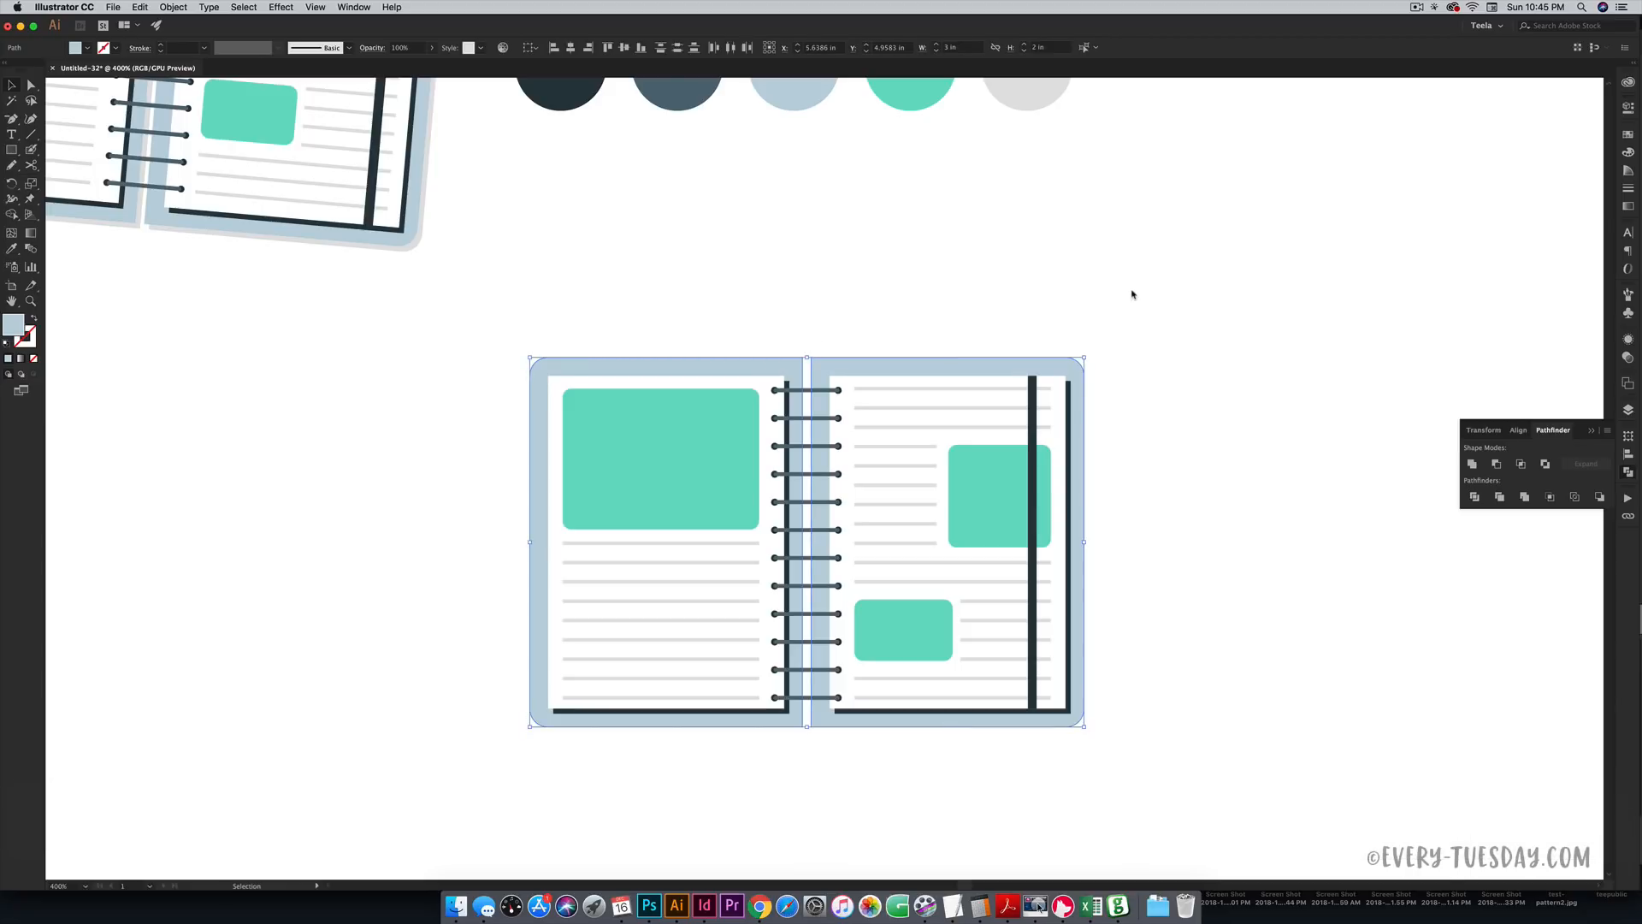
{"action": "key", "text": "super+g"}
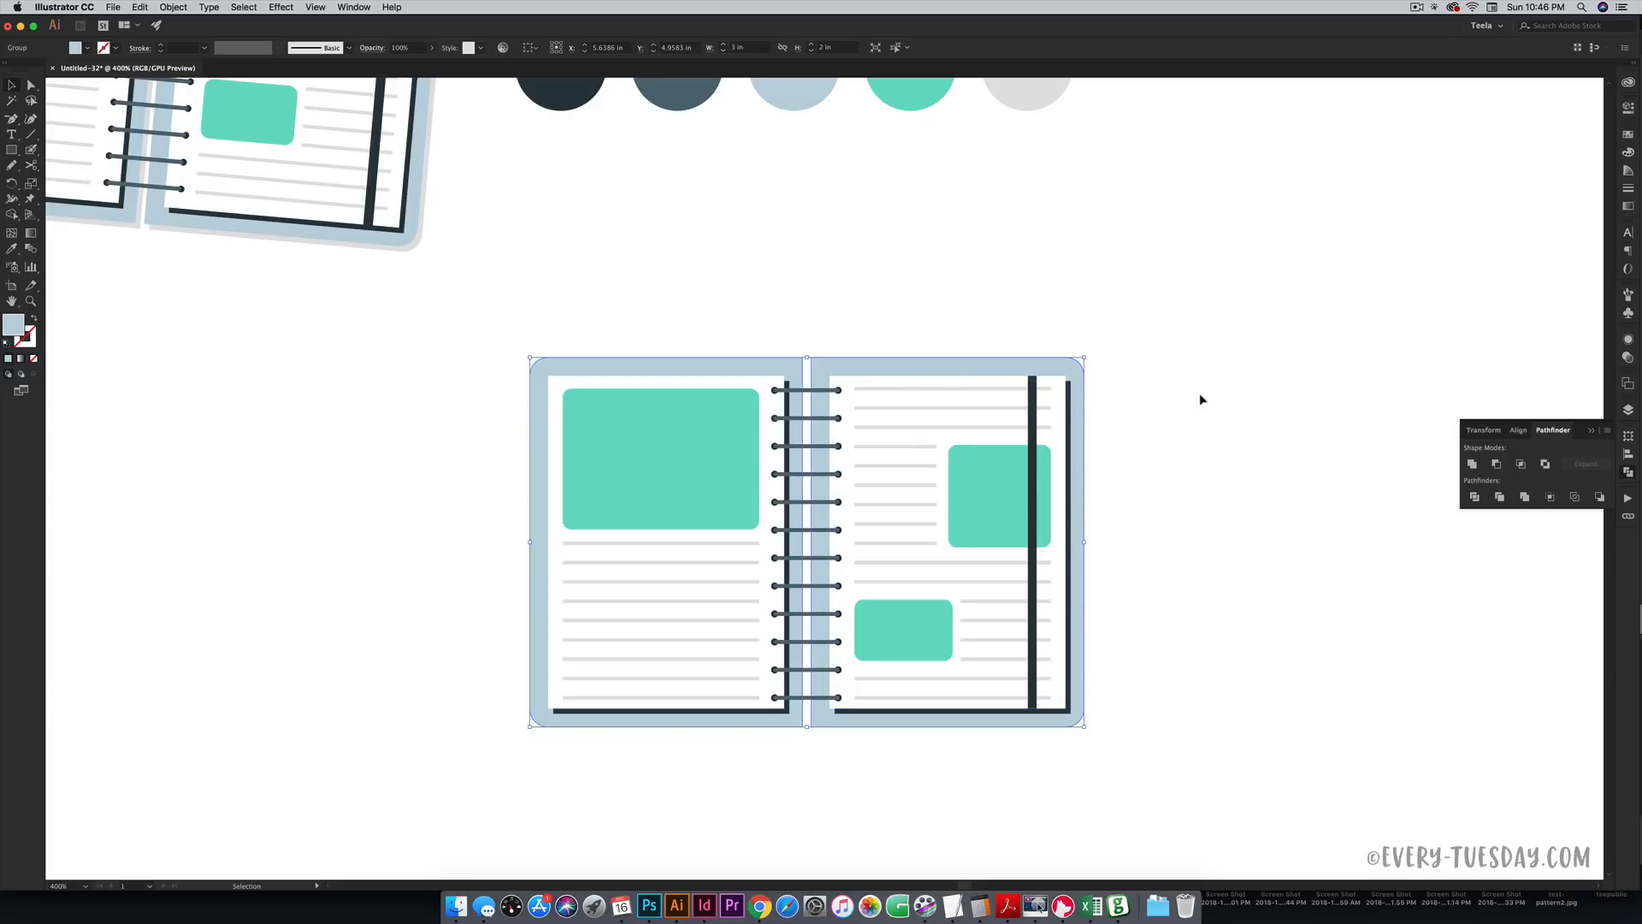
{"action": "key", "text": "alt"}
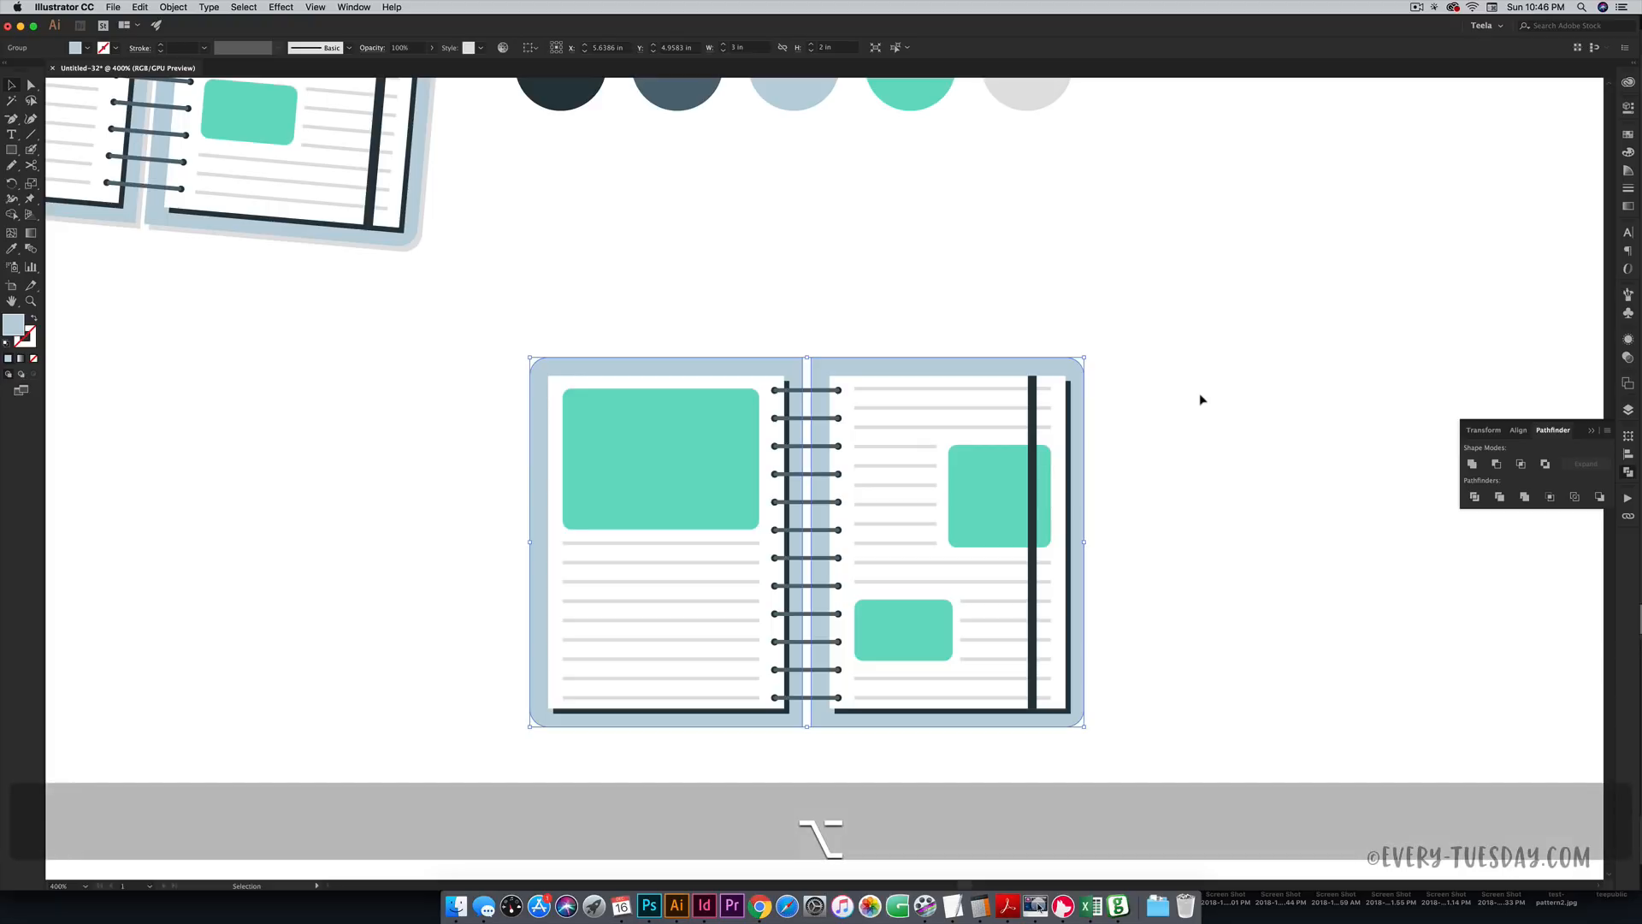
{"action": "key", "text": "alt+Right"}
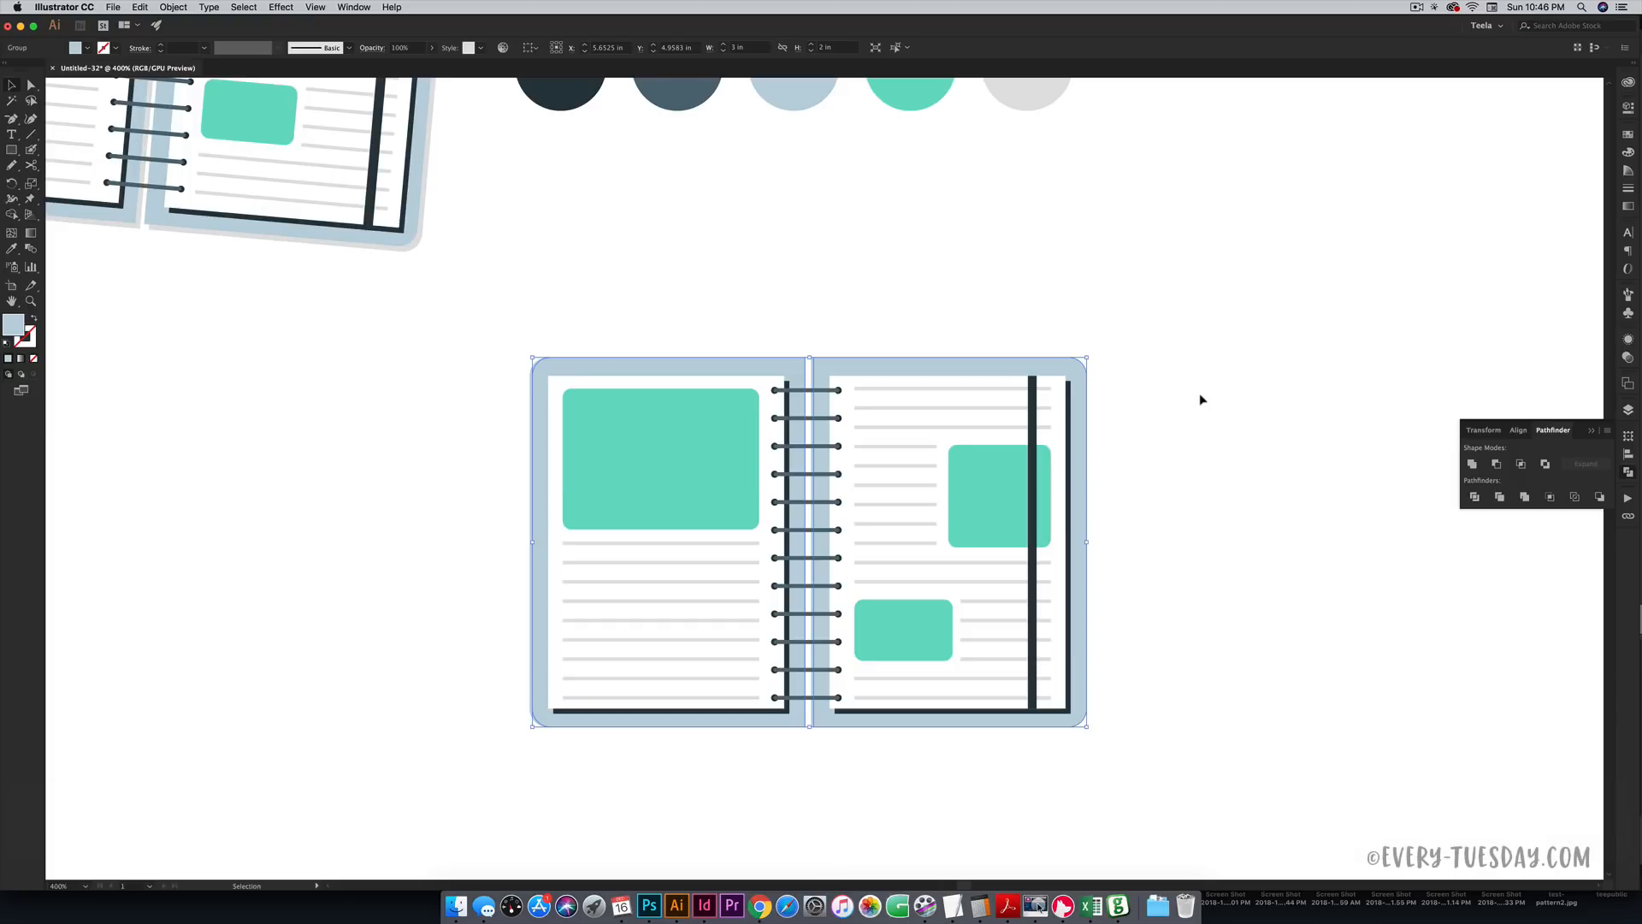
{"action": "key", "text": "Down"}
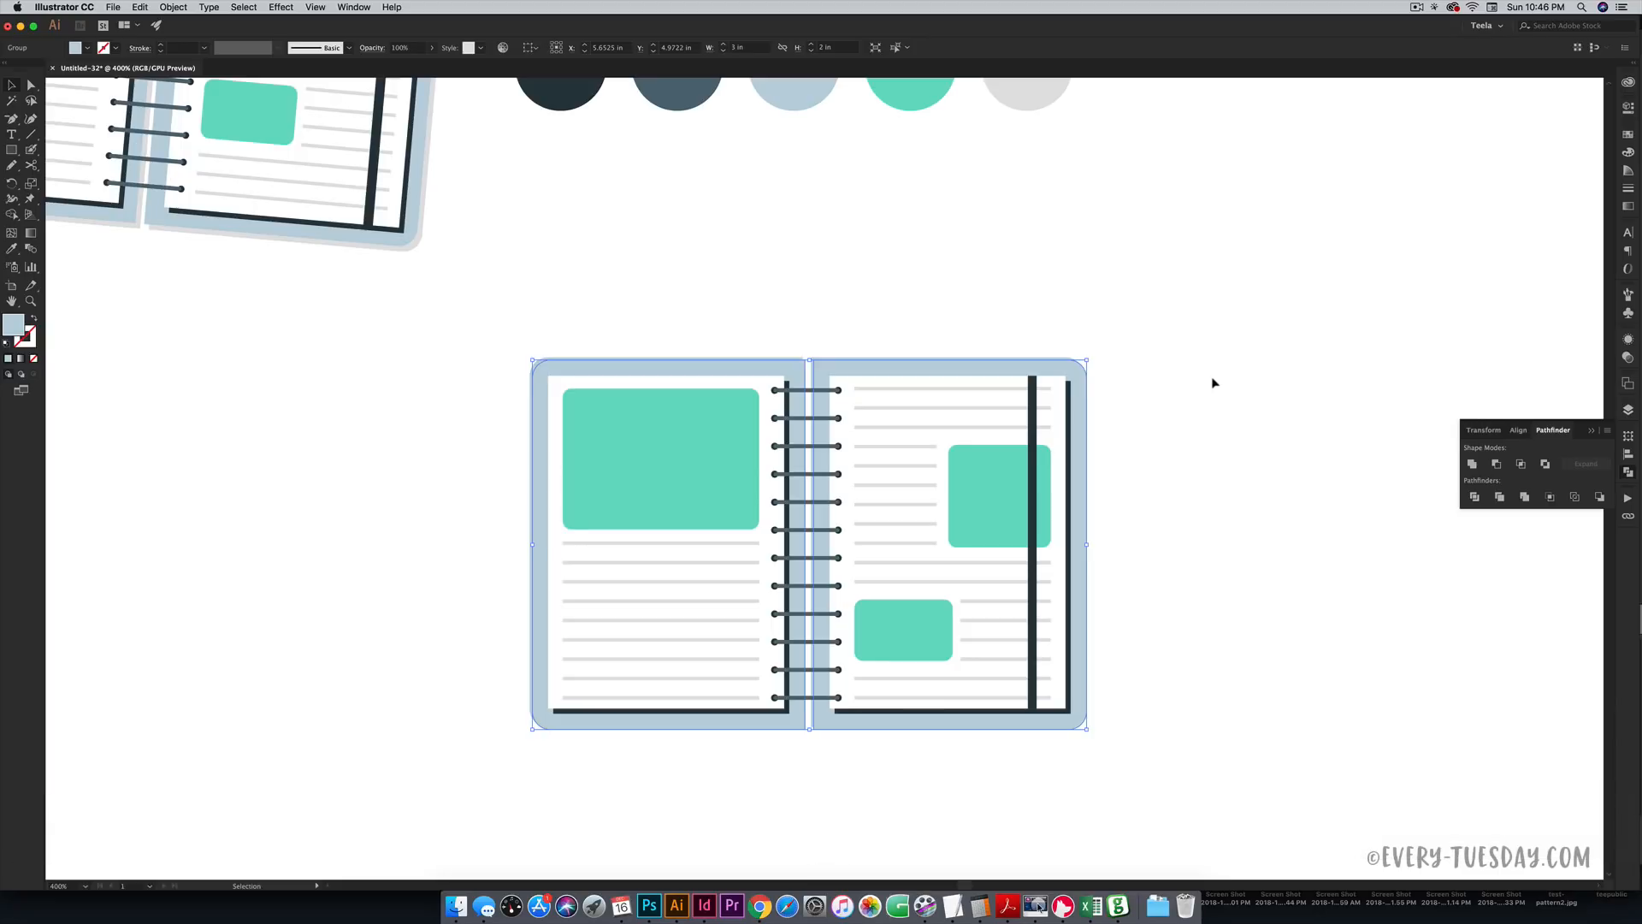
- Fill the copy with the light grey swatch, send it to the back, and nudge it as a shadow
{"action": "key", "text": "i"}
{"action": "left_click", "coordinate": [1029, 96]}
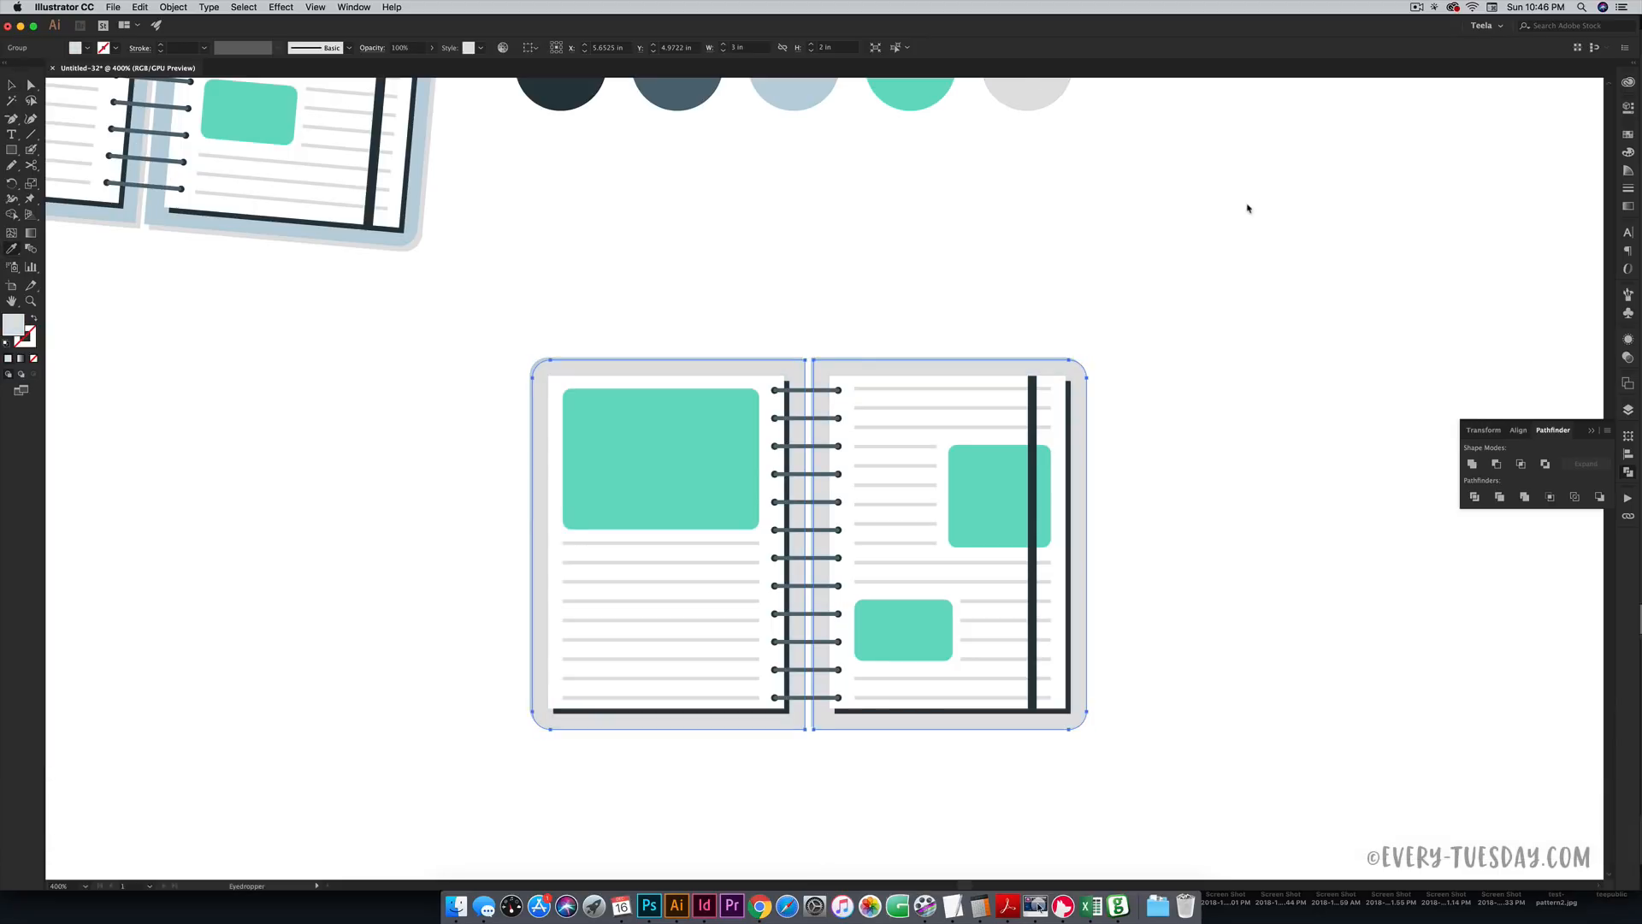
{"action": "key", "text": "v"}
{"action": "right_click", "coordinate": [1081, 373]}
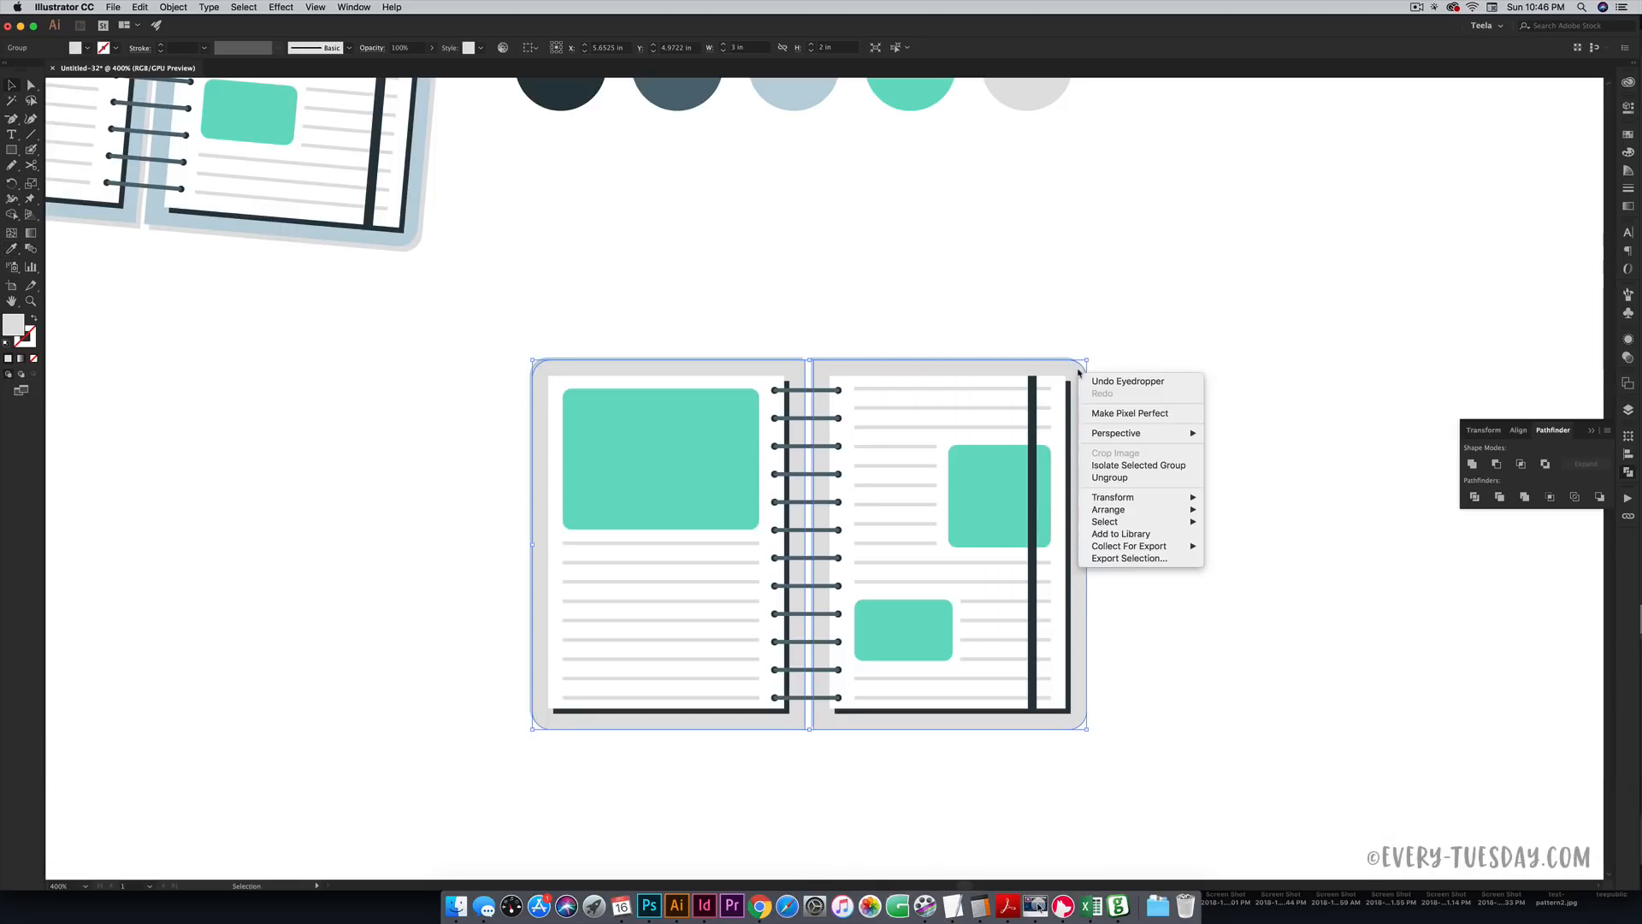
{"action": "mouse_move", "coordinate": [1136, 539]}
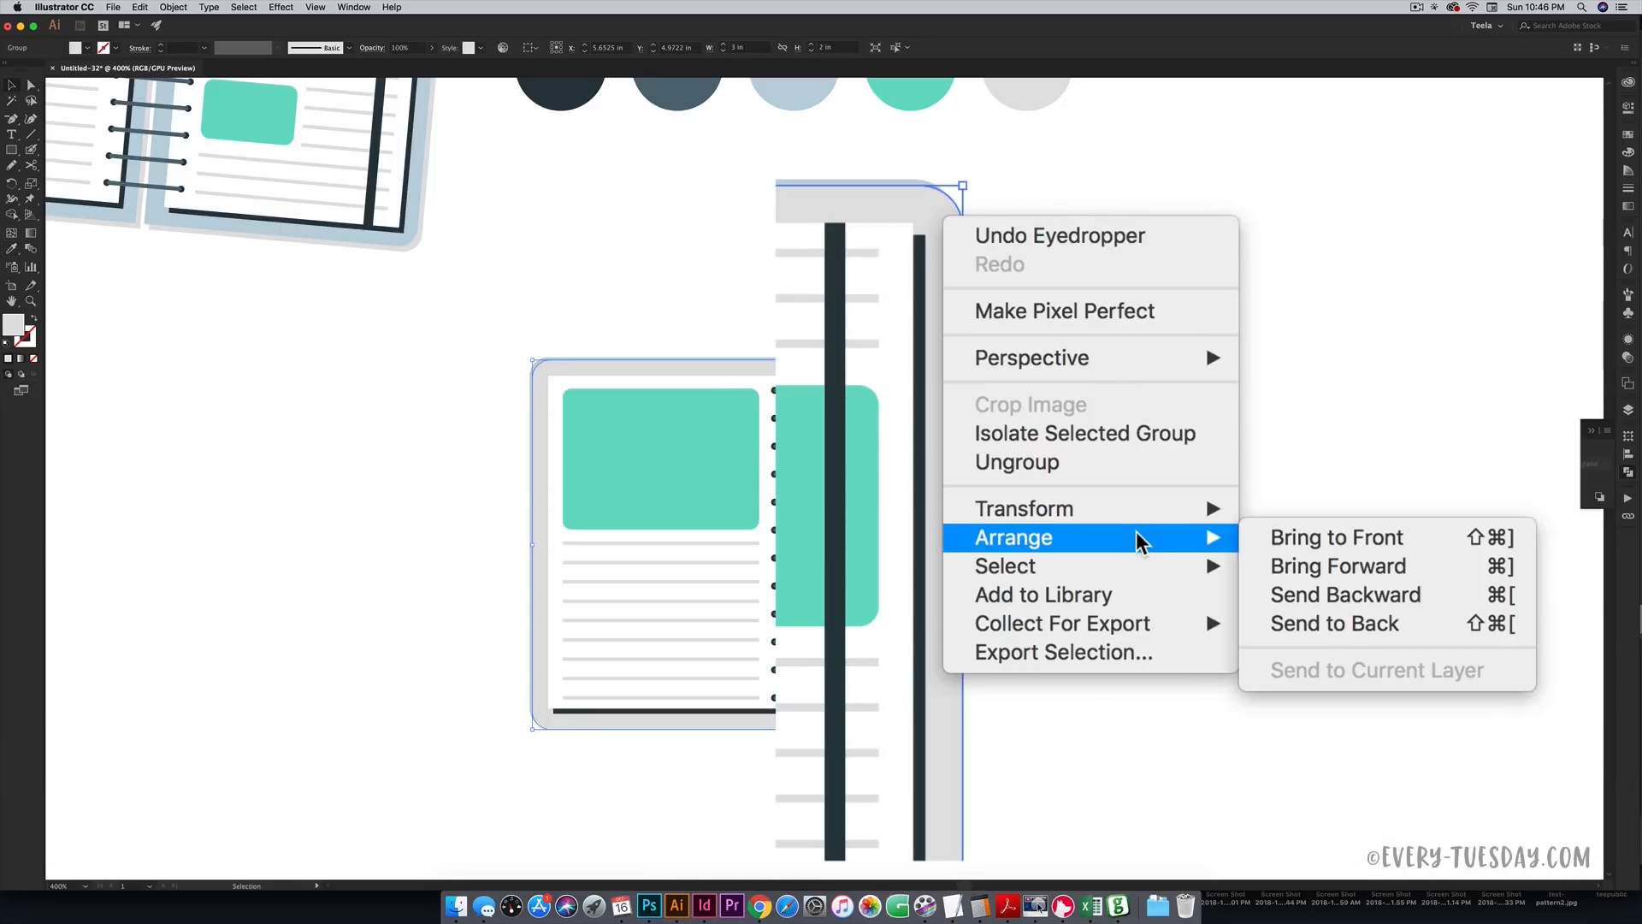
{"action": "left_click", "coordinate": [1382, 627]}
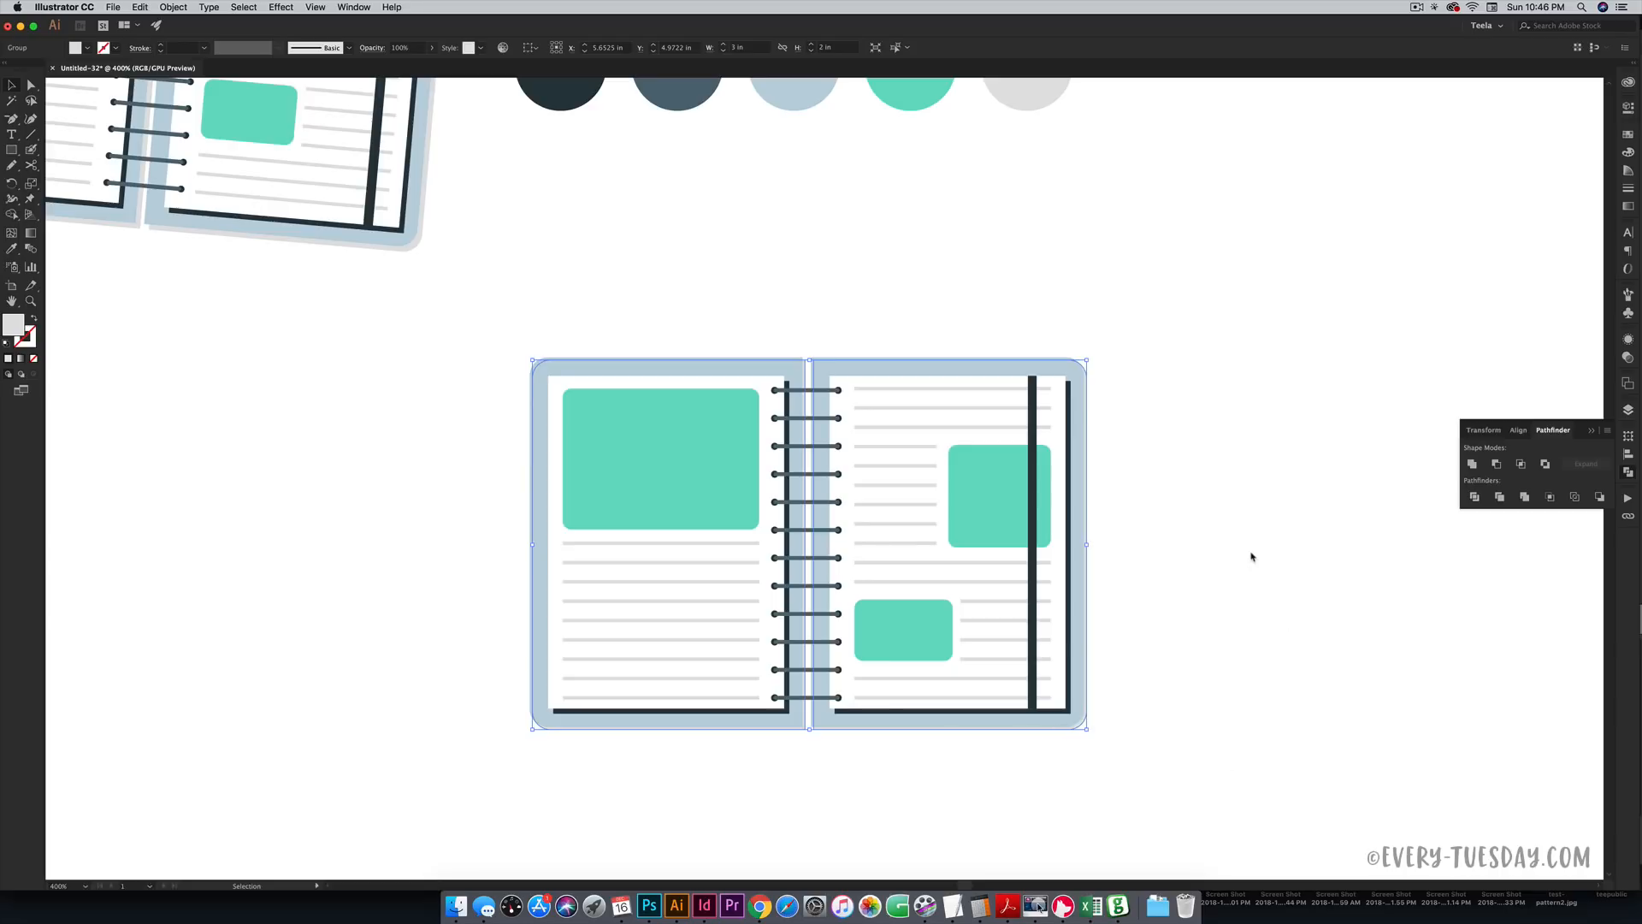
{"action": "key", "text": "Right"}
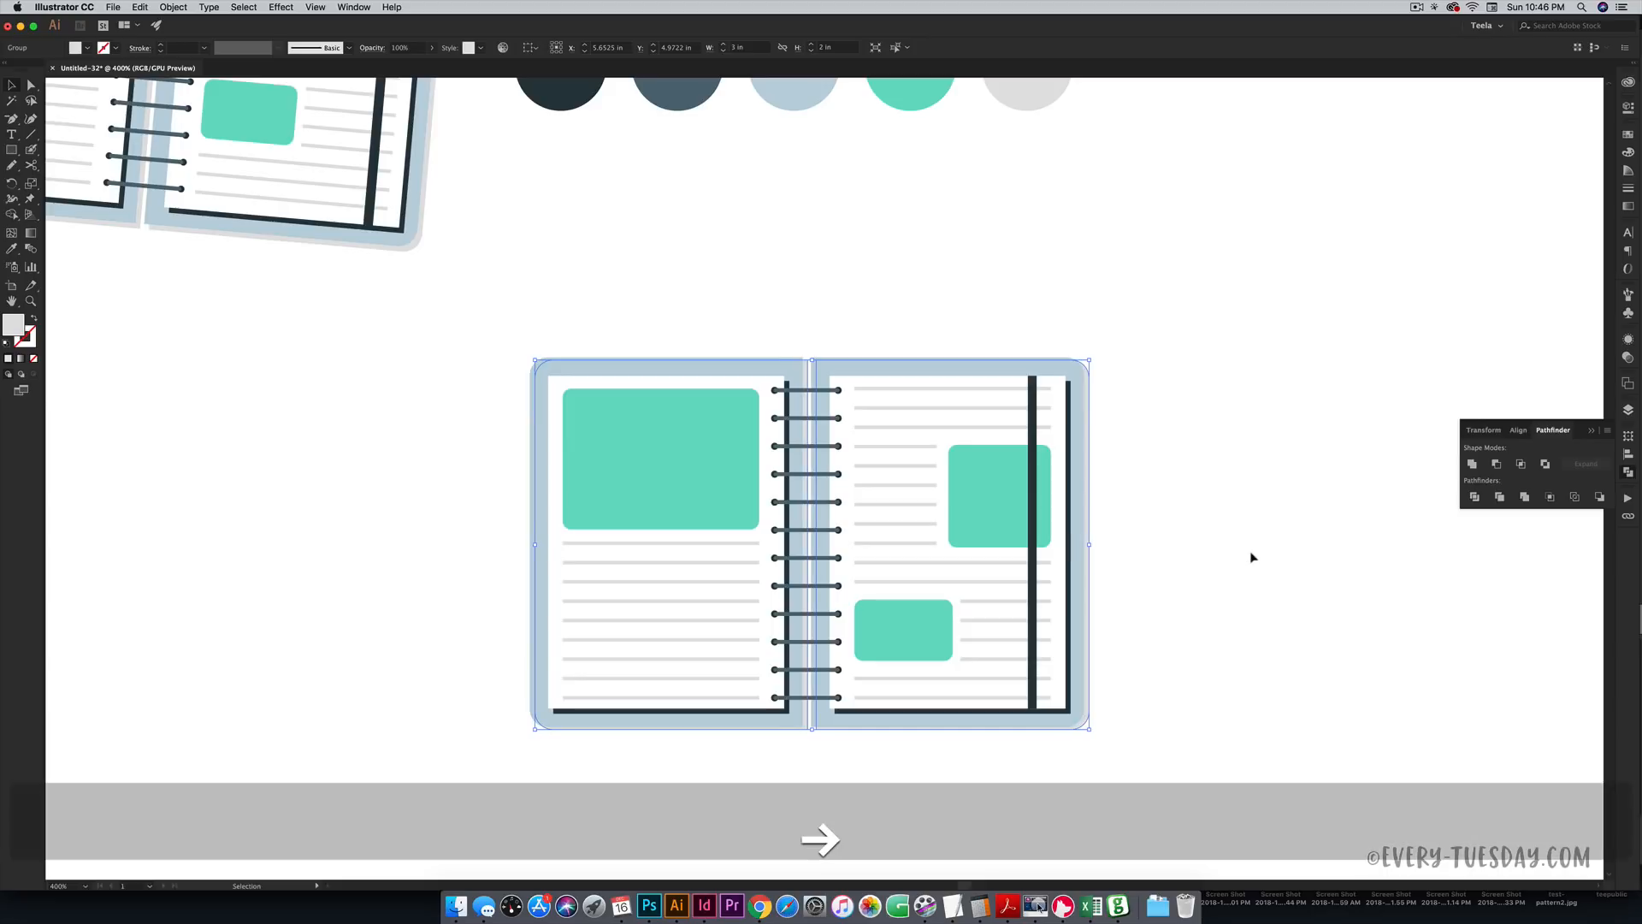
{"action": "key", "text": "Down"}
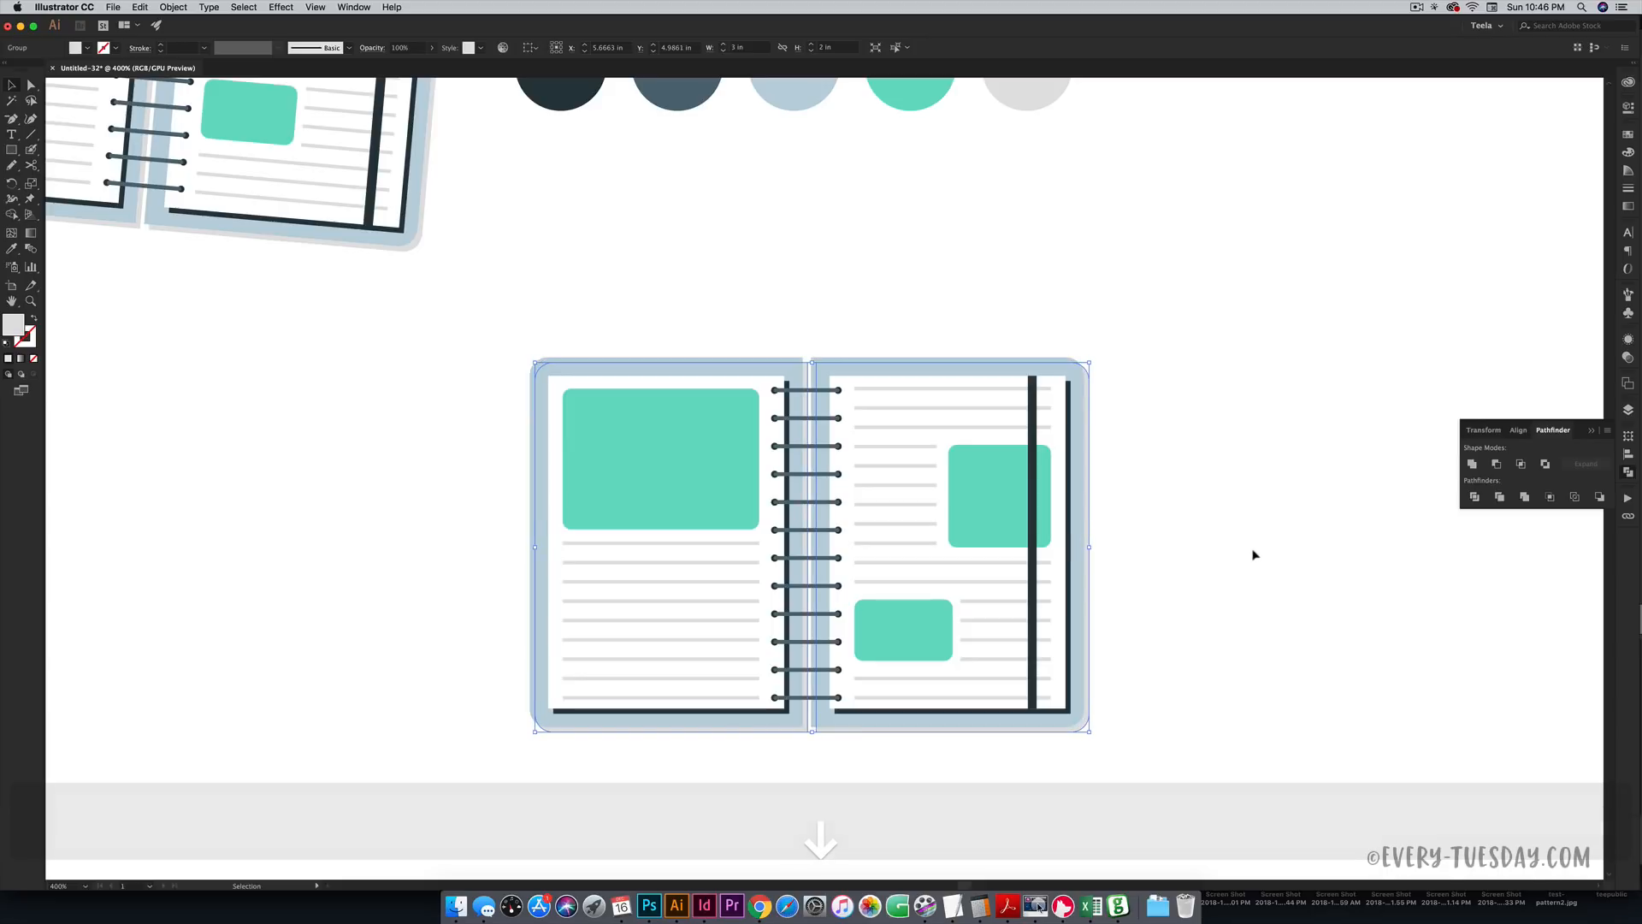
{"action": "left_click", "coordinate": [1231, 536]}
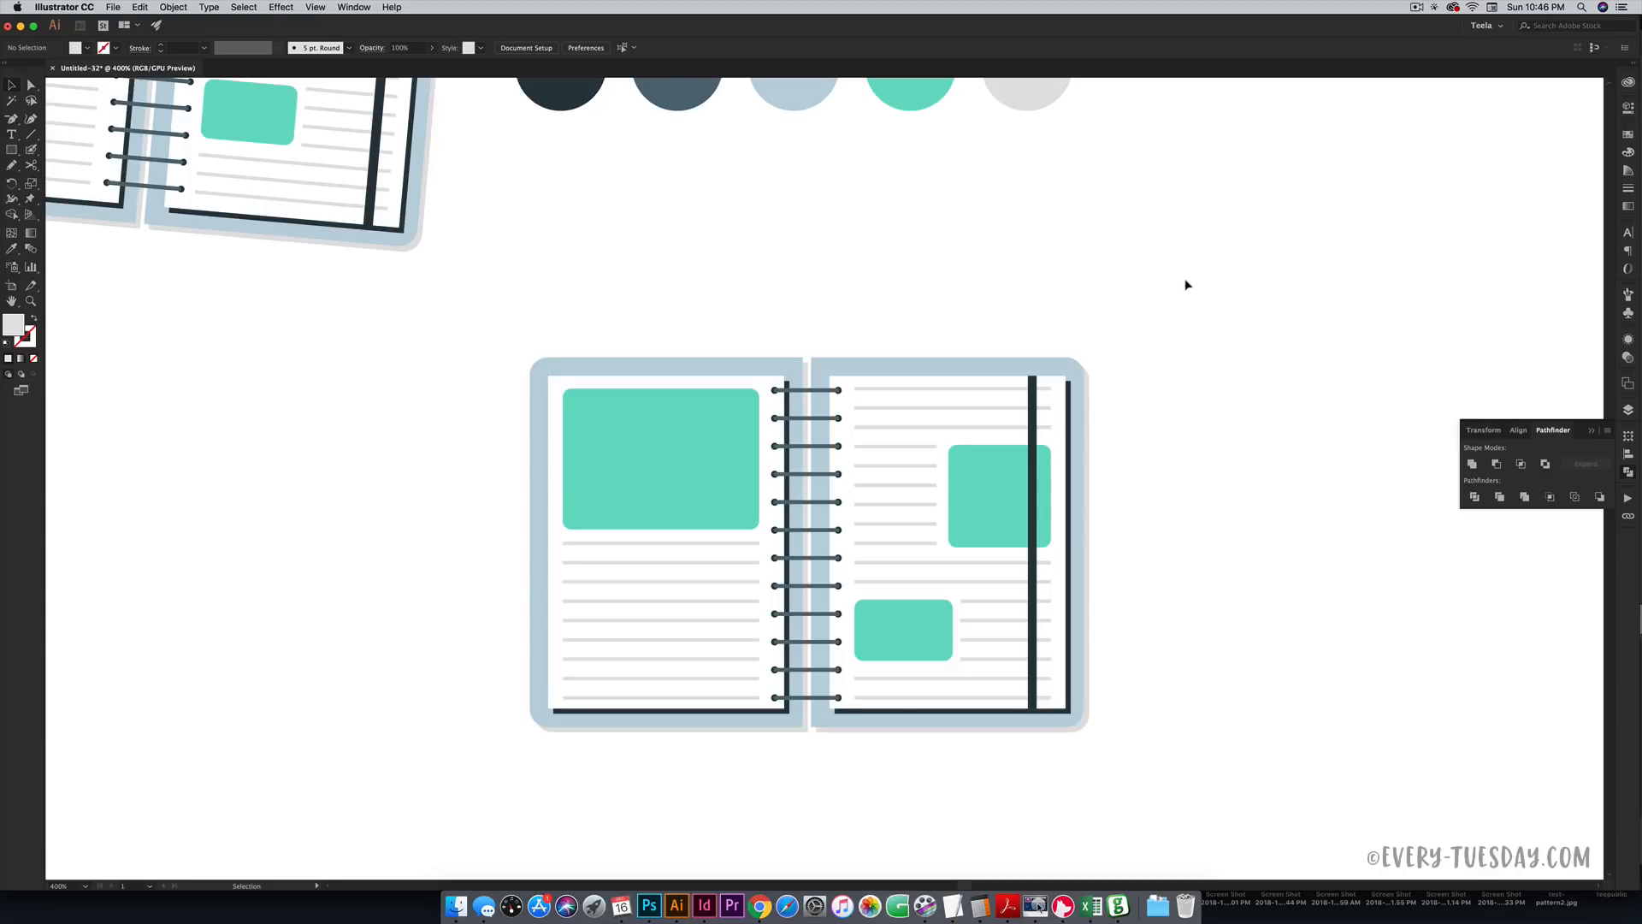
- Marquee-select every part of the new notebook and group it
{"action": "left_click_drag", "start_coordinate": [1185, 282], "coordinate": [506, 792]}
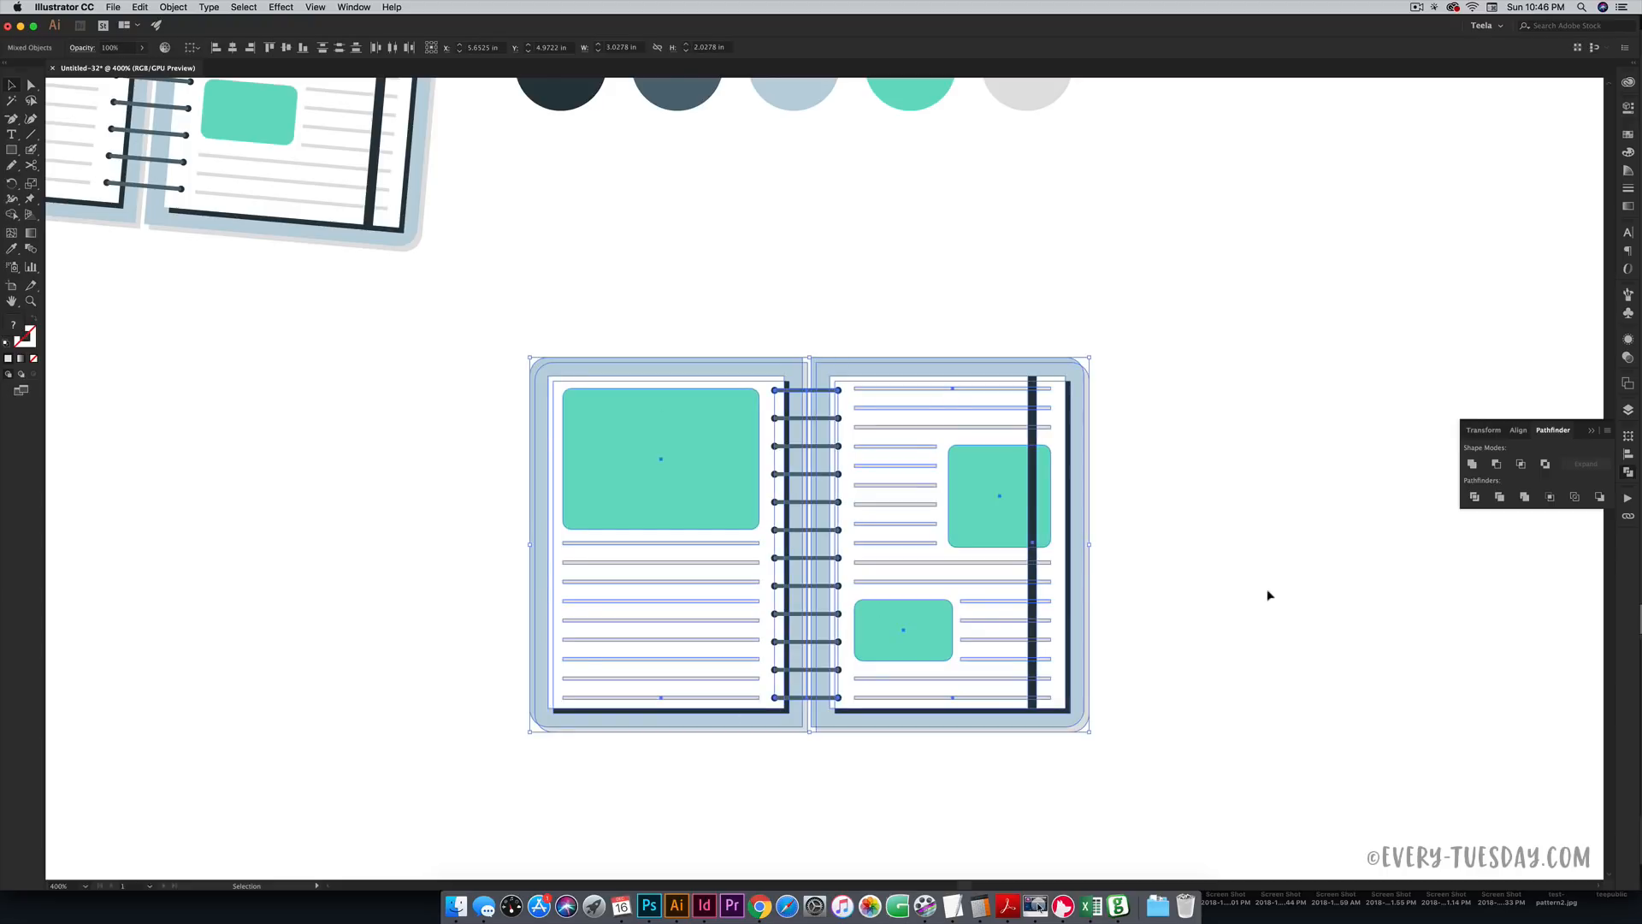
{"action": "key", "text": "super+g"}
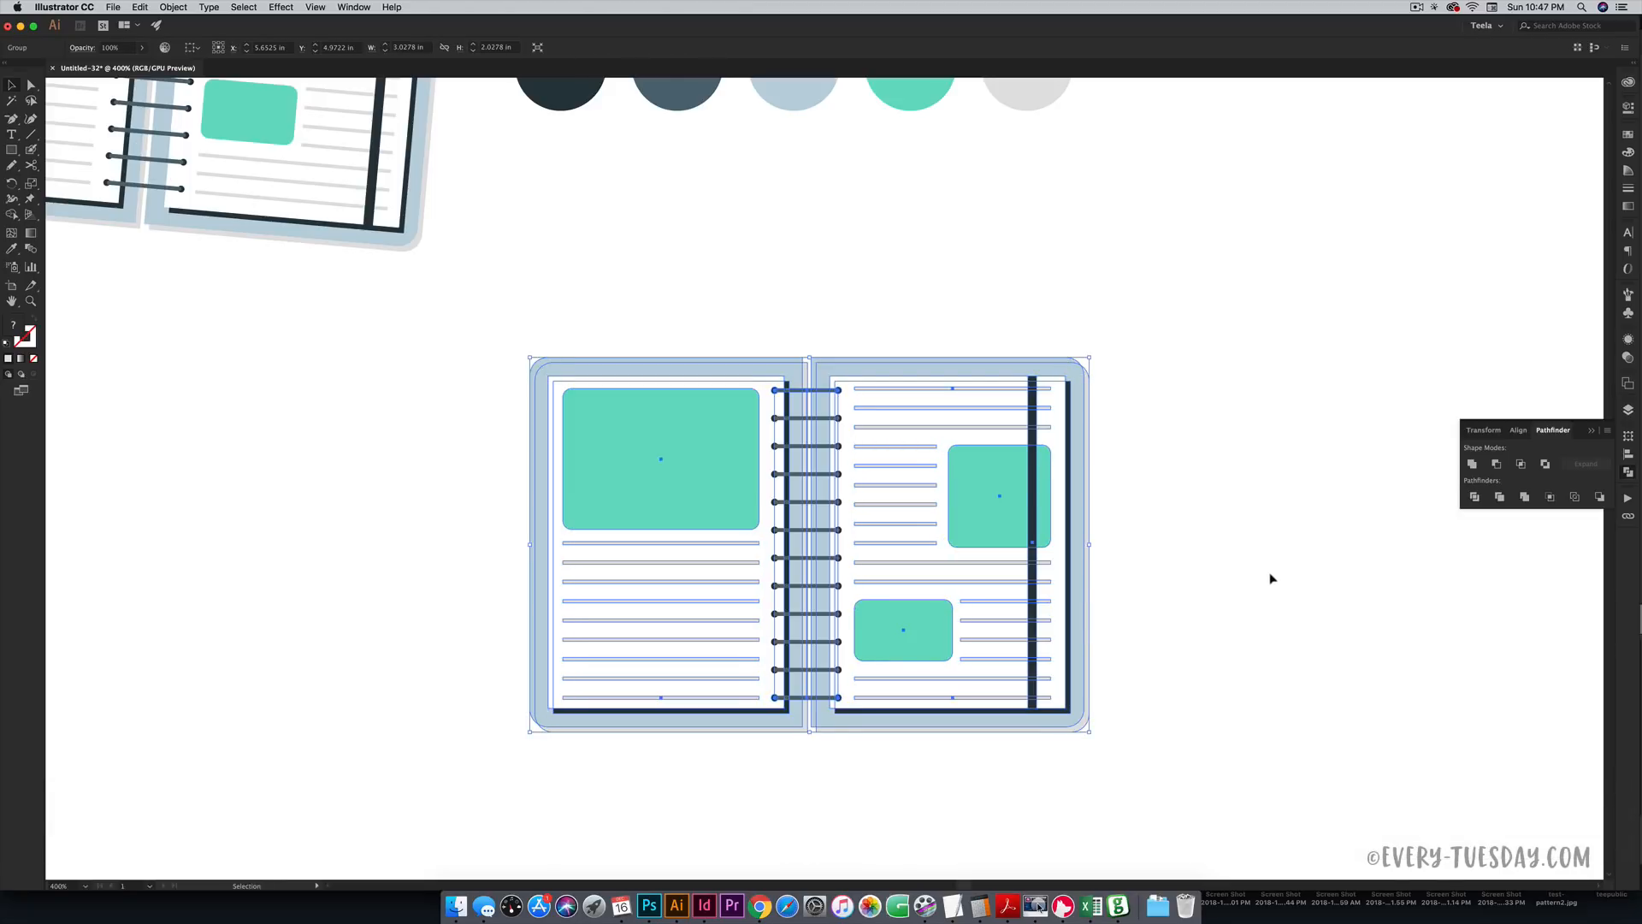
{"action": "scroll", "coordinate": [1220, 539], "scroll_direction": "left", "scroll_amount": 10}
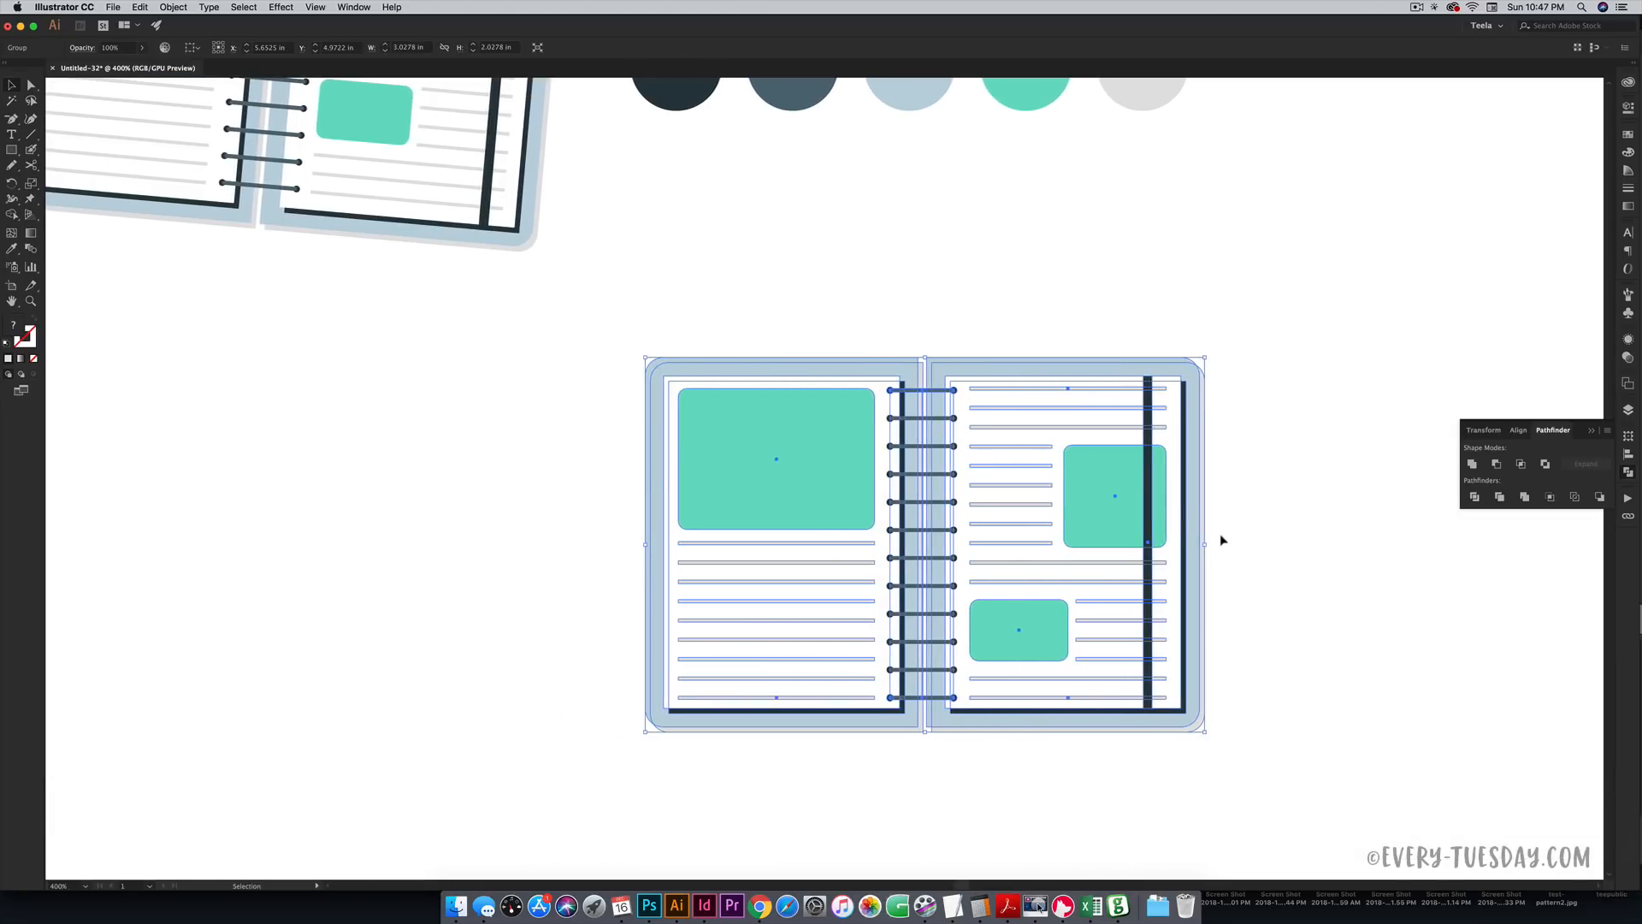
{"action": "scroll", "coordinate": [1220, 539], "scroll_direction": "up", "scroll_amount": 9}
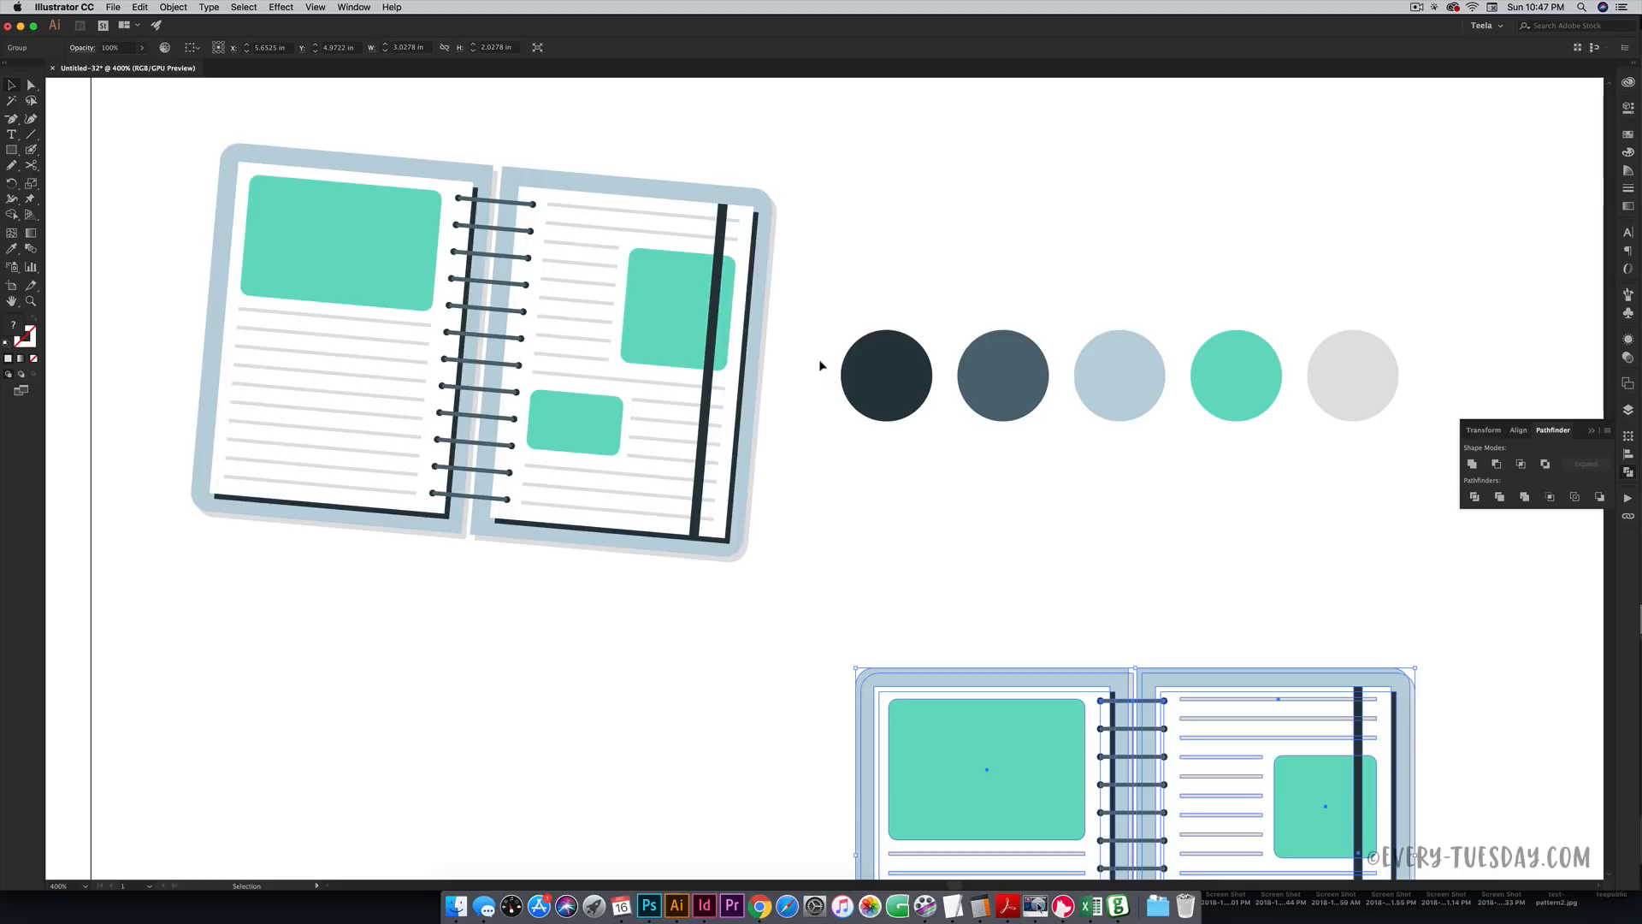
{"action": "scroll", "coordinate": [811, 366], "scroll_direction": "down", "scroll_amount": 10}
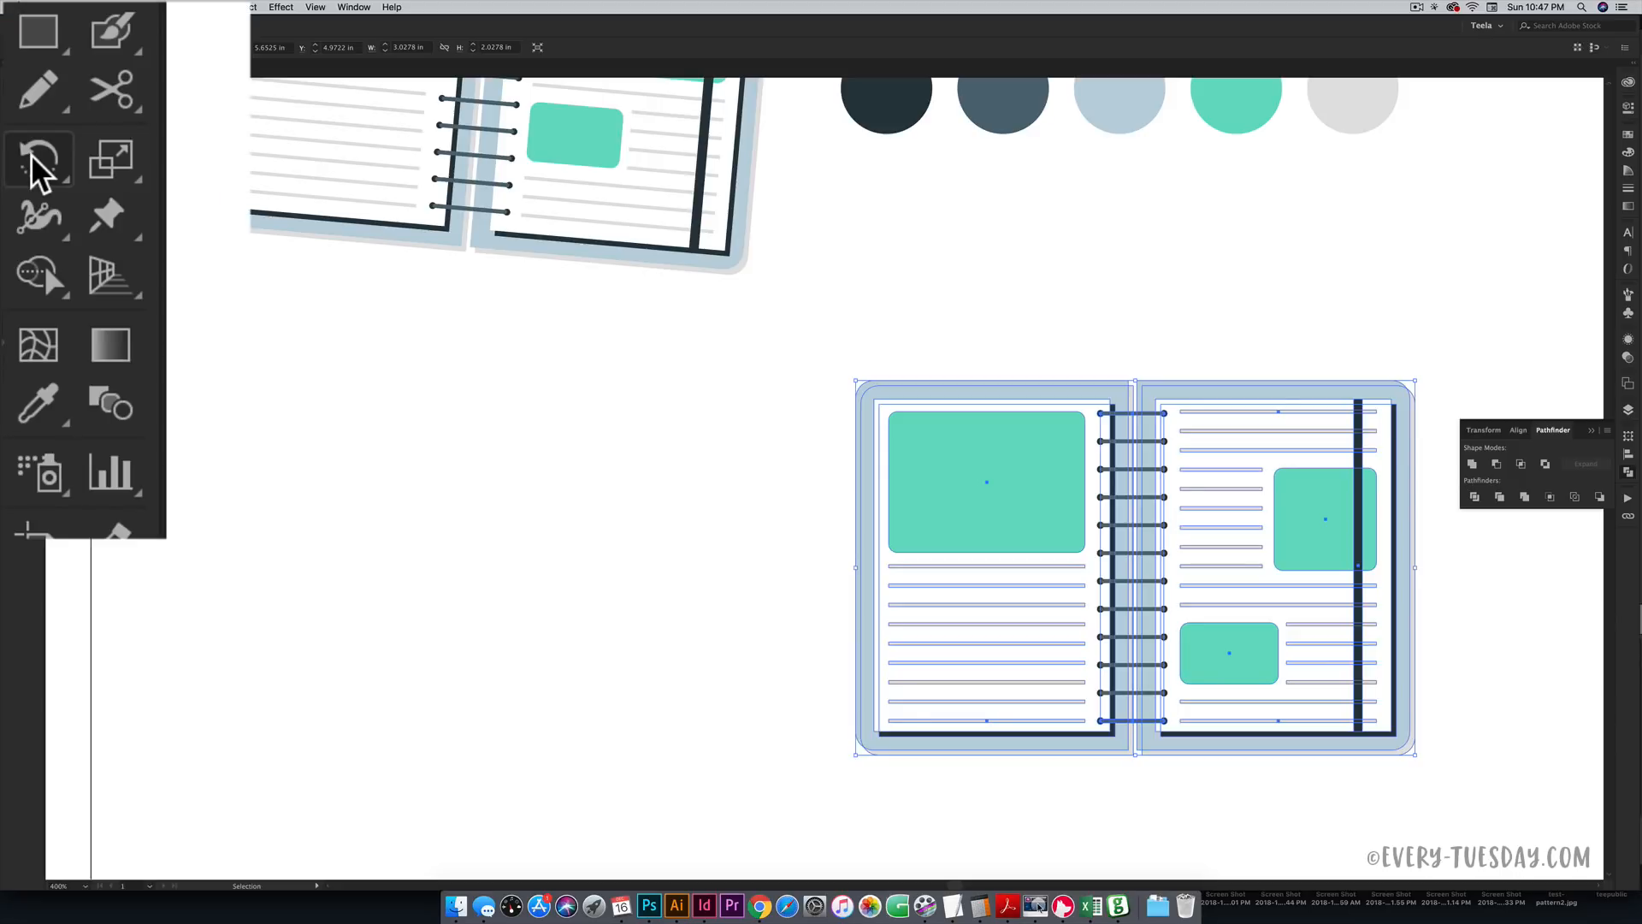
- Rotate the grouped notebook by -5°, checking the preview before applying
{"action": "double_click", "coordinate": [11, 183]}
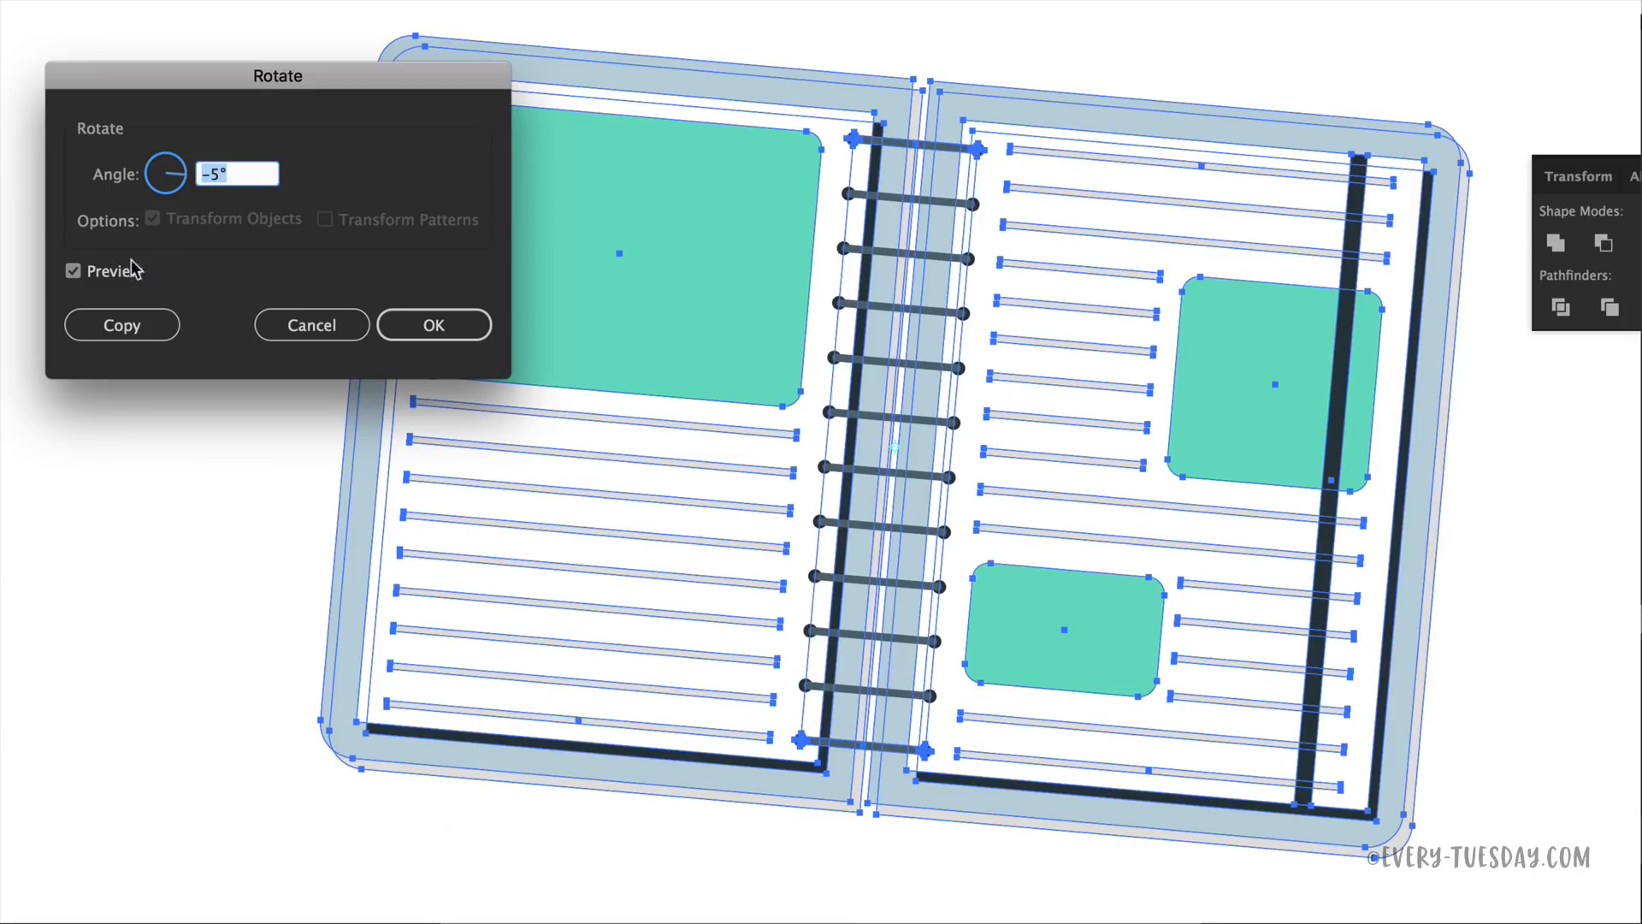
{"action": "left_click", "coordinate": [717, 479]}
{"action": "left_click", "coordinate": [76, 271]}
{"action": "left_click", "coordinate": [75, 271]}
{"action": "left_click", "coordinate": [75, 271]}
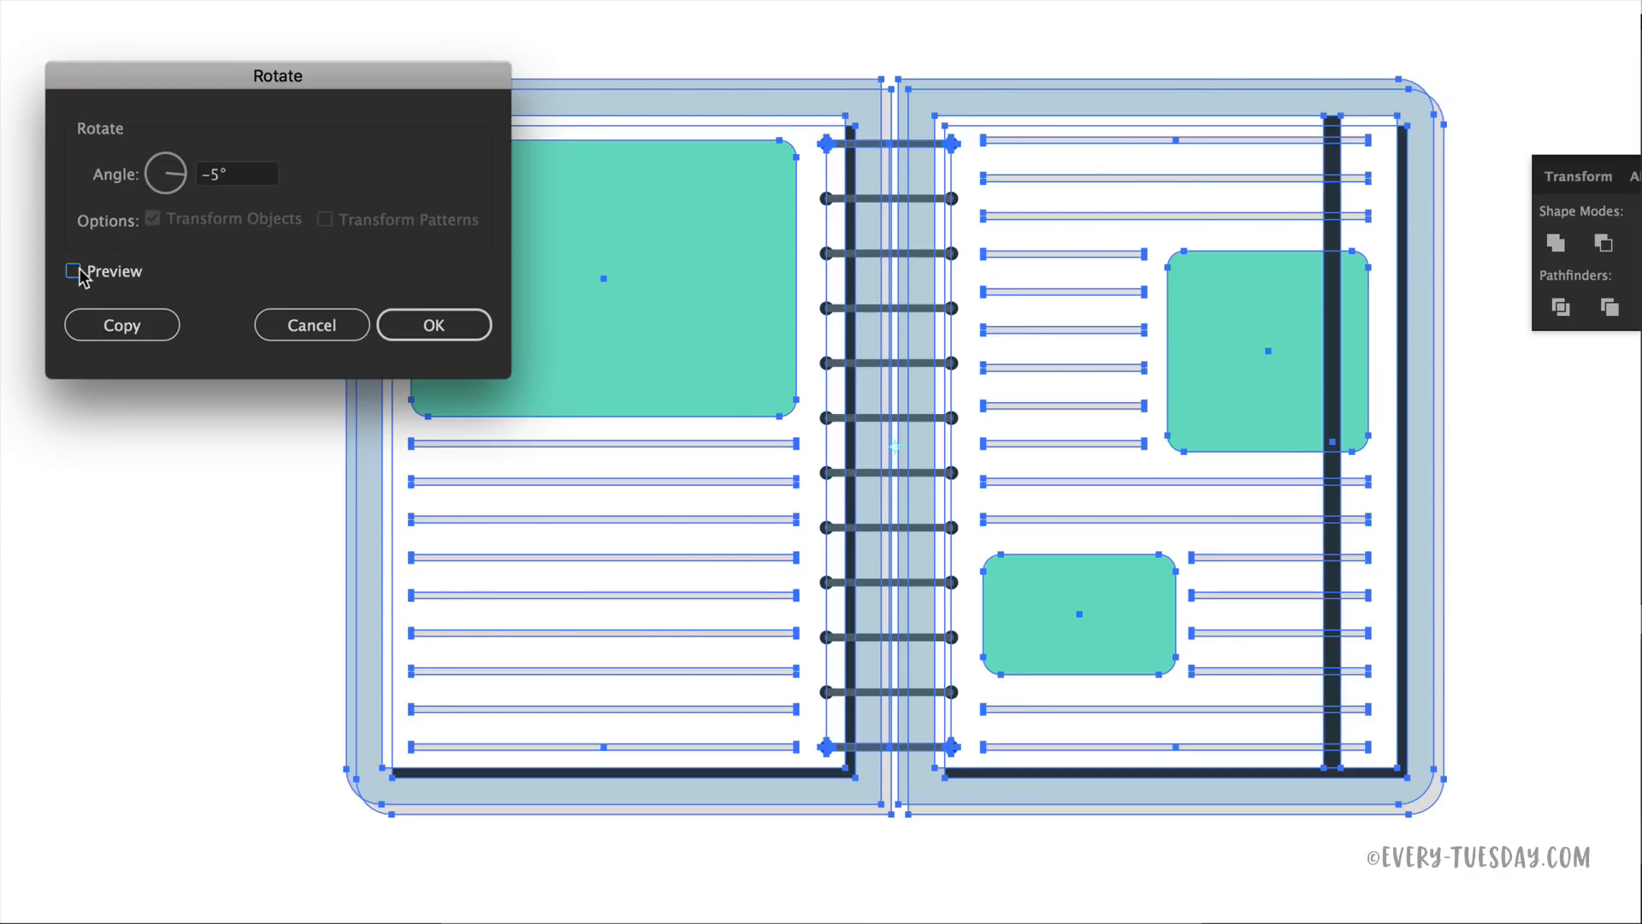
{"action": "left_click", "coordinate": [75, 271]}
{"action": "left_click", "coordinate": [437, 325]}
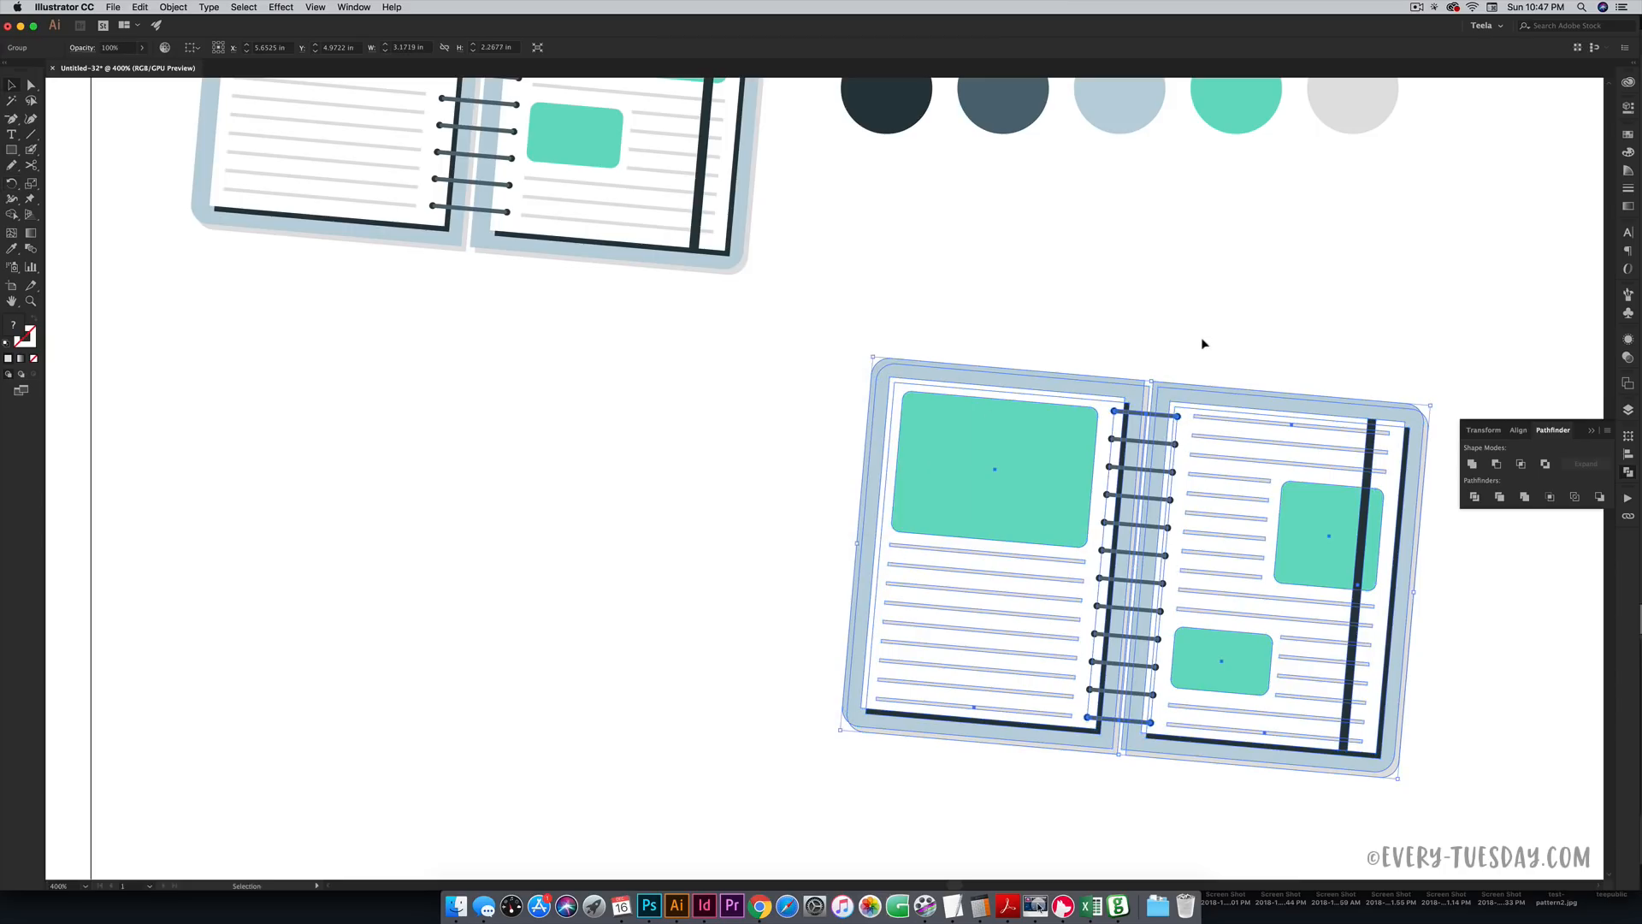
{"action": "left_click", "coordinate": [1201, 337]}
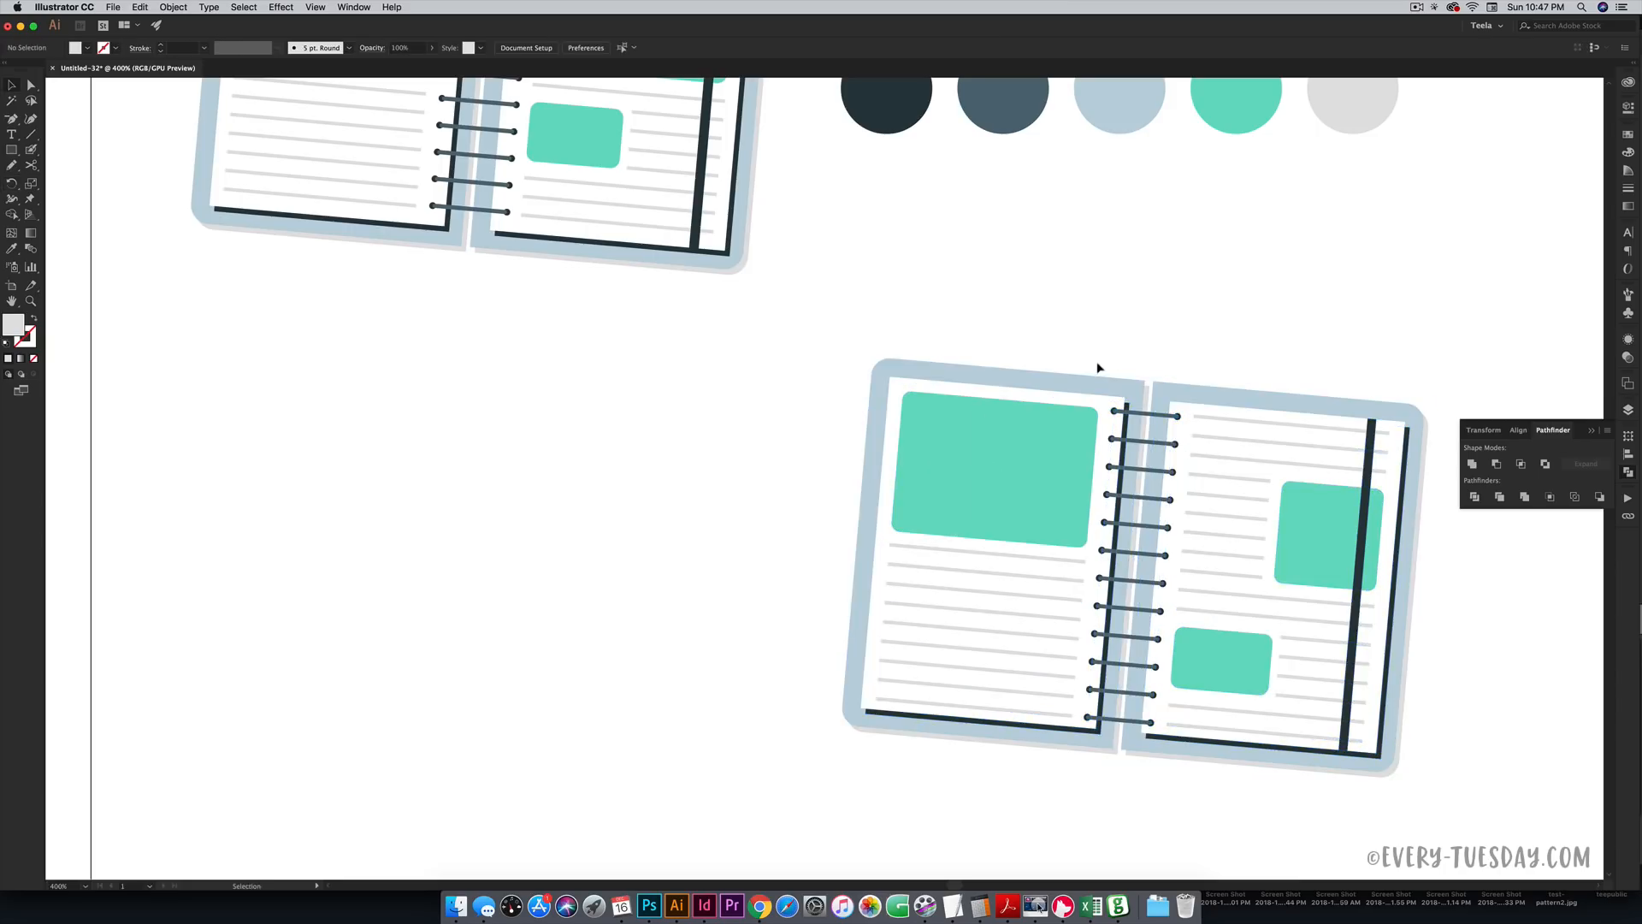
{"action": "scroll", "coordinate": [1091, 362], "scroll_direction": "right", "scroll_amount": 5}
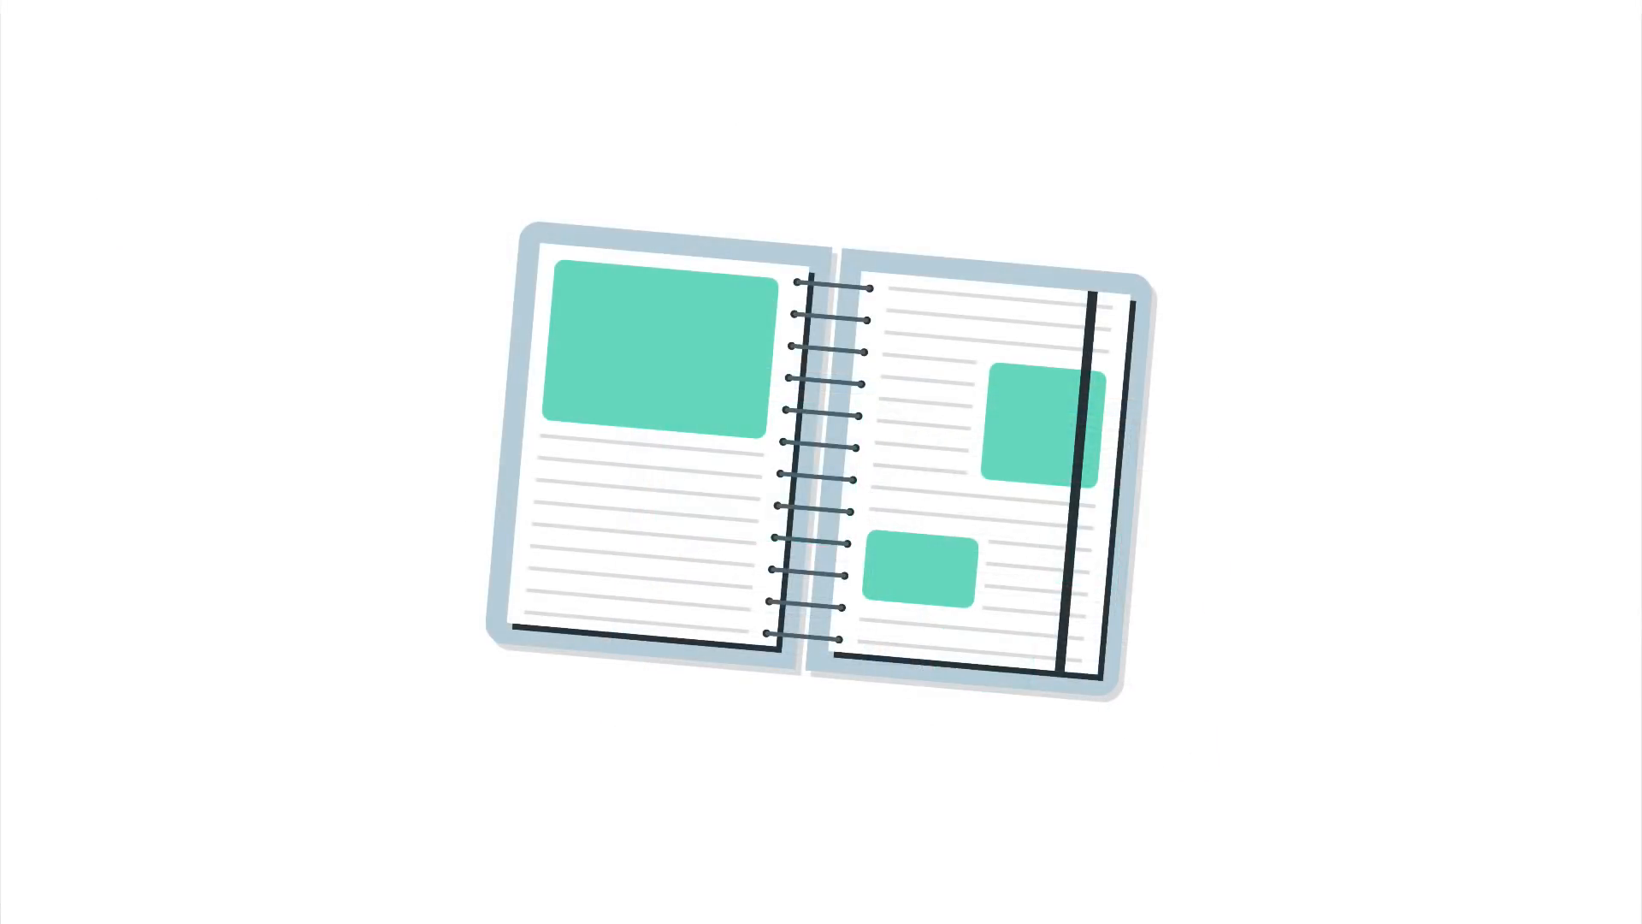